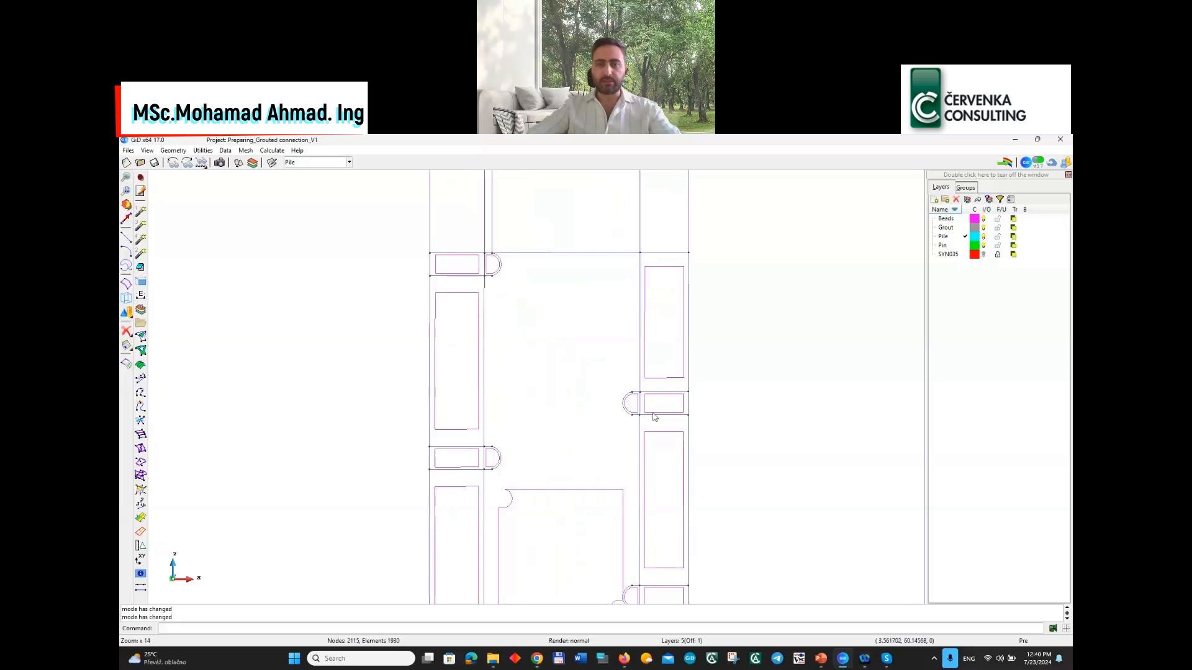
Examine the bead profiles and the adjoining pin, grout and pile surfaces in wireframe and flat rendering
{"action": "scroll", "coordinate": [653, 414], "scroll_direction": "down", "scroll_amount": 2}
{"action": "scroll", "coordinate": [653, 417], "scroll_direction": "up", "scroll_amount": 2}
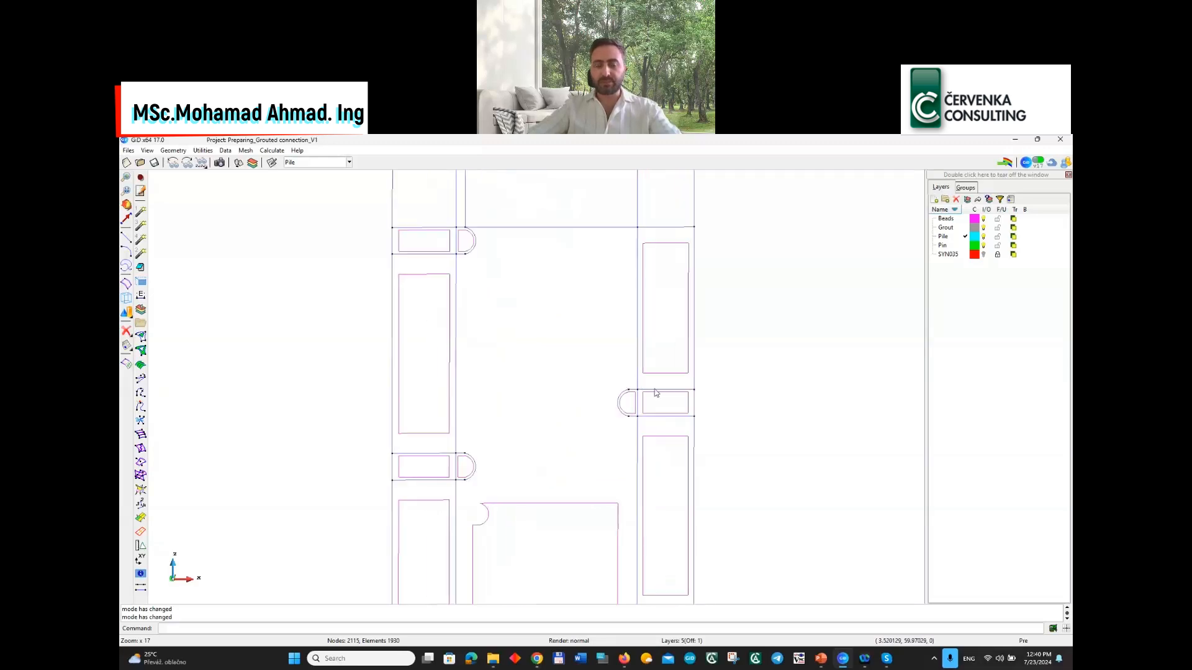
{"action": "scroll", "coordinate": [633, 477], "scroll_direction": "down", "scroll_amount": 2}
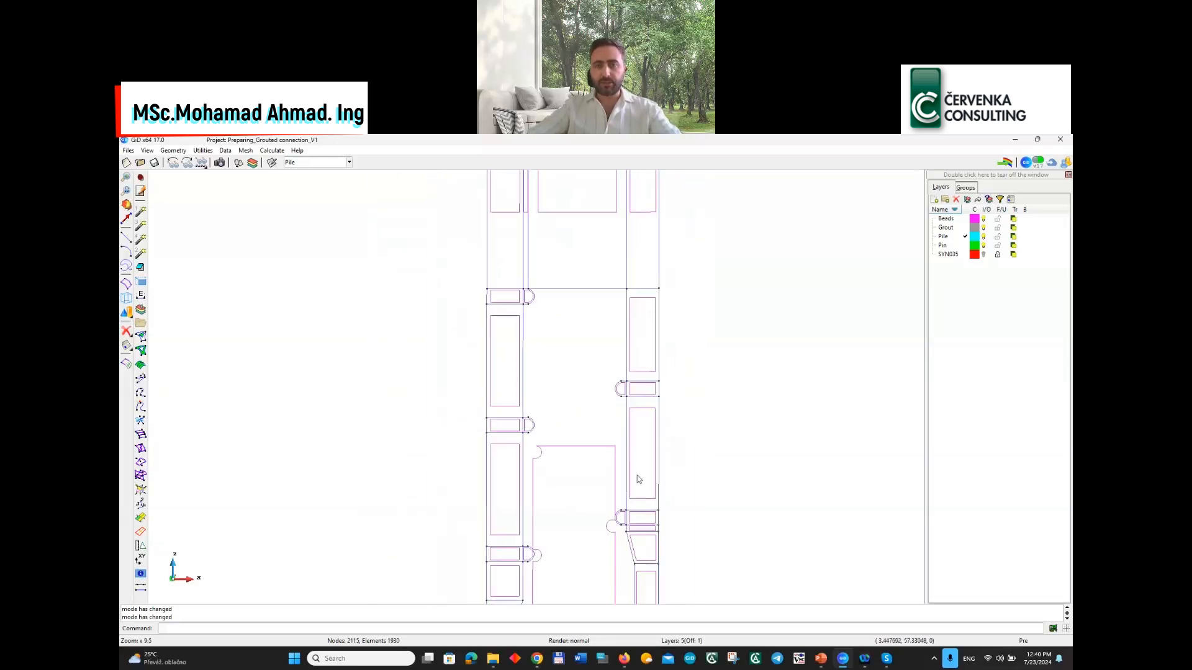
{"action": "scroll", "coordinate": [612, 338], "scroll_direction": "up", "scroll_amount": 2}
{"action": "scroll", "coordinate": [609, 336], "scroll_direction": "up", "scroll_amount": 3}
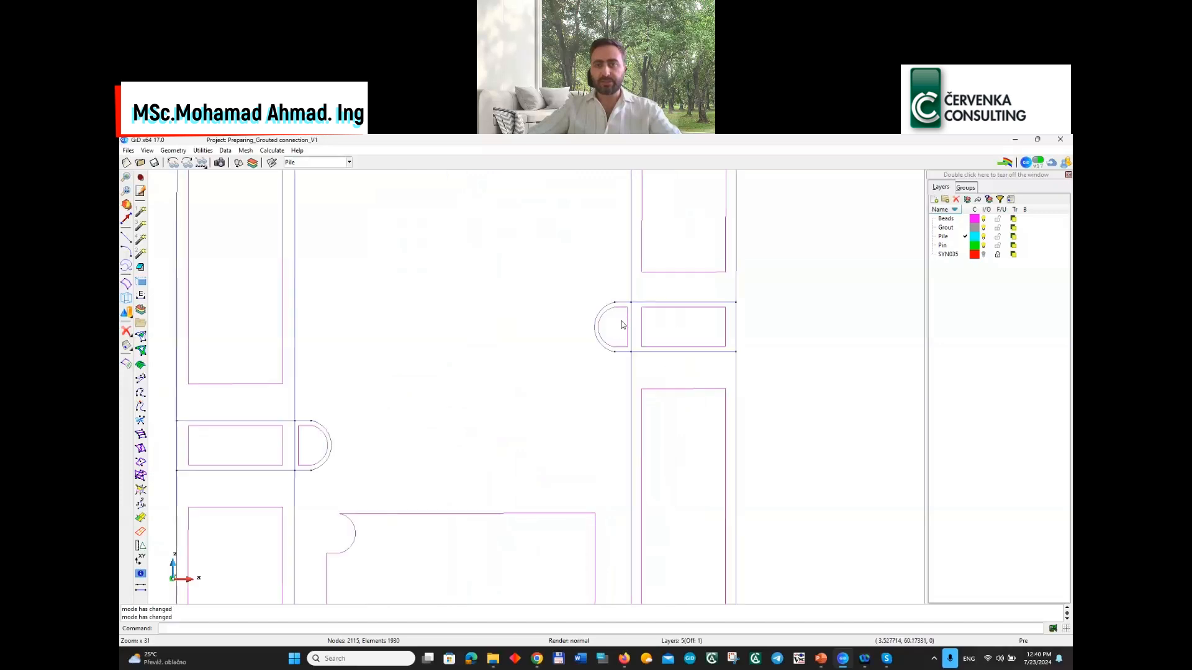
{"action": "key", "text": "F6"}
{"action": "key", "text": "F6"}
{"action": "key", "text": "F6"}
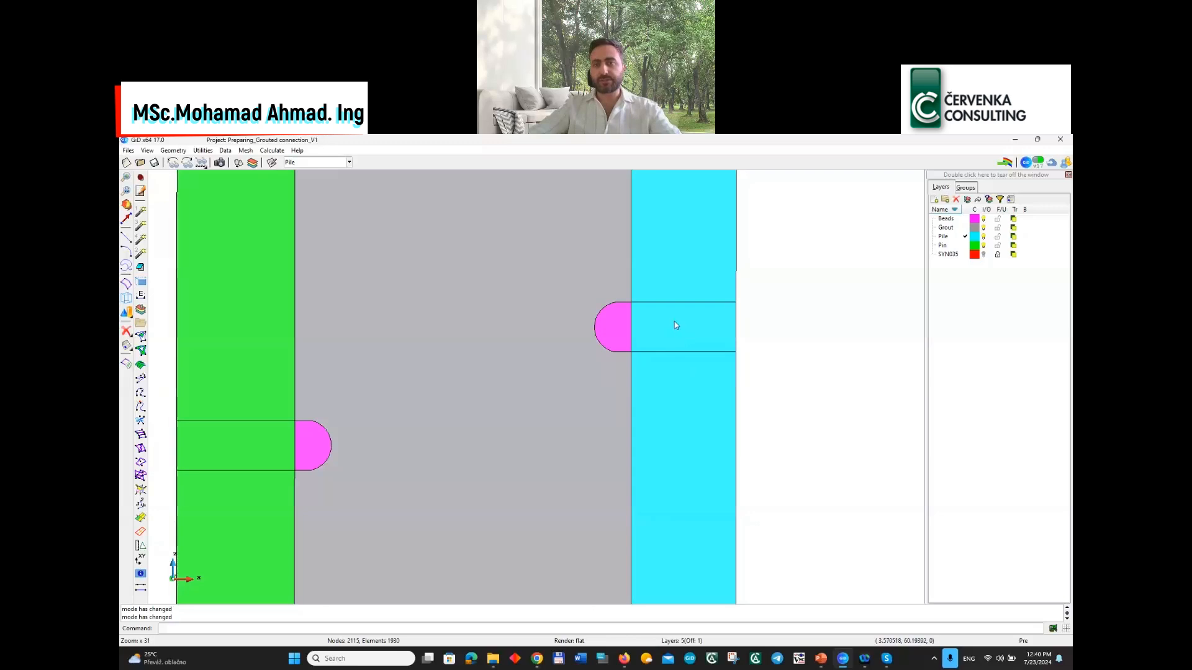
{"action": "key", "text": "F6"}
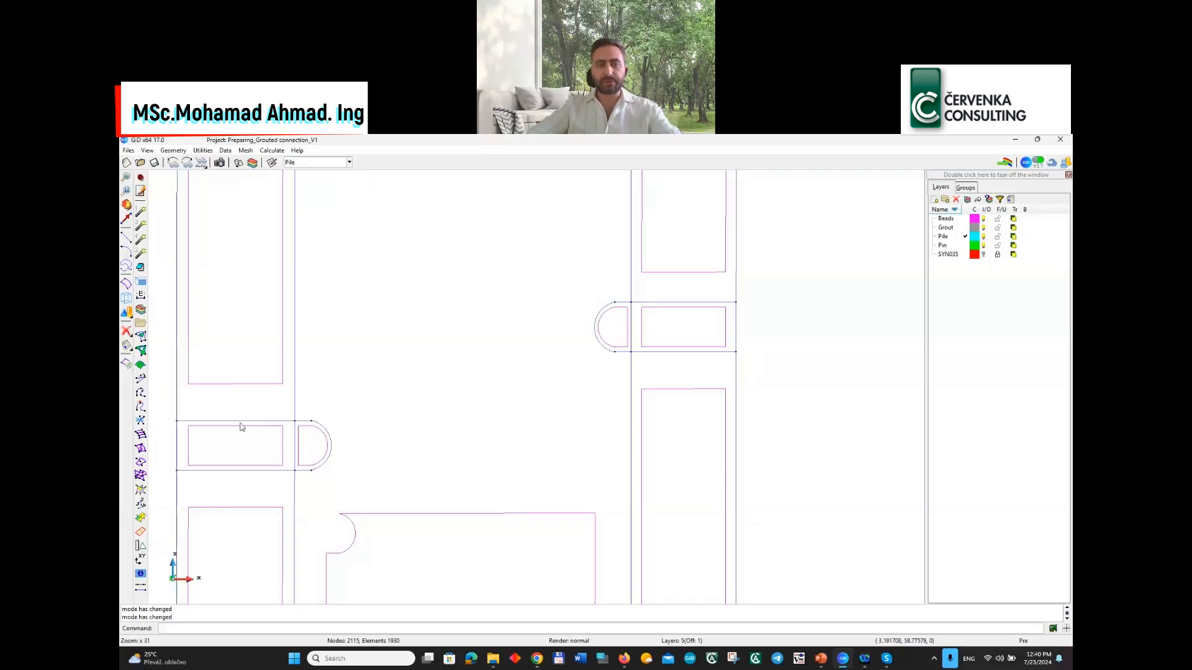
Save the project and keep the geometry in normal wireframe rendering
{"action": "key", "text": "F6"}
{"action": "key", "text": "ctrl+s"}
{"action": "key", "text": "F6"}
List the entity information of the short vertical line between a pin segment and its bead
{"action": "left_click", "coordinate": [126, 349]}
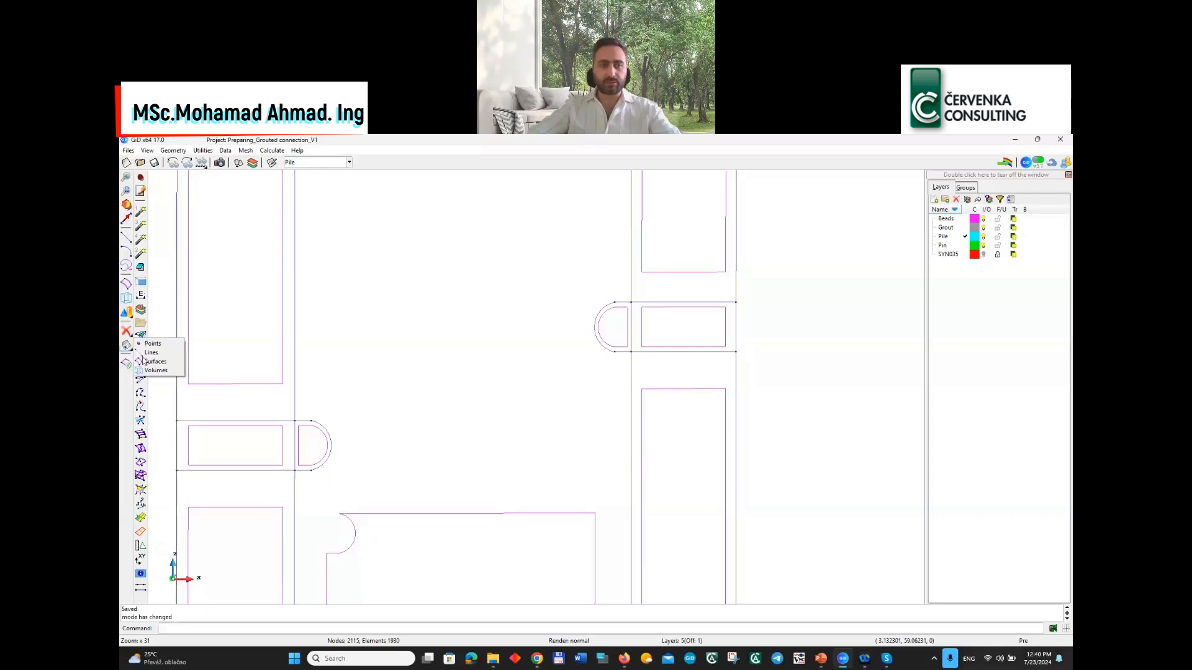
{"action": "left_click", "coordinate": [156, 353]}
{"action": "left_click", "coordinate": [294, 446]}
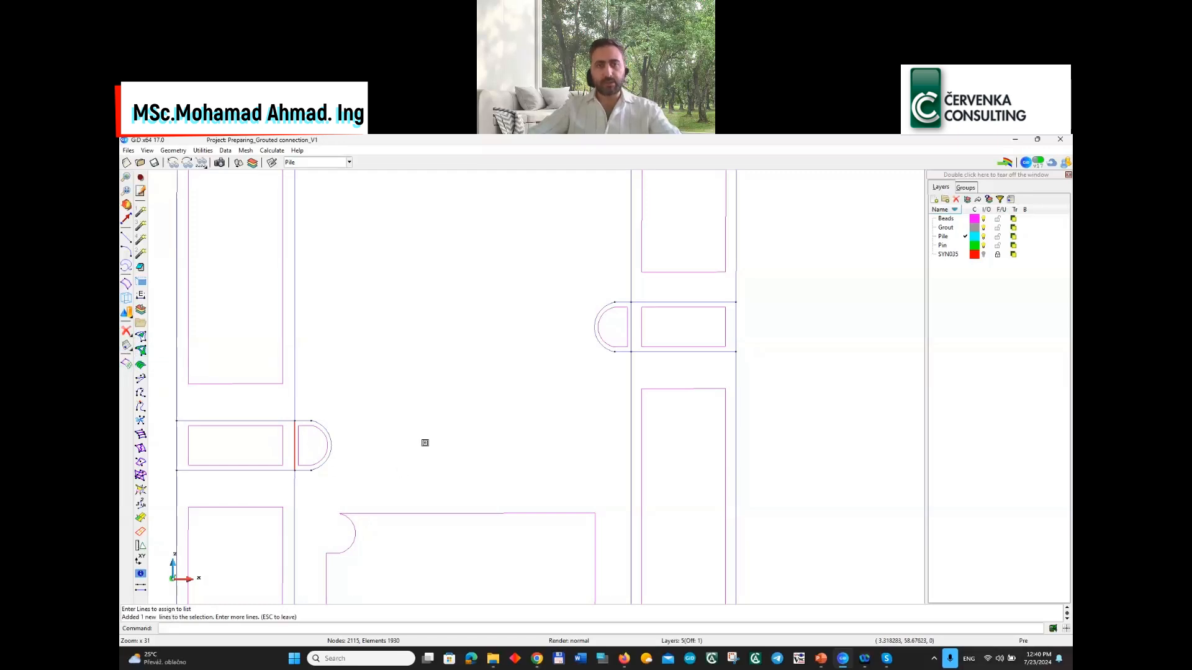
{"action": "key", "text": "Escape"}
{"action": "left_click", "coordinate": [400, 448]}
Regenerate the mesh with the proposed element size, erasing the old mesh, and view it
{"action": "scroll", "coordinate": [499, 447], "scroll_direction": "down", "scroll_amount": 5}
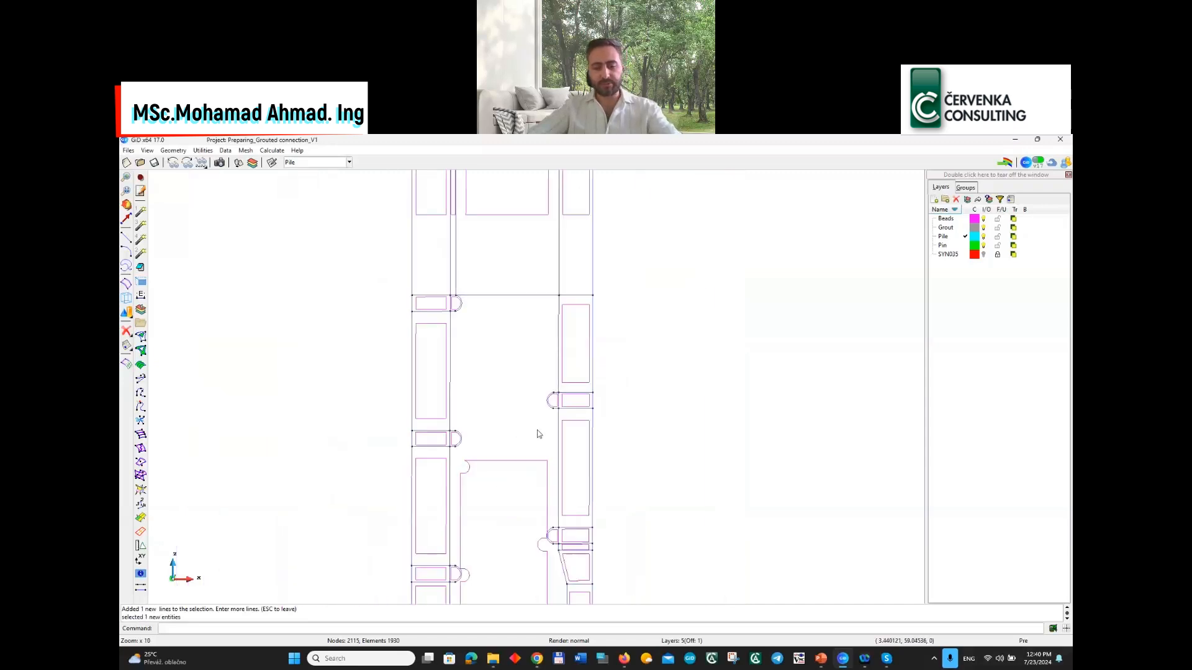
{"action": "key", "text": "ctrl+g"}
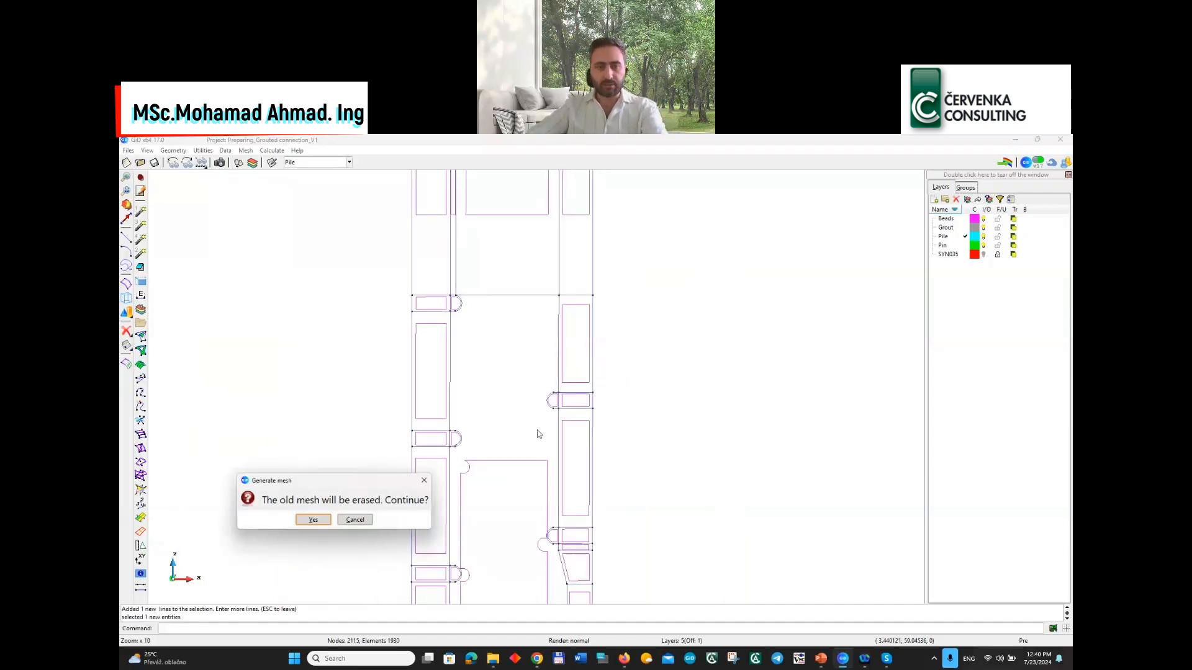
{"action": "left_click_drag", "start_coordinate": [364, 488], "coordinate": [788, 315]}
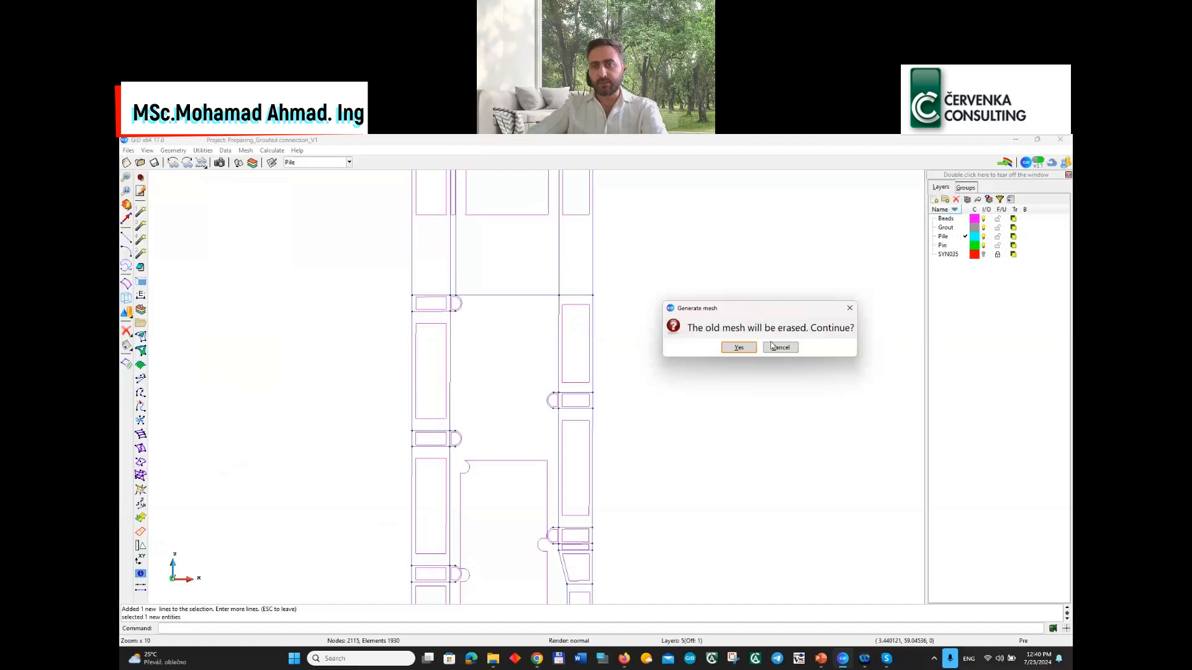
{"action": "left_click", "coordinate": [739, 347]}
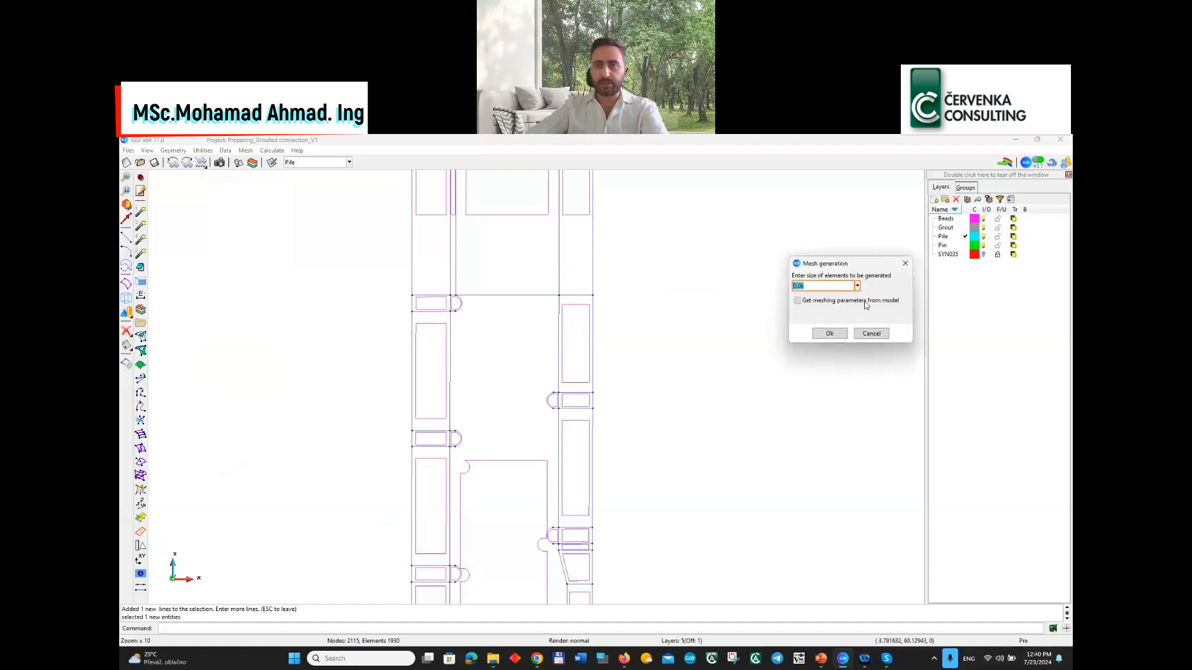
{"action": "left_click", "coordinate": [829, 334]}
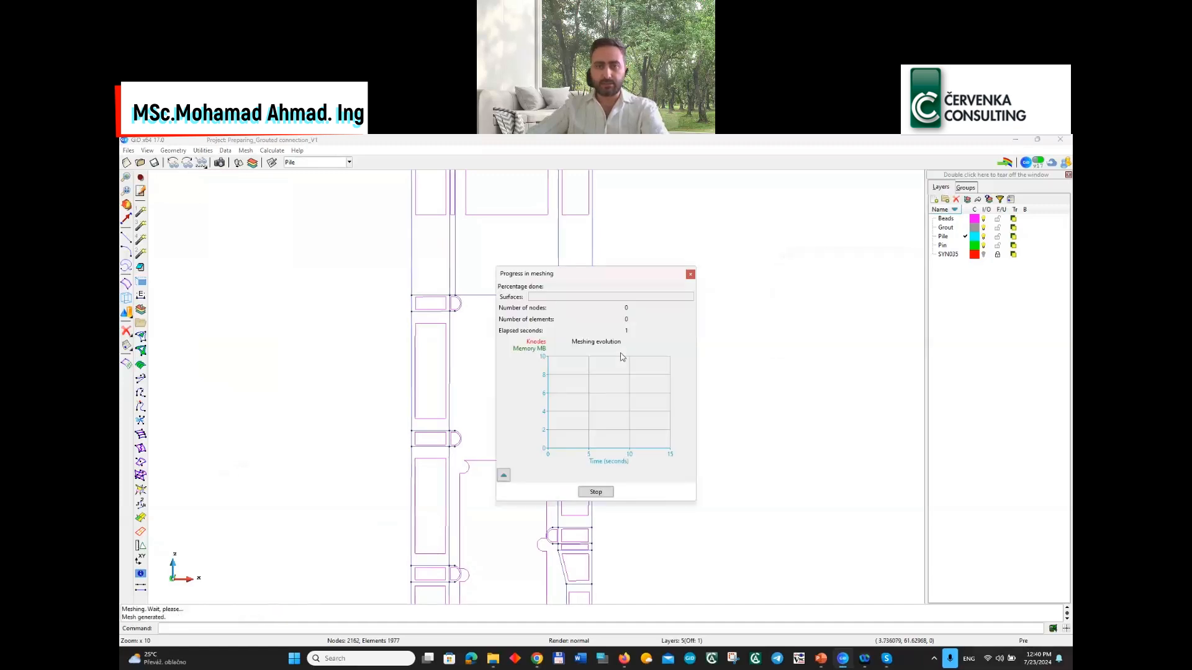
{"action": "left_click", "coordinate": [606, 482]}
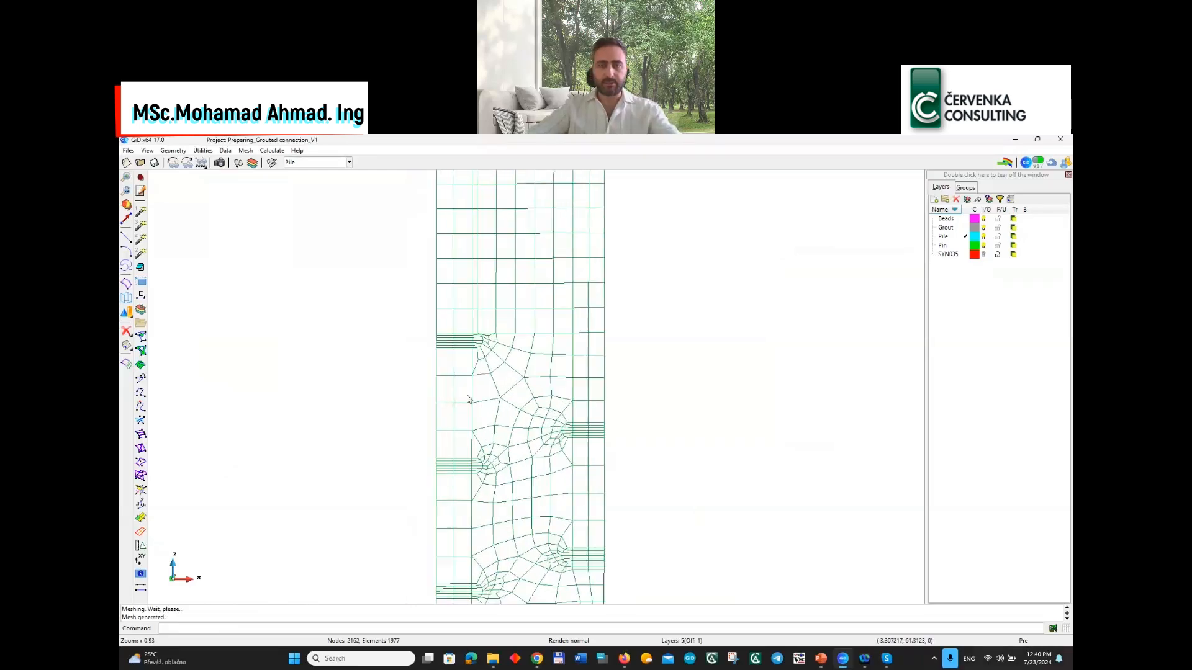
Inspect the generated mesh along the pin, grout, beads and pile in flat rendering
{"action": "key", "text": "F6"}
{"action": "scroll", "coordinate": [498, 365], "scroll_direction": "down", "scroll_amount": 6}
{"action": "scroll", "coordinate": [519, 323], "scroll_direction": "up", "scroll_amount": 6}
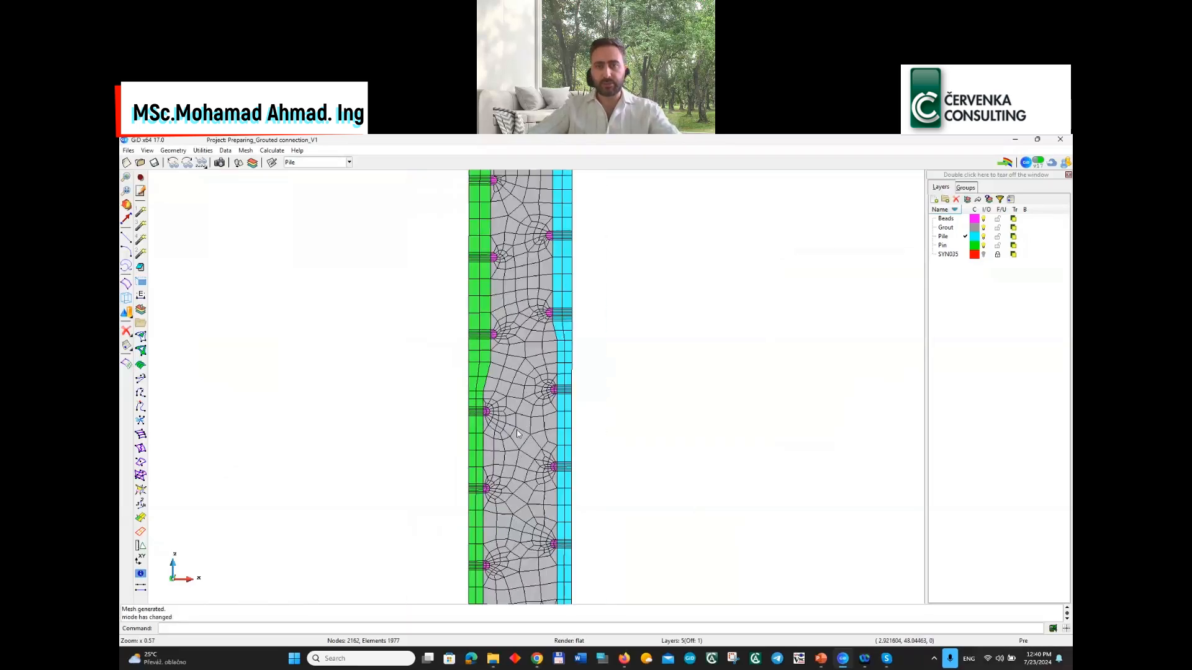
{"action": "scroll", "coordinate": [557, 332], "scroll_direction": "up", "scroll_amount": 2}
{"action": "scroll", "coordinate": [506, 457], "scroll_direction": "down", "scroll_amount": 5}
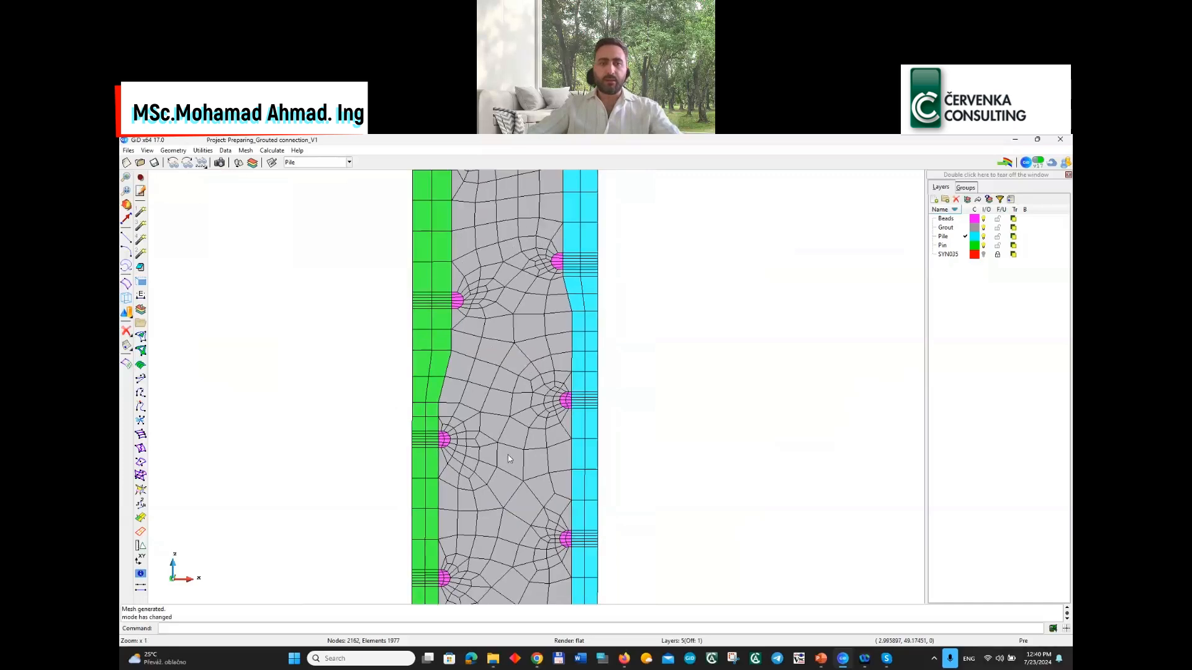
{"action": "scroll", "coordinate": [539, 463], "scroll_direction": "down", "scroll_amount": 5}
Switch from the mesh back to the geometry and bring the entire grouted connection section into view
{"action": "left_click", "coordinate": [127, 364]}
{"action": "scroll", "coordinate": [584, 484], "scroll_direction": "down", "scroll_amount": 4}
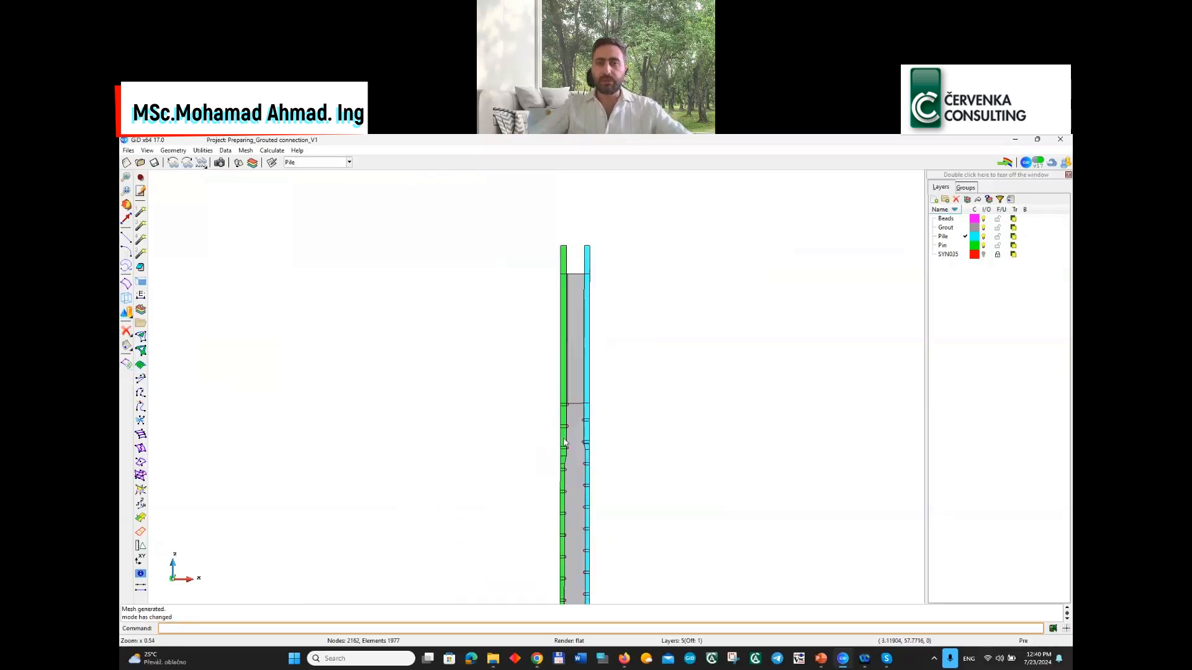
{"action": "middle_click_drag", "start_coordinate": [650, 473], "coordinate": [625, 396]}
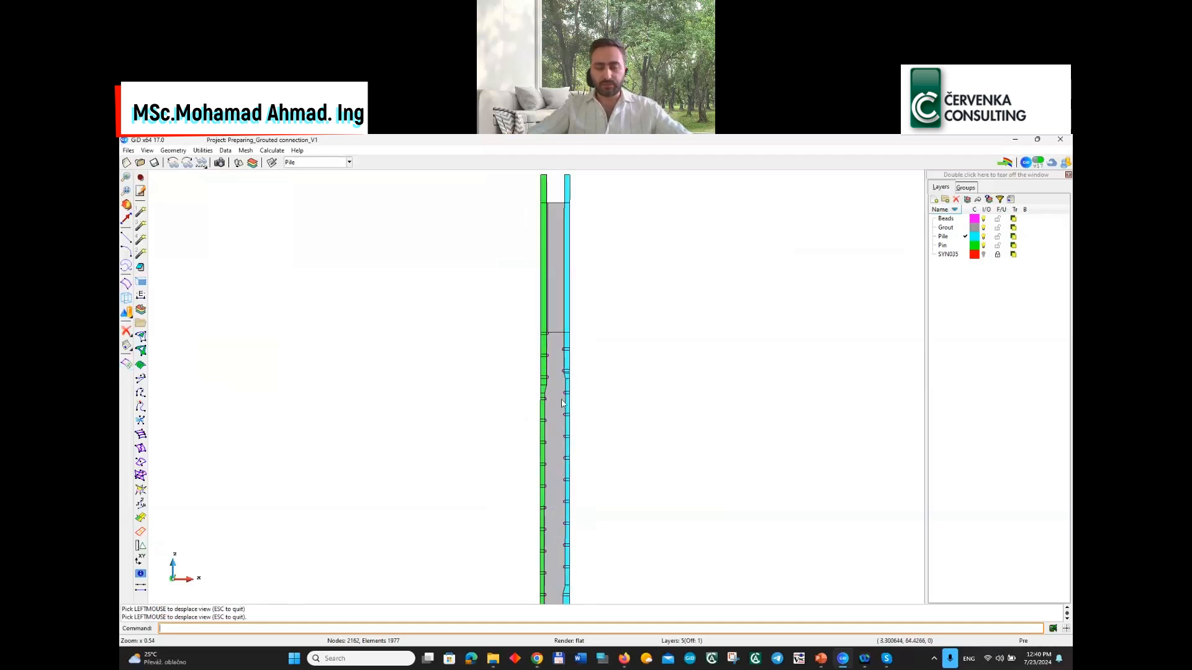
{"action": "scroll", "coordinate": [563, 402], "scroll_direction": "down", "scroll_amount": 2}
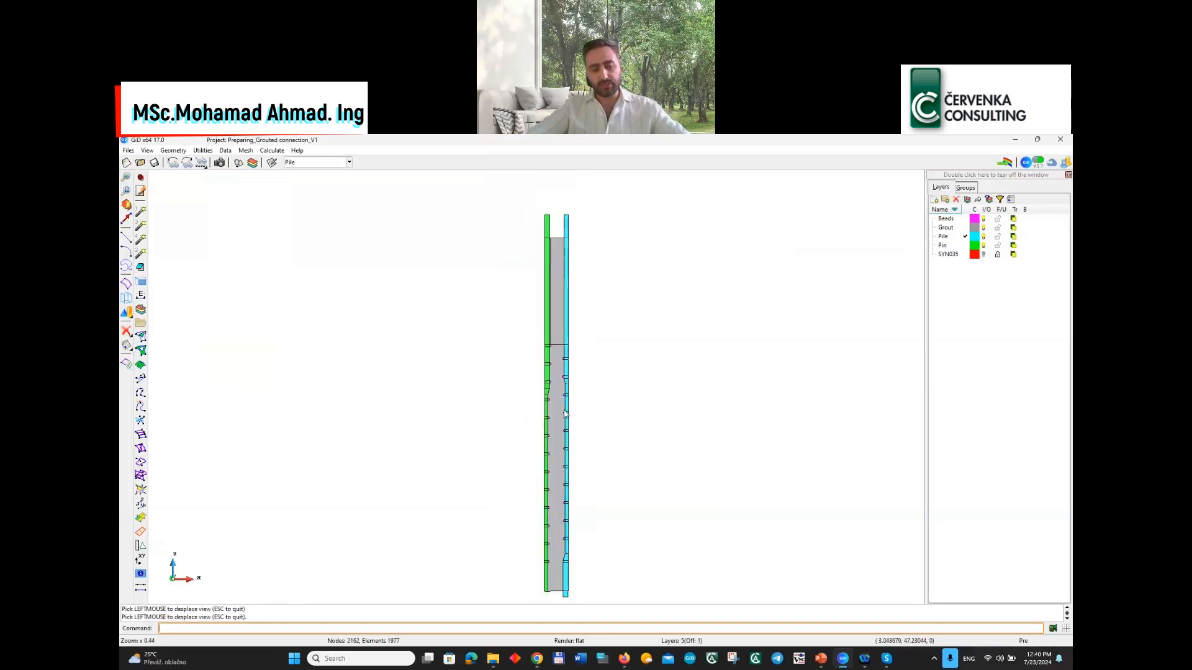
Set up a Copy of surfaces using Rotation, with extrusion to volumes and Collapse enabled
{"action": "key", "text": "ctrl+c"}
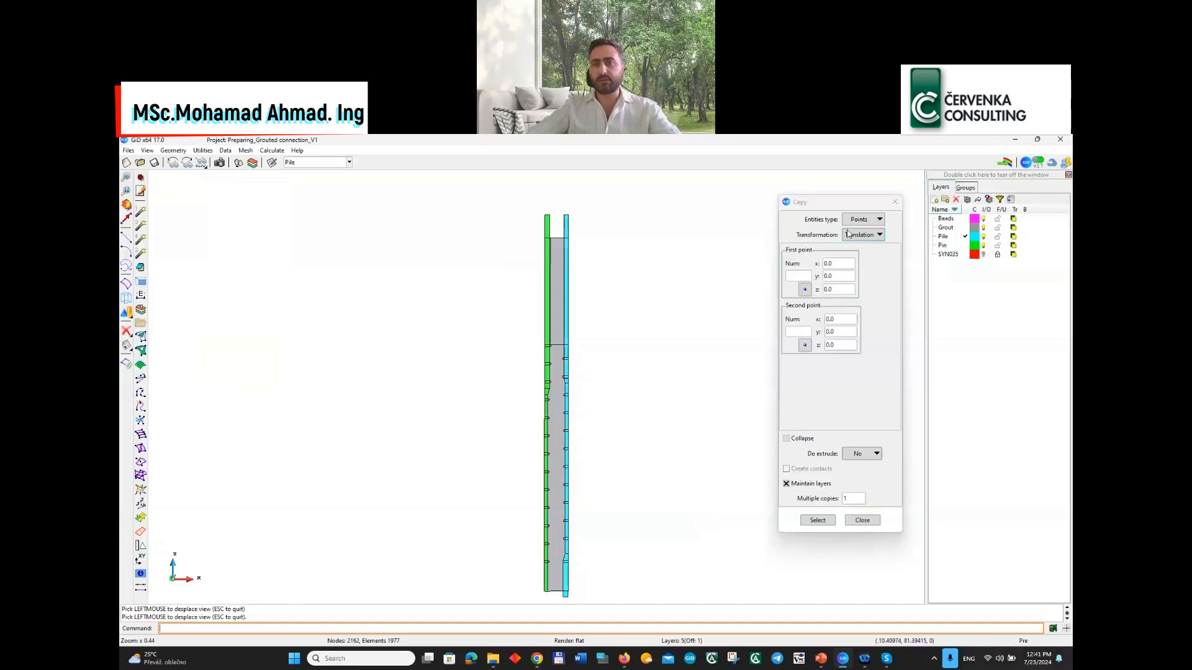
{"action": "left_click_drag", "start_coordinate": [820, 203], "coordinate": [771, 179]}
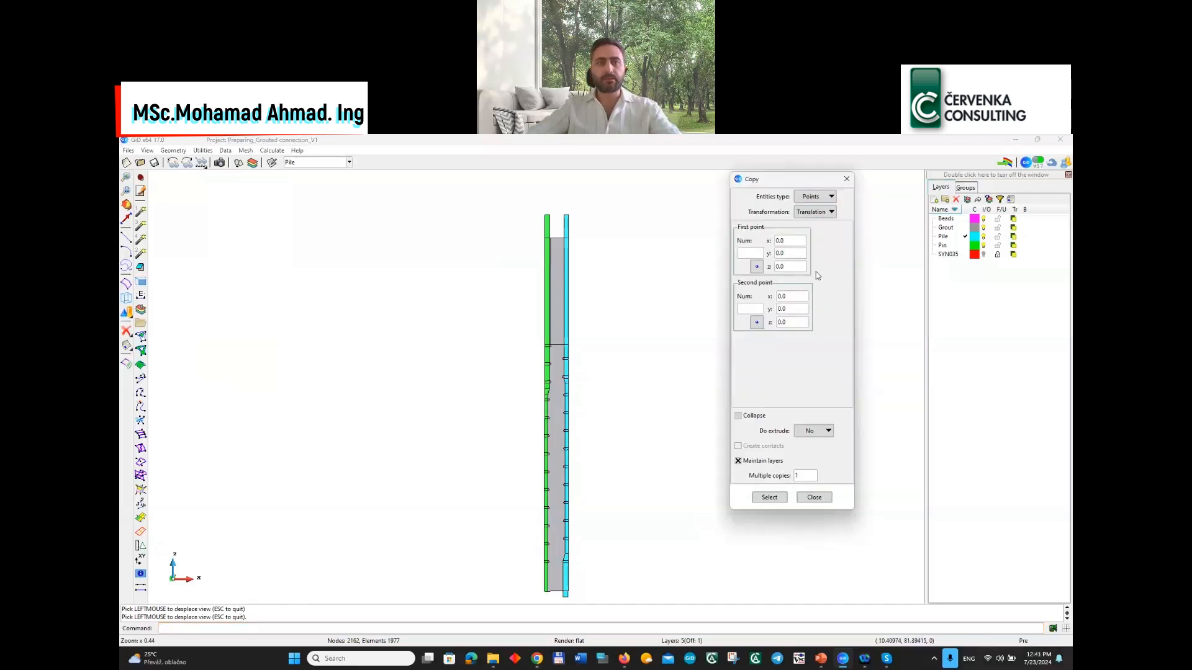
{"action": "left_click", "coordinate": [809, 200]}
{"action": "left_click", "coordinate": [815, 226]}
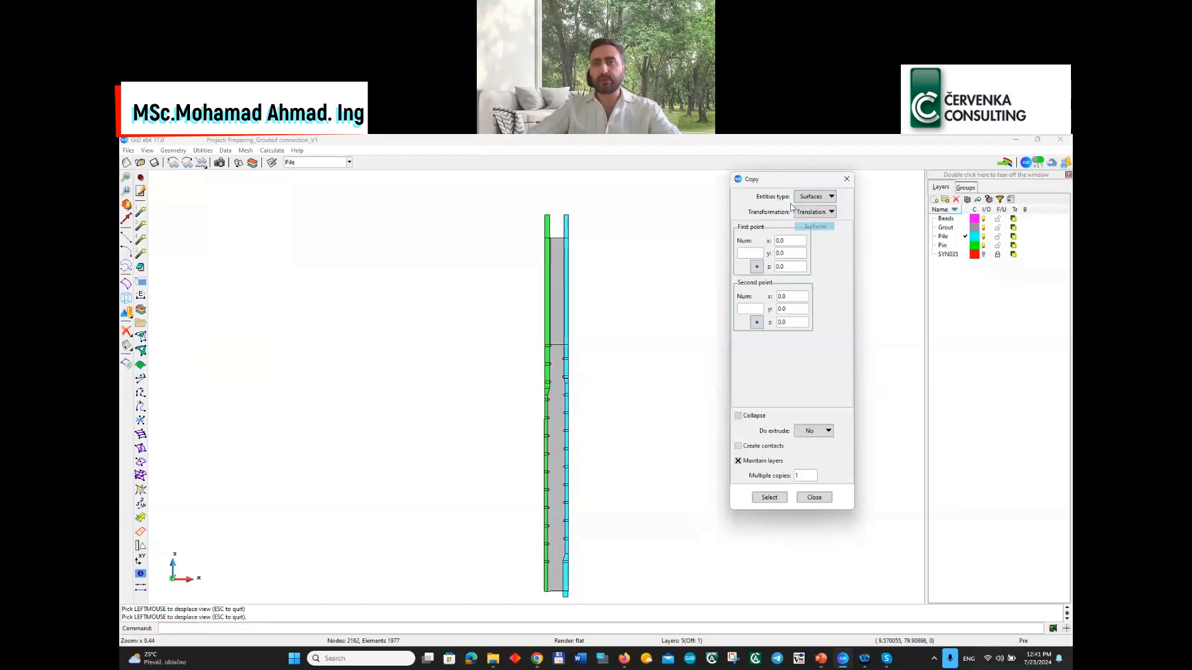
{"action": "left_click", "coordinate": [814, 431]}
{"action": "left_click", "coordinate": [809, 470]}
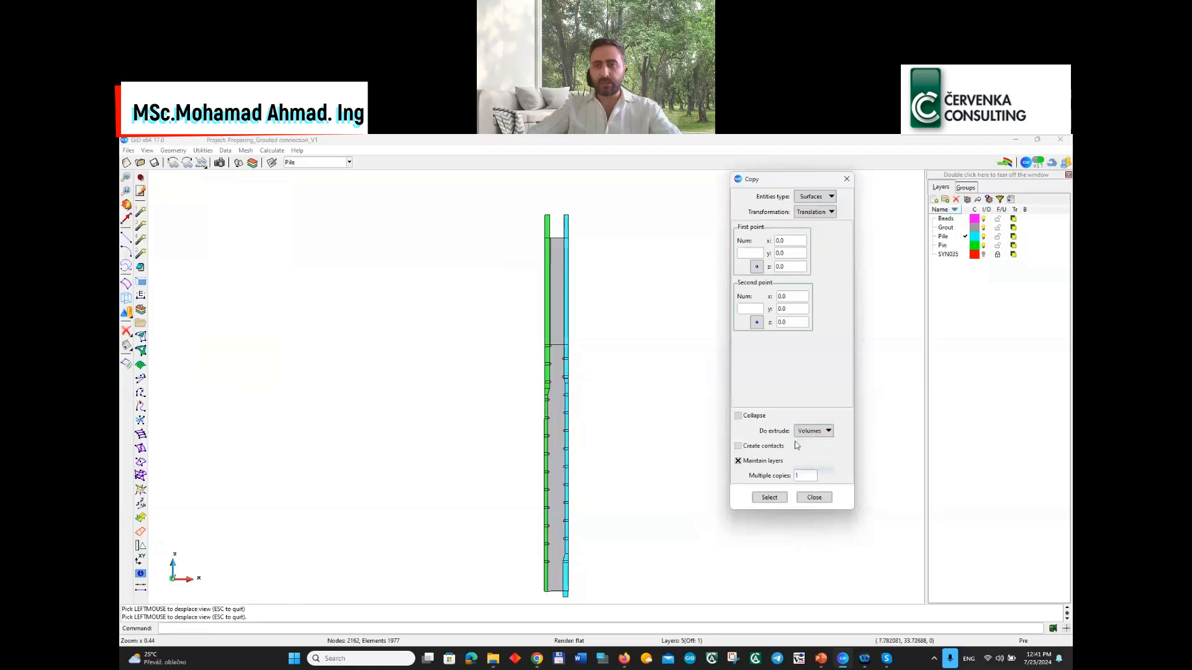
{"action": "left_click", "coordinate": [740, 416]}
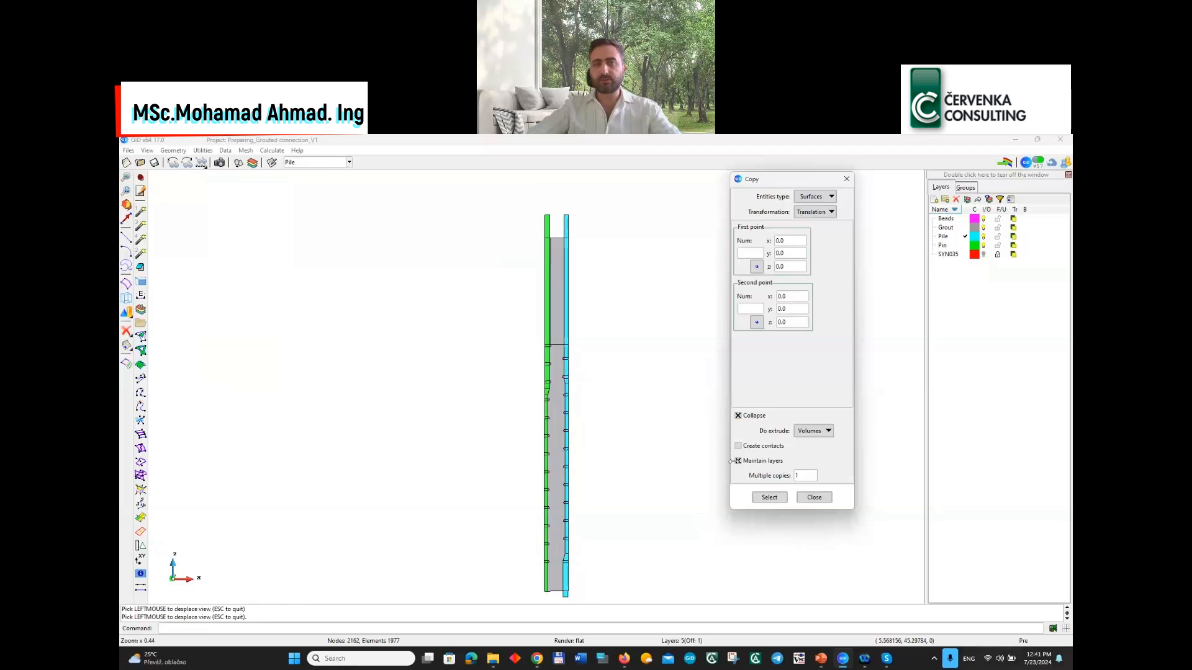
{"action": "left_click", "coordinate": [825, 214]}
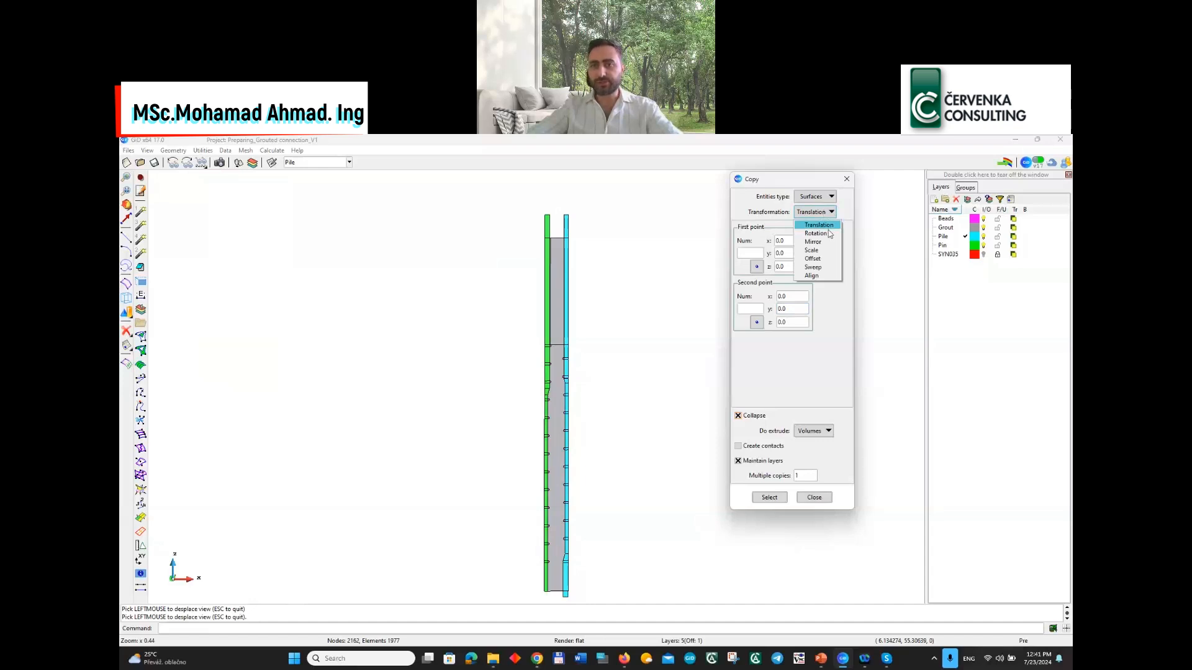
{"action": "left_click", "coordinate": [820, 234]}
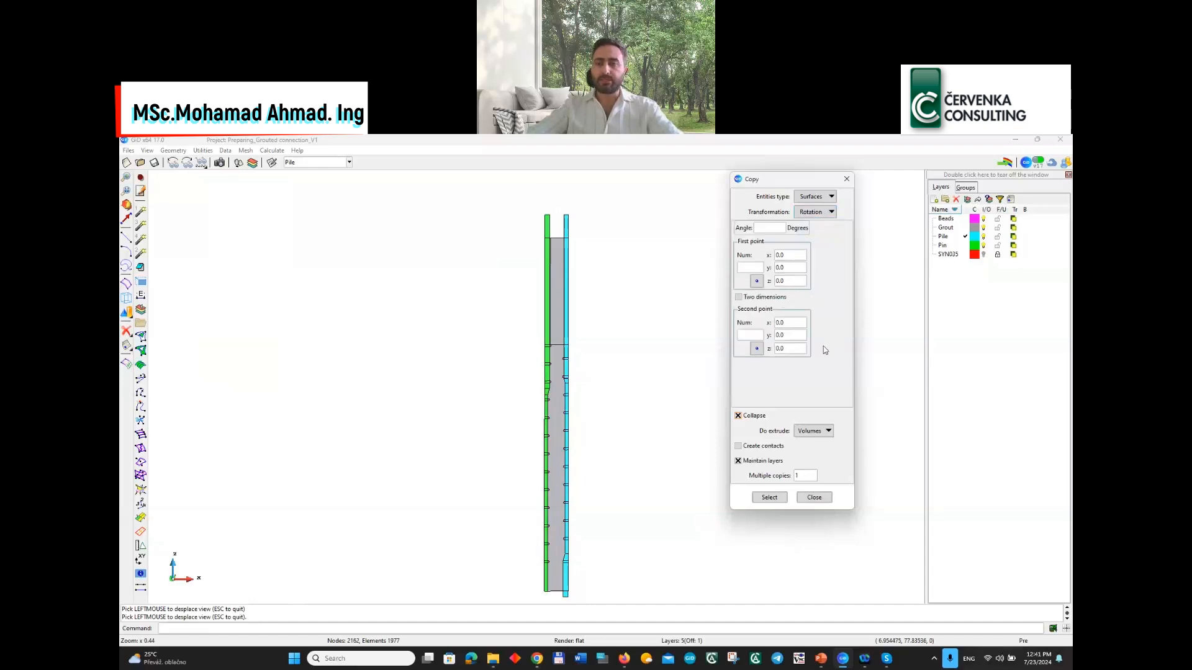
{"action": "left_click", "coordinate": [756, 231]}
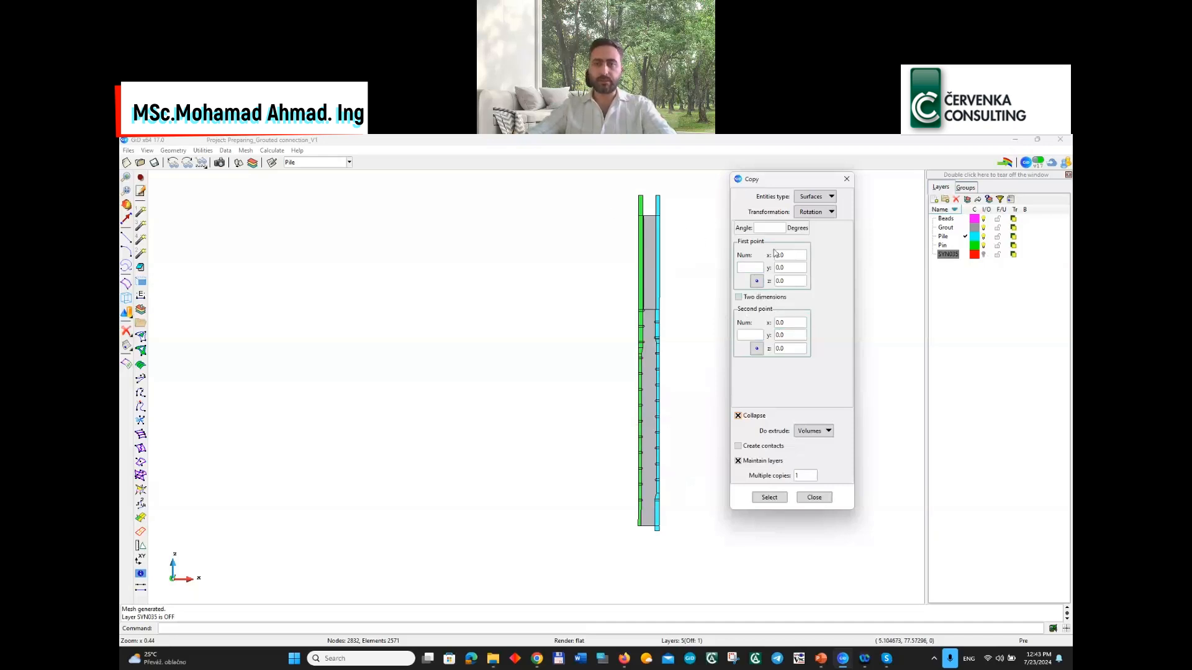
Turn on layer SVN035 and define the rotation axis by the upper and lower existing points of its outer vertical edge
{"action": "left_click", "coordinate": [983, 254]}
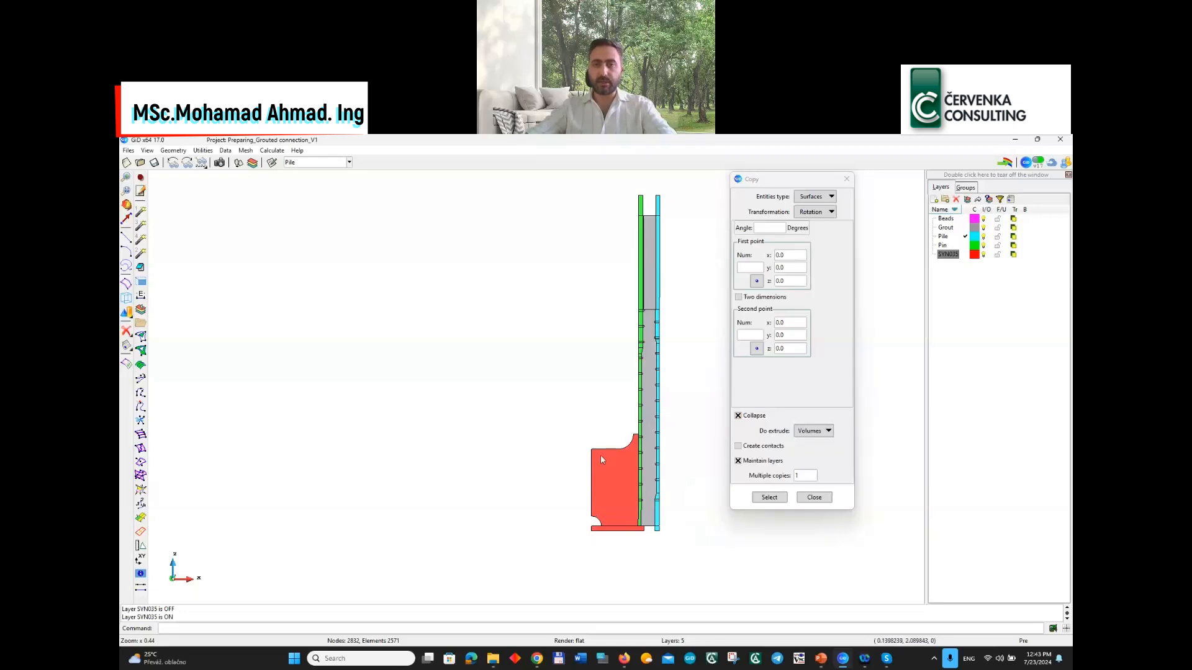
{"action": "left_click", "coordinate": [757, 282]}
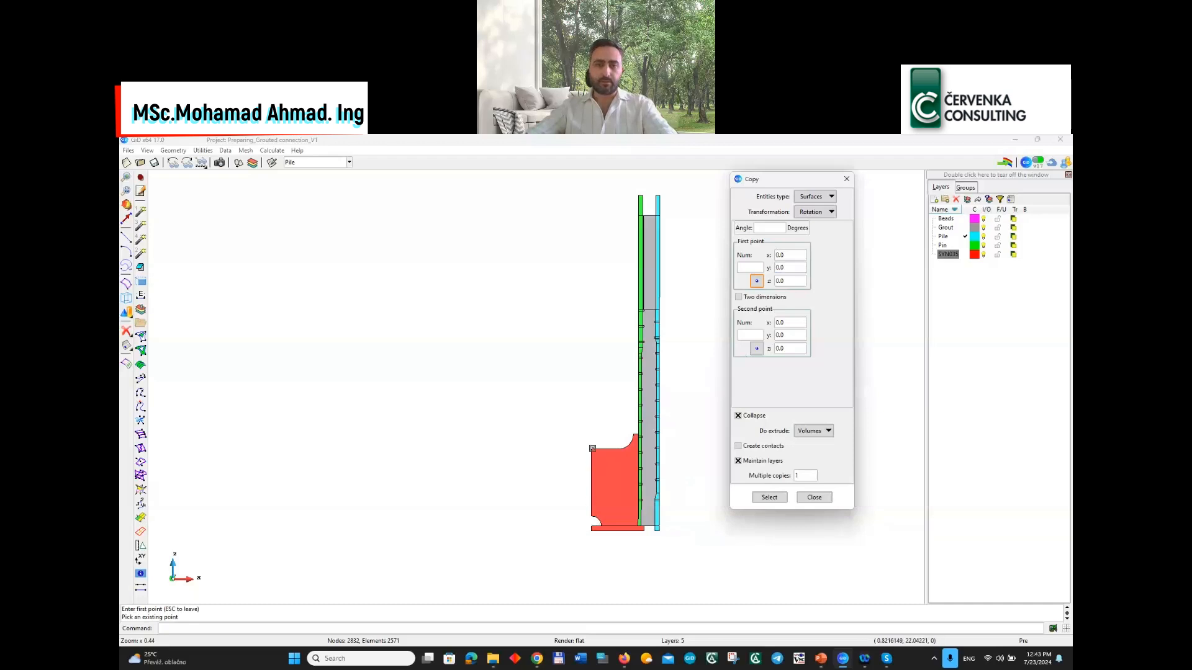
{"action": "left_click", "coordinate": [592, 451]}
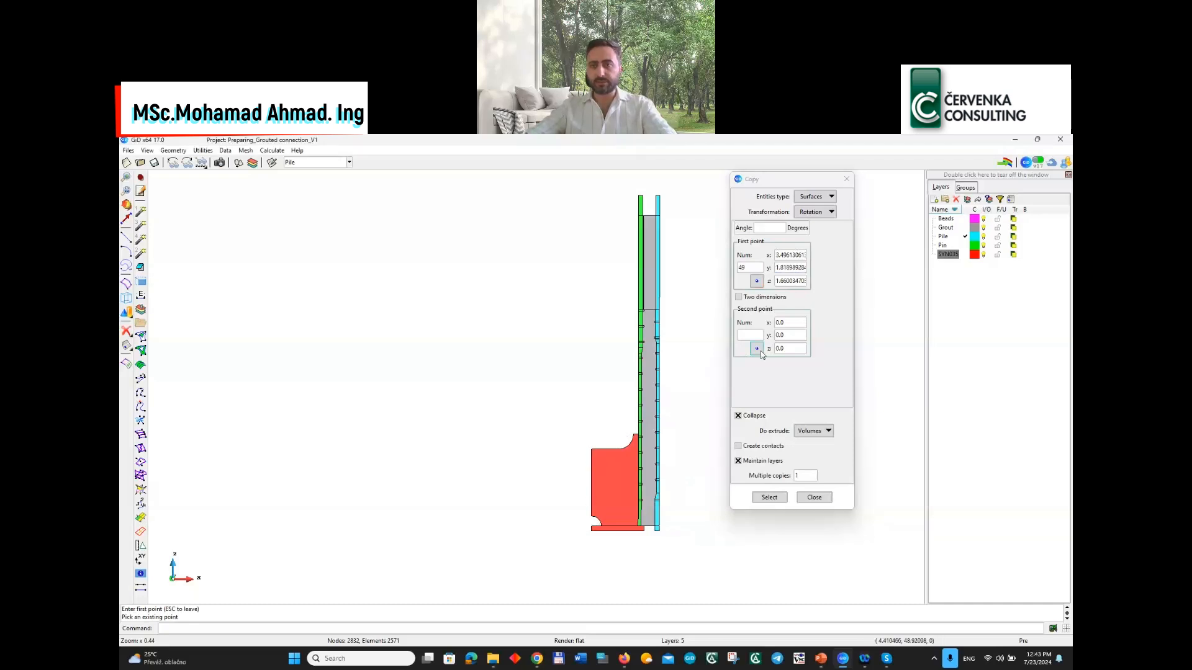
{"action": "left_click", "coordinate": [757, 348]}
{"action": "left_click", "coordinate": [590, 516]}
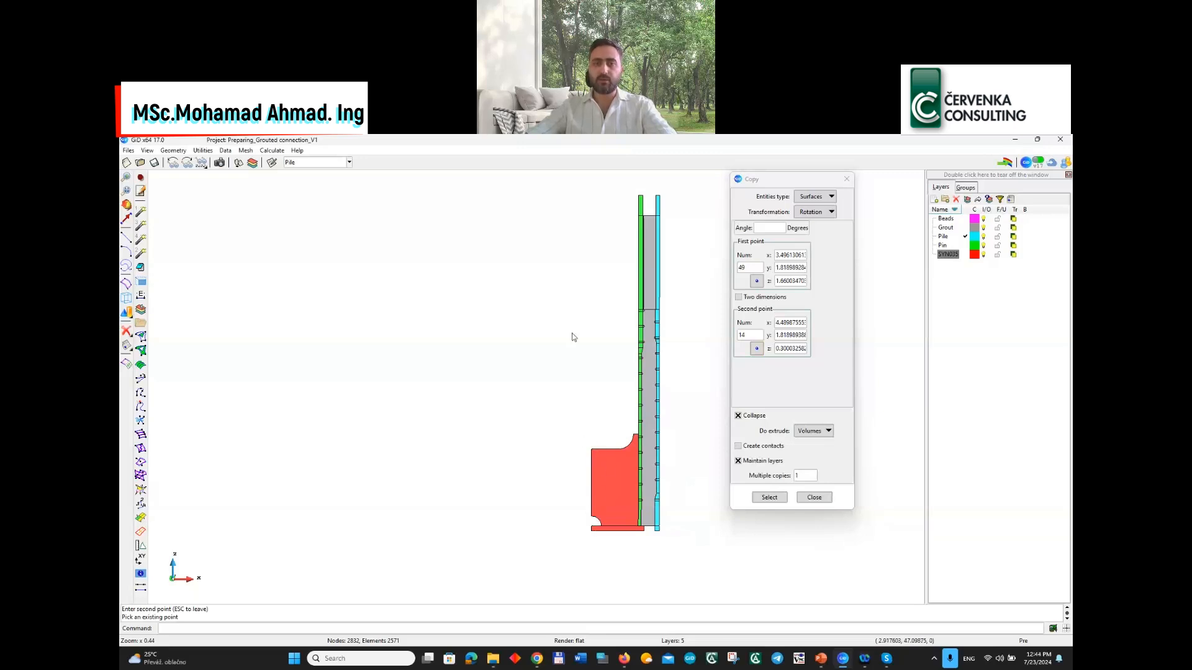
Set the rotation angle to 60 degrees and the number of multiple copies to 3
{"action": "left_click", "coordinate": [779, 228]}
{"action": "type", "text": "60"}
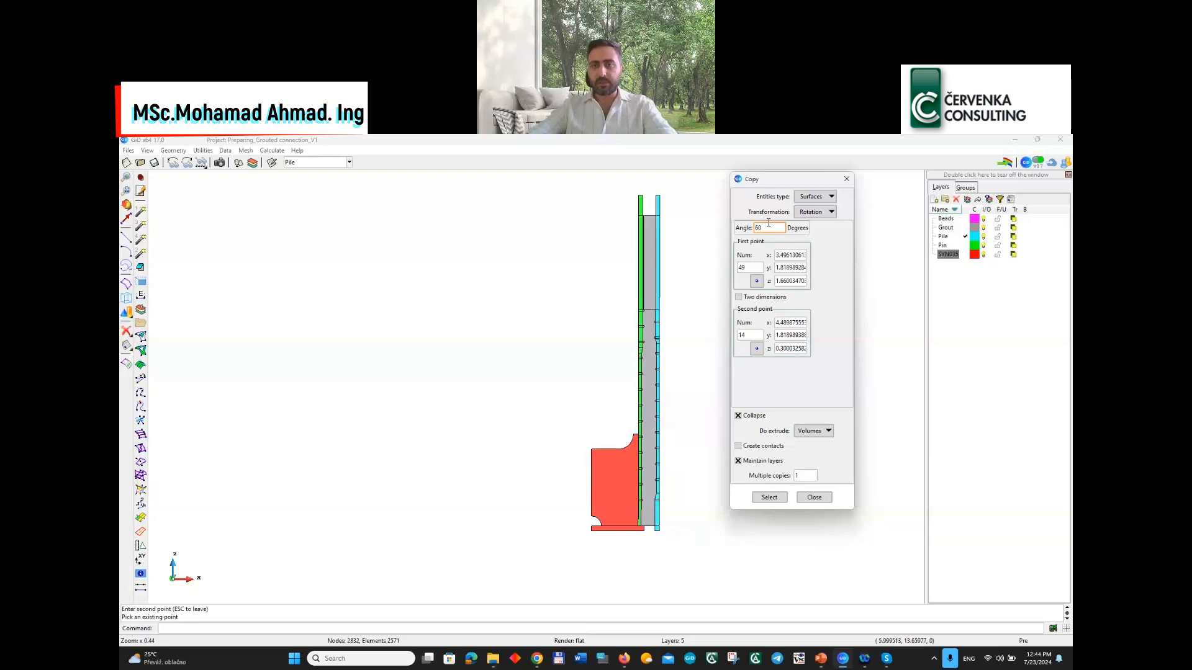
{"action": "left_click", "coordinate": [801, 474]}
{"action": "type", "text": "3"}
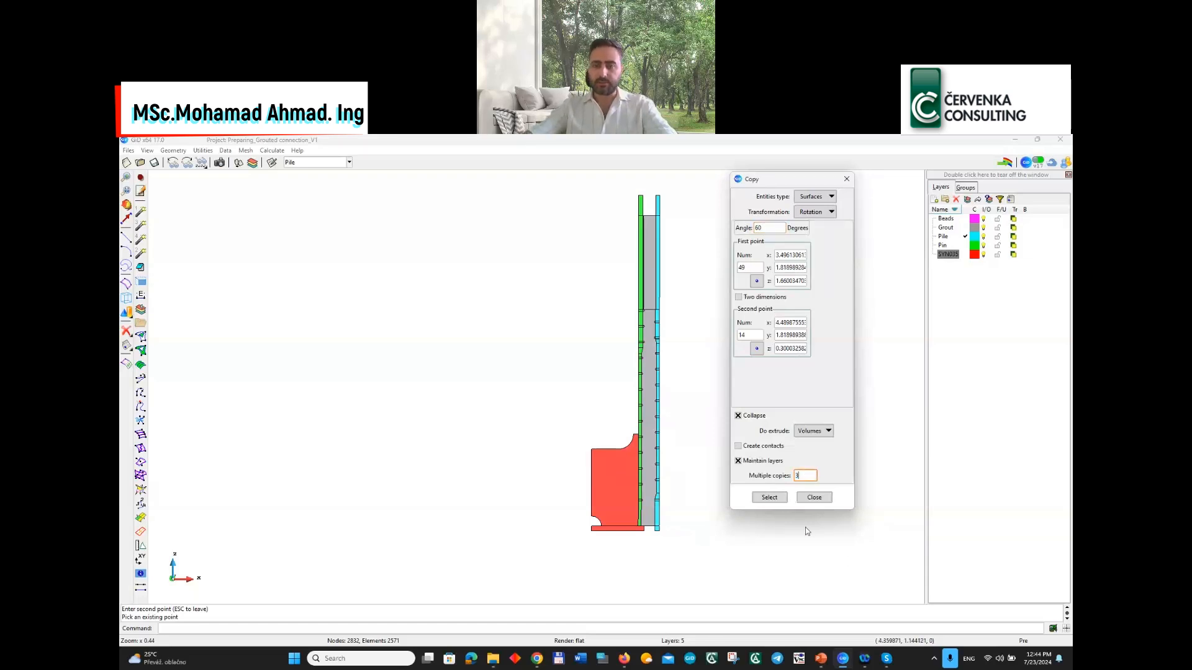
Turn off layer SVN035 and revolve all visible pin, grout, bead and pile surfaces into volumes
{"action": "left_click", "coordinate": [770, 497]}
{"action": "scroll", "coordinate": [511, 415], "scroll_direction": "down", "scroll_amount": 1}
{"action": "left_click", "coordinate": [983, 254]}
{"action": "left_click", "coordinate": [559, 205]}
{"action": "left_click", "coordinate": [699, 556]}
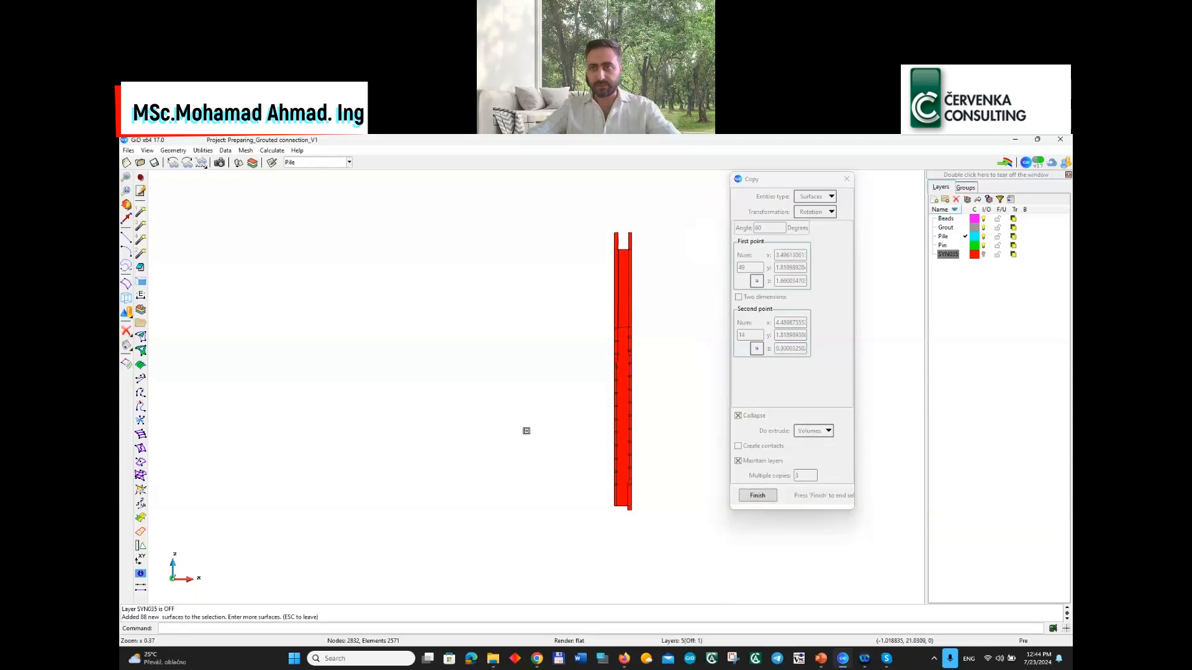
{"action": "key", "text": "Escape"}
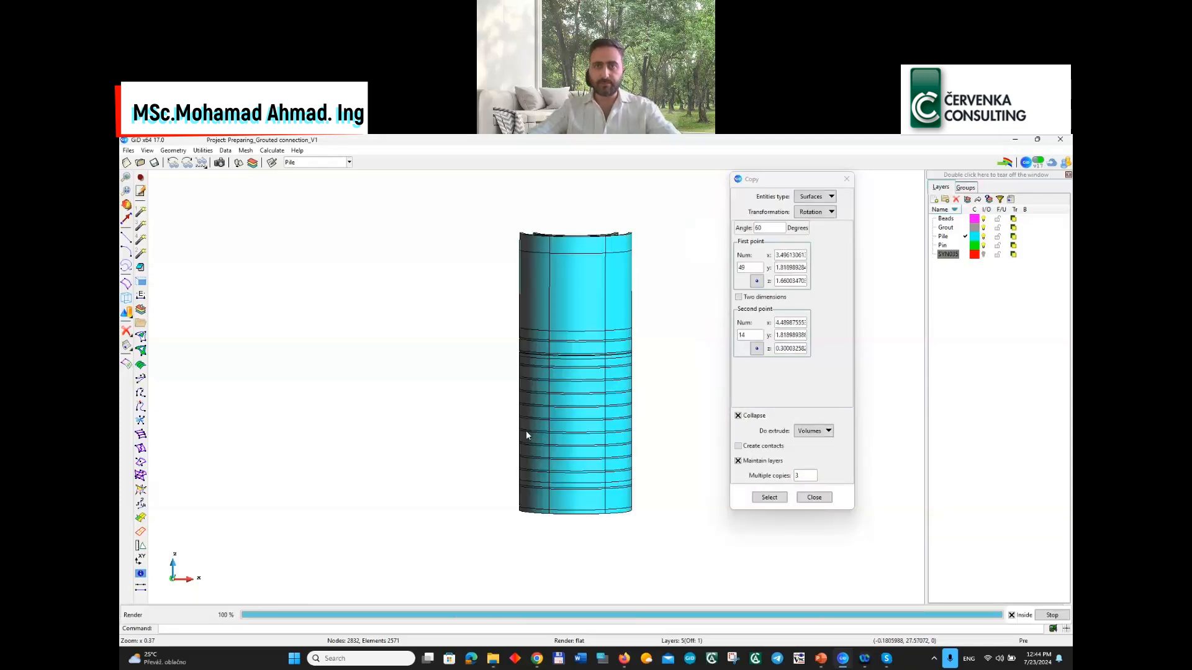
{"action": "left_click_drag", "start_coordinate": [519, 431], "coordinate": [548, 351], "text": "shift"}
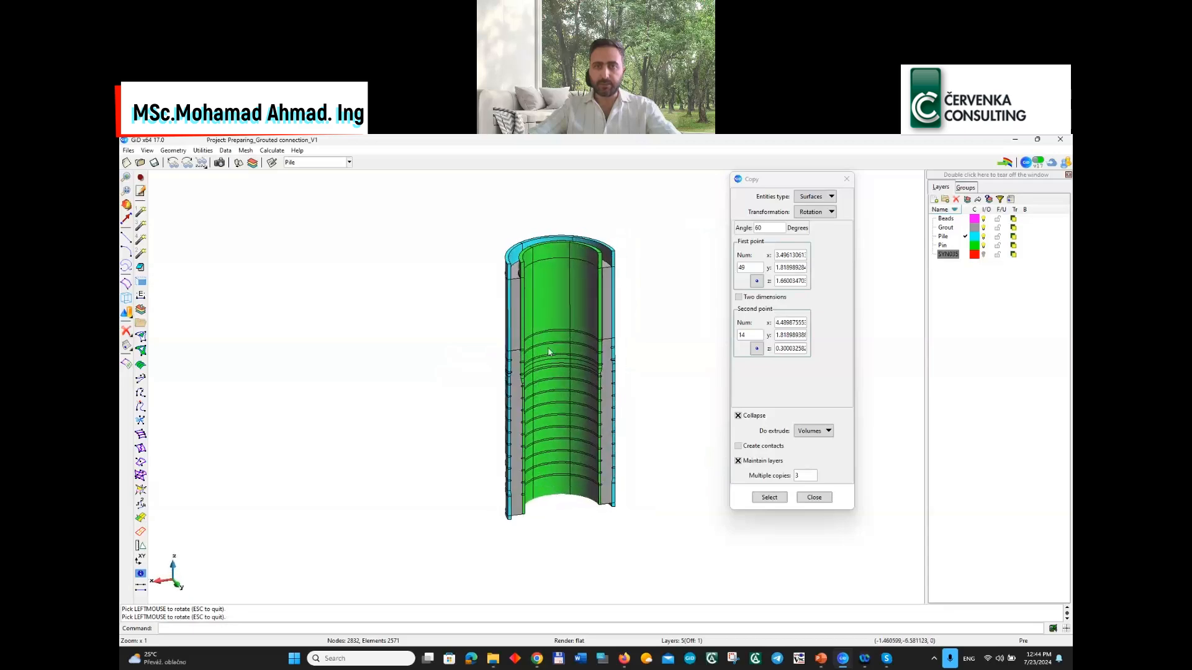
Examine the revolved pin, grout and pile volumes of the half-cylinder from several angles
{"action": "scroll", "coordinate": [548, 352], "scroll_direction": "up", "scroll_amount": 5}
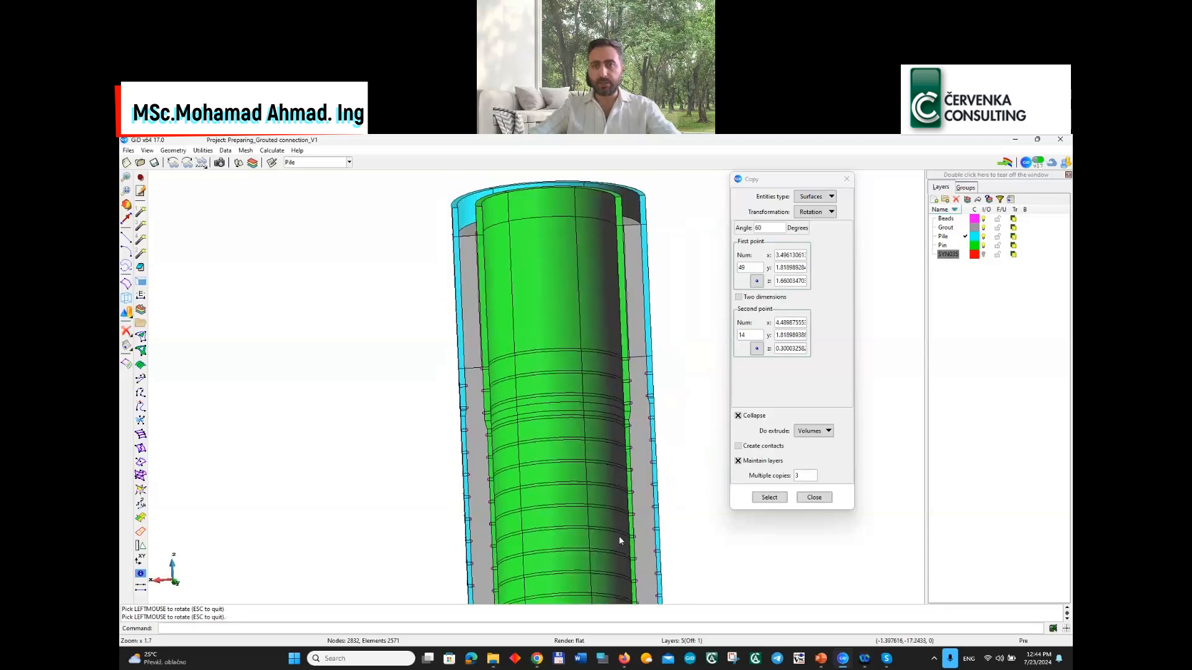
{"action": "left_click_drag", "start_coordinate": [620, 538], "coordinate": [581, 542], "text": "shift"}
{"action": "scroll", "coordinate": [607, 420], "scroll_direction": "up", "scroll_amount": 5}
{"action": "scroll", "coordinate": [590, 456], "scroll_direction": "down", "scroll_amount": 4}
{"action": "left_click_drag", "start_coordinate": [589, 456], "coordinate": [399, 503], "text": "shift"}
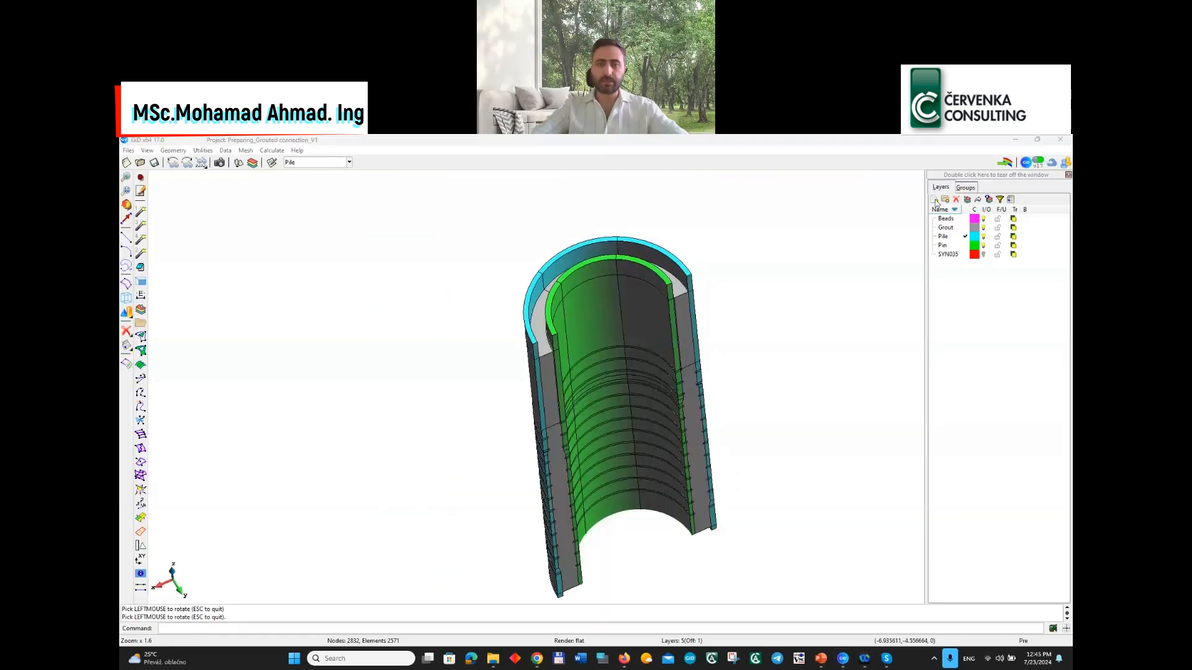
{"action": "scroll", "coordinate": [543, 443], "scroll_direction": "down", "scroll_amount": 4}
{"action": "scroll", "coordinate": [558, 439], "scroll_direction": "up", "scroll_amount": 2}
{"action": "scroll", "coordinate": [557, 436], "scroll_direction": "down", "scroll_amount": 2}
{"action": "left_click_drag", "start_coordinate": [521, 416], "coordinate": [529, 375], "text": "shift"}
{"action": "scroll", "coordinate": [669, 509], "scroll_direction": "up", "scroll_amount": 1}
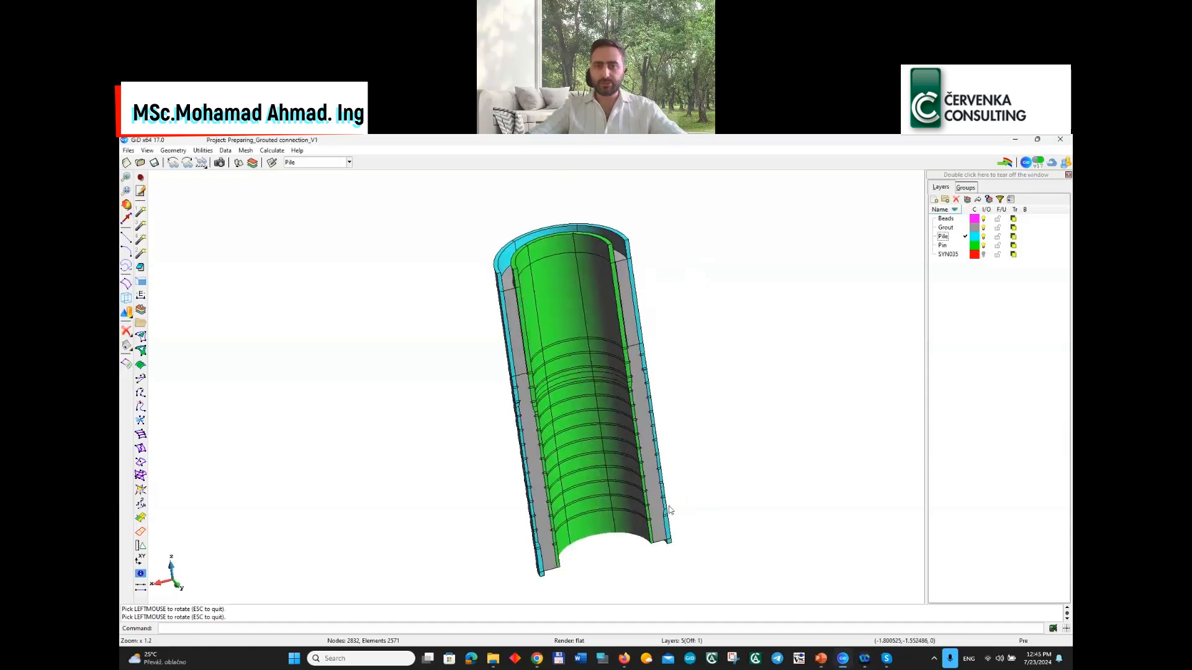
{"action": "scroll", "coordinate": [661, 533], "scroll_direction": "up", "scroll_amount": 1}
{"action": "left_click_drag", "start_coordinate": [654, 558], "coordinate": [607, 481], "text": "shift"}
{"action": "scroll", "coordinate": [588, 455], "scroll_direction": "down", "scroll_amount": 2}
{"action": "left_click_drag", "start_coordinate": [628, 377], "coordinate": [631, 386], "text": "shift"}
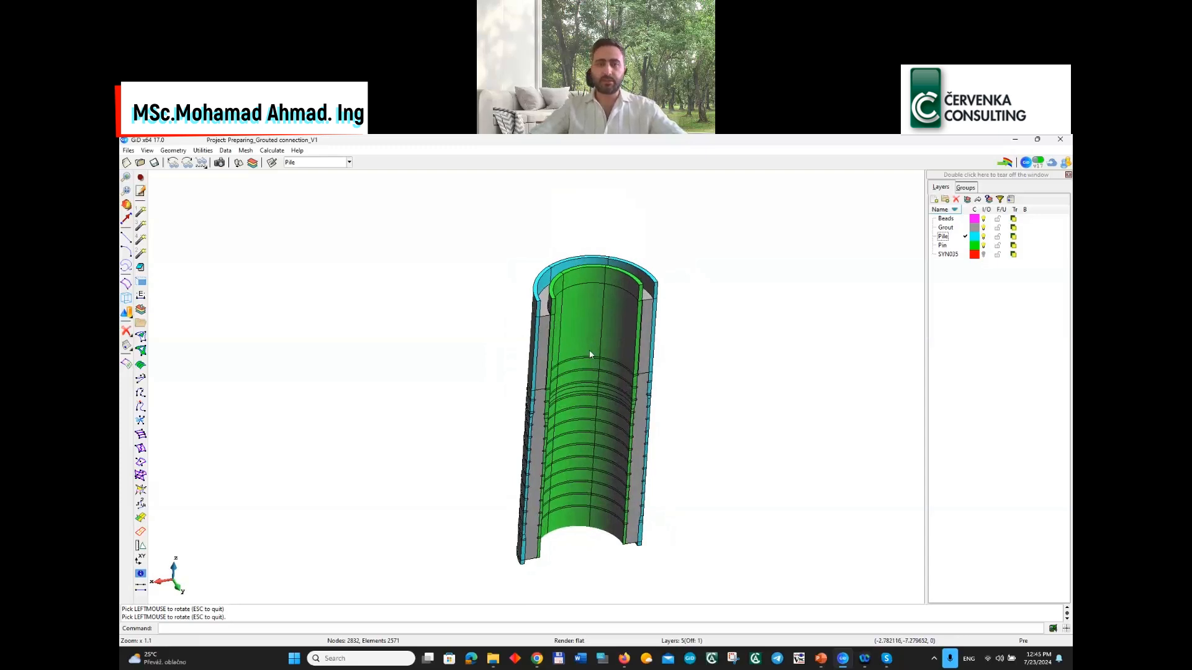
{"action": "left_click_drag", "start_coordinate": [572, 301], "coordinate": [562, 364]}
{"action": "scroll", "coordinate": [561, 360], "scroll_direction": "up", "scroll_amount": 2}
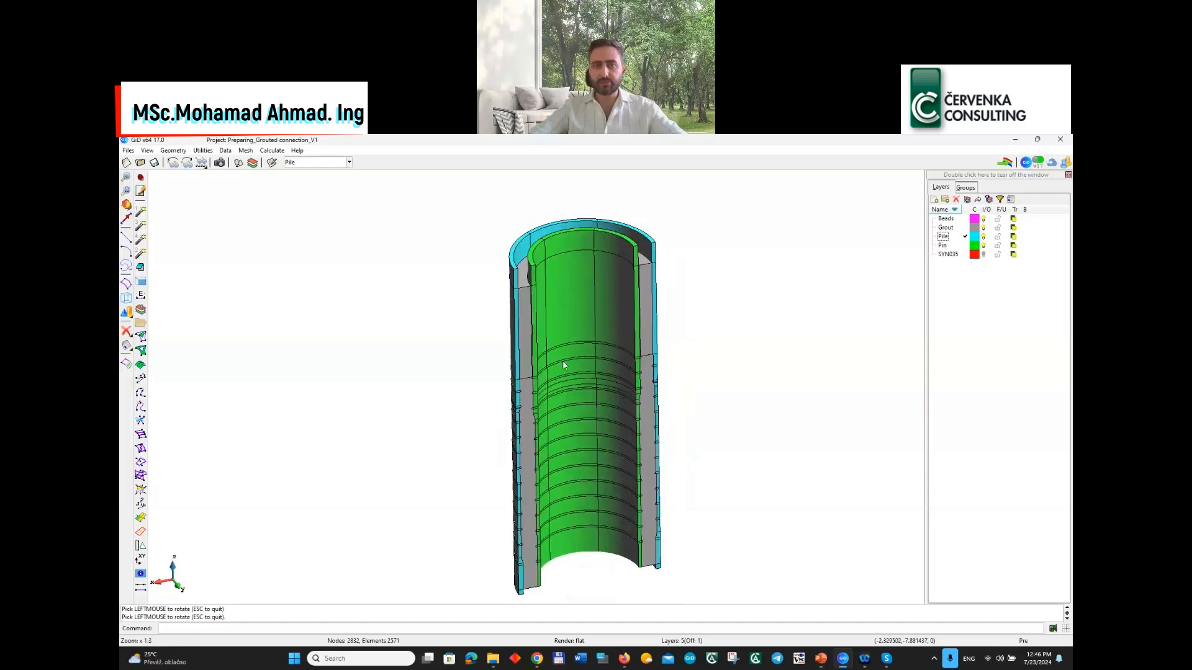
{"action": "scroll", "coordinate": [532, 246], "scroll_direction": "up", "scroll_amount": 2}
{"action": "scroll", "coordinate": [636, 333], "scroll_direction": "down", "scroll_amount": 1}
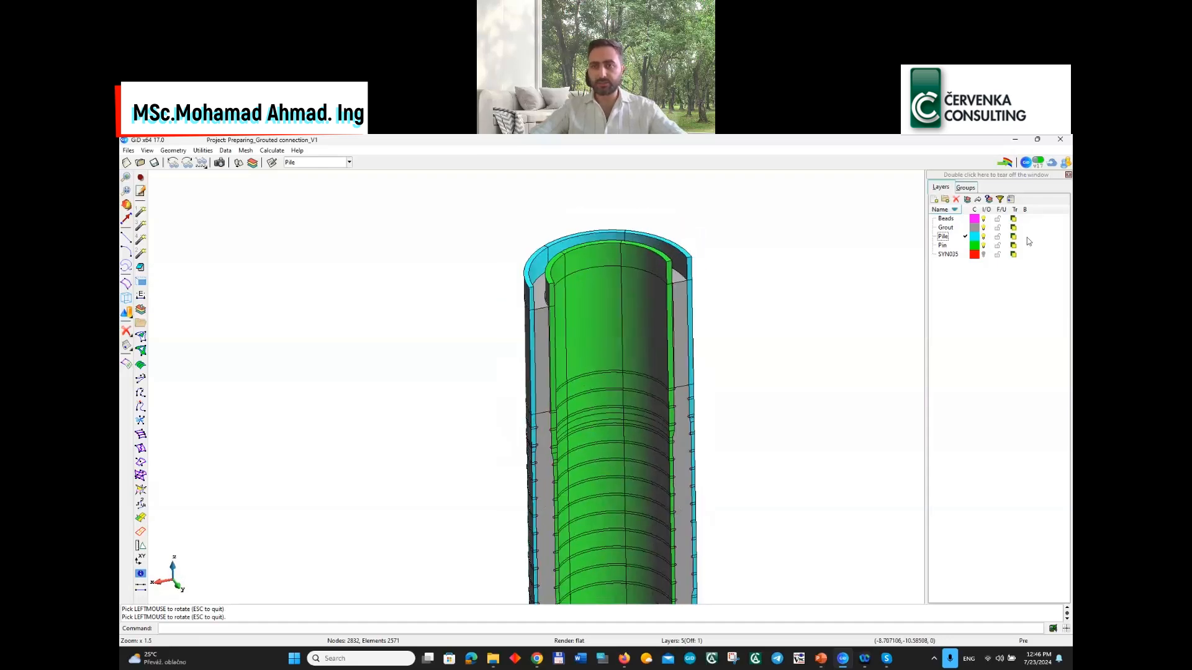
Isolate the Pile layer and send all its visible volumes, including lower entities, to that layer
{"action": "double_click", "coordinate": [947, 237]}
{"action": "scroll", "coordinate": [568, 315], "scroll_direction": "down", "scroll_amount": 3}
{"action": "left_click_drag", "start_coordinate": [563, 335], "coordinate": [560, 379], "text": "shift"}
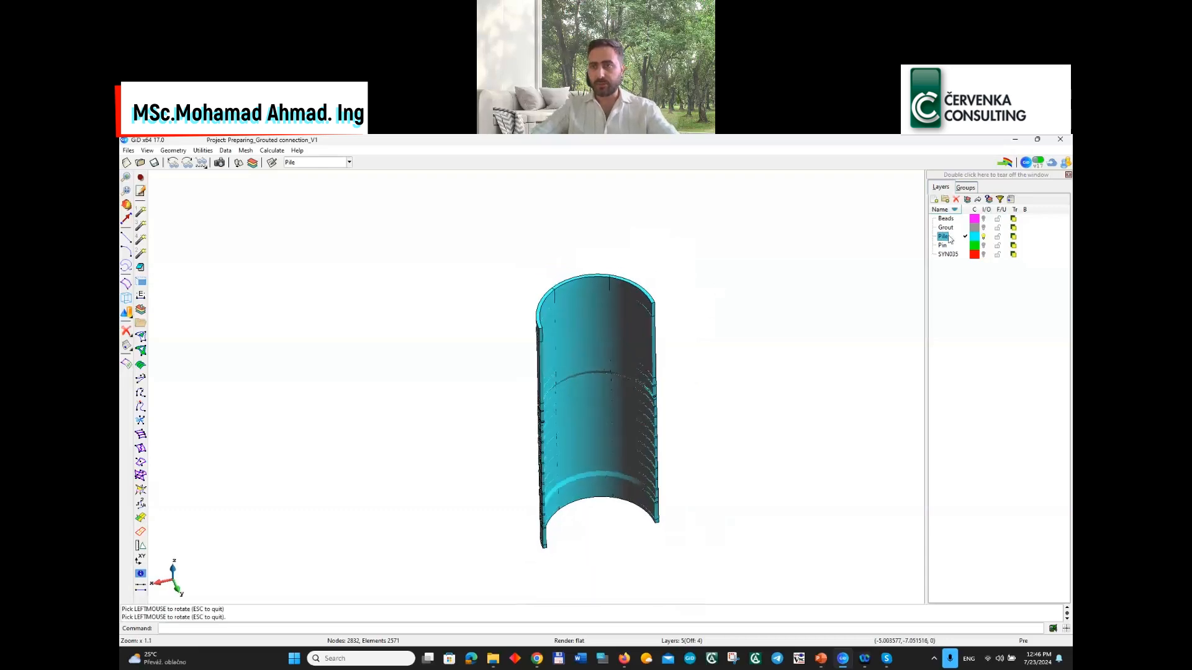
{"action": "left_click", "coordinate": [967, 200]}
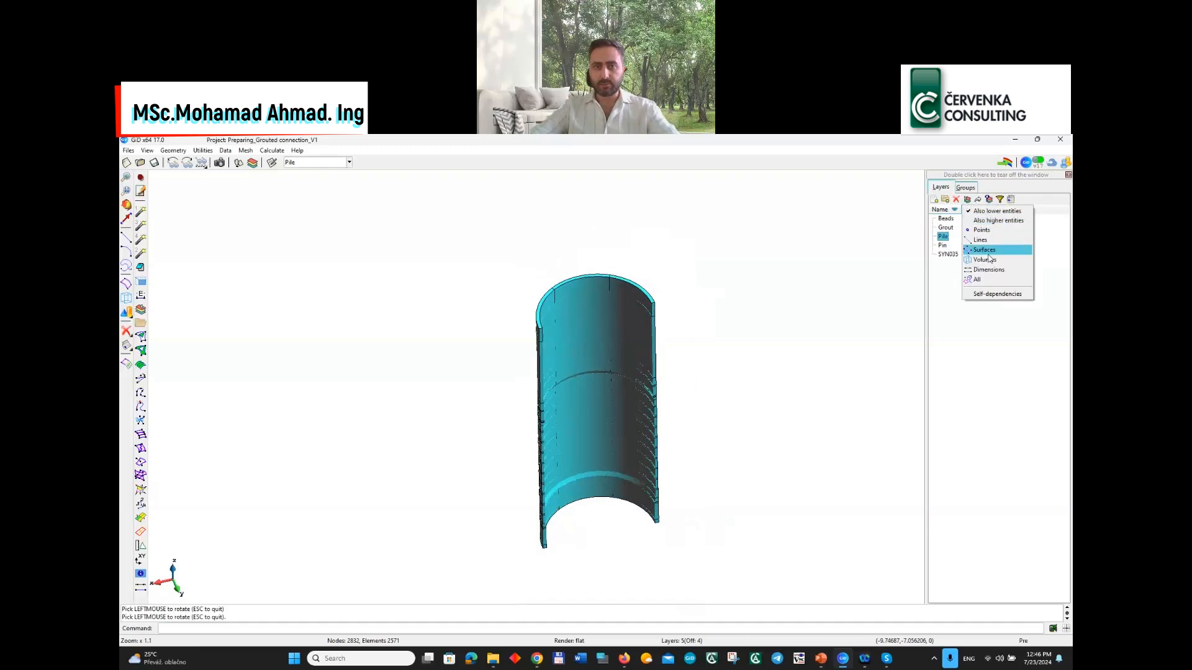
{"action": "left_click", "coordinate": [988, 260]}
{"action": "mouse_move", "coordinate": [504, 274]}
{"action": "left_mouse_down"}
{"action": "mouse_move", "coordinate": [762, 514]}
{"action": "mouse_move", "coordinate": [780, 578]}
{"action": "left_mouse_up"}
{"action": "key", "text": "Escape"}
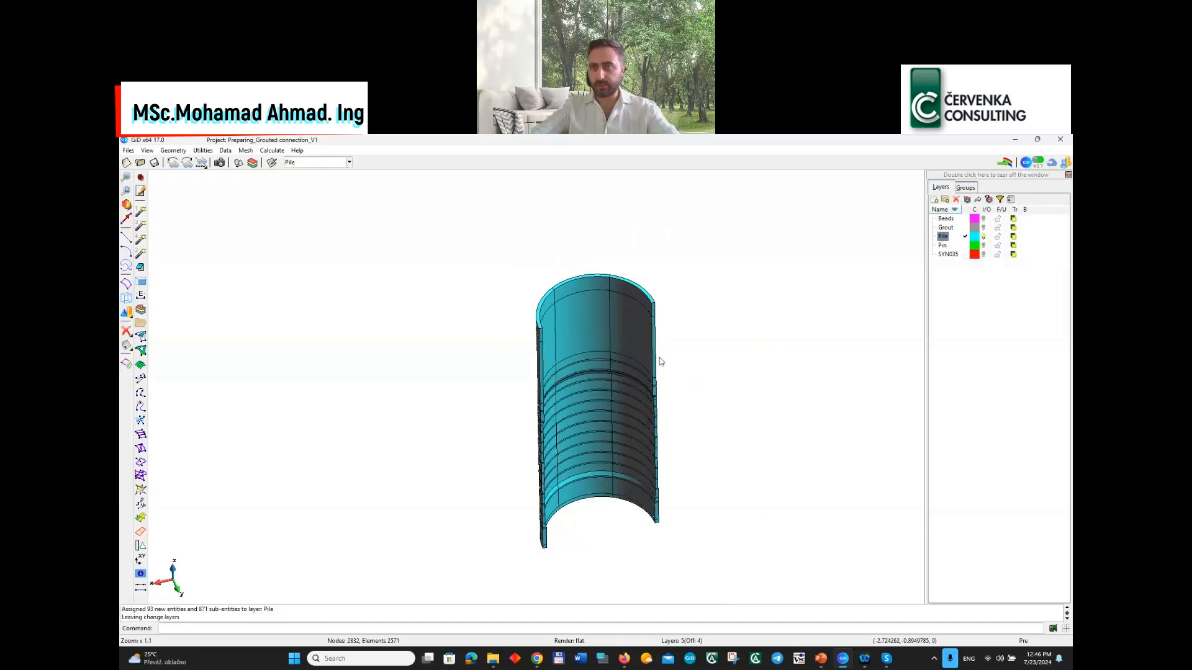
Show only the Pin layer, make it the layer to use and send all its volumes with their lower entities to it
{"action": "left_click", "coordinate": [984, 237]}
{"action": "left_click", "coordinate": [983, 228]}
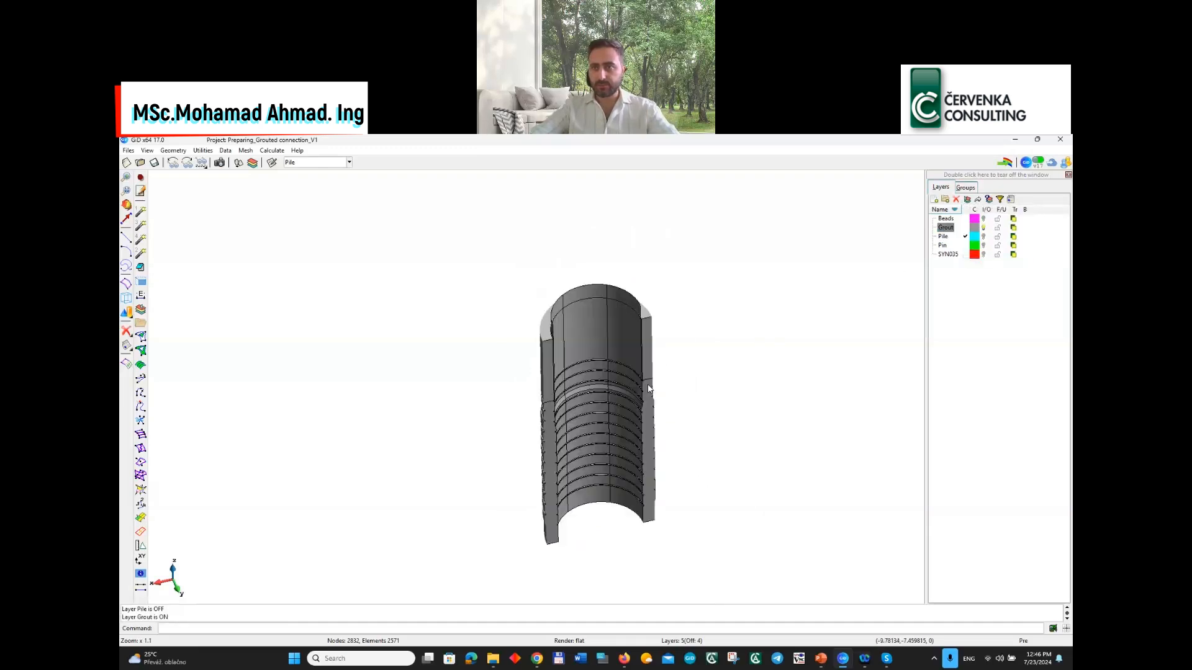
{"action": "left_click", "coordinate": [984, 228]}
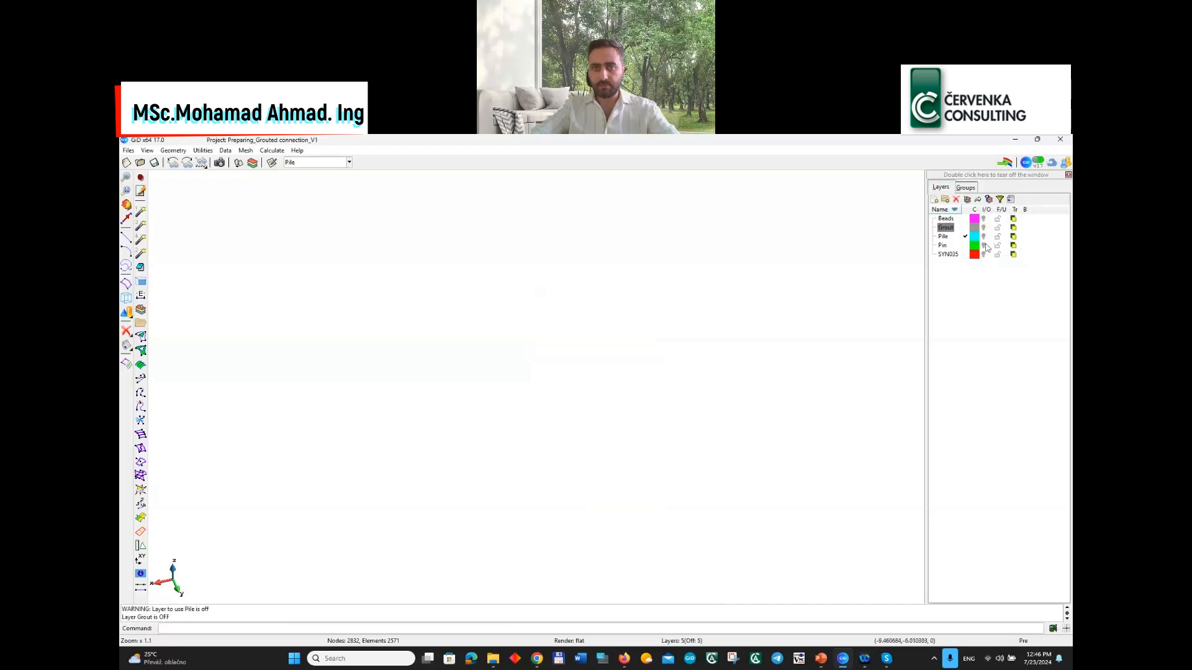
{"action": "left_click", "coordinate": [984, 246]}
{"action": "left_click", "coordinate": [942, 245]}
{"action": "left_click", "coordinate": [967, 199]}
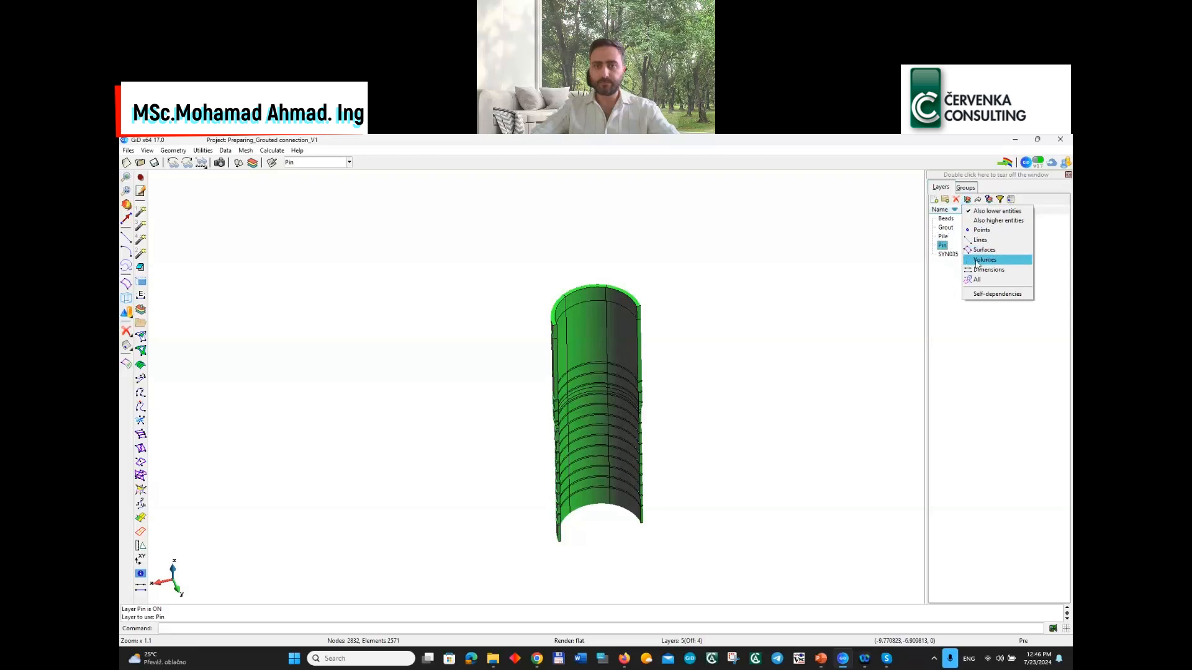
{"action": "left_click", "coordinate": [975, 261]}
{"action": "left_click_drag", "start_coordinate": [458, 247], "coordinate": [803, 576]}
{"action": "key", "text": "Escape"}
Turn off the Pin layer, turn on the Grout layer and examine the grout volumes on their own
{"action": "left_click", "coordinate": [983, 246]}
{"action": "left_click", "coordinate": [983, 227]}
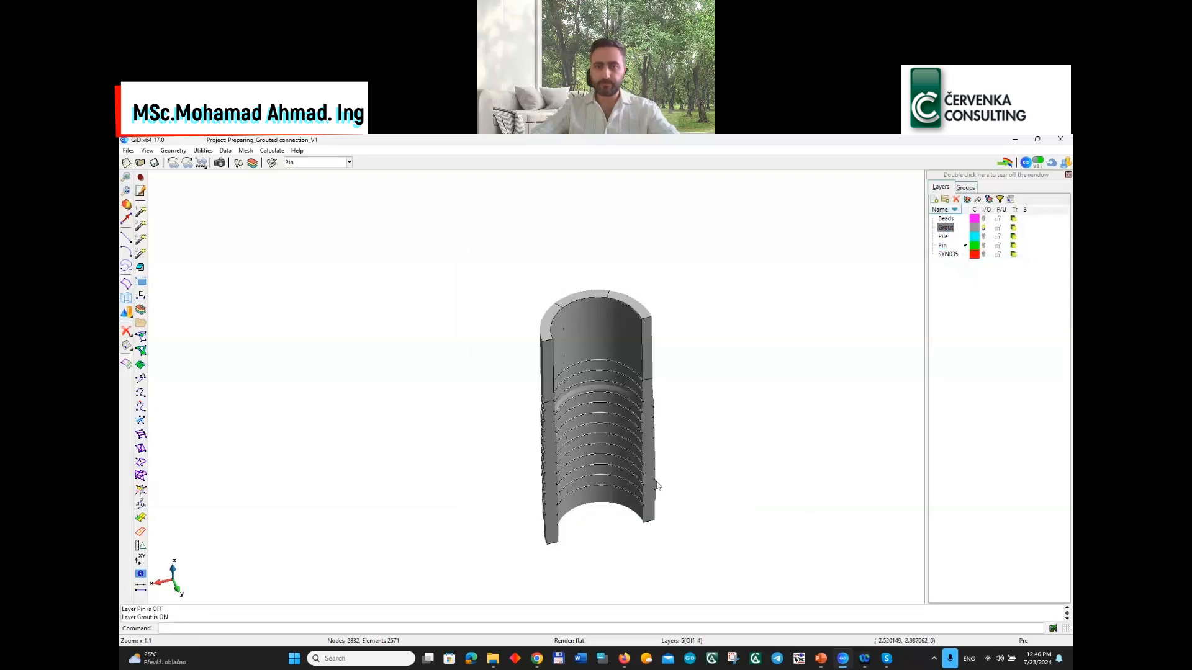
{"action": "scroll", "coordinate": [657, 486], "scroll_direction": "down", "scroll_amount": 2}
{"action": "scroll", "coordinate": [623, 403], "scroll_direction": "up", "scroll_amount": 2}
{"action": "scroll", "coordinate": [593, 450], "scroll_direction": "down", "scroll_amount": 1}
{"action": "left_click_drag", "start_coordinate": [602, 366], "coordinate": [633, 355], "text": "shift"}
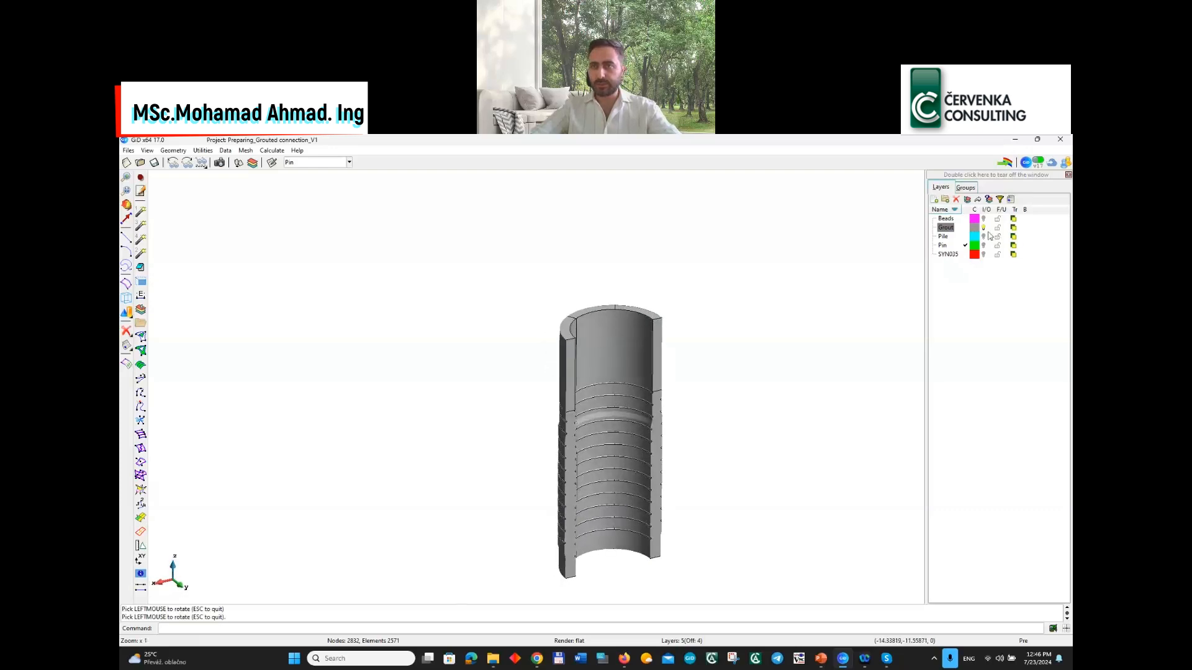
Turn off the Grout layer, turn on the Beads layer and examine the bead rings on their own
{"action": "left_click", "coordinate": [983, 227]}
{"action": "left_click", "coordinate": [983, 218]}
{"action": "scroll", "coordinate": [524, 399], "scroll_direction": "up", "scroll_amount": 3}
{"action": "scroll", "coordinate": [605, 501], "scroll_direction": "down", "scroll_amount": 1}
{"action": "scroll", "coordinate": [604, 501], "scroll_direction": "up", "scroll_amount": 2}
{"action": "left_click_drag", "start_coordinate": [605, 502], "coordinate": [622, 492], "text": "shift"}
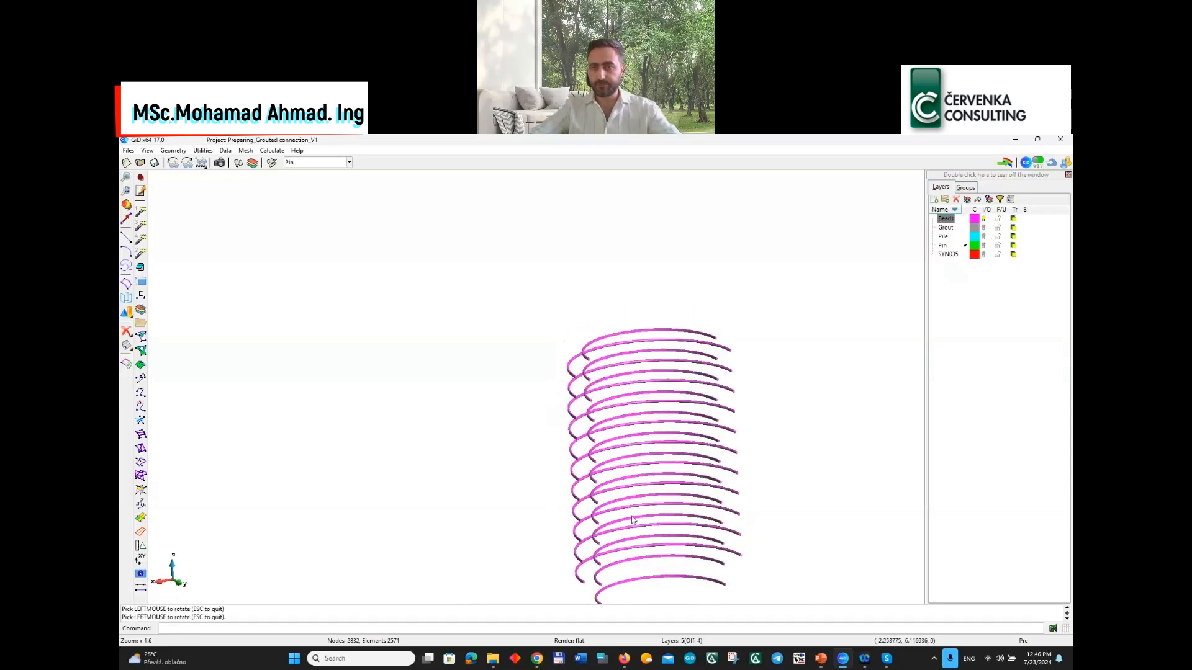
{"action": "scroll", "coordinate": [649, 556], "scroll_direction": "down", "scroll_amount": 3}
{"action": "scroll", "coordinate": [650, 561], "scroll_direction": "up", "scroll_amount": 3}
{"action": "right_click_drag", "start_coordinate": [634, 537], "coordinate": [609, 512], "text": "shift"}
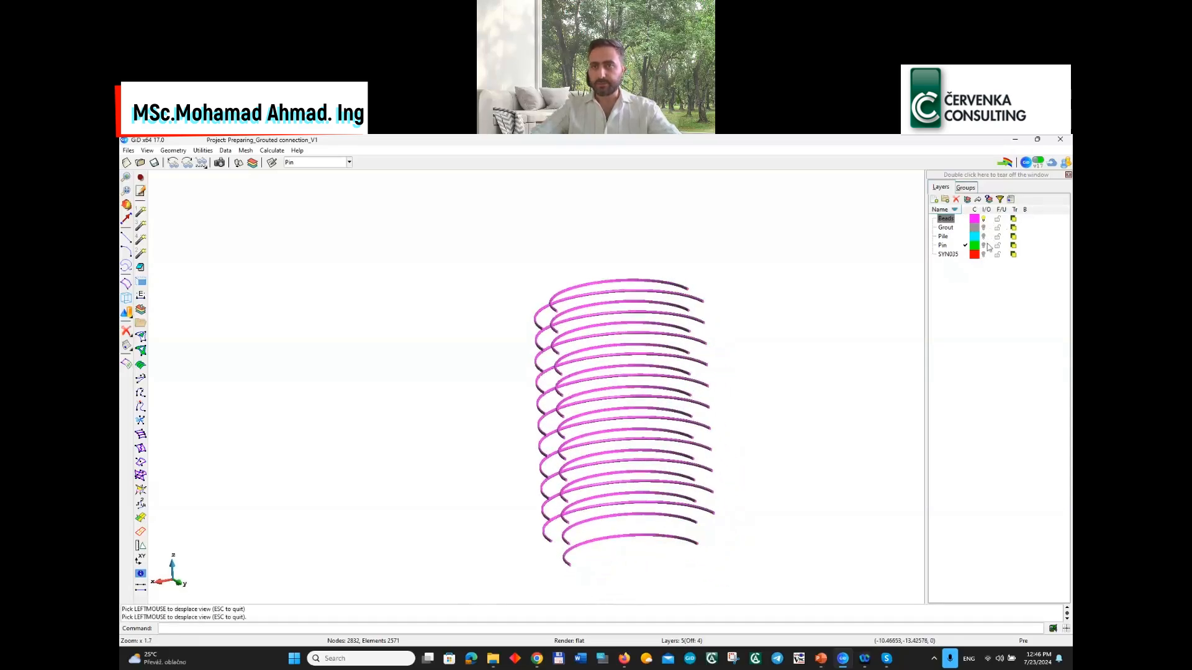
Turn on the Pin and Pile layers alongside Beads, leaving the Grout layer off
{"action": "left_click", "coordinate": [984, 246]}
{"action": "left_click", "coordinate": [984, 227]}
{"action": "left_click", "coordinate": [984, 228]}
{"action": "left_click", "coordinate": [984, 237]}
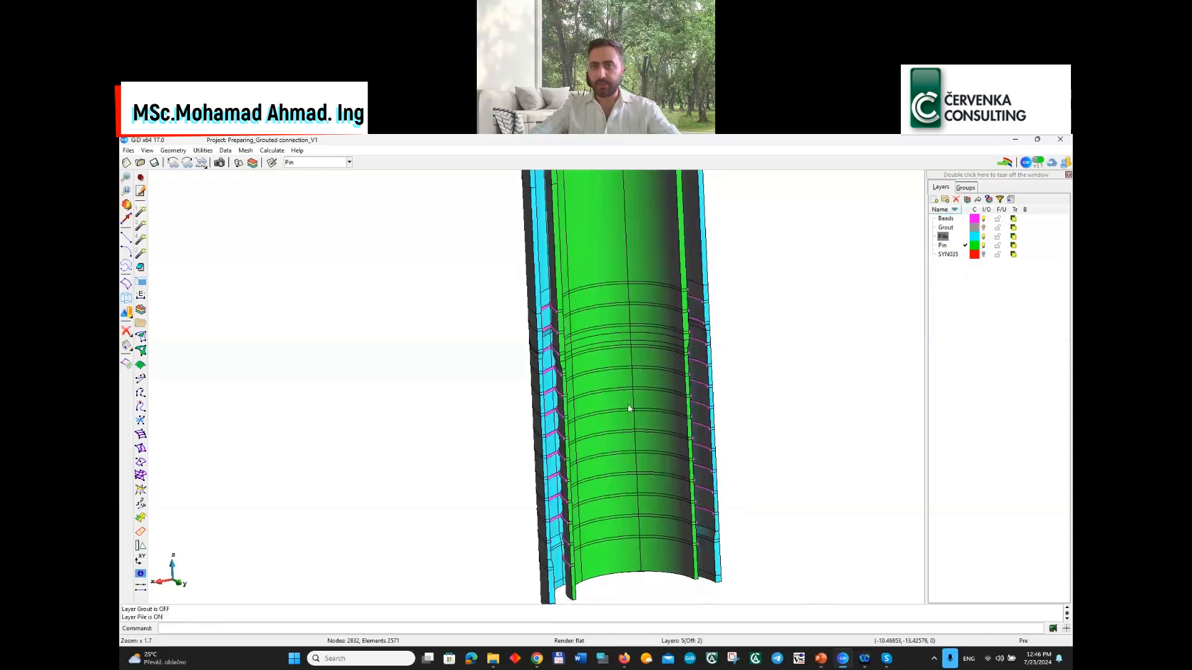
{"action": "scroll", "coordinate": [566, 469], "scroll_direction": "down", "scroll_amount": 4}
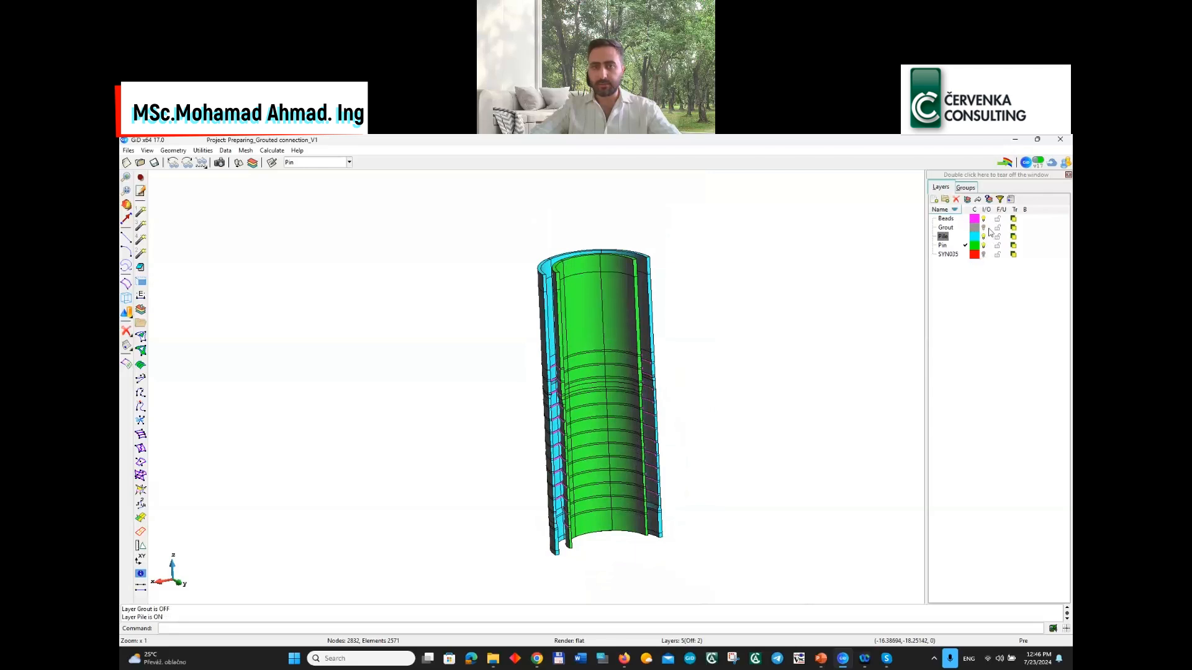
{"action": "left_click", "coordinate": [984, 229]}
{"action": "left_click", "coordinate": [984, 228]}
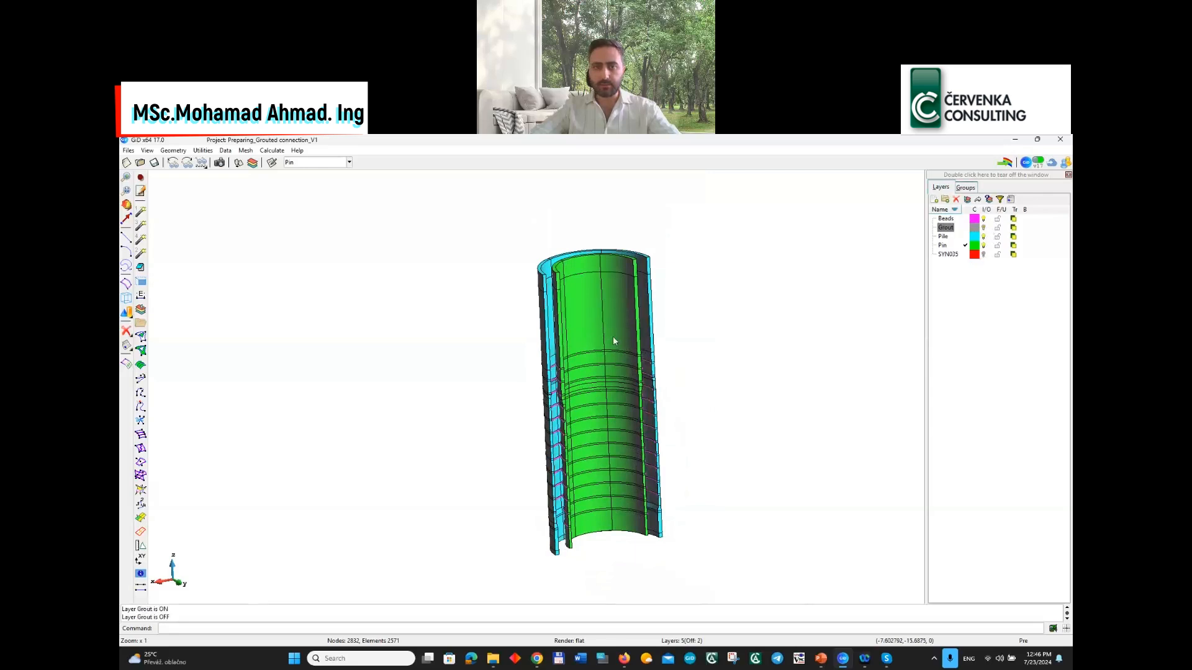
{"action": "scroll", "coordinate": [612, 337], "scroll_direction": "up", "scroll_amount": 2}
{"action": "left_click_drag", "start_coordinate": [585, 431], "coordinate": [562, 314], "text": "shift"}
{"action": "scroll", "coordinate": [562, 317], "scroll_direction": "down", "scroll_amount": 3}
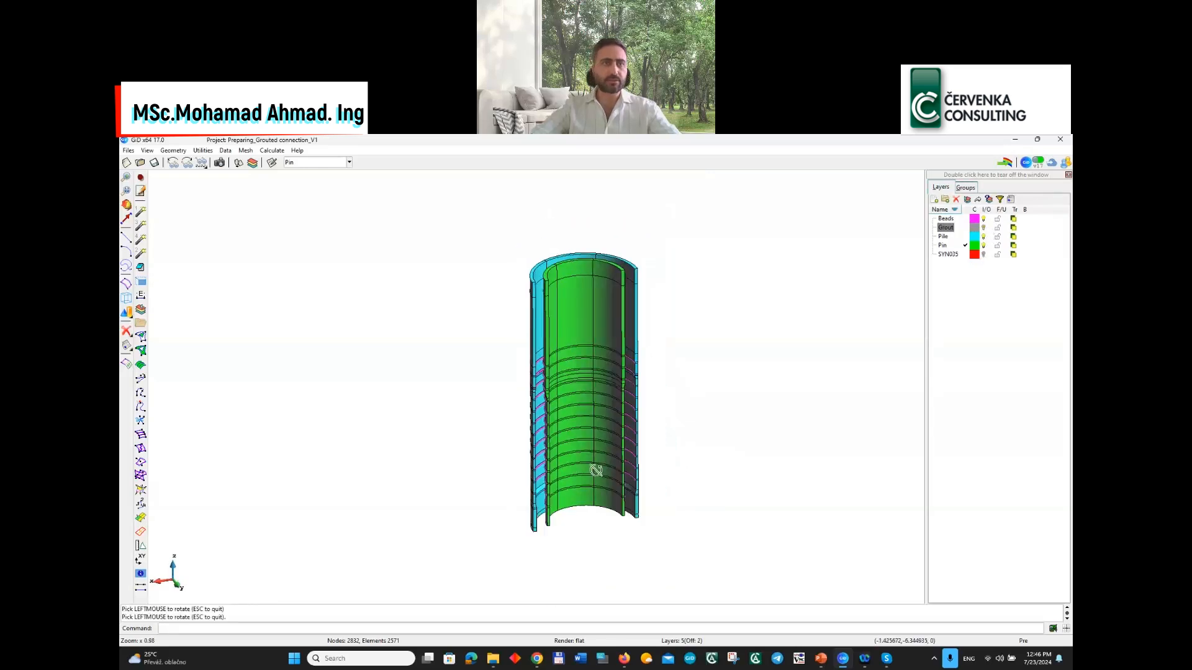
Define all visible bead, pile and pin volumes for structured meshing without assigning a new number of line divisions
{"action": "left_click", "coordinate": [253, 152]}
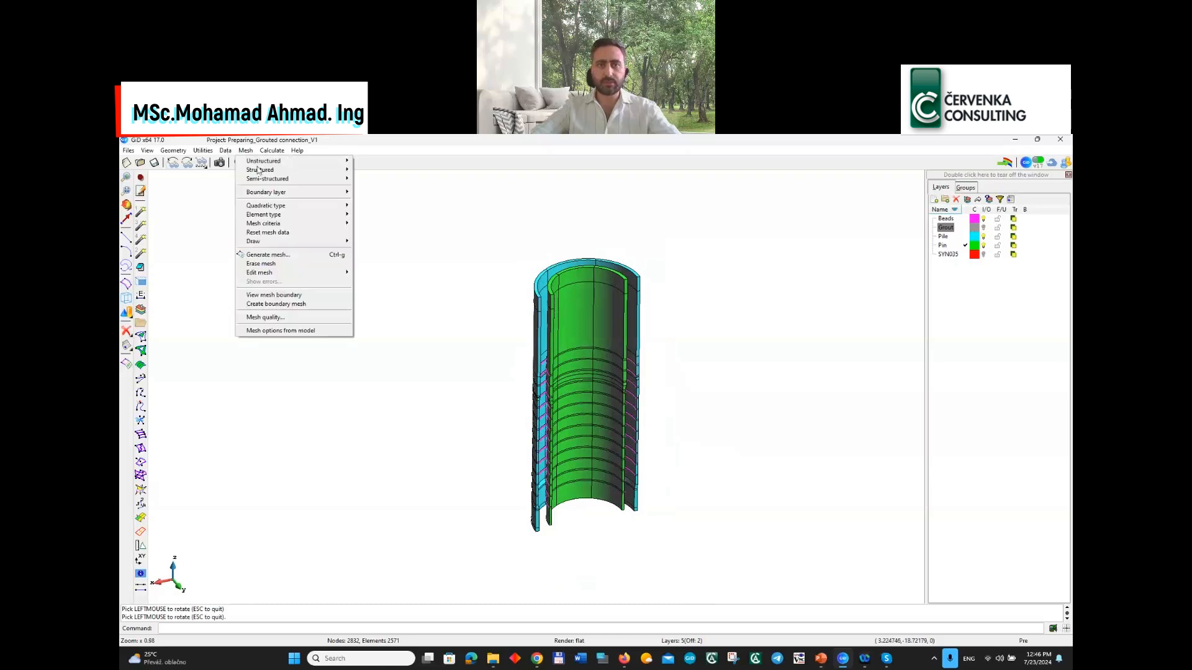
{"action": "mouse_move", "coordinate": [292, 170]}
{"action": "mouse_move", "coordinate": [376, 187]}
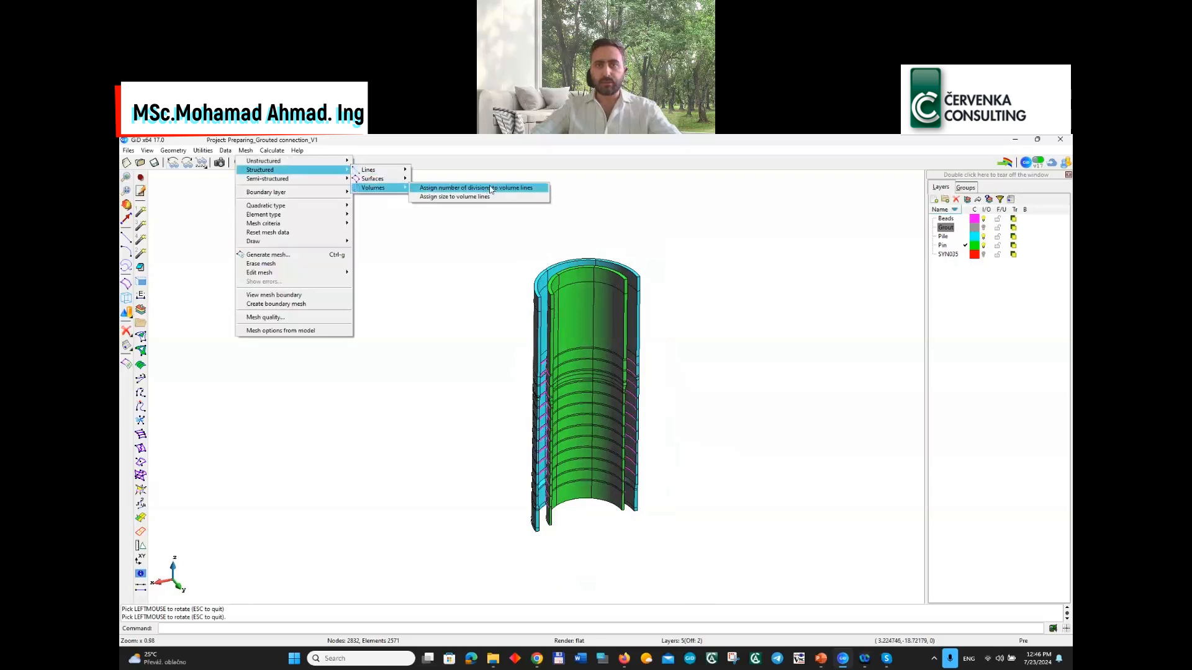
{"action": "left_click", "coordinate": [491, 189]}
{"action": "scroll", "coordinate": [472, 248], "scroll_direction": "down", "scroll_amount": 2}
{"action": "left_click_drag", "start_coordinate": [511, 251], "coordinate": [776, 606]}
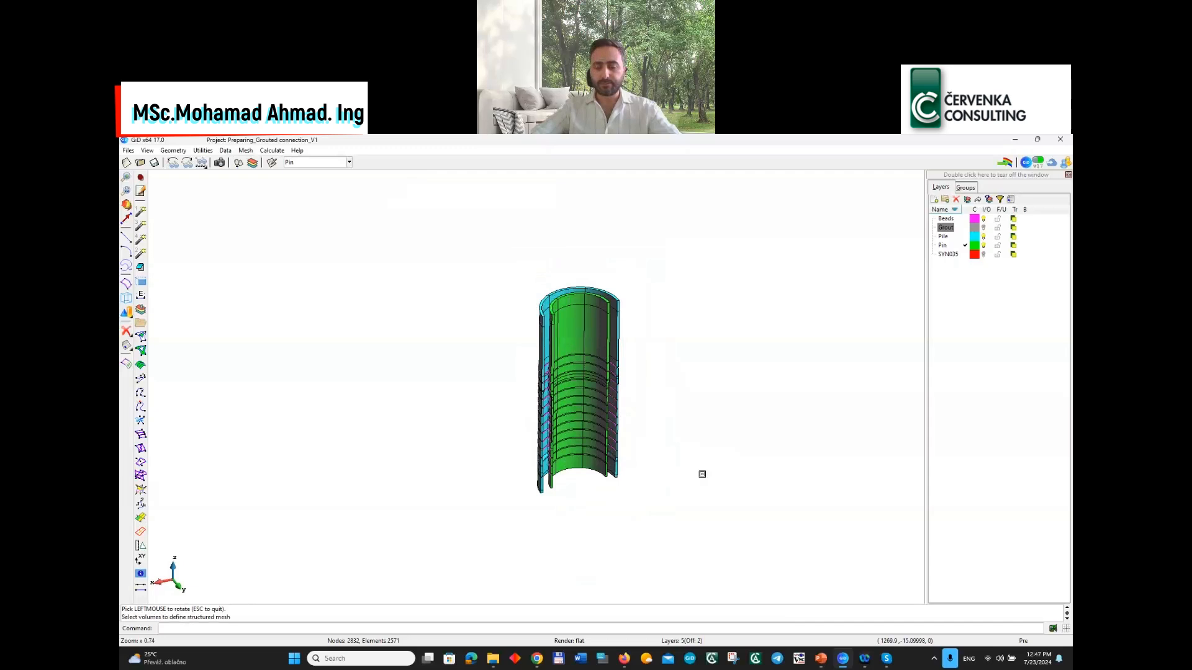
{"action": "key", "text": "Escape"}
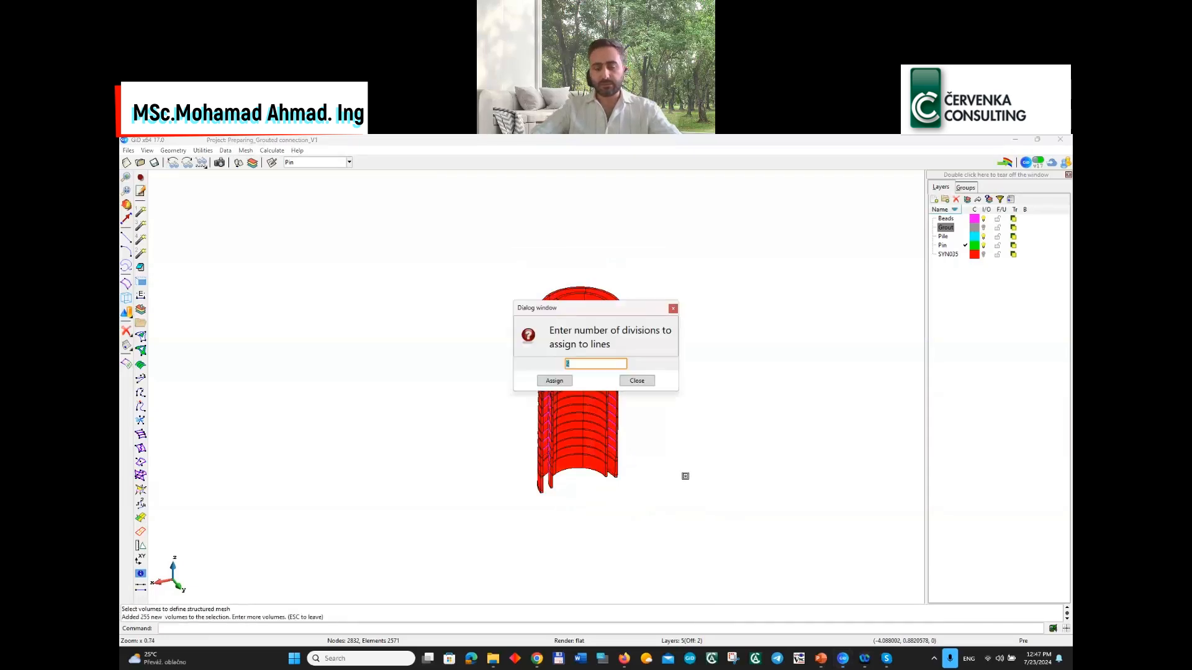
{"action": "left_click", "coordinate": [628, 381]}
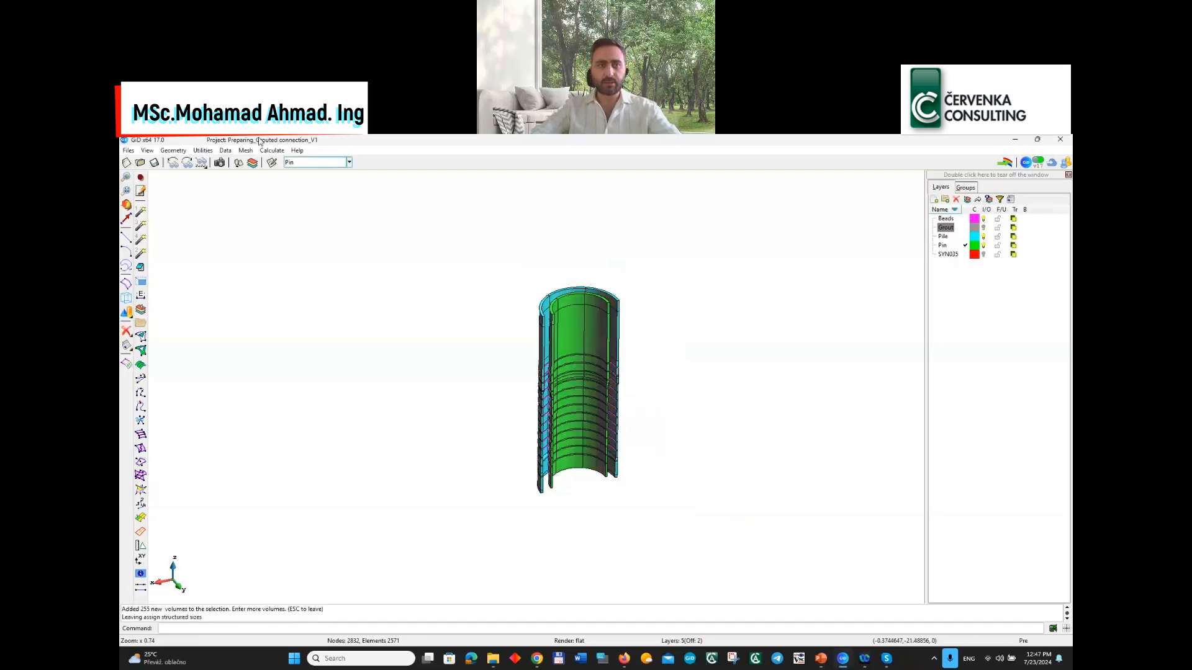
Assign the Hexahedra element type to all visible bead, pile and pin volumes
{"action": "left_click", "coordinate": [244, 151]}
{"action": "mouse_move", "coordinate": [274, 214]}
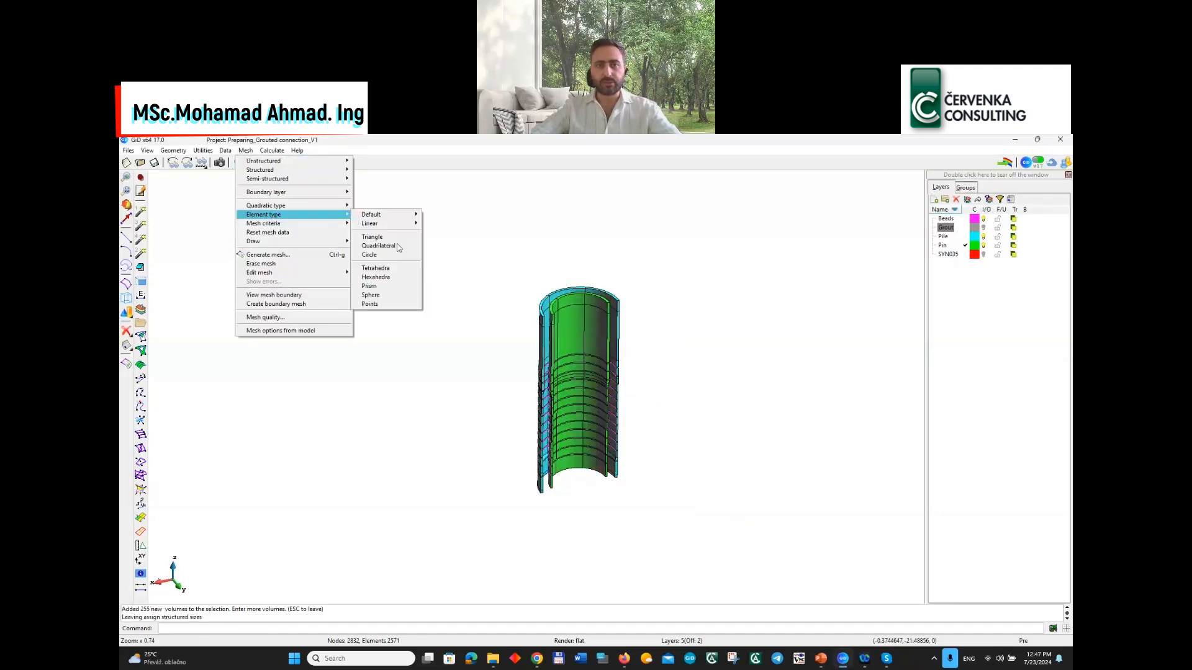
{"action": "left_click", "coordinate": [376, 277]}
{"action": "left_click_drag", "start_coordinate": [506, 261], "coordinate": [732, 540]}
{"action": "key", "text": "Escape"}
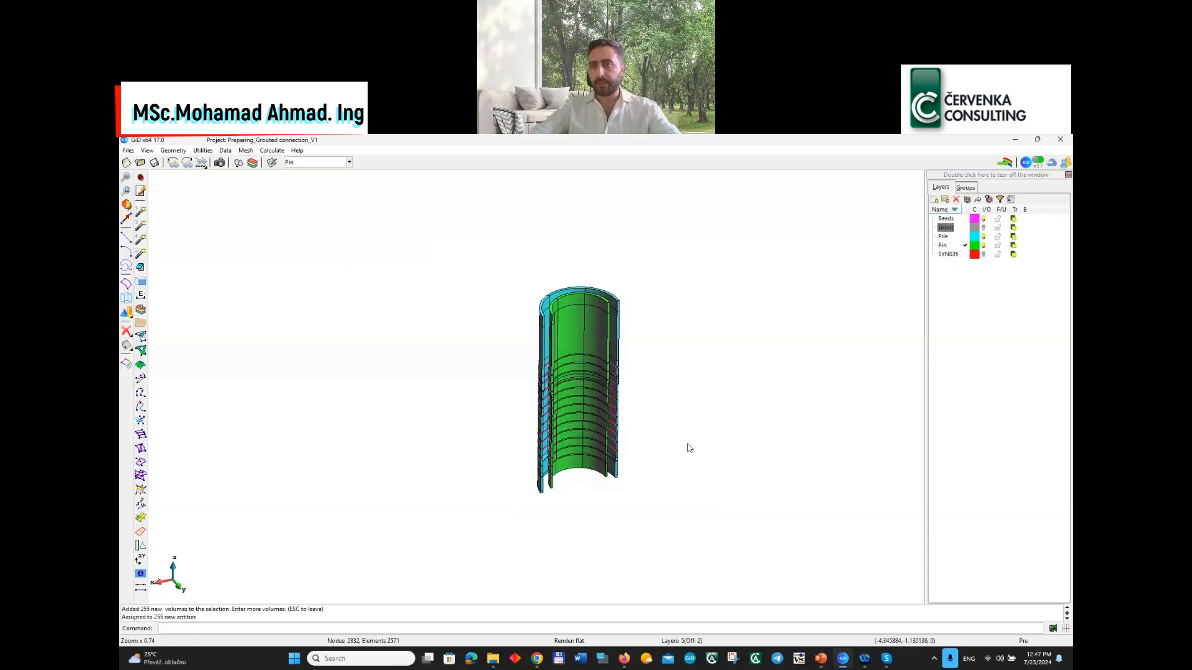
Turn off the Beads, Pile and Pin layers and turn on the Grout layer
{"action": "left_click", "coordinate": [983, 219]}
{"action": "left_click", "coordinate": [984, 237]}
{"action": "left_click", "coordinate": [983, 245]}
{"action": "left_click", "coordinate": [983, 227]}
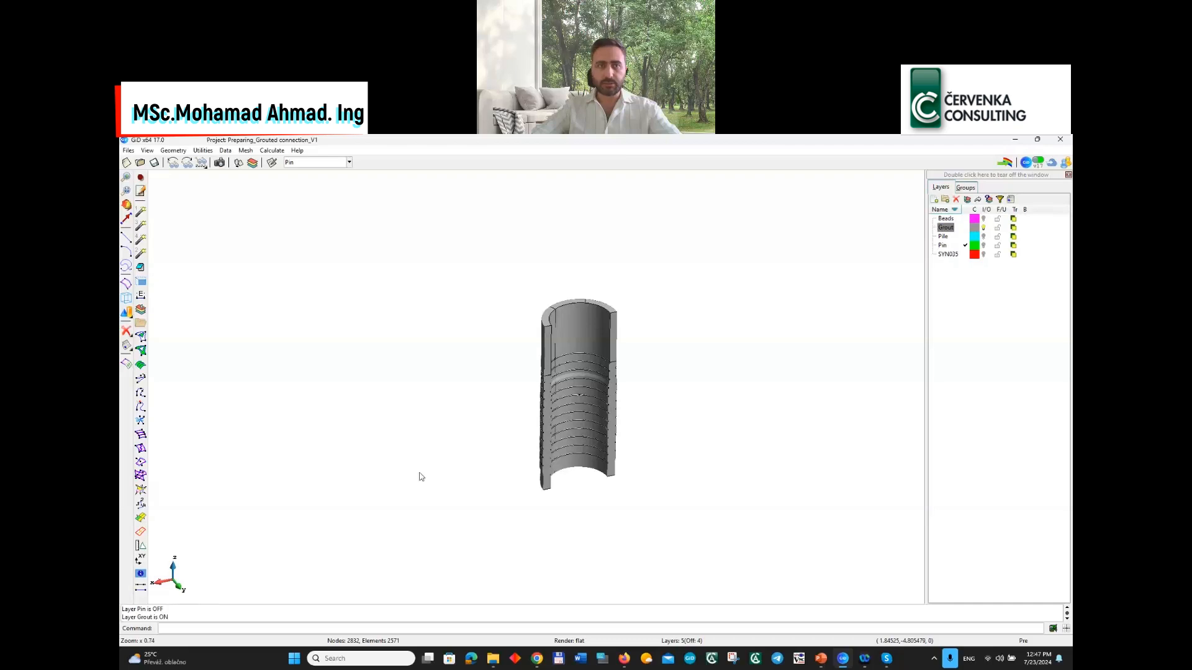
Define all grout volumes for semi-structured meshing, accepting the offered number of divisions in the structured direction
{"action": "left_click", "coordinate": [246, 153]}
{"action": "mouse_move", "coordinate": [273, 179]}
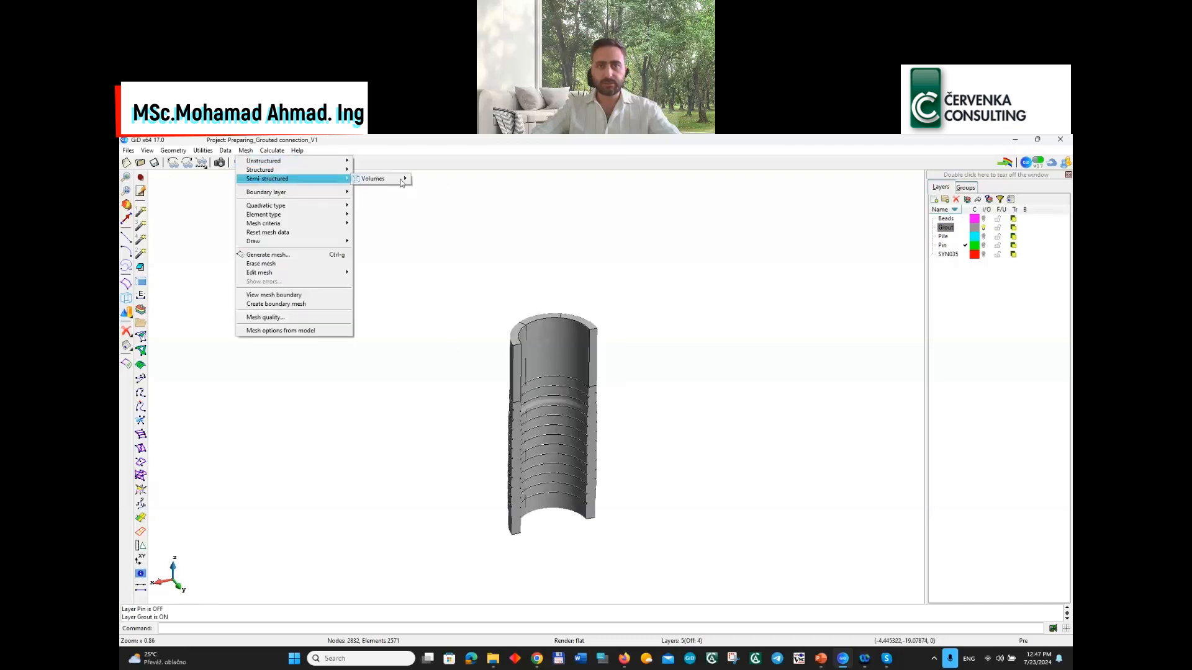
{"action": "mouse_move", "coordinate": [376, 179]}
{"action": "left_click", "coordinate": [475, 179]}
{"action": "left_click", "coordinate": [570, 395]}
{"action": "left_click", "coordinate": [428, 276]}
{"action": "left_click", "coordinate": [713, 565]}
{"action": "key", "text": "Escape"}
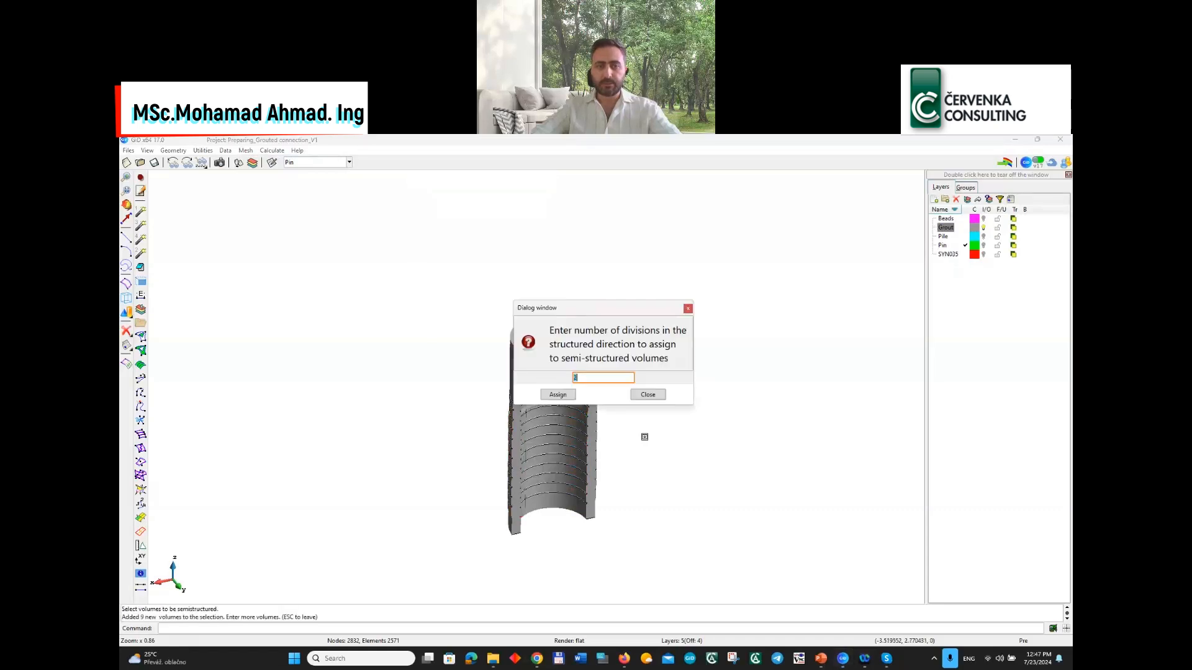
{"action": "key", "text": "Return"}
Assign the Tetrahedra element type to the grout volumes
{"action": "scroll", "coordinate": [647, 438], "scroll_direction": "up", "scroll_amount": 4}
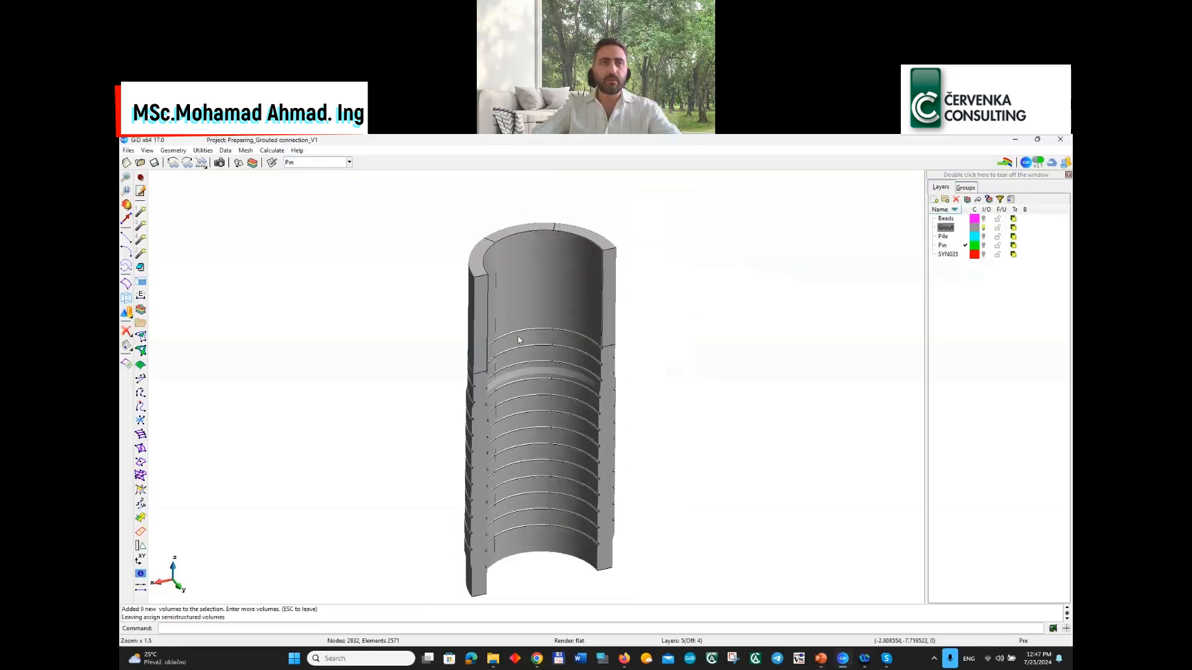
{"action": "left_click", "coordinate": [246, 151]}
{"action": "mouse_move", "coordinate": [296, 215]}
{"action": "left_click", "coordinate": [381, 268]}
{"action": "left_click", "coordinate": [445, 232]}
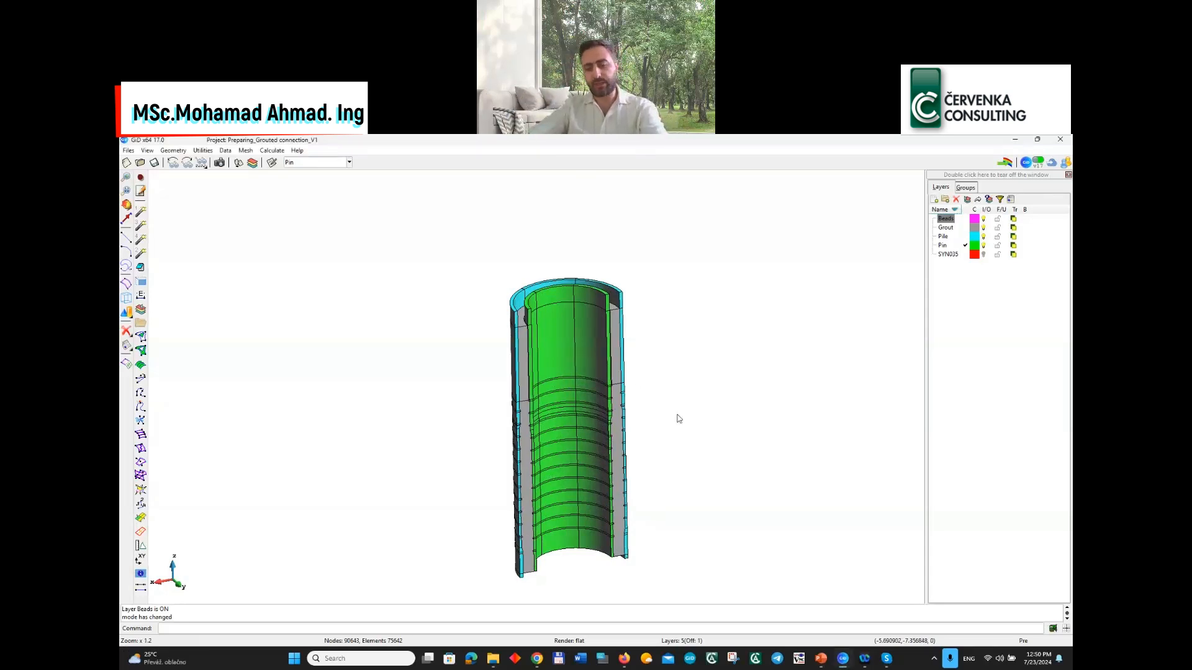
Regenerate the mesh of the full half-cylinder with the offered settings and view the meshed model
{"action": "key", "text": "ctrl+g"}
{"action": "key", "text": "Return"}
{"action": "key", "text": "Return"}
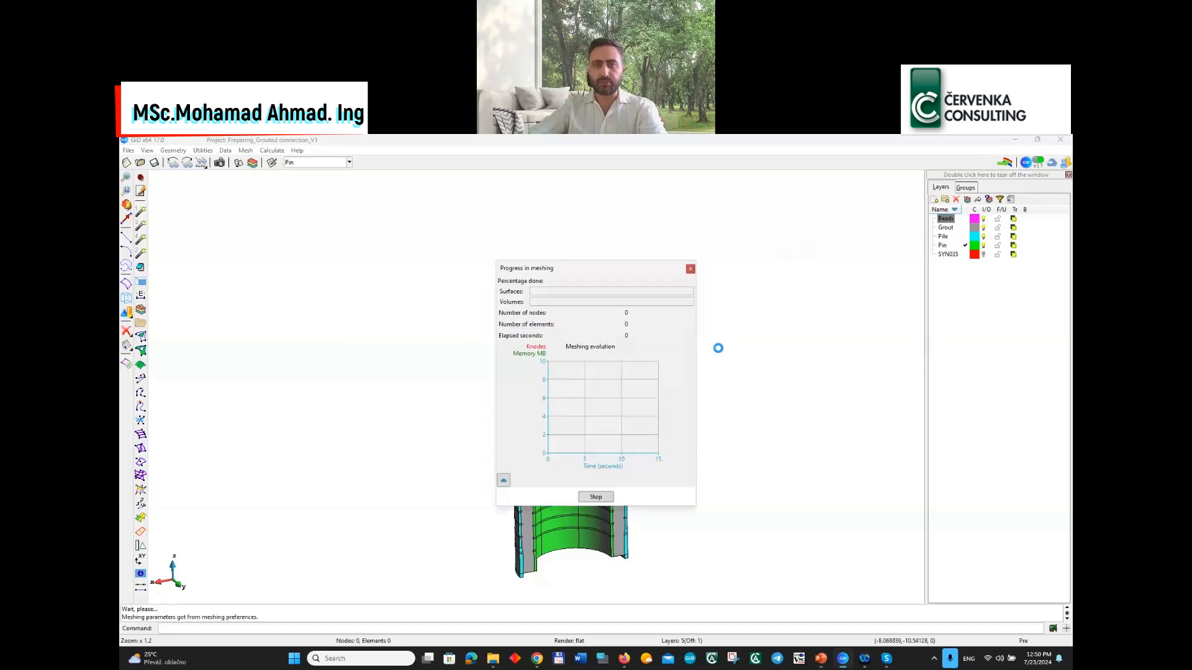
{"action": "left_click", "coordinate": [608, 485]}
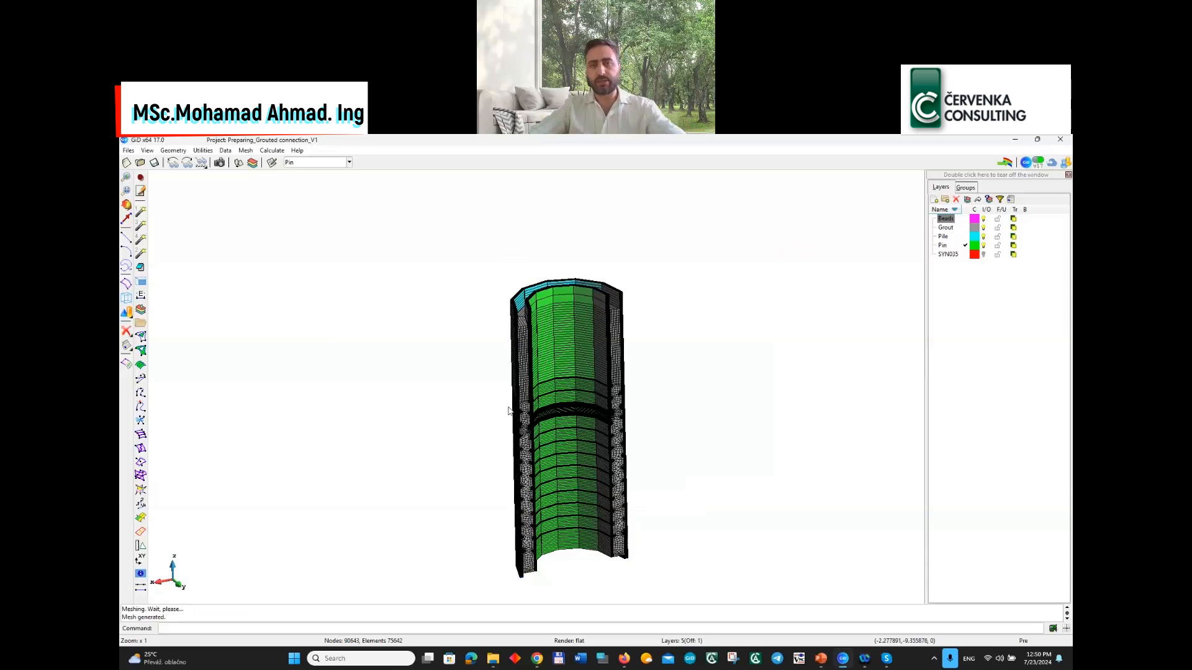
{"action": "scroll", "coordinate": [508, 411], "scroll_direction": "up", "scroll_amount": 2}
{"action": "scroll", "coordinate": [552, 341], "scroll_direction": "down", "scroll_amount": 2}
{"action": "scroll", "coordinate": [607, 248], "scroll_direction": "up", "scroll_amount": 3}
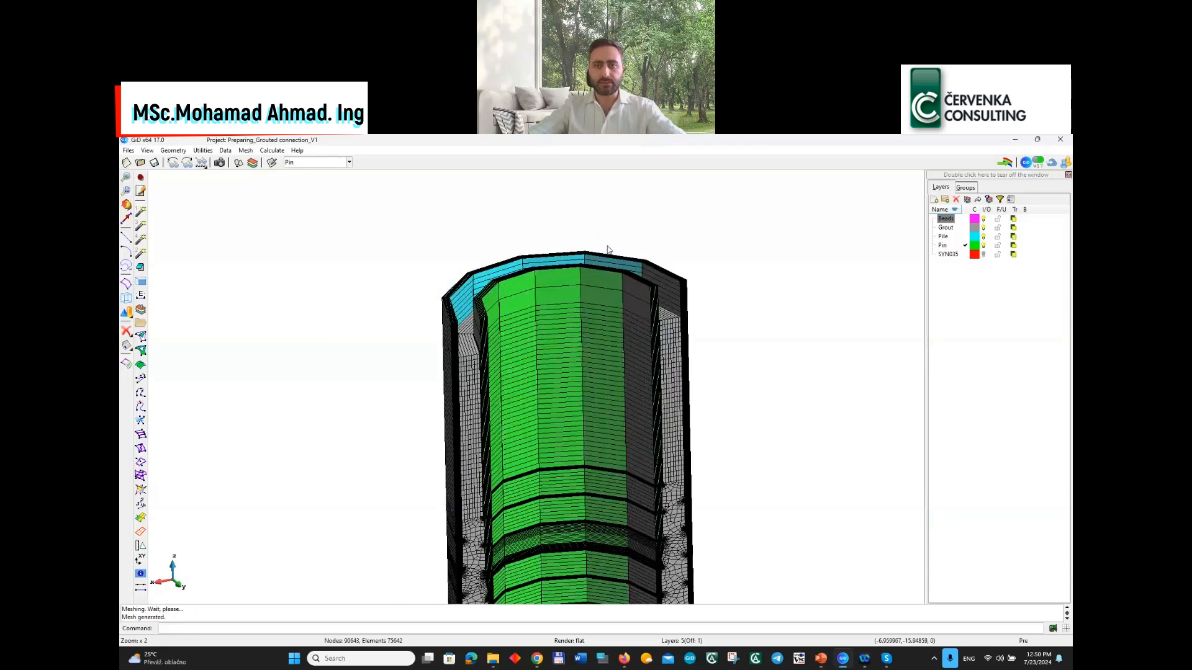
Examine the generated mesh around the upper end of the half-cylinder and return to the geometry display
{"action": "scroll", "coordinate": [621, 298], "scroll_direction": "down", "scroll_amount": 2}
{"action": "scroll", "coordinate": [576, 333], "scroll_direction": "up", "scroll_amount": 2}
{"action": "scroll", "coordinate": [565, 324], "scroll_direction": "down", "scroll_amount": 3}
{"action": "scroll", "coordinate": [584, 416], "scroll_direction": "up", "scroll_amount": 2}
{"action": "scroll", "coordinate": [596, 235], "scroll_direction": "down", "scroll_amount": 2}
{"action": "scroll", "coordinate": [602, 321], "scroll_direction": "up", "scroll_amount": 4}
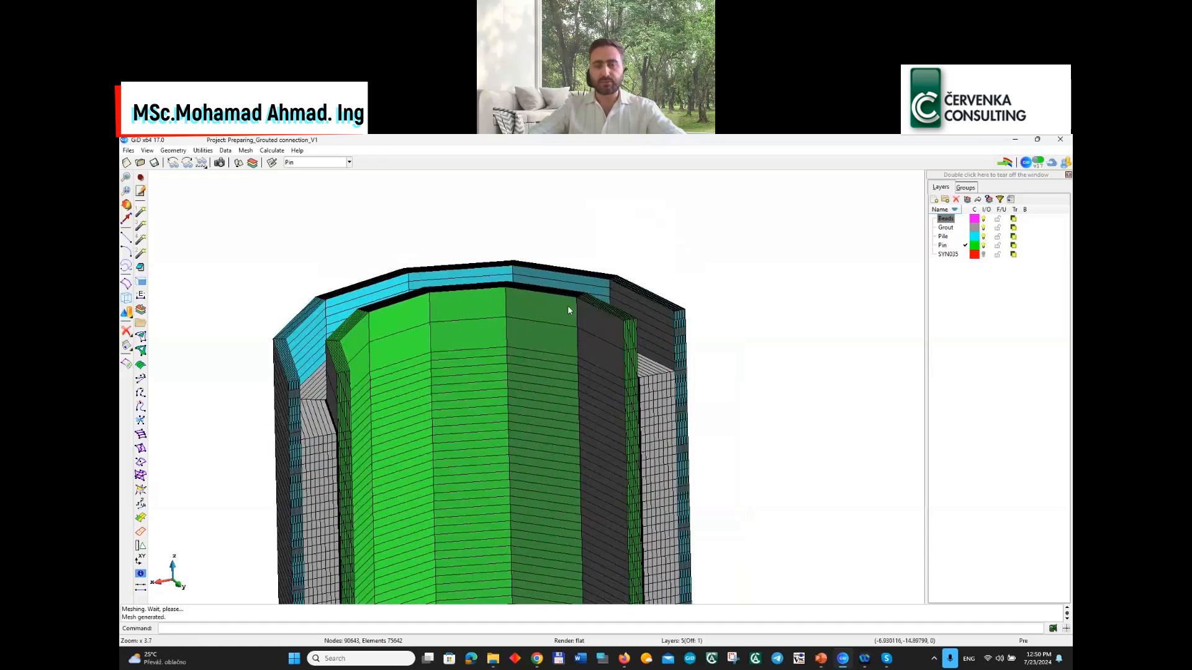
{"action": "scroll", "coordinate": [485, 286], "scroll_direction": "down", "scroll_amount": 2}
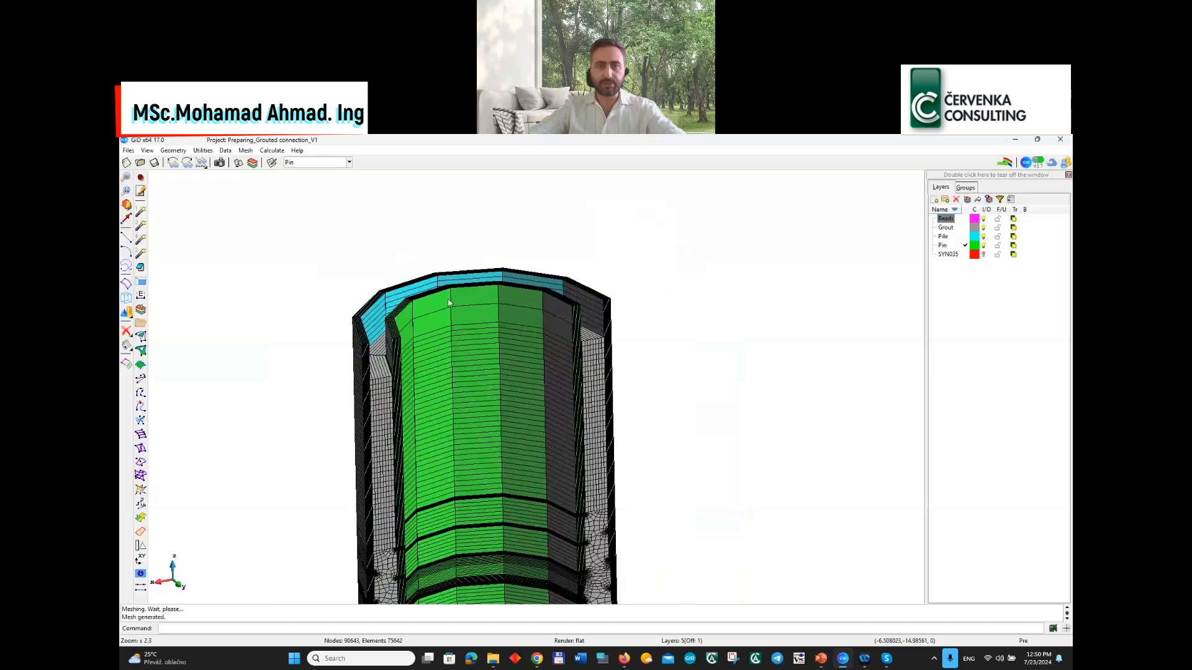
{"action": "scroll", "coordinate": [551, 283], "scroll_direction": "up", "scroll_amount": 2}
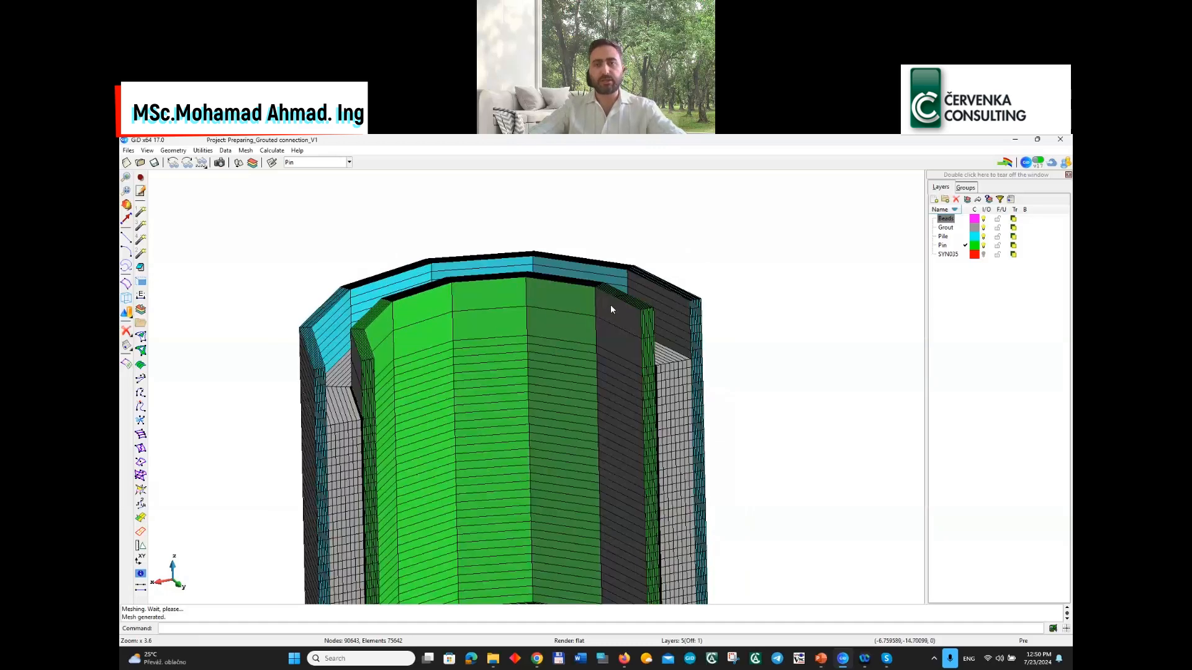
{"action": "key", "text": "ctrl+m"}
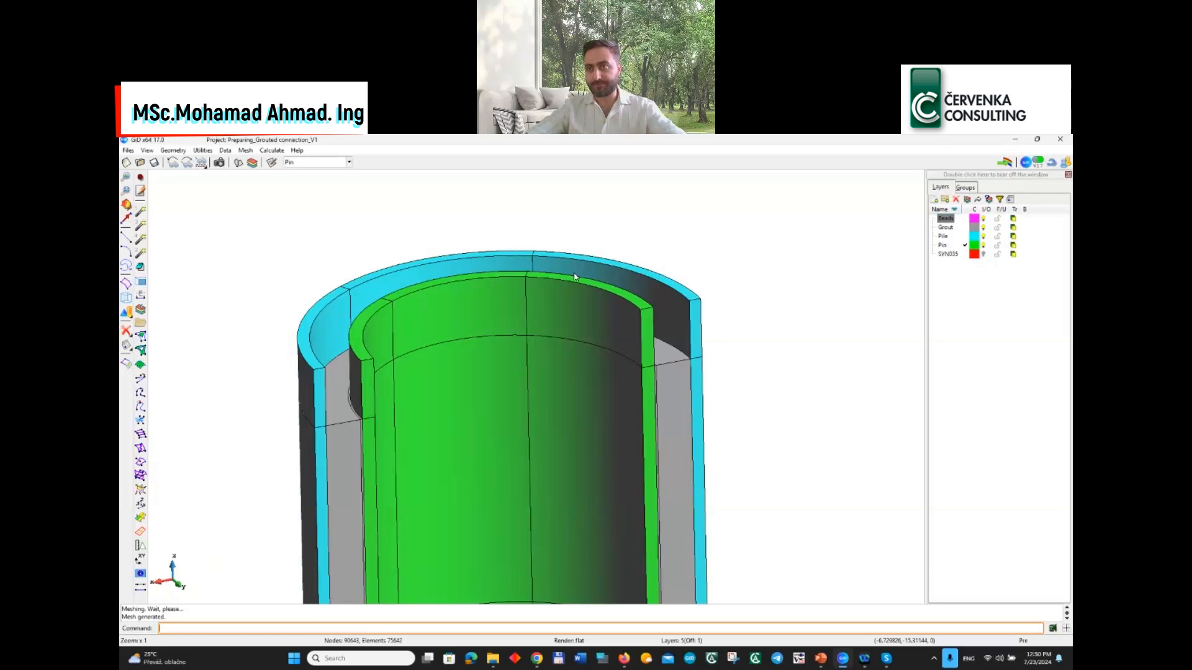
Switch to PowerPoint and present the slide comparing the connection's geometry and mesh full screen, ending the slide show after viewing it
{"action": "left_click", "coordinate": [821, 659]}
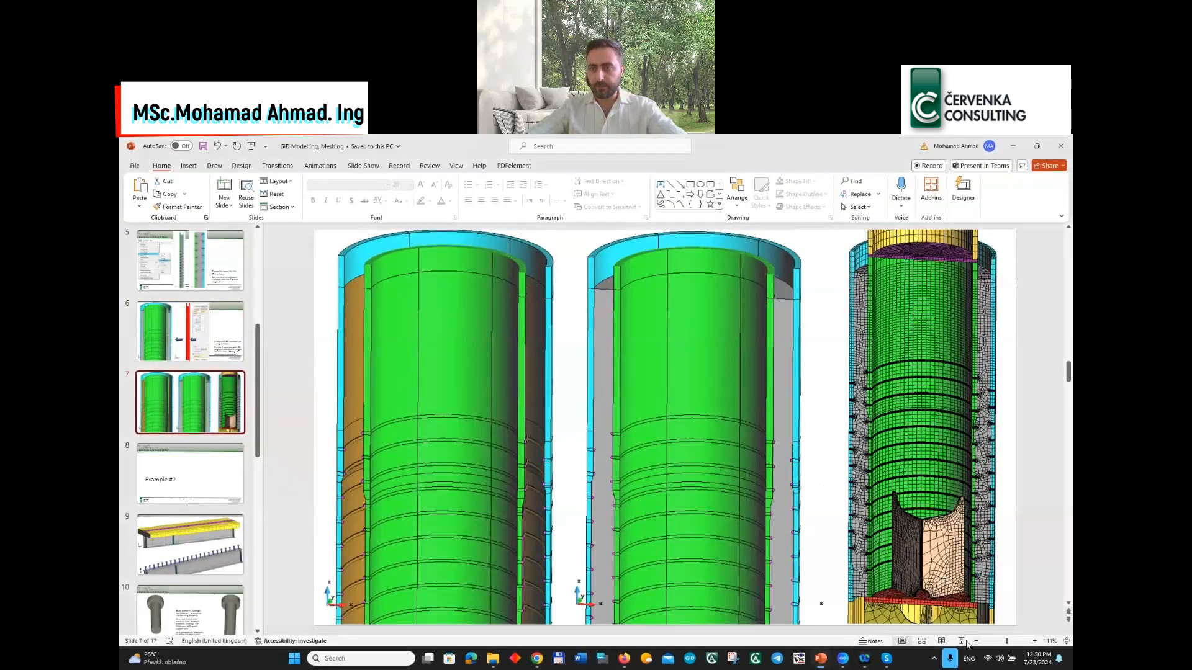
{"action": "left_click", "coordinate": [961, 641]}
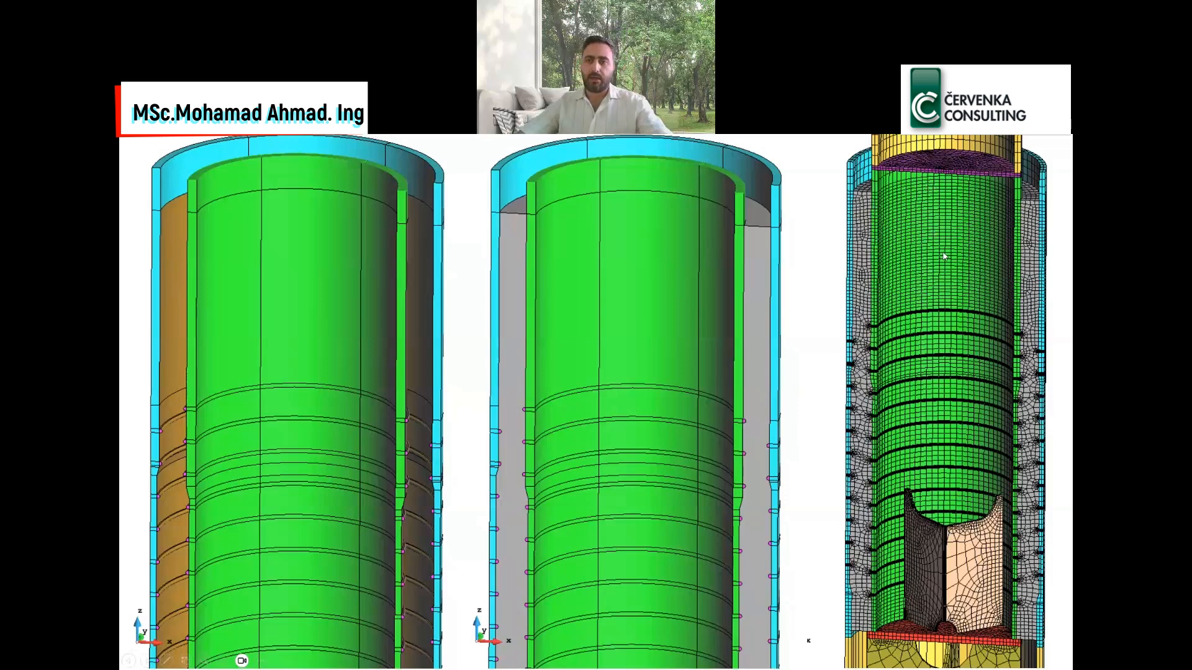
{"action": "key", "text": "Escape"}
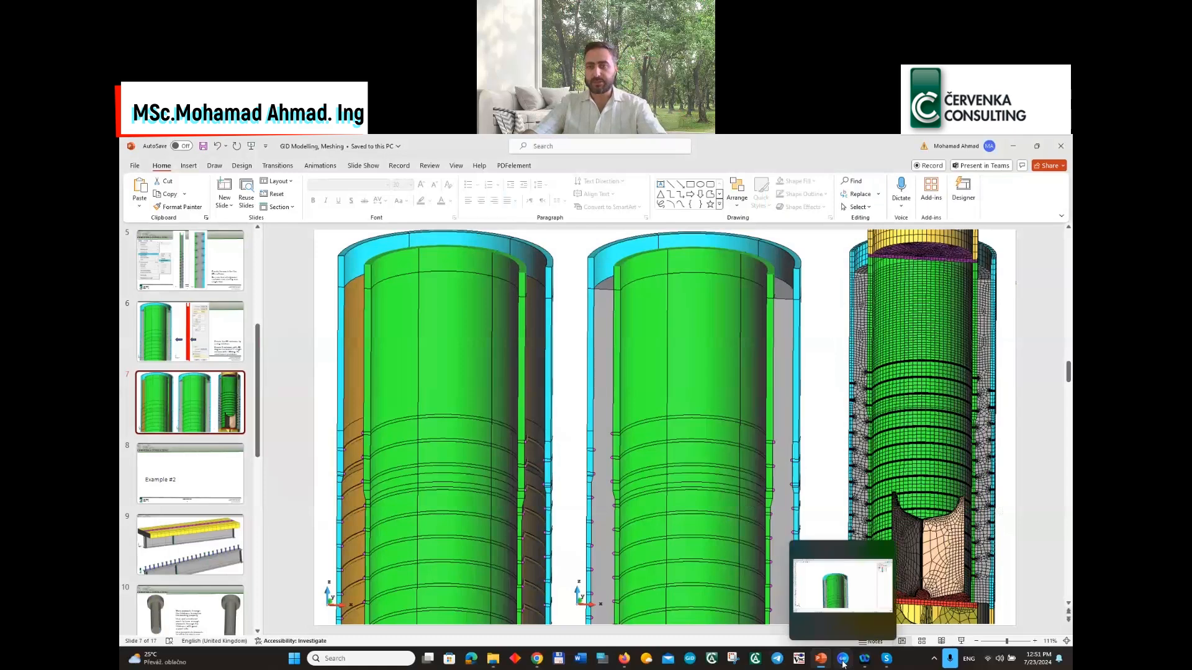
Switch back to GiD and examine where the grout meets the pin and pile along the half-cylinder
{"action": "left_click", "coordinate": [843, 659]}
{"action": "scroll", "coordinate": [511, 381], "scroll_direction": "down", "scroll_amount": 3}
{"action": "scroll", "coordinate": [511, 381], "scroll_direction": "up", "scroll_amount": 2}
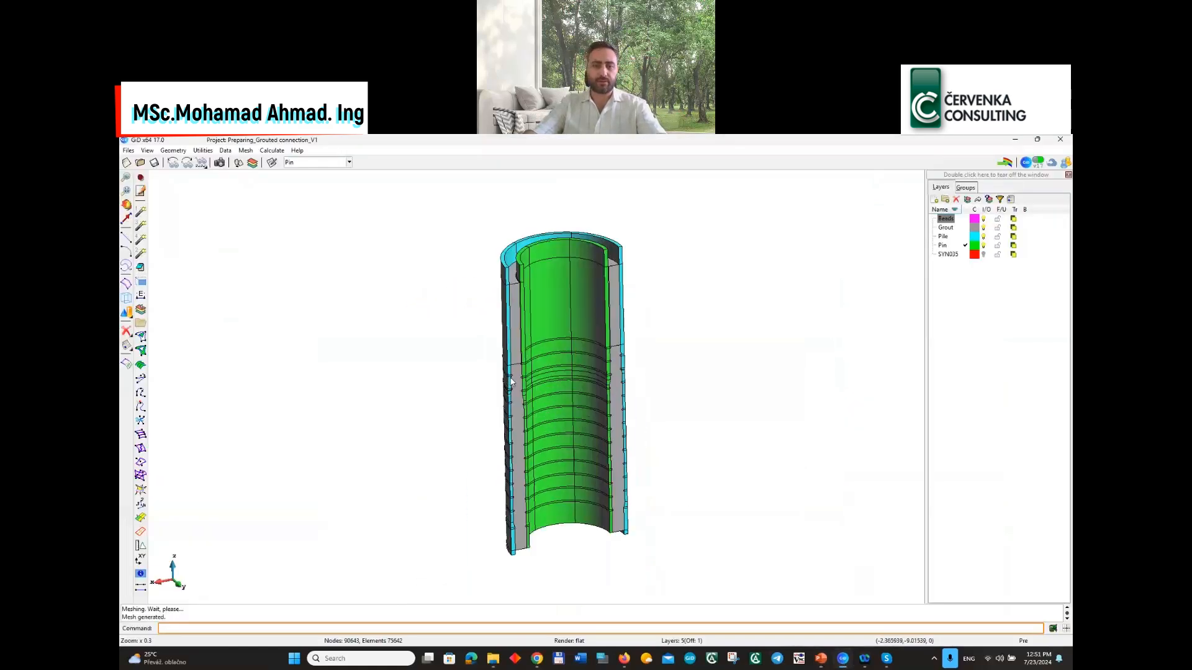
{"action": "scroll", "coordinate": [554, 428], "scroll_direction": "down", "scroll_amount": 1}
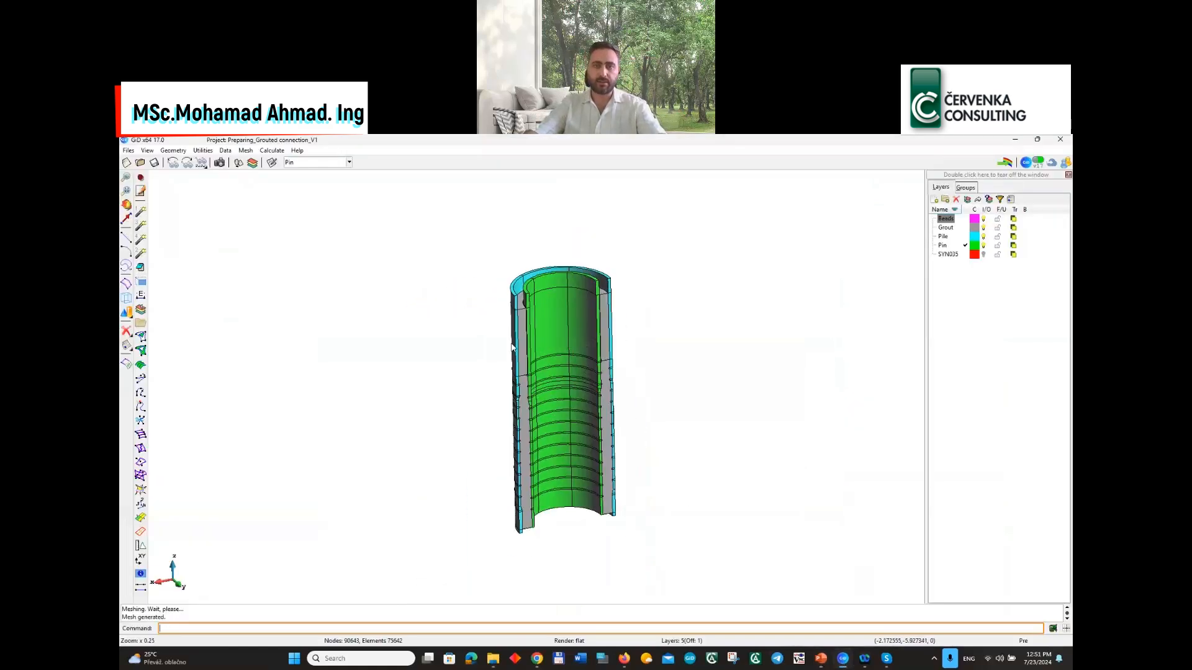
{"action": "scroll", "coordinate": [510, 343], "scroll_direction": "up", "scroll_amount": 1}
{"action": "scroll", "coordinate": [555, 437], "scroll_direction": "down", "scroll_amount": 1}
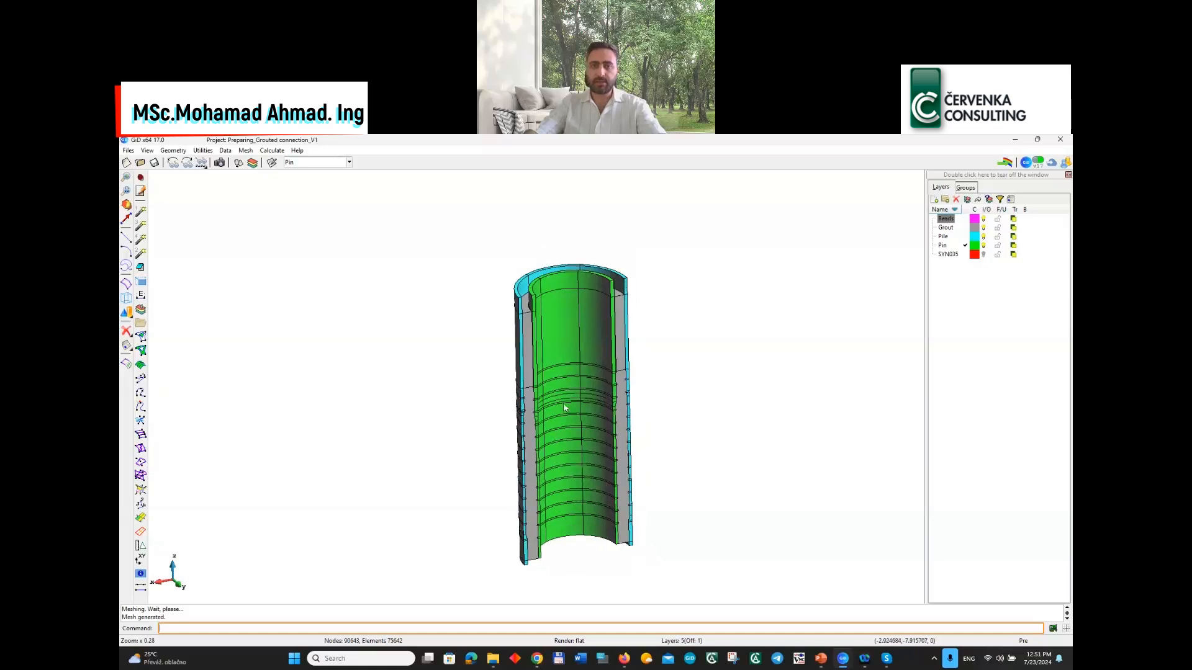
{"action": "scroll", "coordinate": [565, 407], "scroll_direction": "up", "scroll_amount": 2}
{"action": "scroll", "coordinate": [649, 211], "scroll_direction": "up", "scroll_amount": 4}
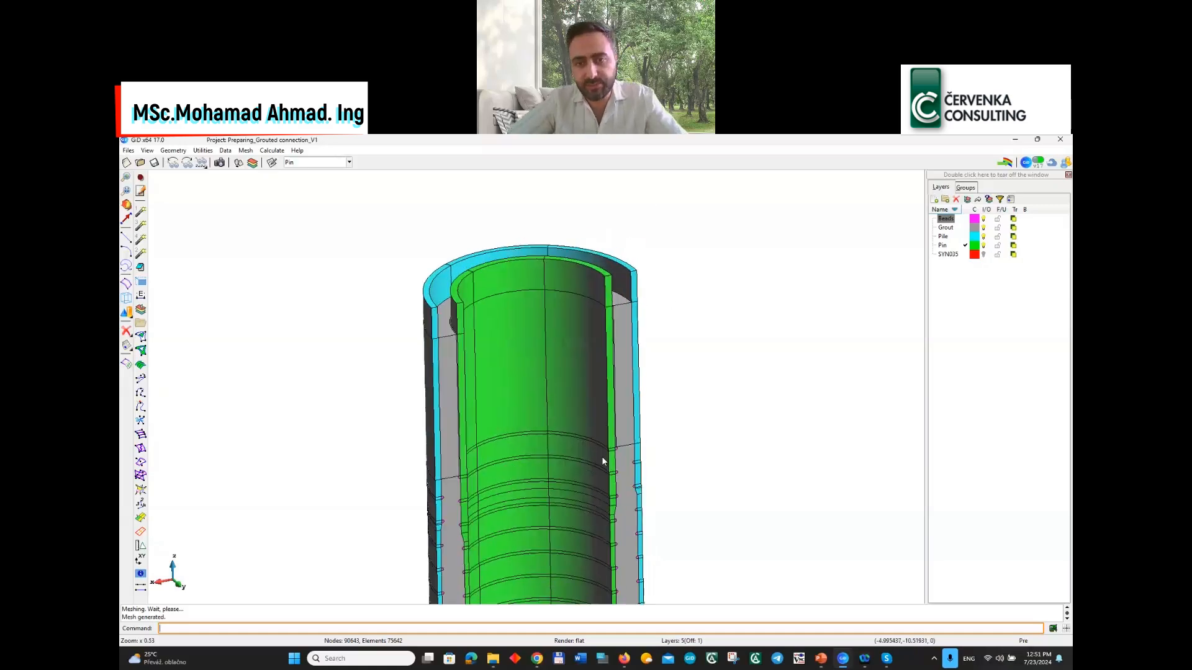
{"action": "left_click_drag", "start_coordinate": [601, 456], "coordinate": [622, 363], "text": "shift"}
{"action": "scroll", "coordinate": [622, 372], "scroll_direction": "up", "scroll_amount": 3}
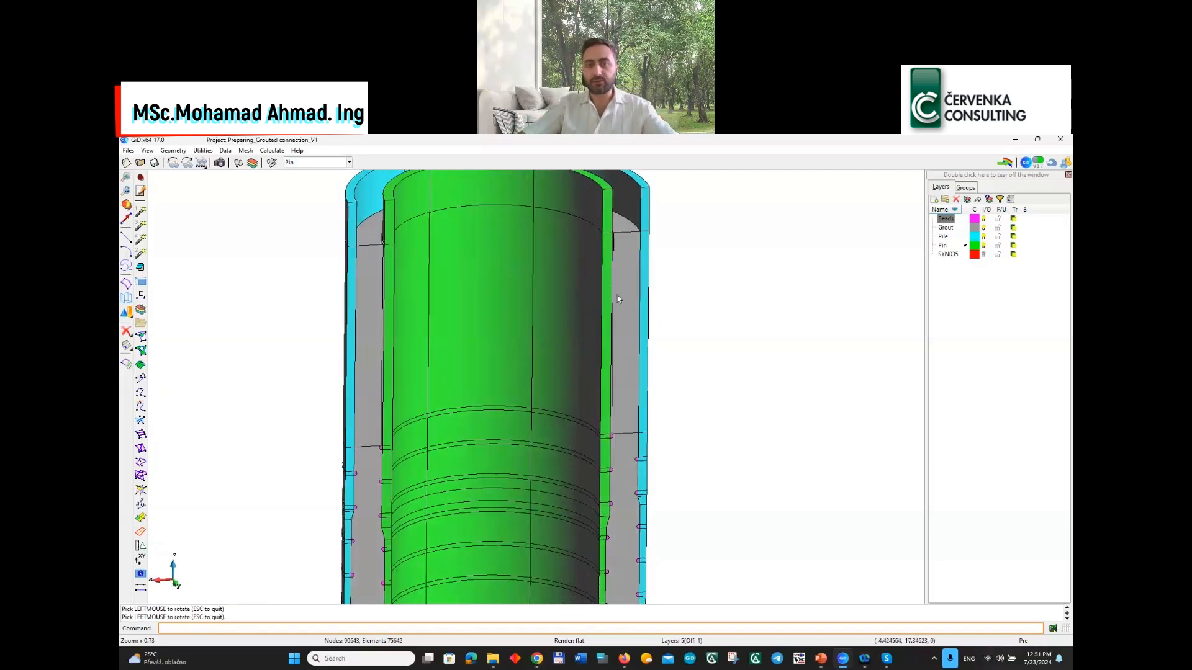
{"action": "scroll", "coordinate": [582, 360], "scroll_direction": "down", "scroll_amount": 5}
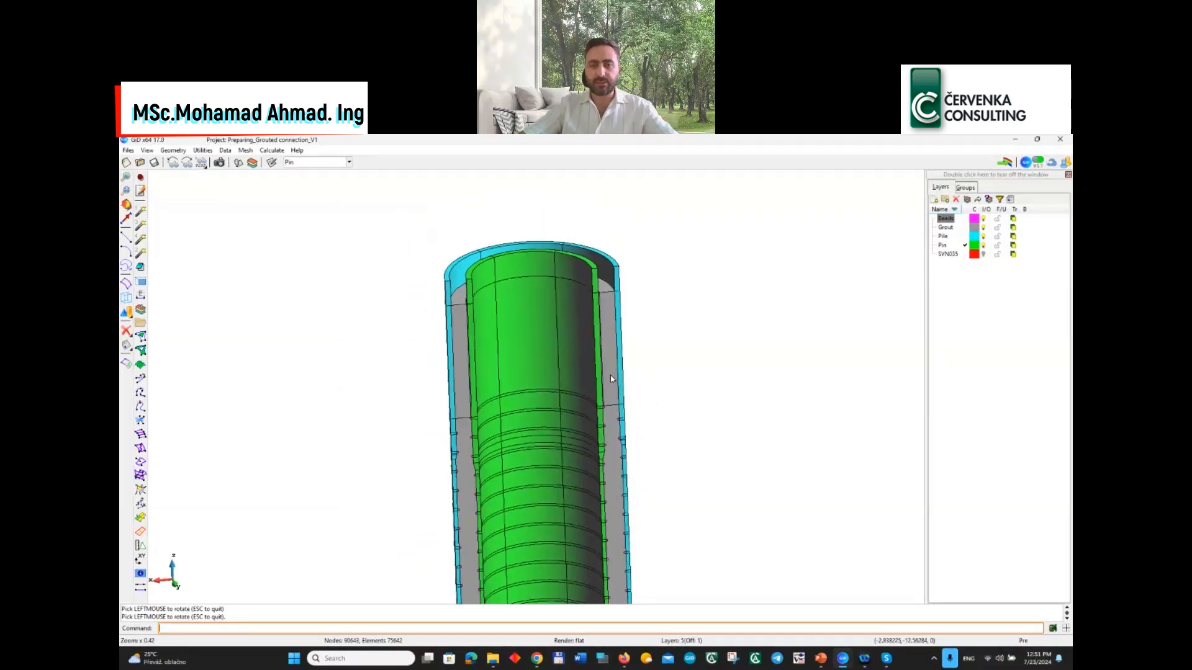
{"action": "scroll", "coordinate": [620, 373], "scroll_direction": "up", "scroll_amount": 2}
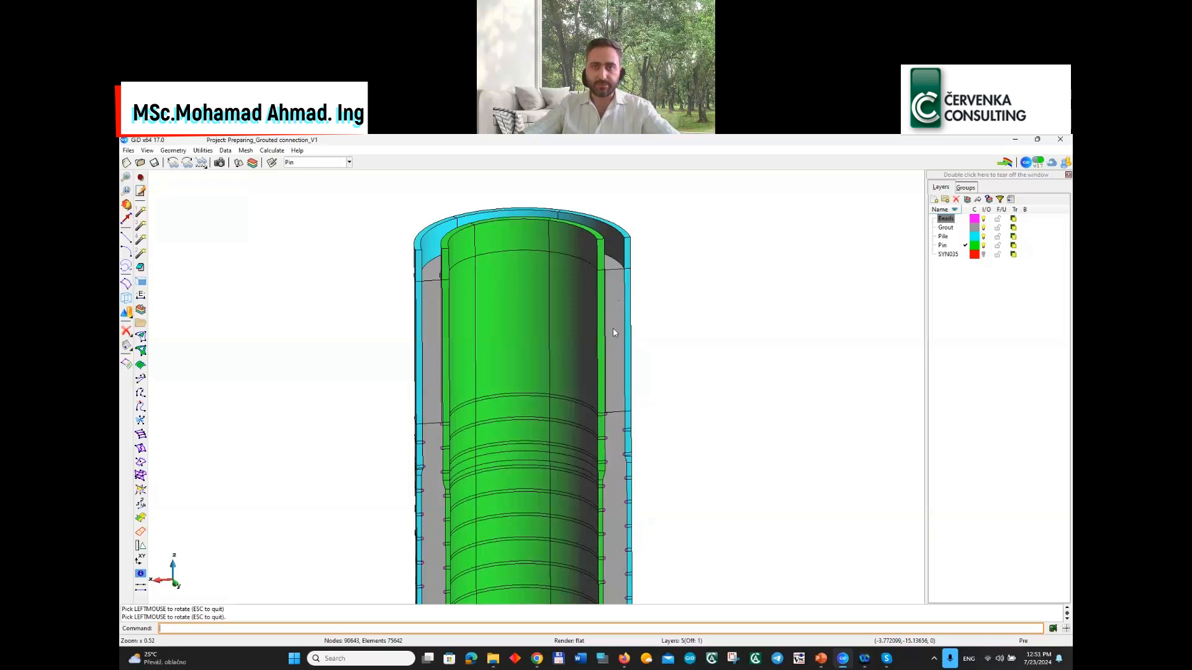
{"action": "scroll", "coordinate": [601, 293], "scroll_direction": "down", "scroll_amount": 2}
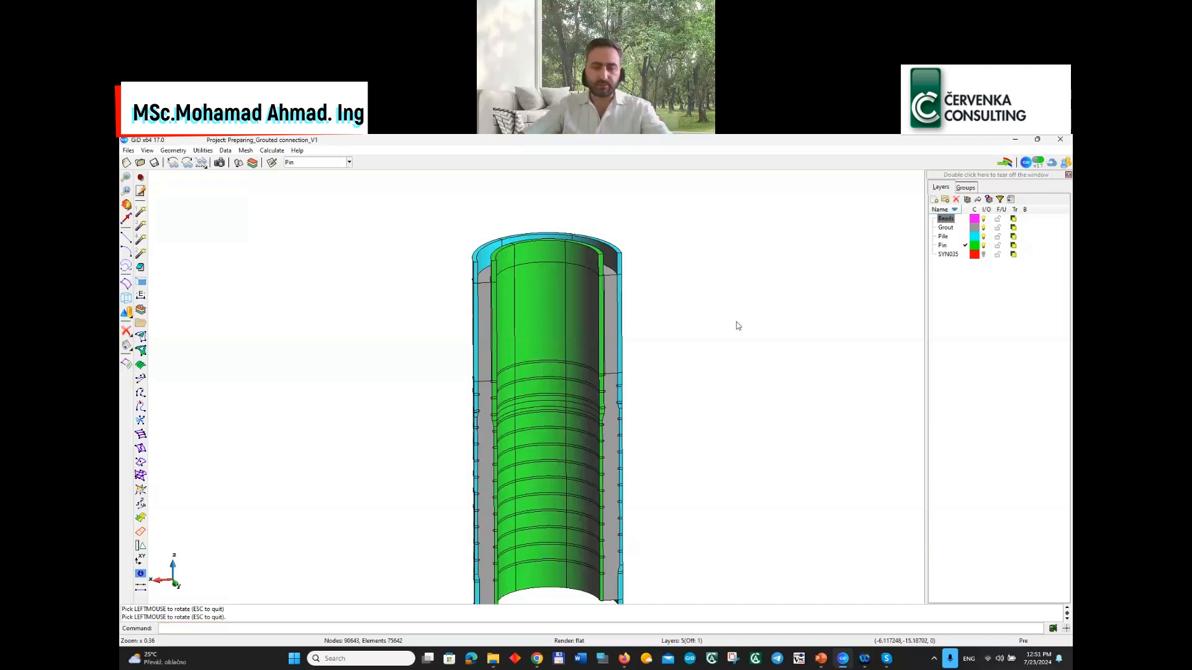
Set up a Move translation for volumes with Collapse disabled
{"action": "key", "text": "ctrl+m"}
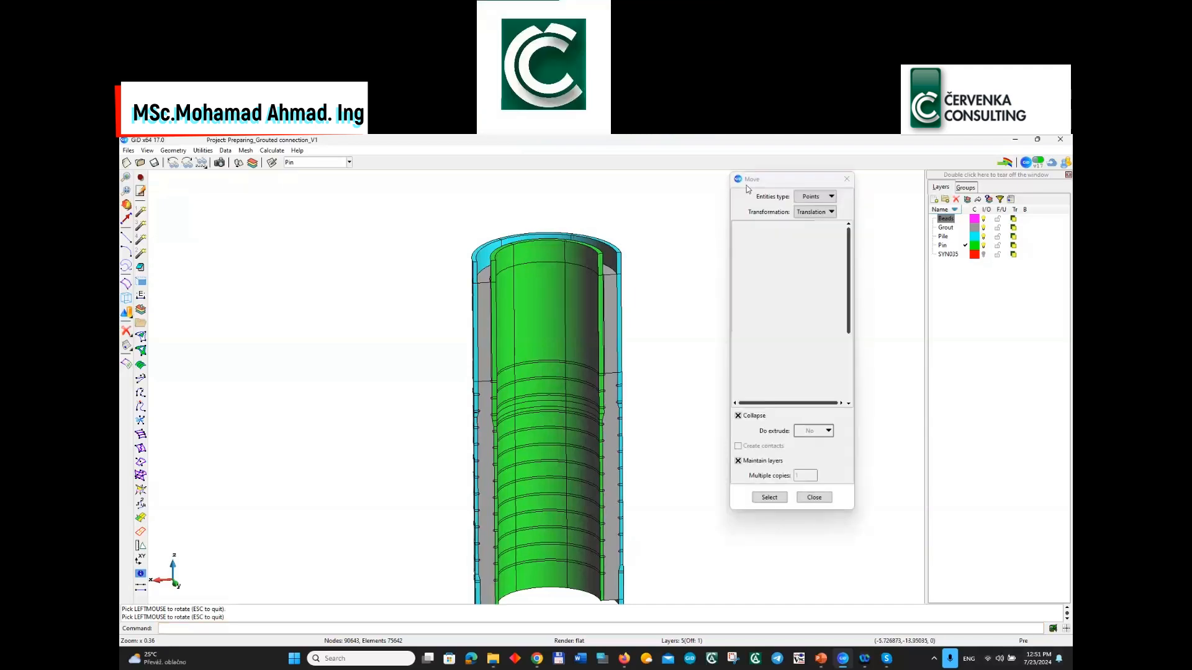
{"action": "scroll", "coordinate": [435, 384], "scroll_direction": "down", "scroll_amount": 2}
{"action": "scroll", "coordinate": [515, 383], "scroll_direction": "up", "scroll_amount": 2}
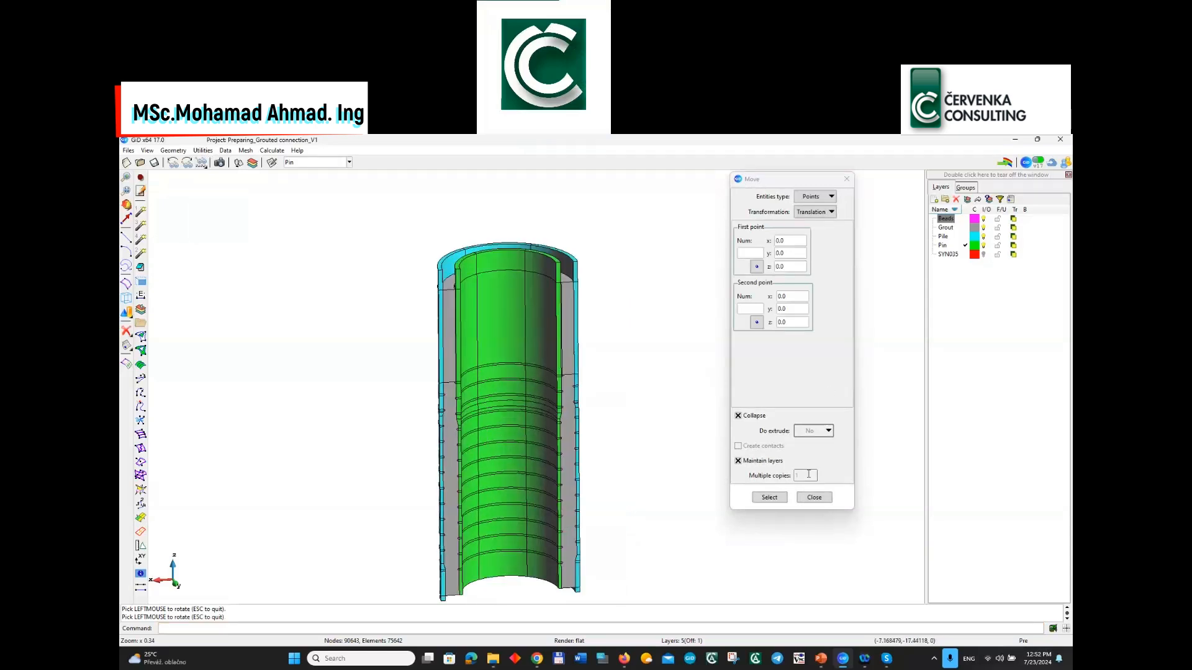
{"action": "left_click", "coordinate": [748, 420]}
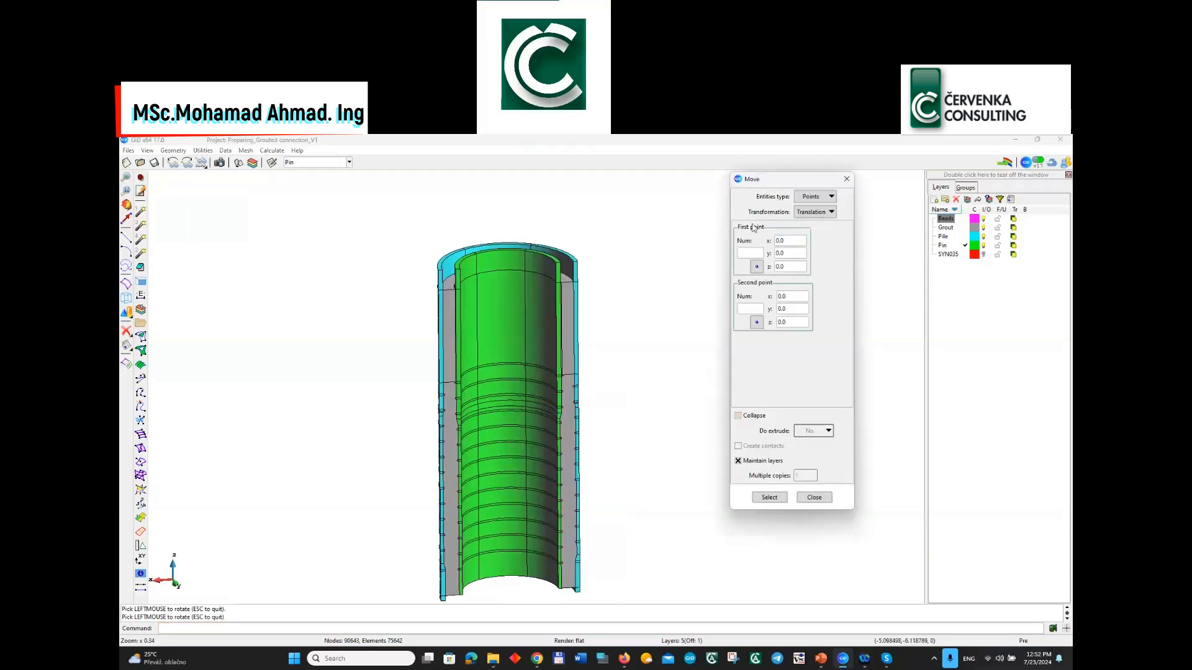
{"action": "left_click", "coordinate": [815, 197]}
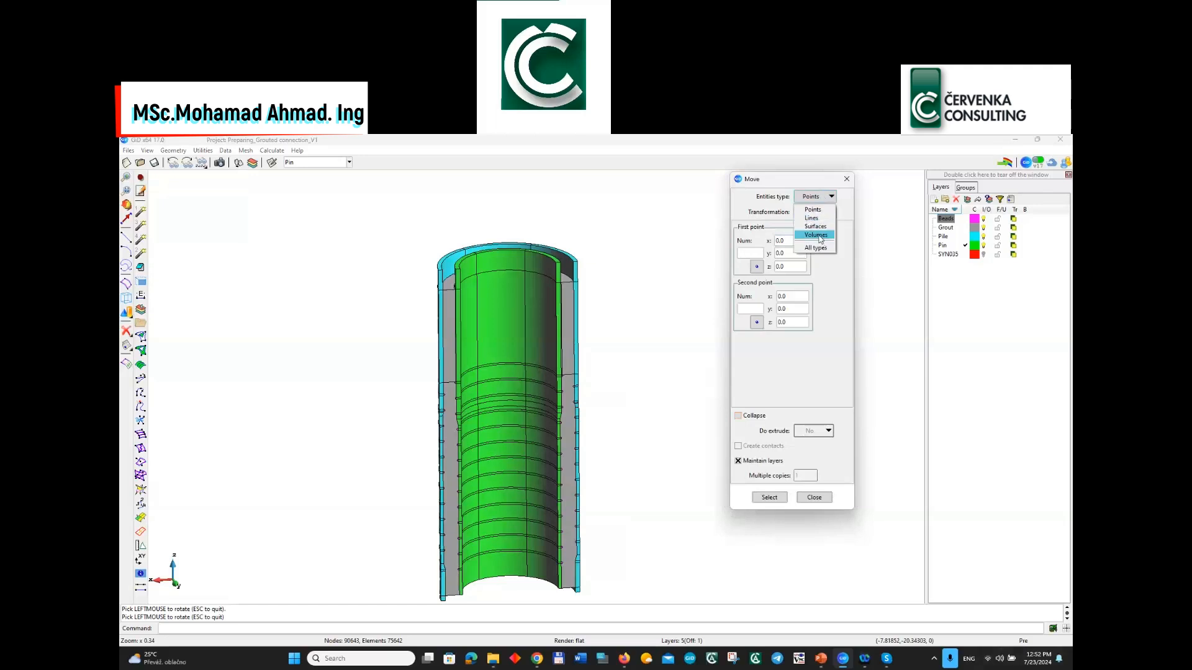
{"action": "left_click", "coordinate": [815, 236]}
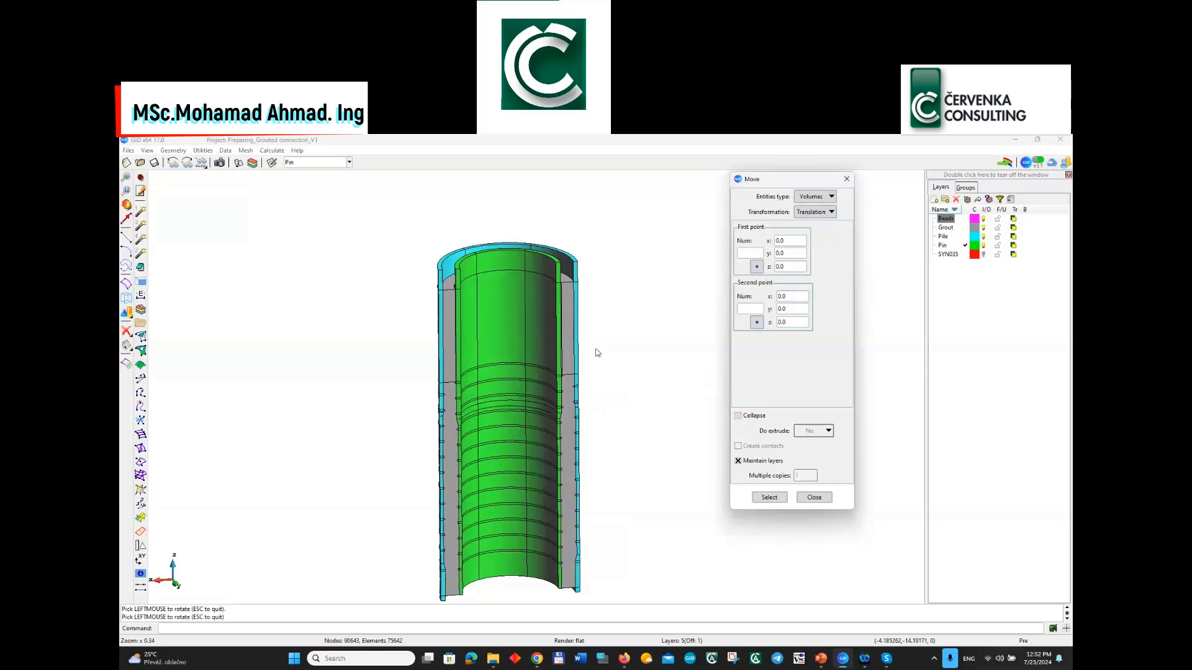
Turn off all layers except Grout to isolate the grout volumes
{"action": "left_click_drag", "start_coordinate": [969, 276], "coordinate": [944, 209]}
{"action": "left_click", "coordinate": [984, 245]}
{"action": "left_click", "coordinate": [1002, 316]}
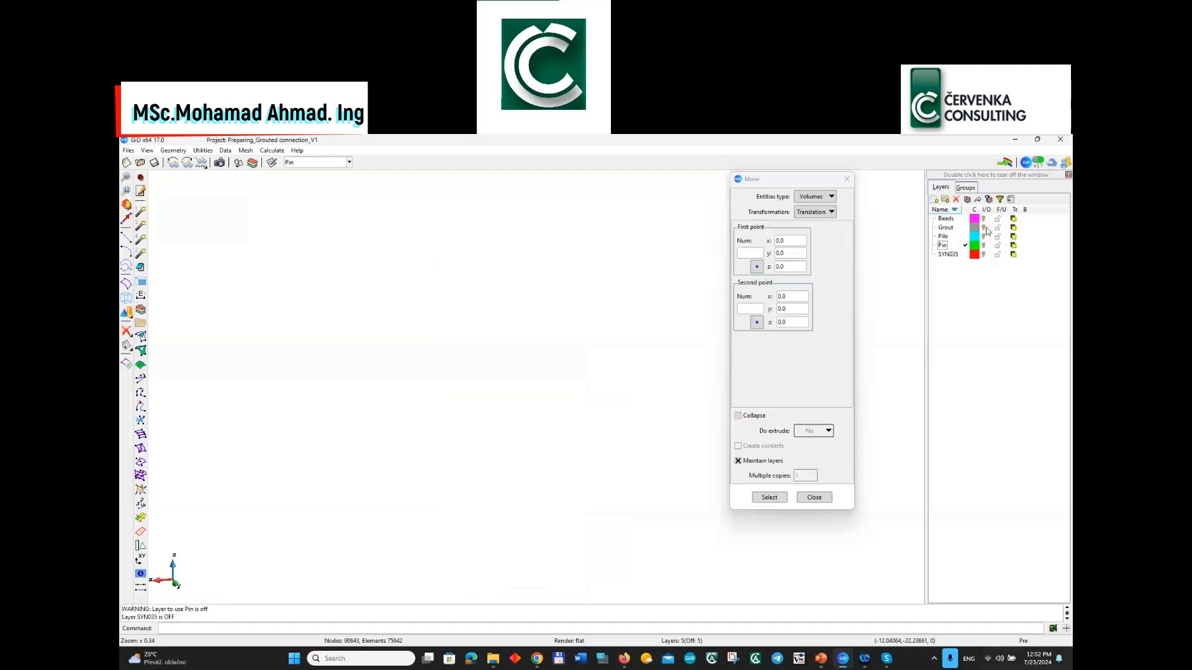
{"action": "left_click", "coordinate": [984, 228]}
{"action": "scroll", "coordinate": [565, 386], "scroll_direction": "up", "scroll_amount": 2}
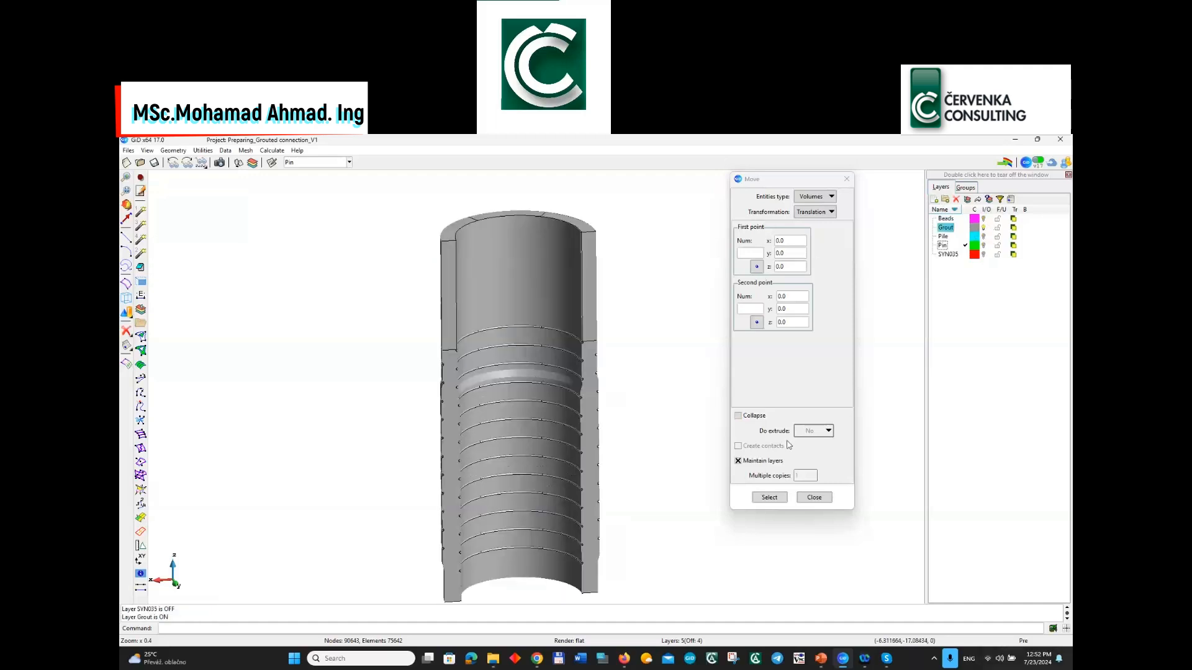
Create a new layer named Interface and make it the layer to use
{"action": "left_click", "coordinate": [934, 199]}
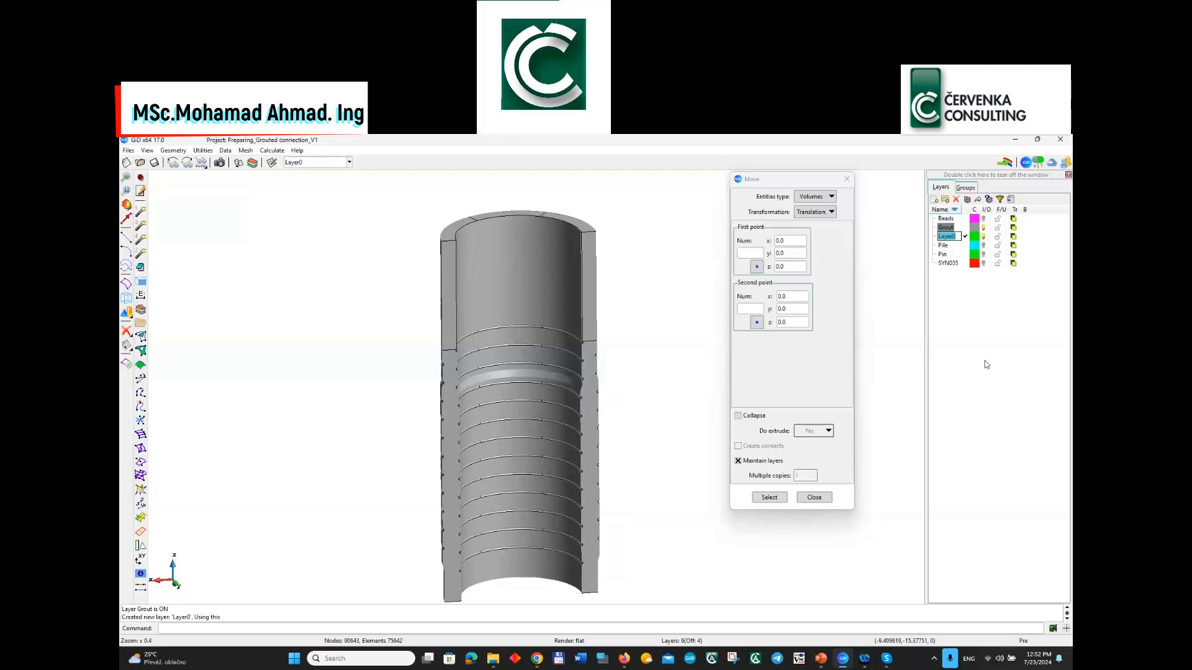
{"action": "type", "text": "Interface"}
{"action": "key", "text": "Return"}
{"action": "double_click", "coordinate": [948, 238]}
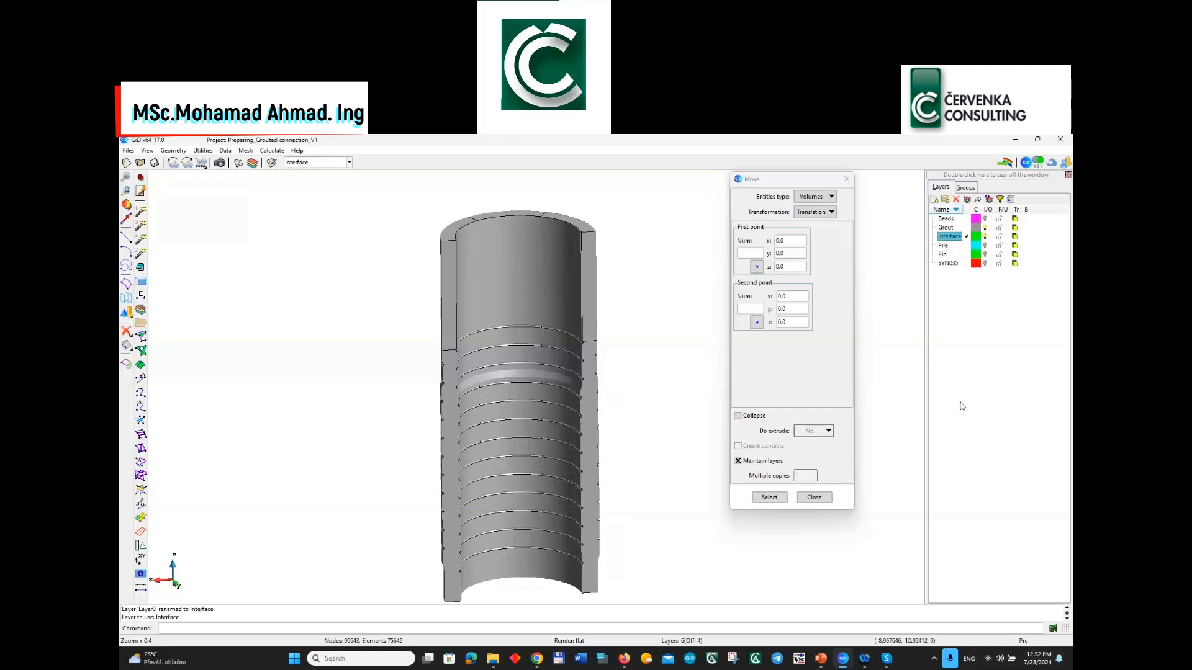
Apply the zero-distance Move to all grout volumes with Maintain layers disabled, so they go into the Interface layer
{"action": "left_click", "coordinate": [749, 463]}
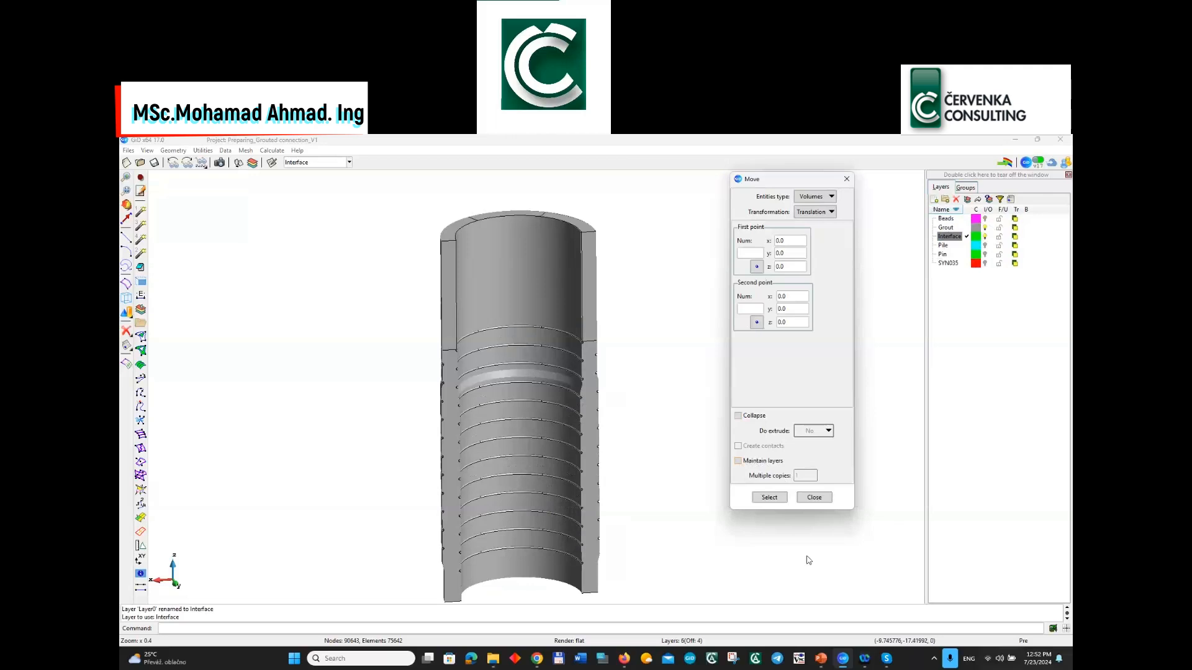
{"action": "left_click", "coordinate": [770, 497]}
{"action": "scroll", "coordinate": [560, 436], "scroll_direction": "down", "scroll_amount": 2}
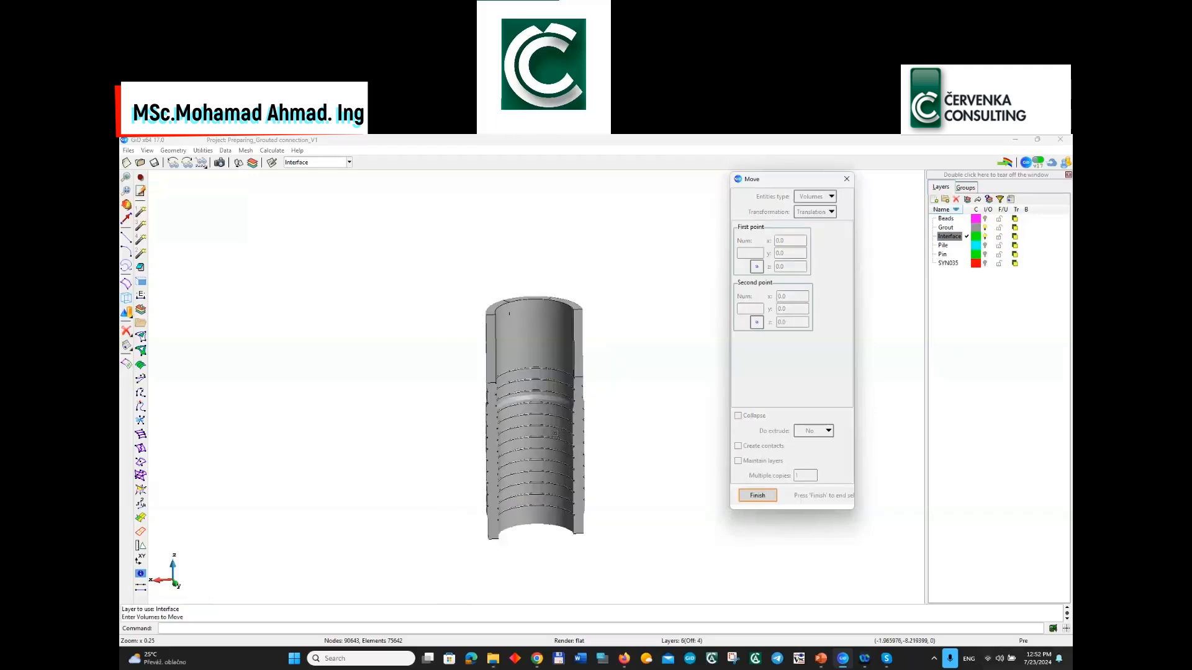
{"action": "left_click", "coordinate": [426, 242]}
{"action": "left_click", "coordinate": [701, 589]}
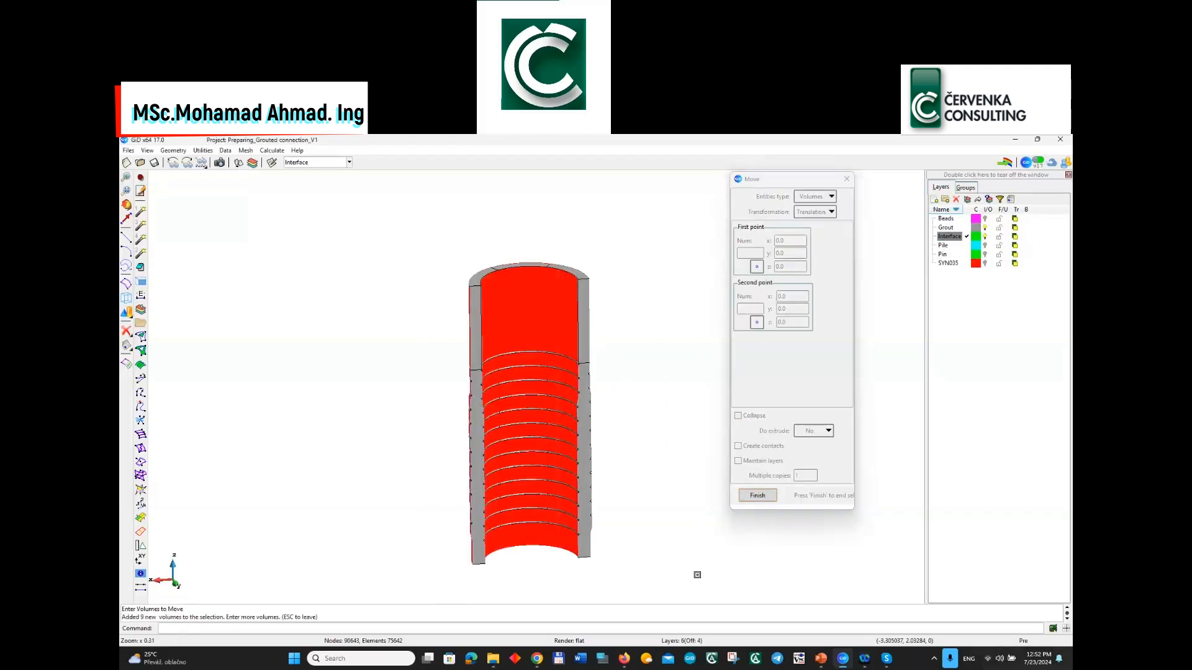
{"action": "key", "text": "Escape"}
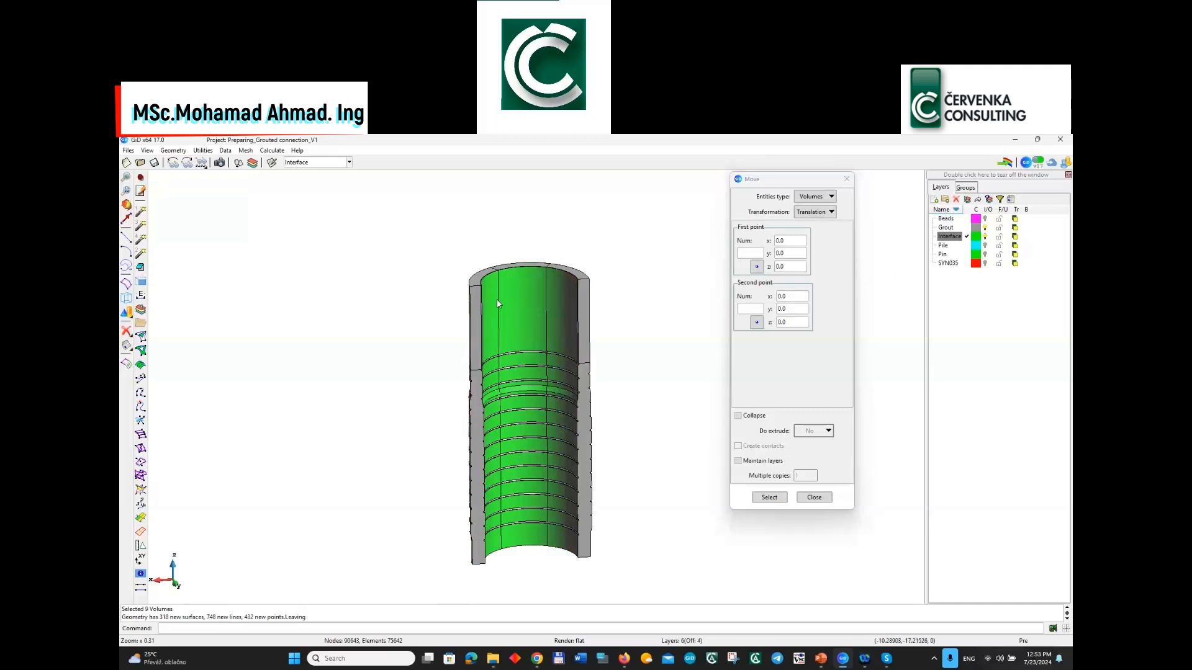
Turn off the Grout layer so that only the Interface layer is displayed
{"action": "scroll", "coordinate": [501, 285], "scroll_direction": "up", "scroll_amount": 3}
{"action": "scroll", "coordinate": [479, 374], "scroll_direction": "down", "scroll_amount": 2}
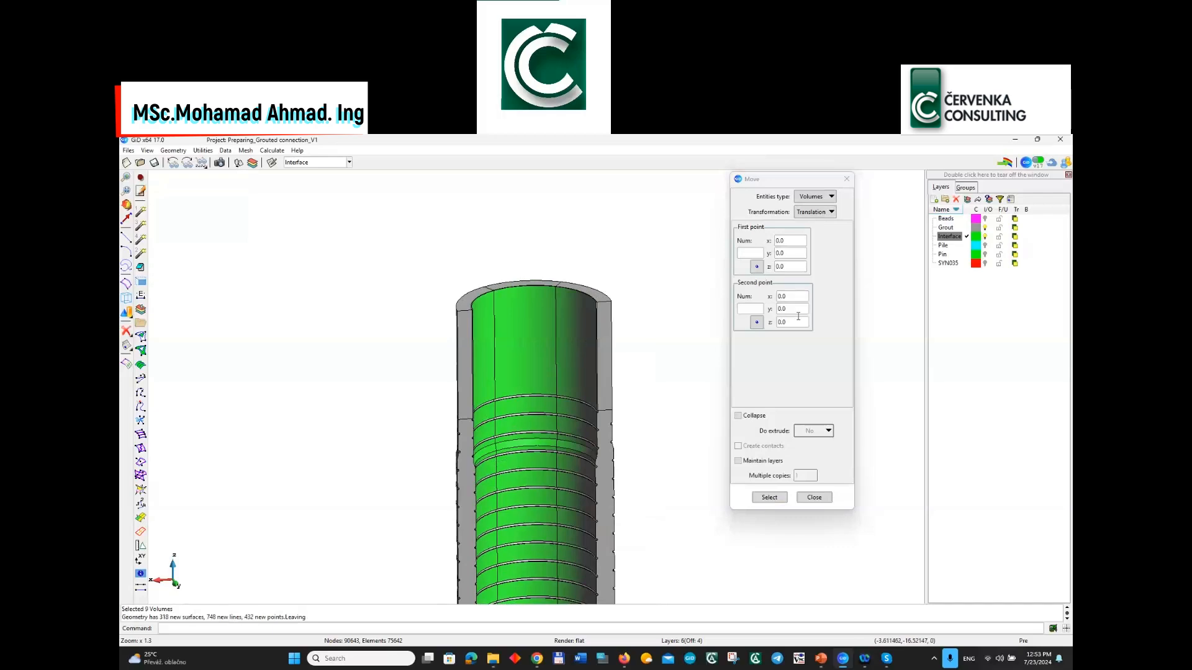
{"action": "left_click", "coordinate": [986, 228]}
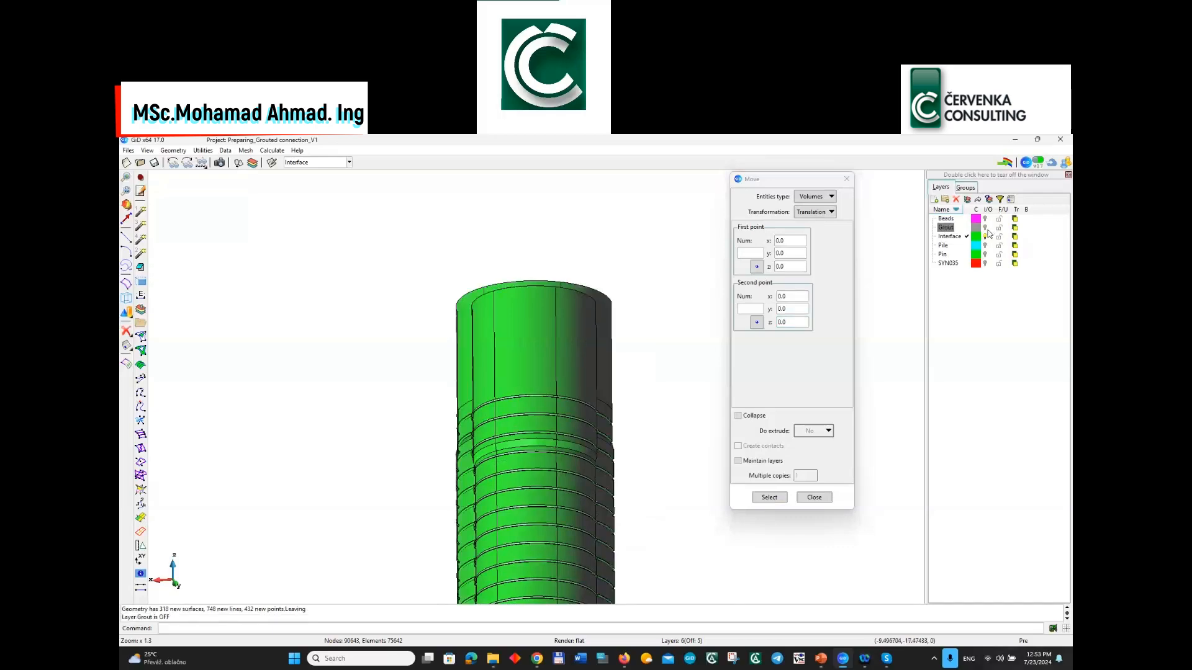
Examine the duplicated inner and outer surfaces on the Interface layer from several angles
{"action": "scroll", "coordinate": [582, 321], "scroll_direction": "up", "scroll_amount": 1}
{"action": "left_click_drag", "start_coordinate": [637, 467], "coordinate": [473, 431]}
{"action": "left_click_drag", "start_coordinate": [548, 349], "coordinate": [639, 301]}
{"action": "left_click_drag", "start_coordinate": [504, 427], "coordinate": [532, 471]}
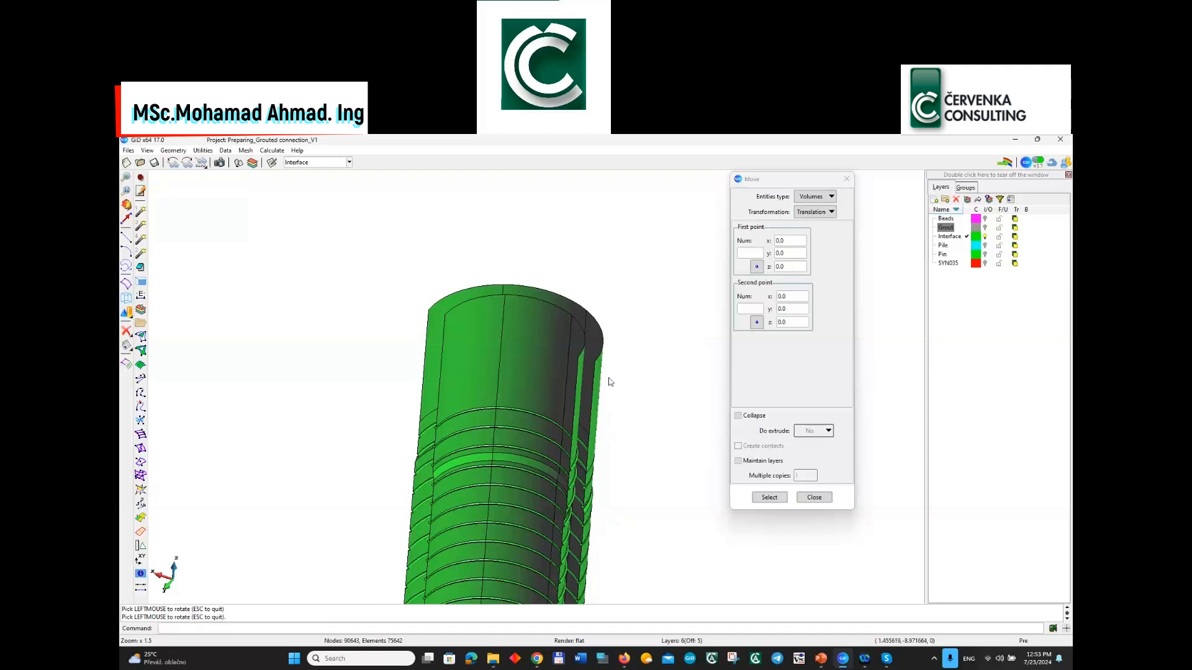
{"action": "scroll", "coordinate": [584, 376], "scroll_direction": "down", "scroll_amount": 2}
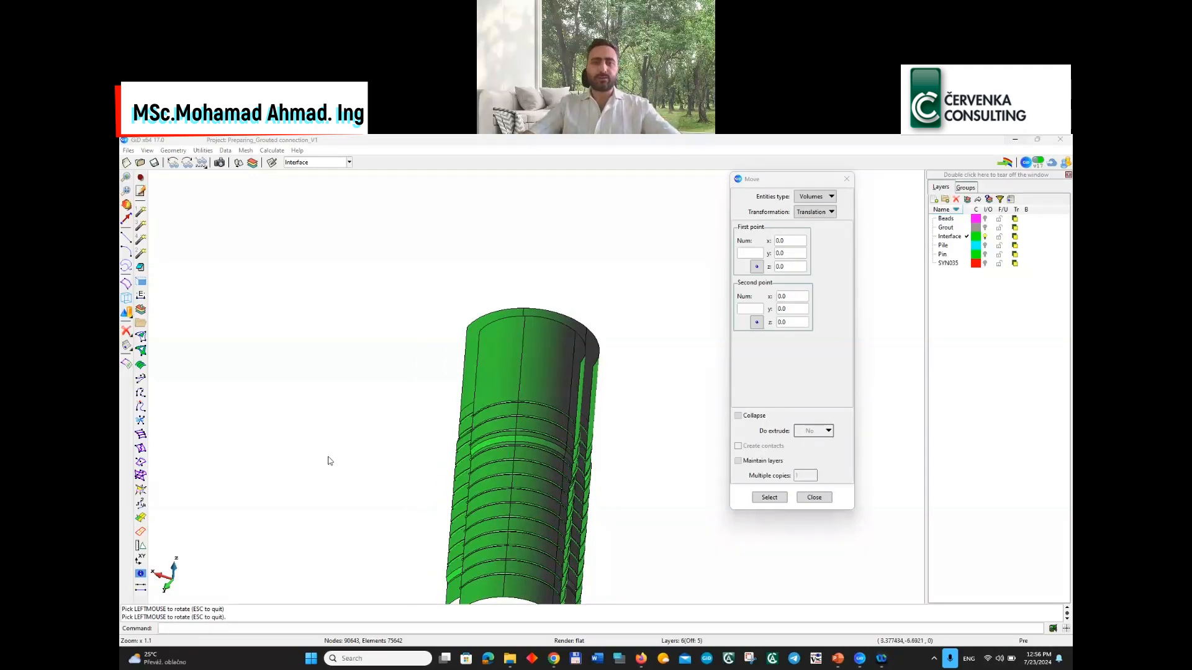
{"action": "scroll", "coordinate": [391, 461], "scroll_direction": "down", "scroll_amount": 2}
{"action": "scroll", "coordinate": [472, 423], "scroll_direction": "up", "scroll_amount": 2}
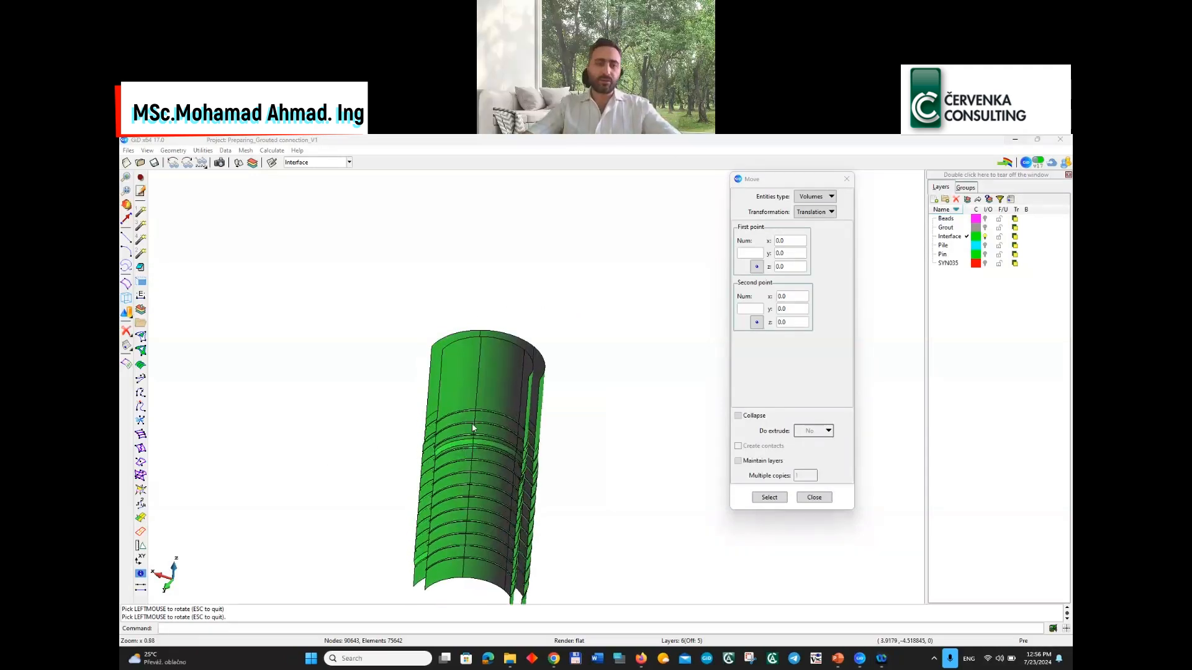
{"action": "scroll", "coordinate": [523, 422], "scroll_direction": "down", "scroll_amount": 3}
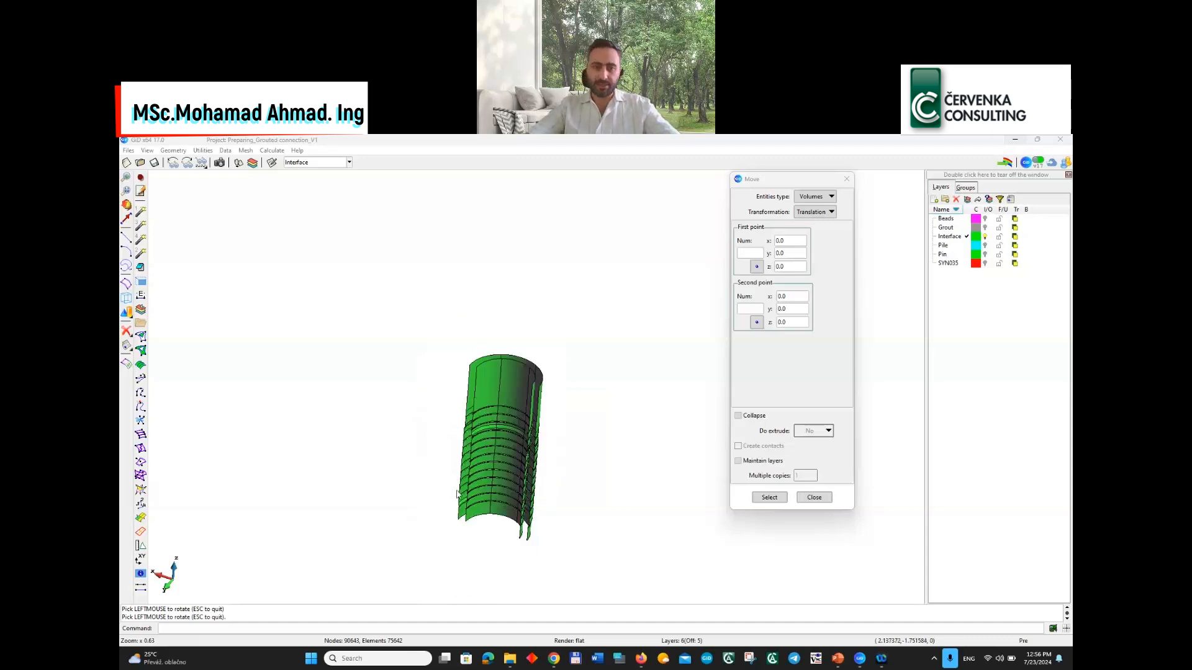
{"action": "scroll", "coordinate": [434, 552], "scroll_direction": "up", "scroll_amount": 2}
{"action": "left_click_drag", "start_coordinate": [612, 567], "coordinate": [608, 566], "text": "shift"}
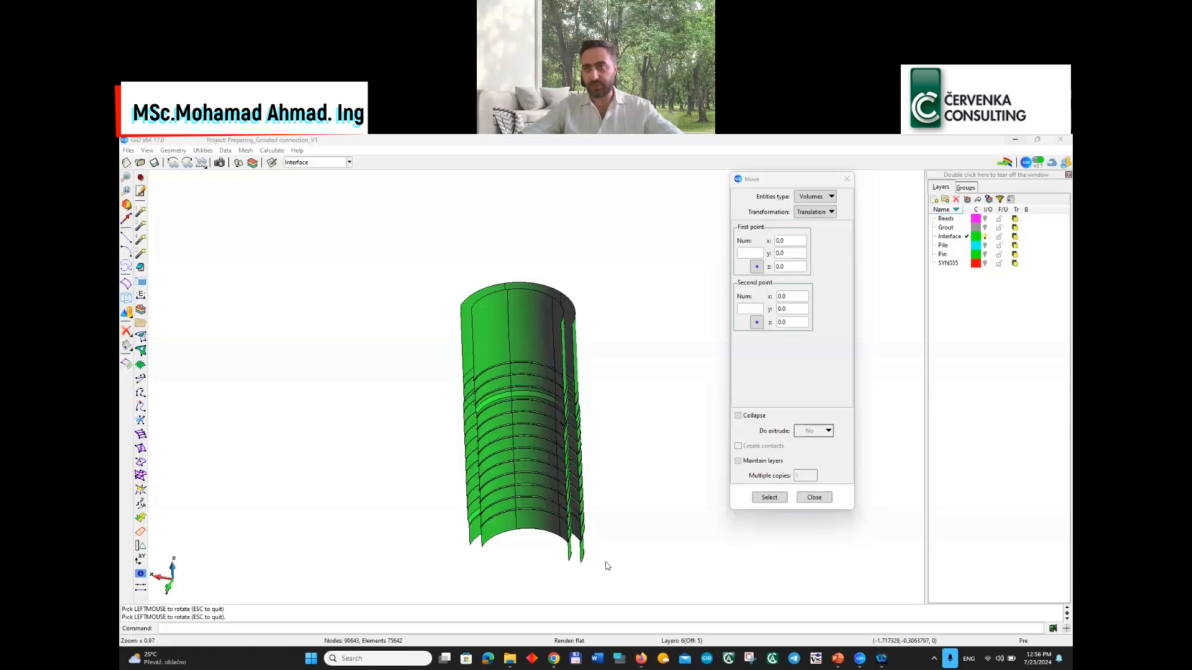
Switch to the PowerPoint presentation and go through the Example #2 slides up to the coarse and fine bolt mesh comparison
{"action": "left_click", "coordinate": [837, 659]}
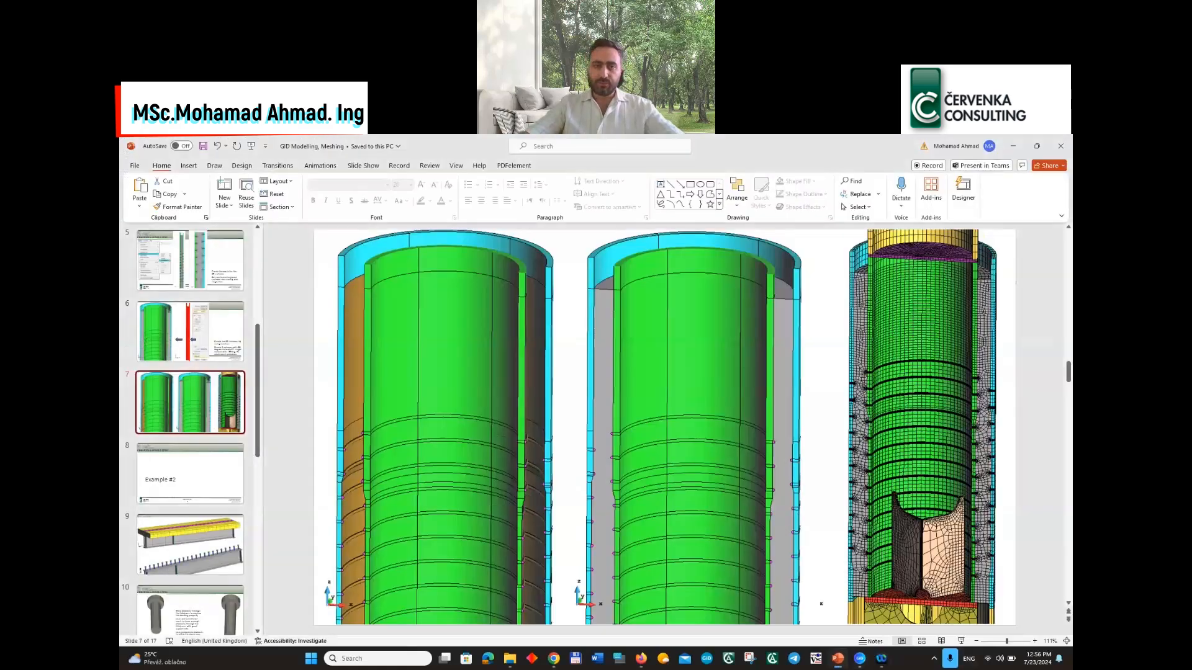
{"action": "left_click", "coordinate": [196, 452]}
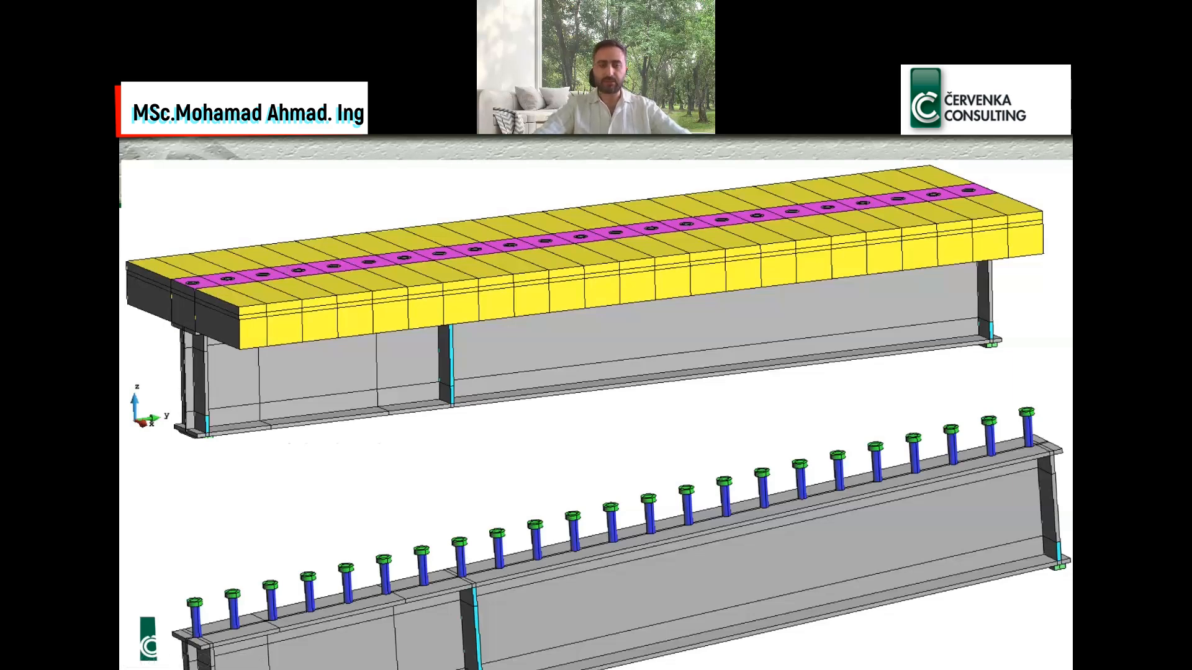
{"action": "key", "text": "Right"}
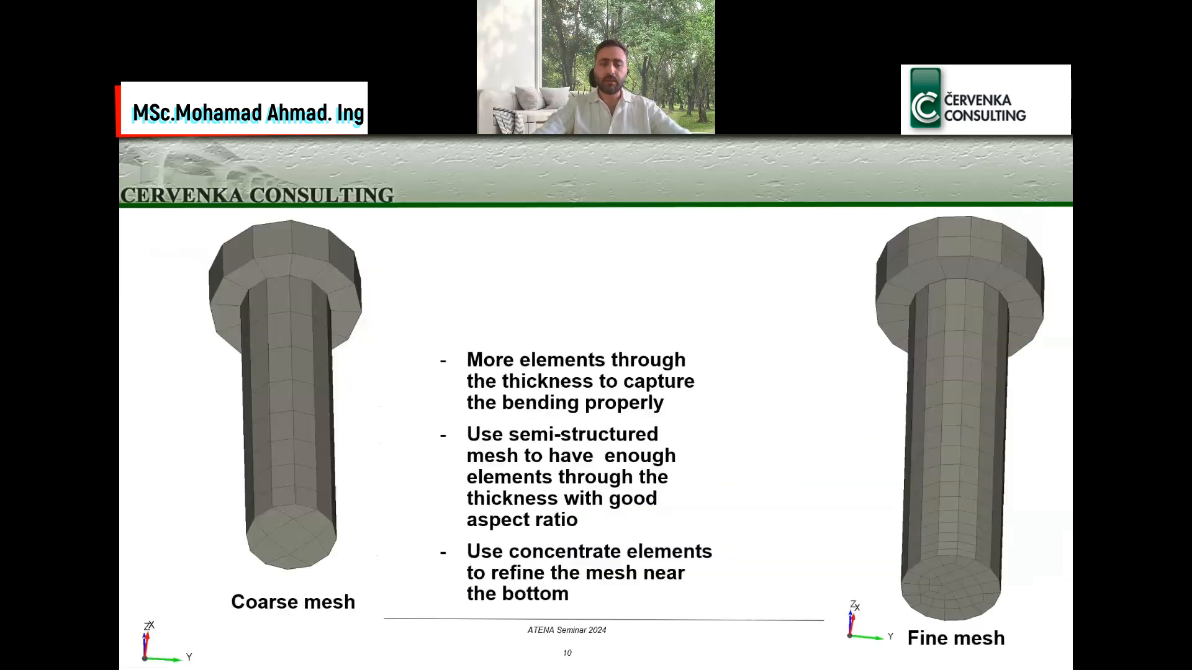
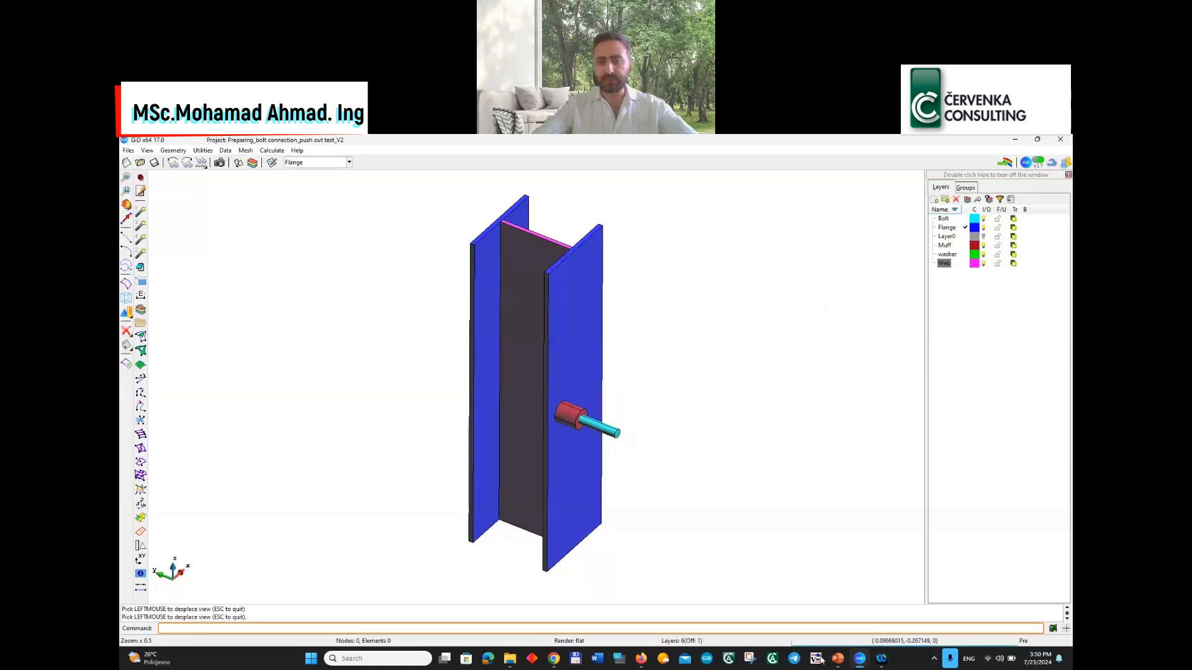
View the push-out test slide in PowerPoint and return to the bolt connection model in GiD
{"action": "left_click", "coordinate": [836, 660]}
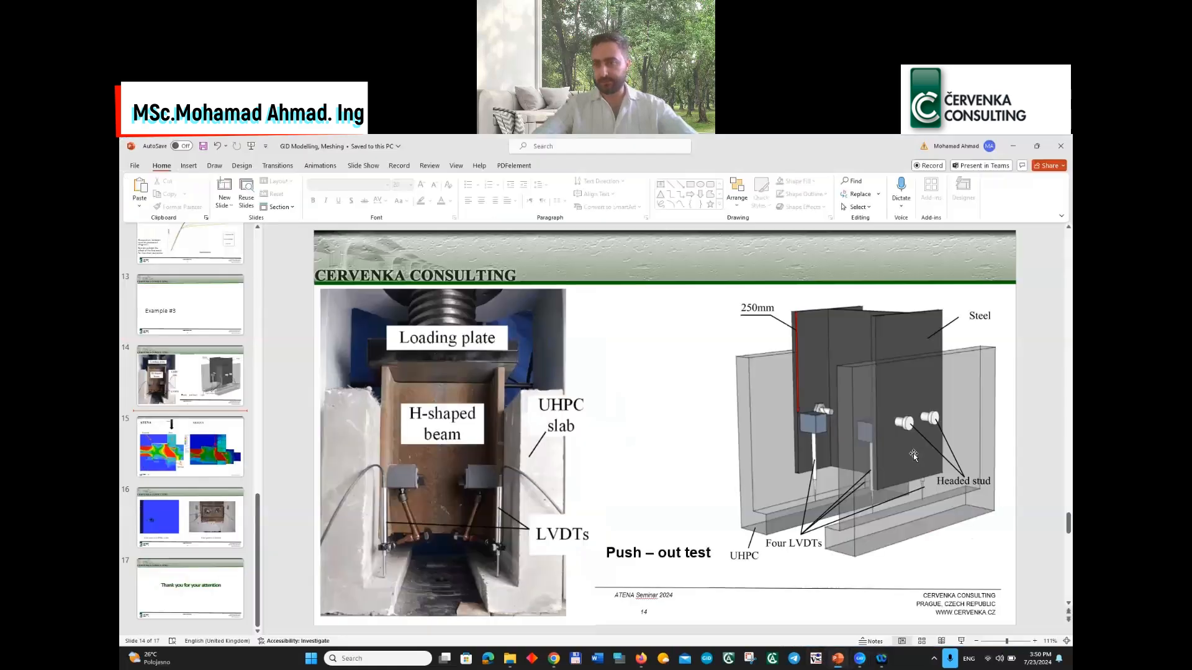
{"action": "left_click", "coordinate": [1022, 147]}
{"action": "middle_click_drag", "start_coordinate": [508, 432], "coordinate": [567, 398]}
Make Web the layer to use and send the far flange's volume to it
{"action": "double_click", "coordinate": [943, 264]}
{"action": "left_click", "coordinate": [966, 201]}
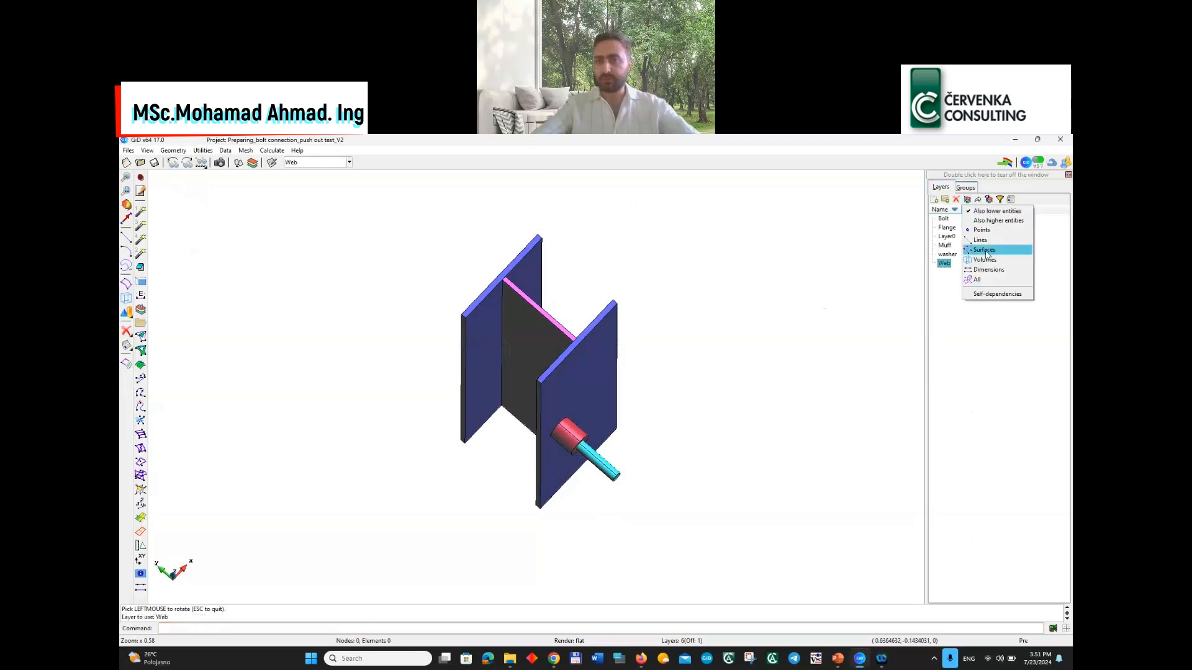
{"action": "left_click", "coordinate": [987, 255]}
{"action": "left_click", "coordinate": [496, 402]}
{"action": "key", "text": "Escape"}
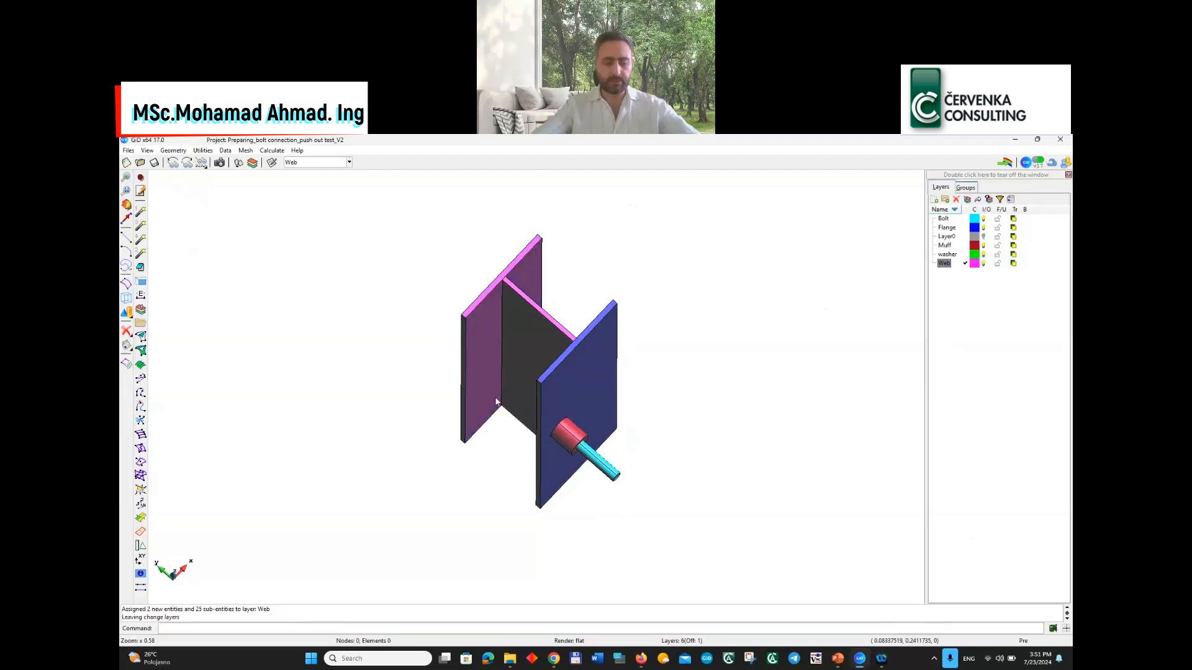
Turn off the Web layer so that only the near flange with its bolt assembly stays displayed
{"action": "scroll", "coordinate": [603, 448], "scroll_direction": "down", "scroll_amount": 1}
{"action": "scroll", "coordinate": [539, 387], "scroll_direction": "up", "scroll_amount": 1}
{"action": "left_click_drag", "start_coordinate": [613, 355], "coordinate": [626, 304], "text": "shift"}
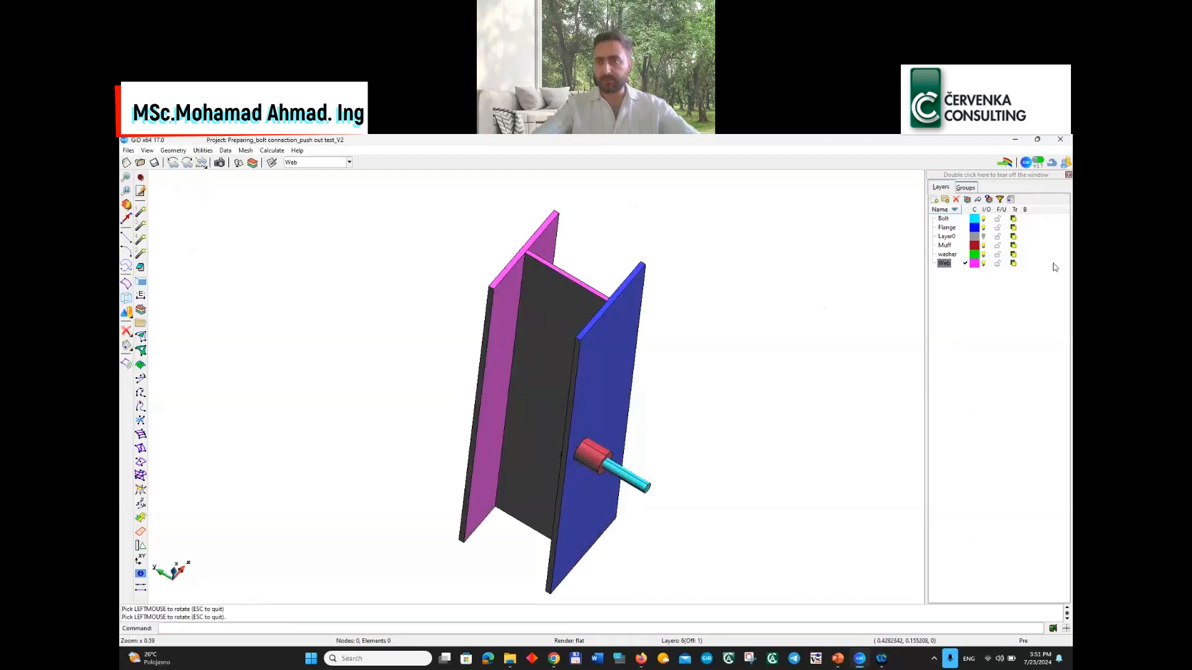
{"action": "left_click", "coordinate": [983, 264]}
Examine the bolt, muff and washer on the remaining flange from several angles and distances
{"action": "scroll", "coordinate": [593, 422], "scroll_direction": "down", "scroll_amount": 1}
{"action": "scroll", "coordinate": [594, 428], "scroll_direction": "up", "scroll_amount": 1}
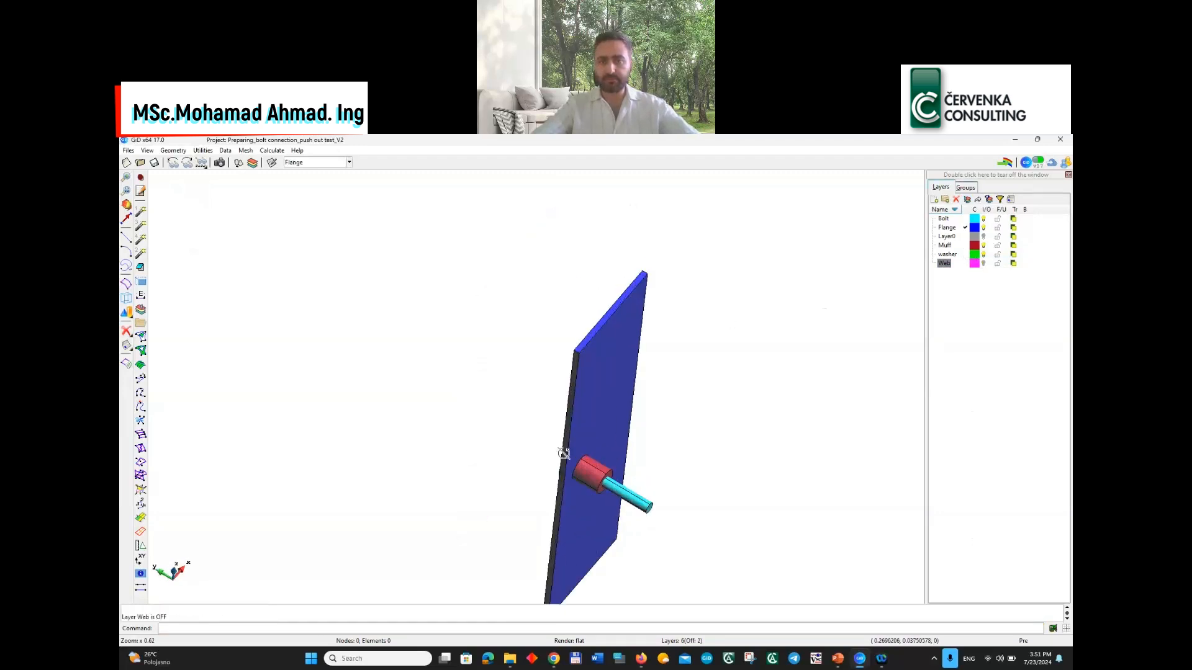
{"action": "left_click_drag", "start_coordinate": [565, 455], "coordinate": [633, 310], "text": "shift"}
{"action": "scroll", "coordinate": [587, 453], "scroll_direction": "down", "scroll_amount": 1}
{"action": "scroll", "coordinate": [591, 455], "scroll_direction": "up", "scroll_amount": 1}
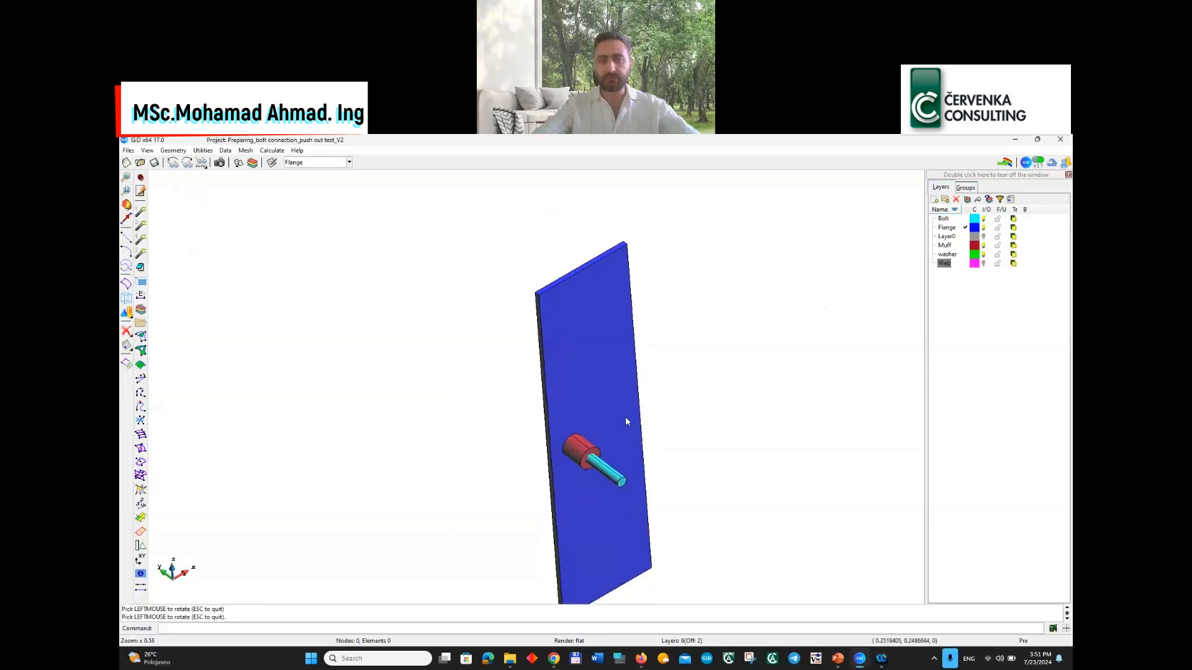
{"action": "left_click_drag", "start_coordinate": [625, 418], "coordinate": [523, 456], "text": "shift"}
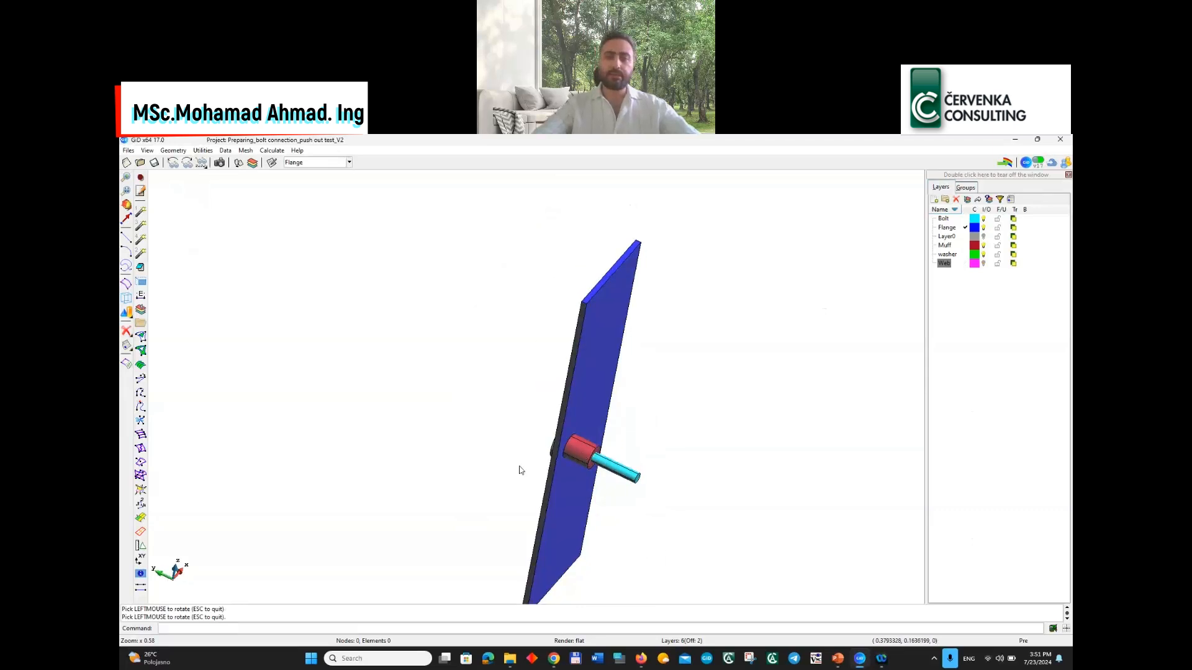
{"action": "scroll", "coordinate": [519, 471], "scroll_direction": "down", "scroll_amount": 1}
{"action": "scroll", "coordinate": [534, 449], "scroll_direction": "up", "scroll_amount": 2}
{"action": "left_click_drag", "start_coordinate": [621, 337], "coordinate": [652, 335], "text": "shift"}
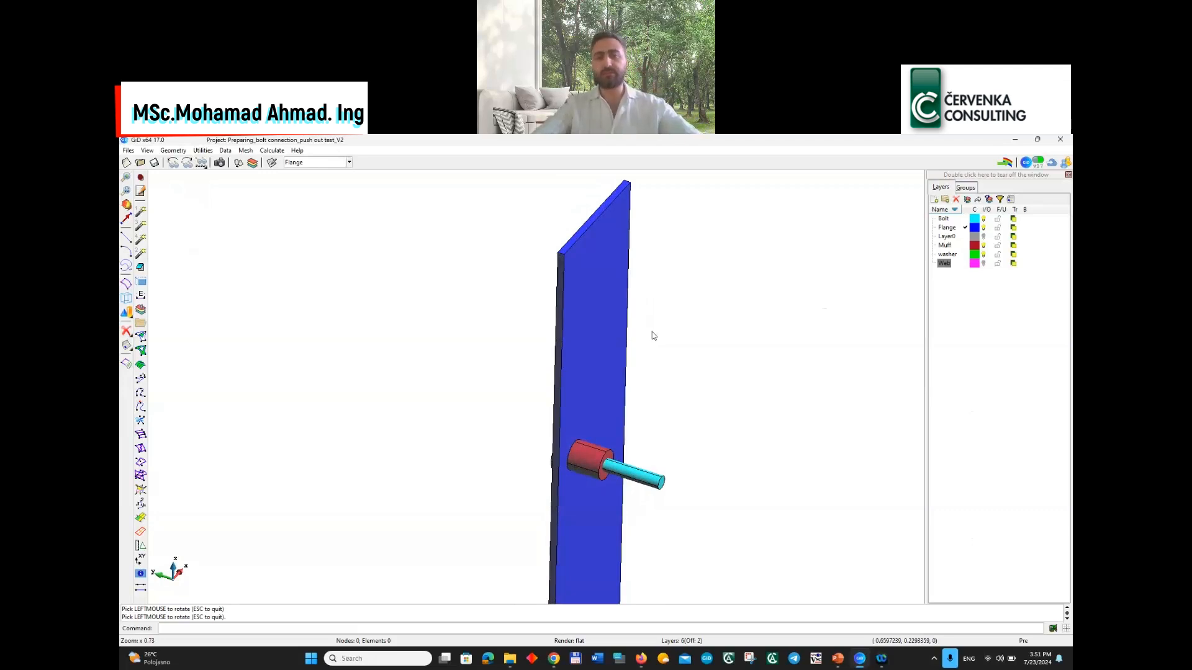
{"action": "scroll", "coordinate": [424, 390], "scroll_direction": "down", "scroll_amount": 3}
{"action": "scroll", "coordinate": [490, 429], "scroll_direction": "up", "scroll_amount": 4}
{"action": "left_click_drag", "start_coordinate": [622, 440], "coordinate": [577, 347], "text": "shift"}
{"action": "left_click_drag", "start_coordinate": [541, 504], "coordinate": [567, 167]}
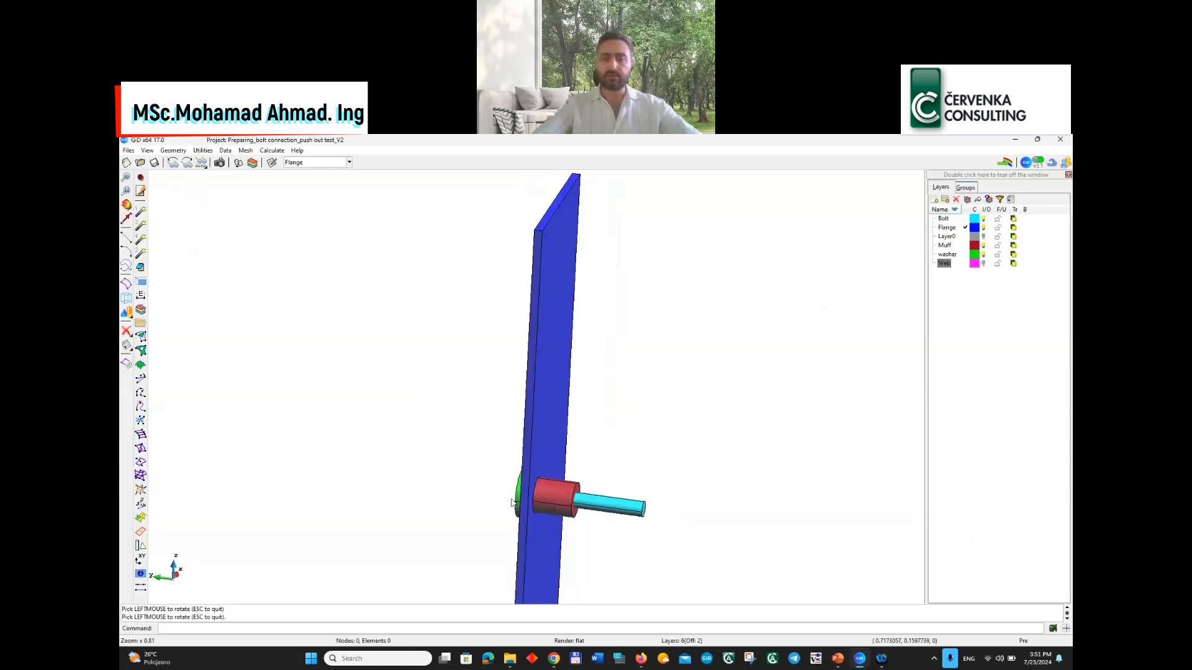
{"action": "scroll", "coordinate": [629, 513], "scroll_direction": "up", "scroll_amount": 3}
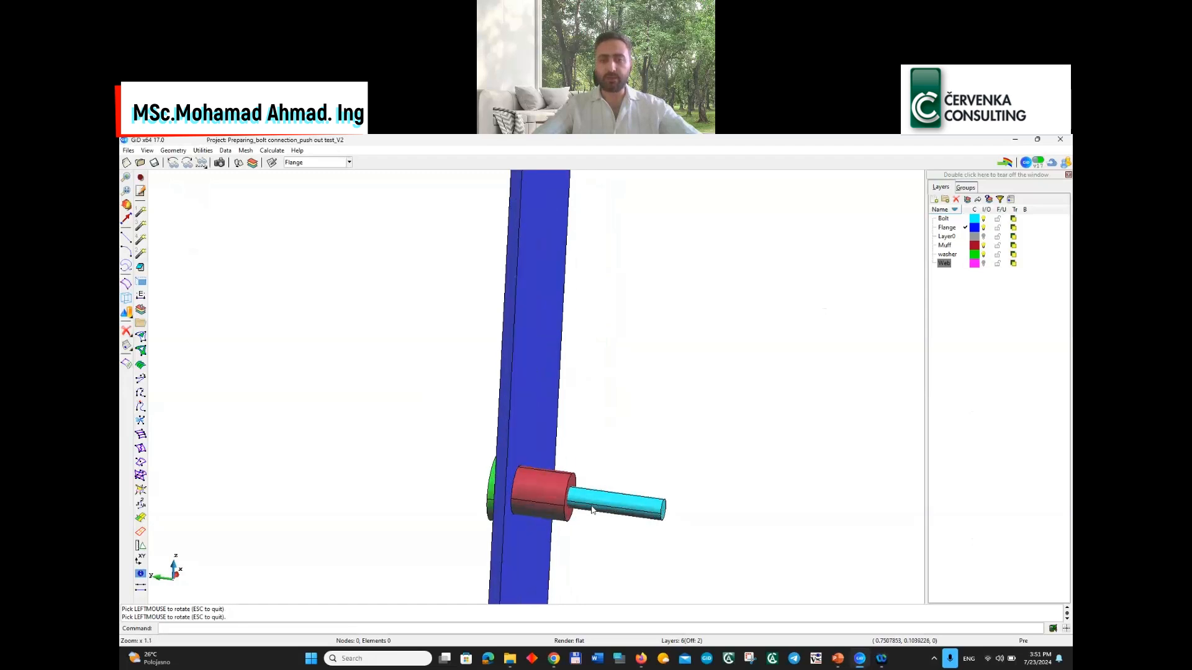
{"action": "left_click_drag", "start_coordinate": [646, 515], "coordinate": [605, 504]}
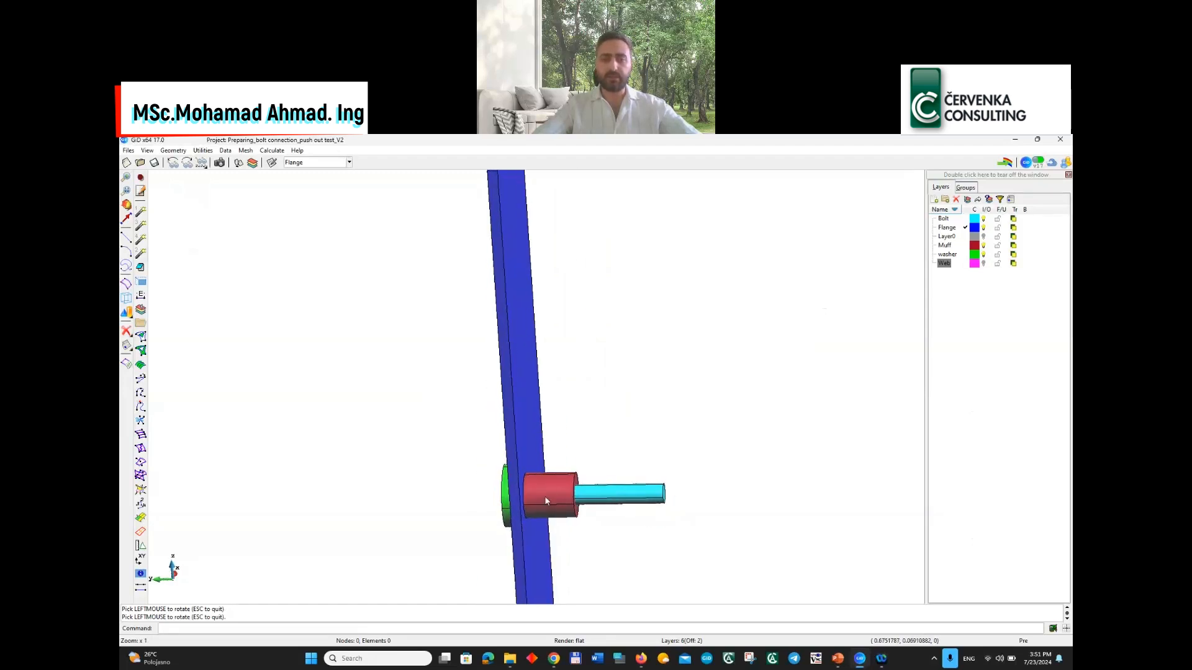
{"action": "left_click_drag", "start_coordinate": [676, 455], "coordinate": [482, 385]}
{"action": "scroll", "coordinate": [523, 508], "scroll_direction": "down", "scroll_amount": 2}
{"action": "scroll", "coordinate": [546, 497], "scroll_direction": "up", "scroll_amount": 2}
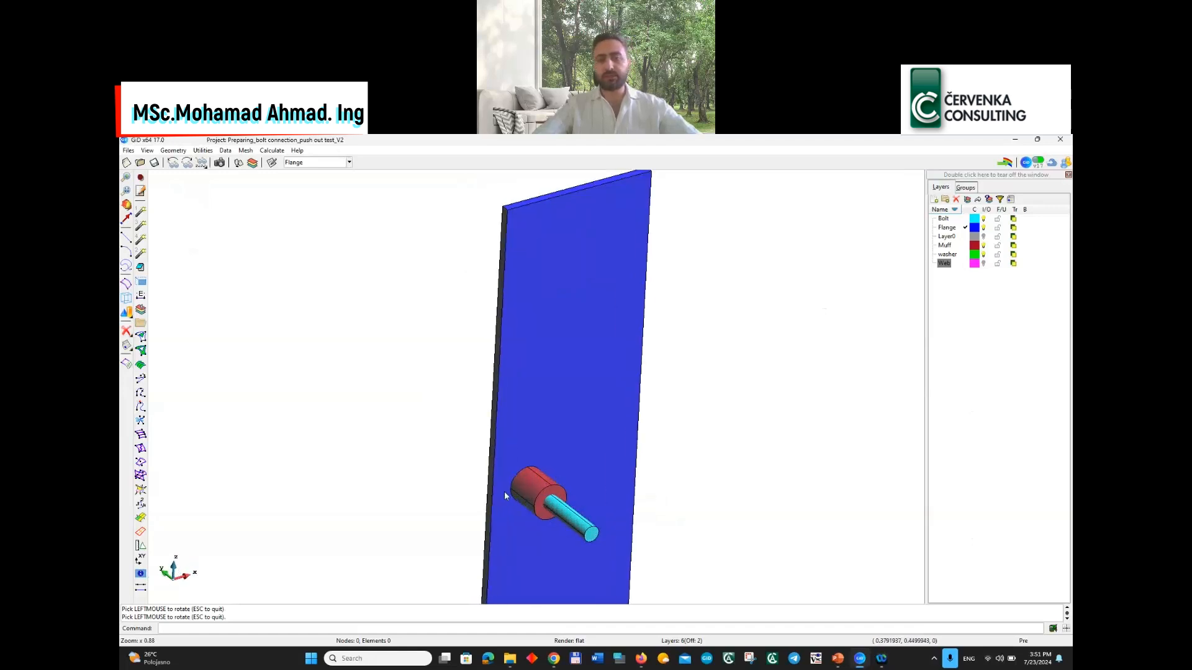
{"action": "scroll", "coordinate": [548, 514], "scroll_direction": "up", "scroll_amount": 2}
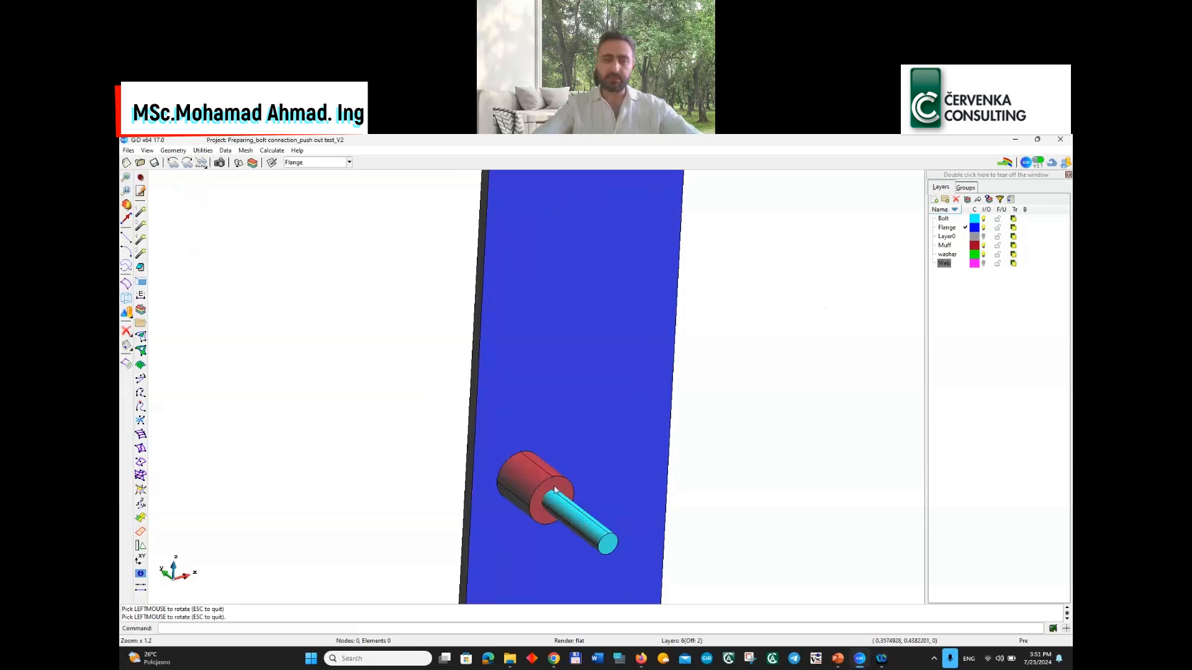
{"action": "scroll", "coordinate": [511, 482], "scroll_direction": "down", "scroll_amount": 1}
{"action": "scroll", "coordinate": [508, 487], "scroll_direction": "up", "scroll_amount": 1}
{"action": "scroll", "coordinate": [522, 508], "scroll_direction": "down", "scroll_amount": 2}
{"action": "left_click_drag", "start_coordinate": [523, 508], "coordinate": [567, 272], "text": "shift"}
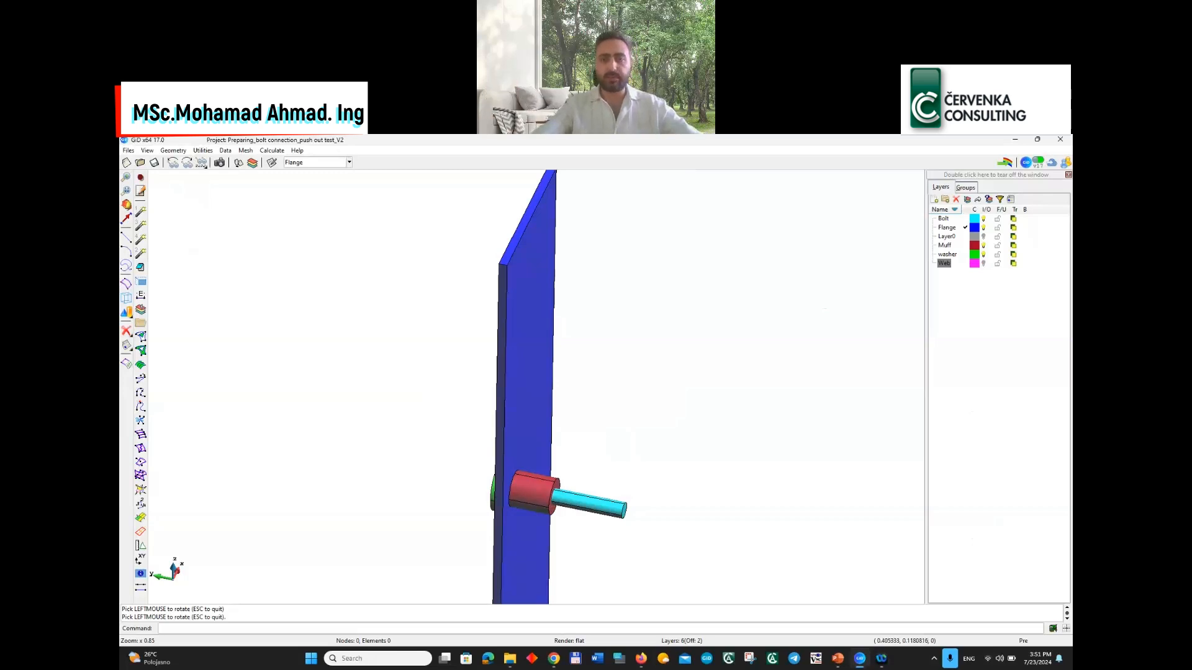
{"action": "scroll", "coordinate": [546, 443], "scroll_direction": "down", "scroll_amount": 3}
{"action": "scroll", "coordinate": [468, 459], "scroll_direction": "up", "scroll_amount": 3}
{"action": "scroll", "coordinate": [538, 486], "scroll_direction": "down", "scroll_amount": 2}
{"action": "scroll", "coordinate": [549, 425], "scroll_direction": "up", "scroll_amount": 1}
{"action": "left_click_drag", "start_coordinate": [495, 427], "coordinate": [528, 435]}
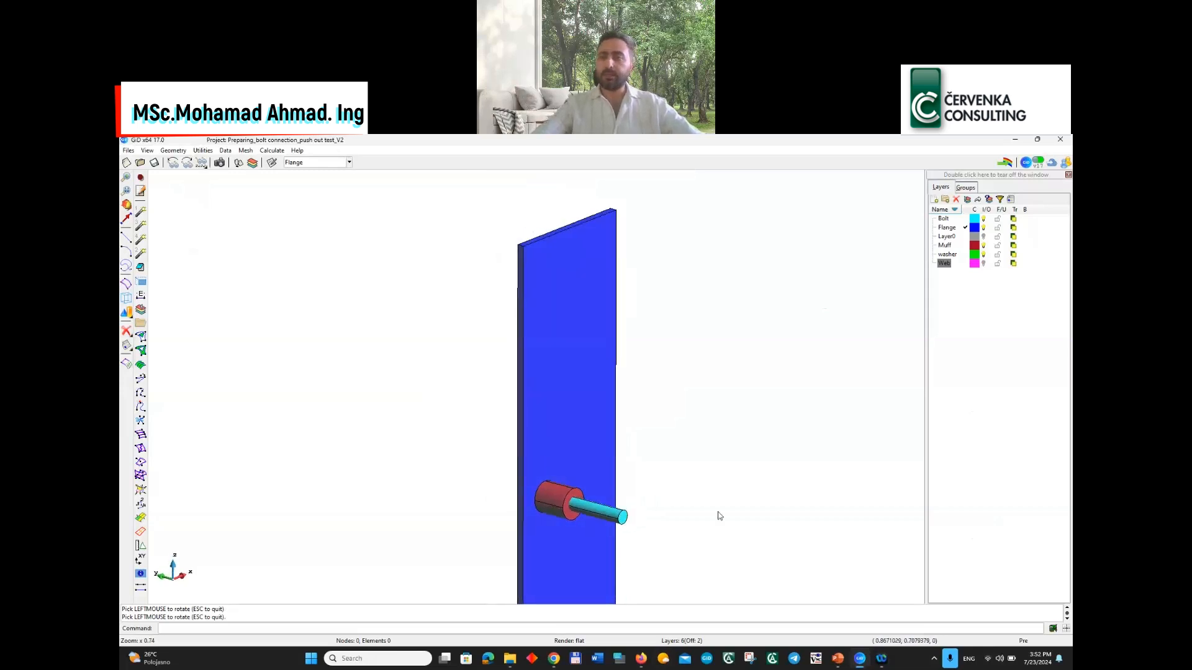
Turn off the Flange layer, and temporarily hide the Bolt layer to inspect the muff and washer
{"action": "left_click", "coordinate": [985, 229]}
{"action": "scroll", "coordinate": [548, 488], "scroll_direction": "up", "scroll_amount": 3}
{"action": "scroll", "coordinate": [461, 380], "scroll_direction": "down", "scroll_amount": 3}
{"action": "scroll", "coordinate": [527, 490], "scroll_direction": "up", "scroll_amount": 5}
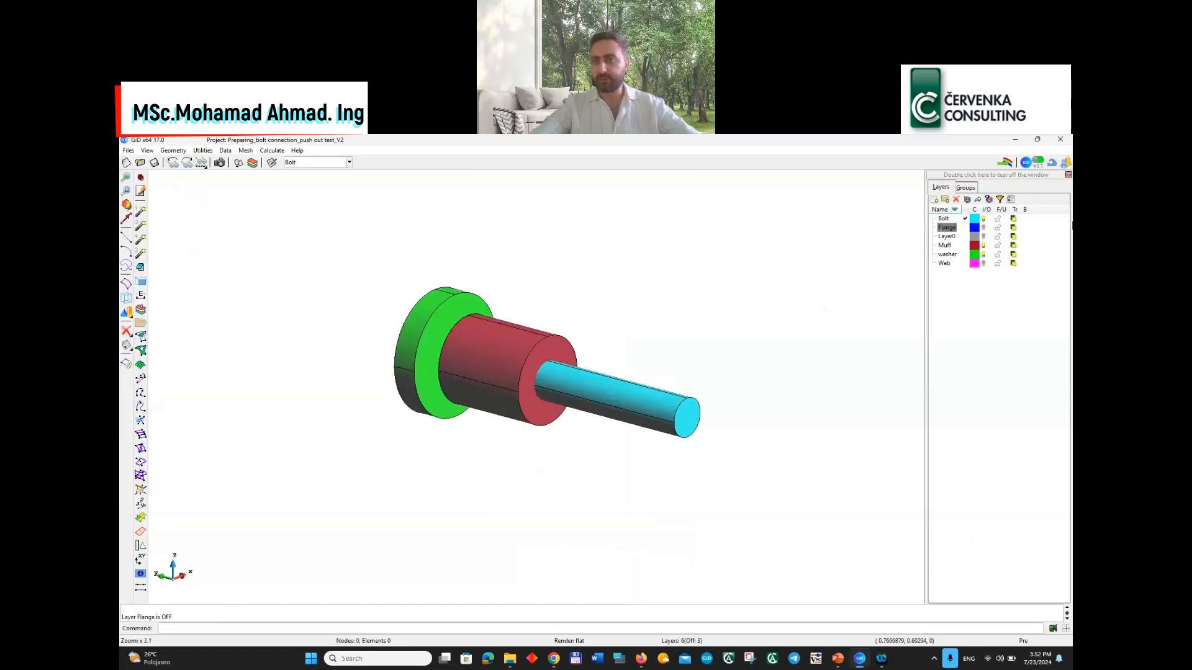
{"action": "left_click", "coordinate": [984, 220]}
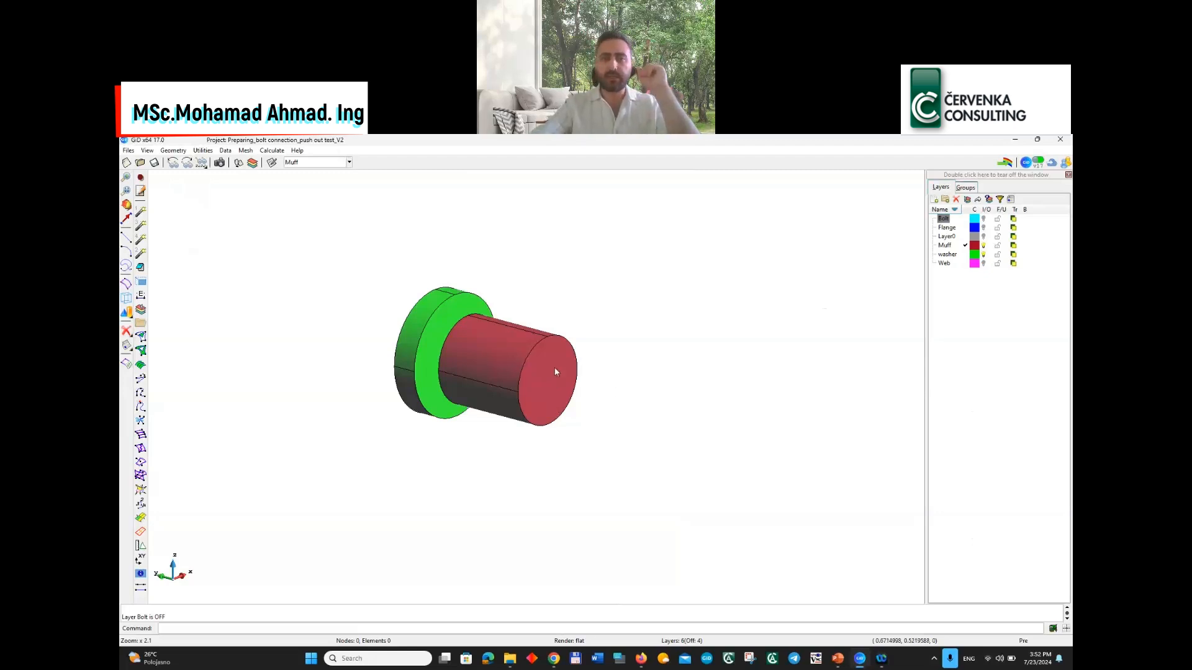
{"action": "left_click", "coordinate": [985, 220]}
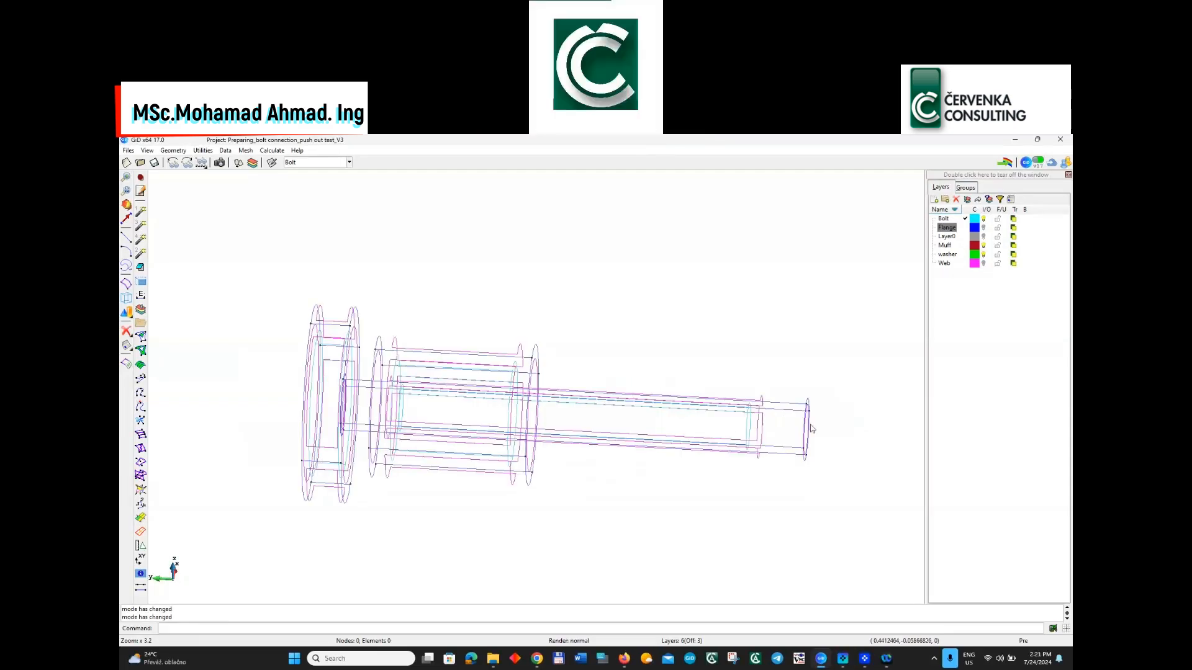
Select the bolt's volume in the wireframe view to check its extent through the muff
{"action": "left_click_drag", "start_coordinate": [749, 435], "coordinate": [718, 427], "text": "shift"}
{"action": "left_click", "coordinate": [127, 346]}
{"action": "left_click", "coordinate": [159, 370]}
{"action": "left_click", "coordinate": [673, 433]}
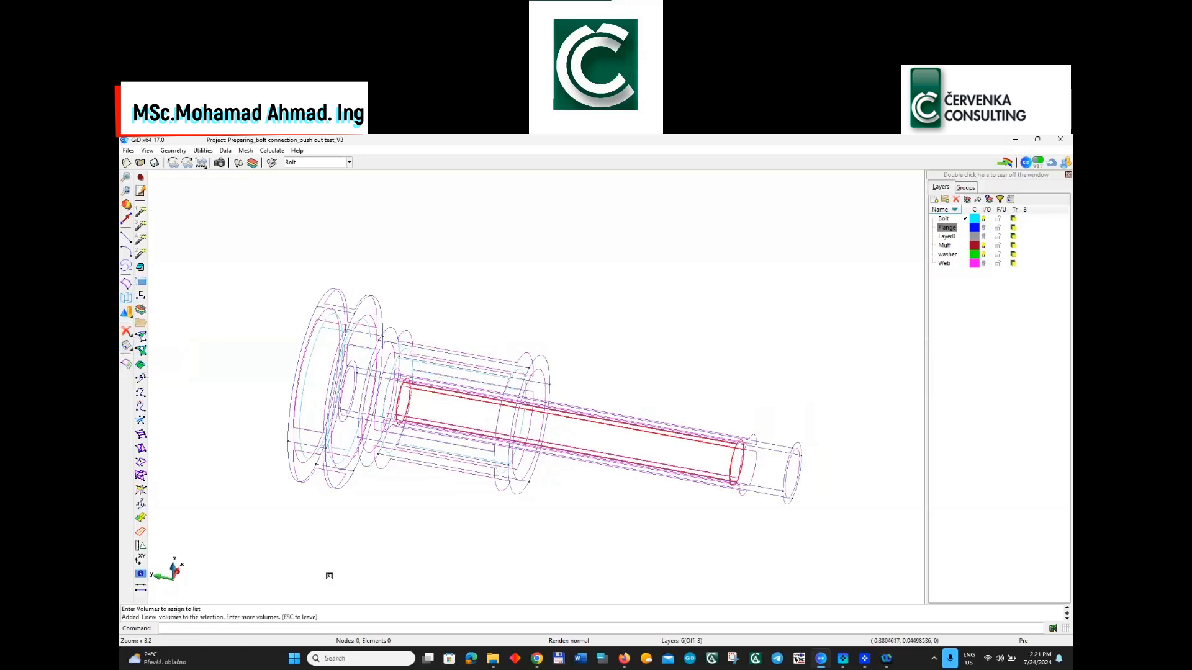
{"action": "left_click_drag", "start_coordinate": [676, 430], "coordinate": [679, 426], "text": "shift"}
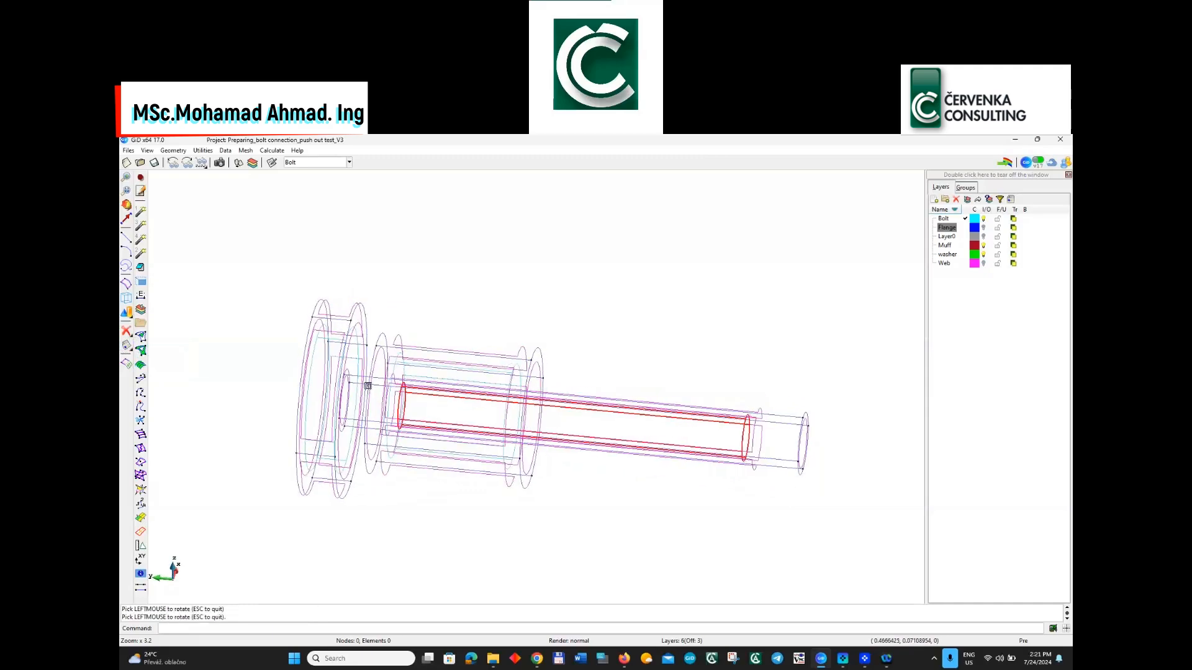
{"action": "key", "text": "Escape"}
{"action": "key", "text": "Escape"}
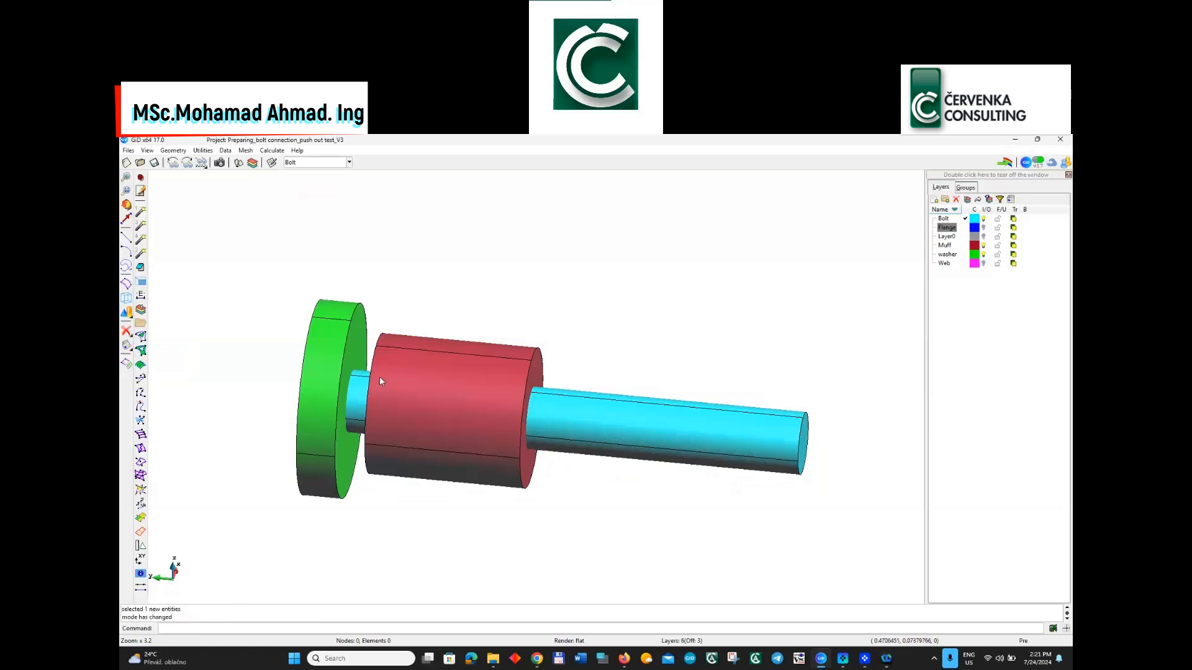
Examine the gap between washer and muff from several angles, temporarily showing the Flange layer that fills it
{"action": "left_click_drag", "start_coordinate": [399, 404], "coordinate": [468, 419], "text": "shift"}
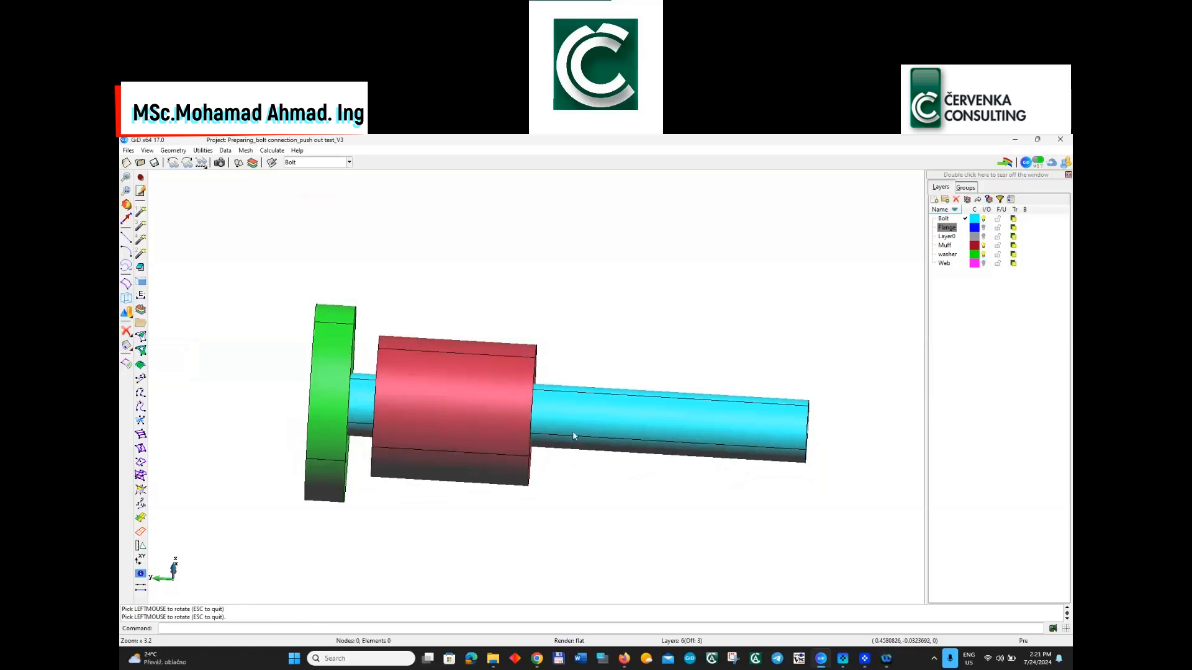
{"action": "left_click_drag", "start_coordinate": [516, 424], "coordinate": [563, 435]}
{"action": "left_click_drag", "start_coordinate": [630, 479], "coordinate": [622, 459]}
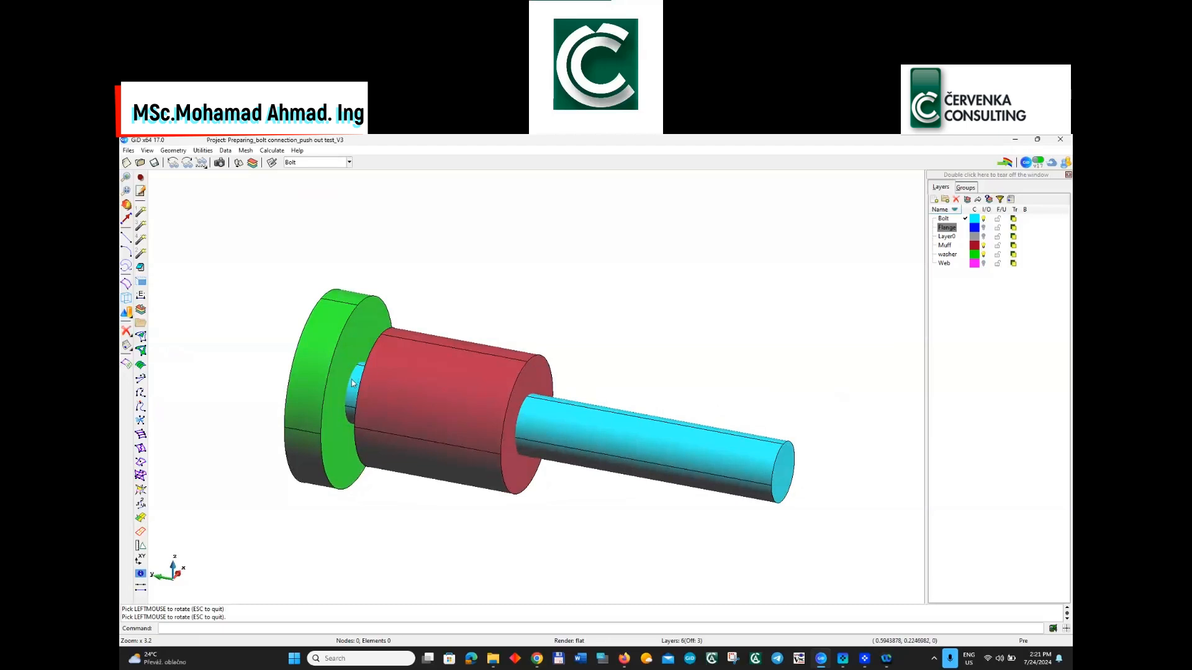
{"action": "left_click", "coordinate": [983, 228]}
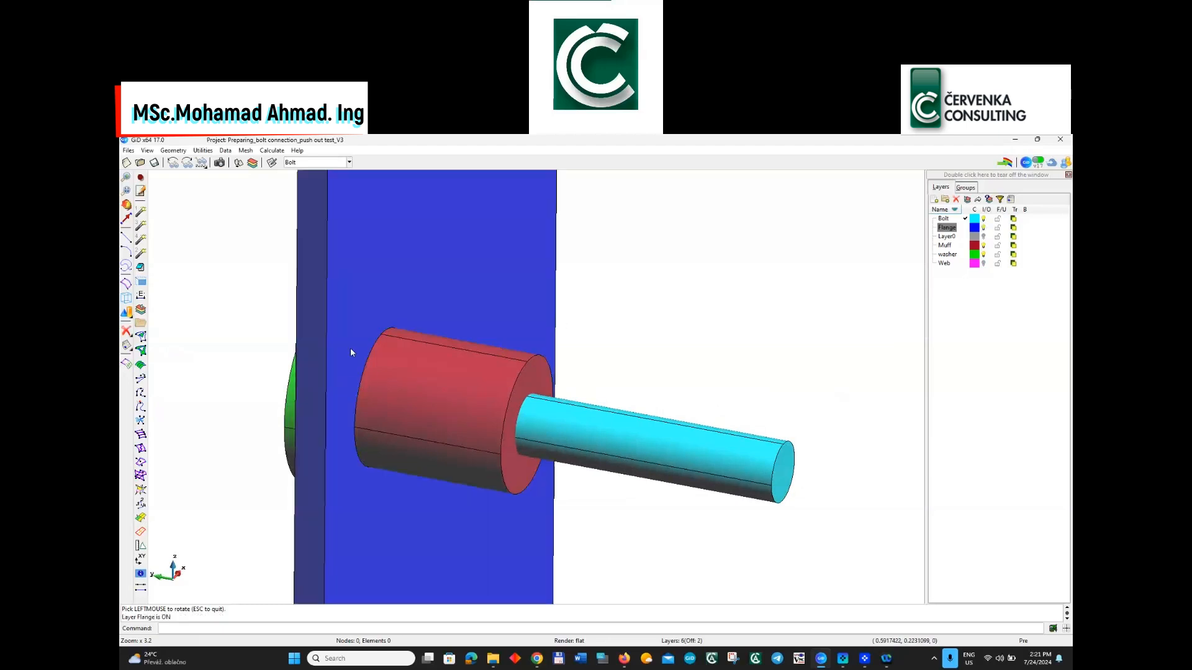
{"action": "left_click", "coordinate": [983, 229]}
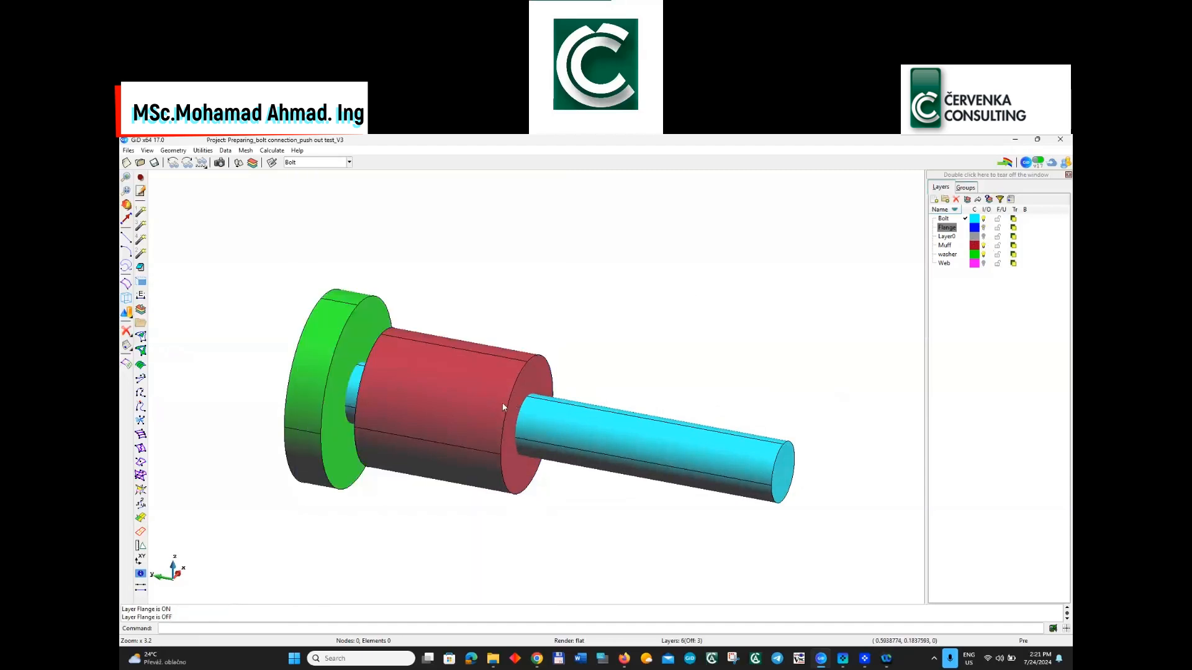
{"action": "scroll", "coordinate": [504, 407], "scroll_direction": "up", "scroll_amount": 2}
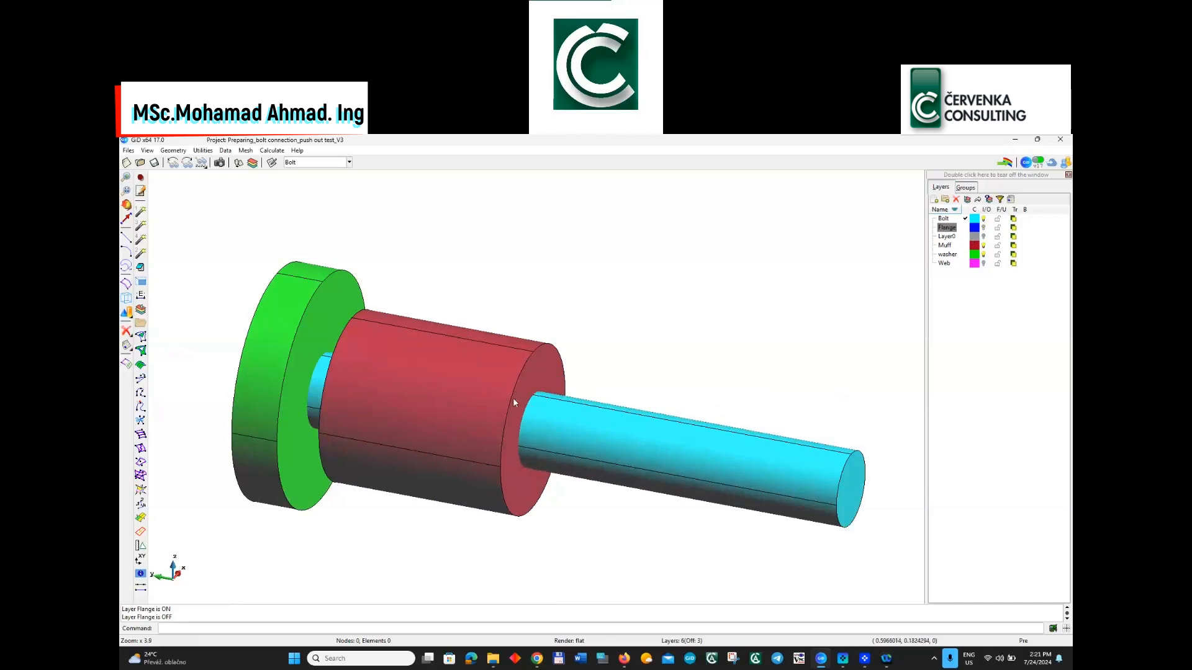
{"action": "scroll", "coordinate": [543, 471], "scroll_direction": "down", "scroll_amount": 1}
{"action": "scroll", "coordinate": [490, 412], "scroll_direction": "up", "scroll_amount": 1}
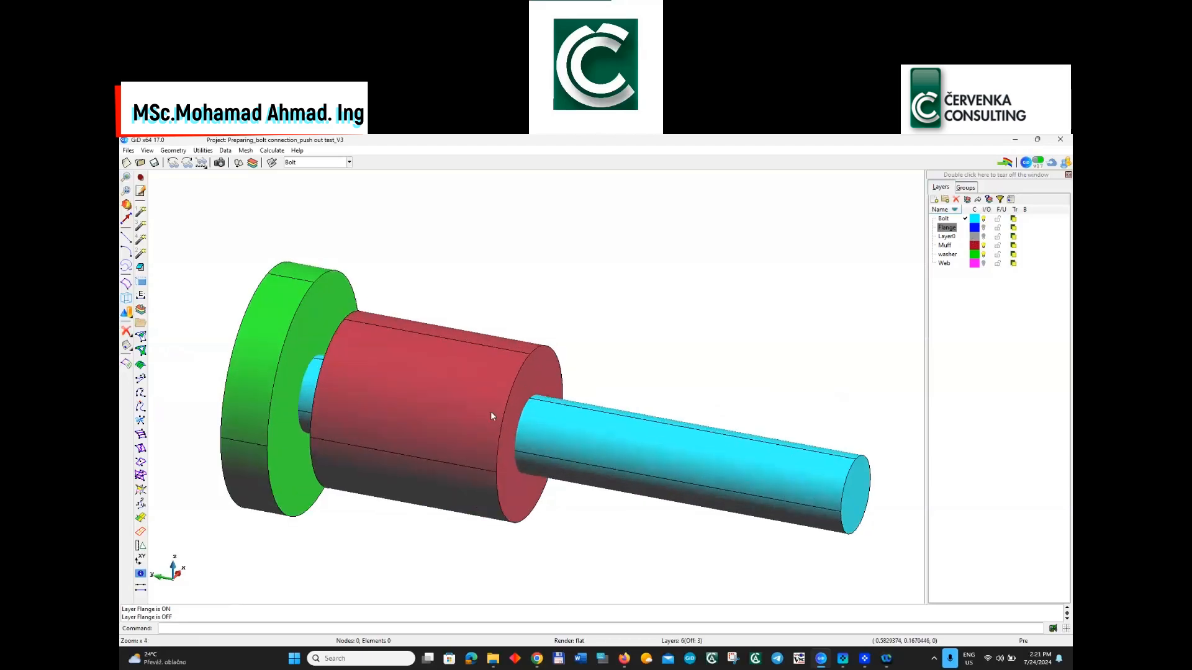
{"action": "left_click_drag", "start_coordinate": [493, 399], "coordinate": [554, 384], "text": "shift"}
{"action": "scroll", "coordinate": [525, 459], "scroll_direction": "down", "scroll_amount": 2}
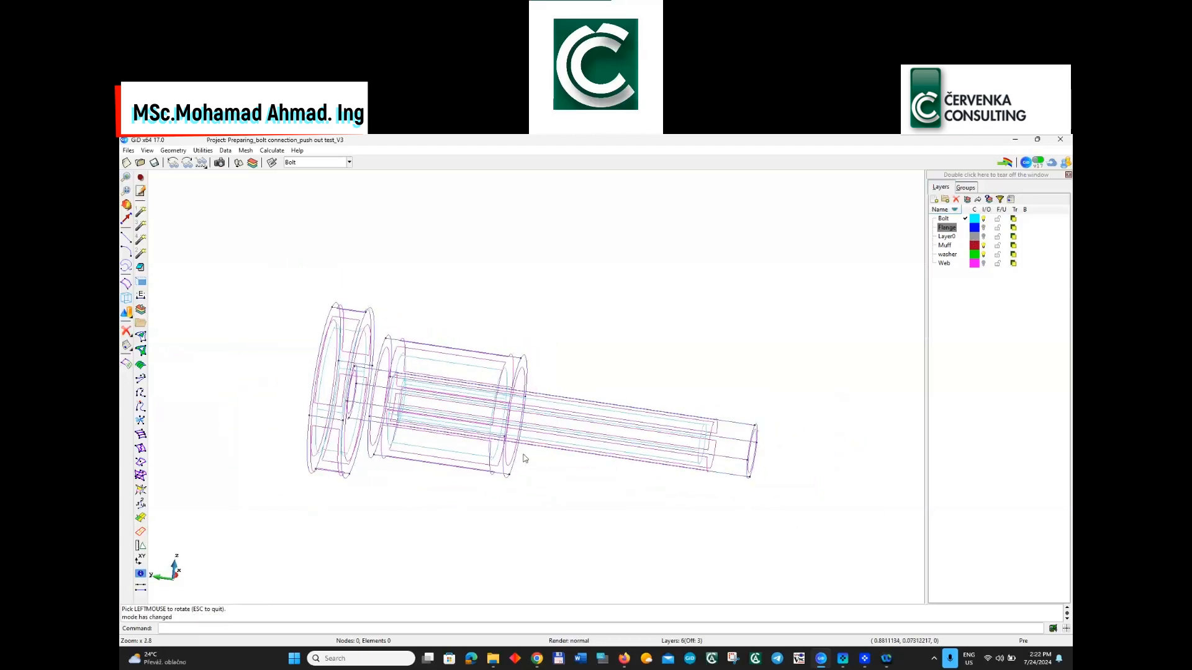
Delete only the bolt's volume in the wireframe view
{"action": "left_click", "coordinate": [126, 332]}
{"action": "left_click", "coordinate": [167, 380]}
{"action": "left_click", "coordinate": [634, 490]}
{"action": "key", "text": "Escape"}
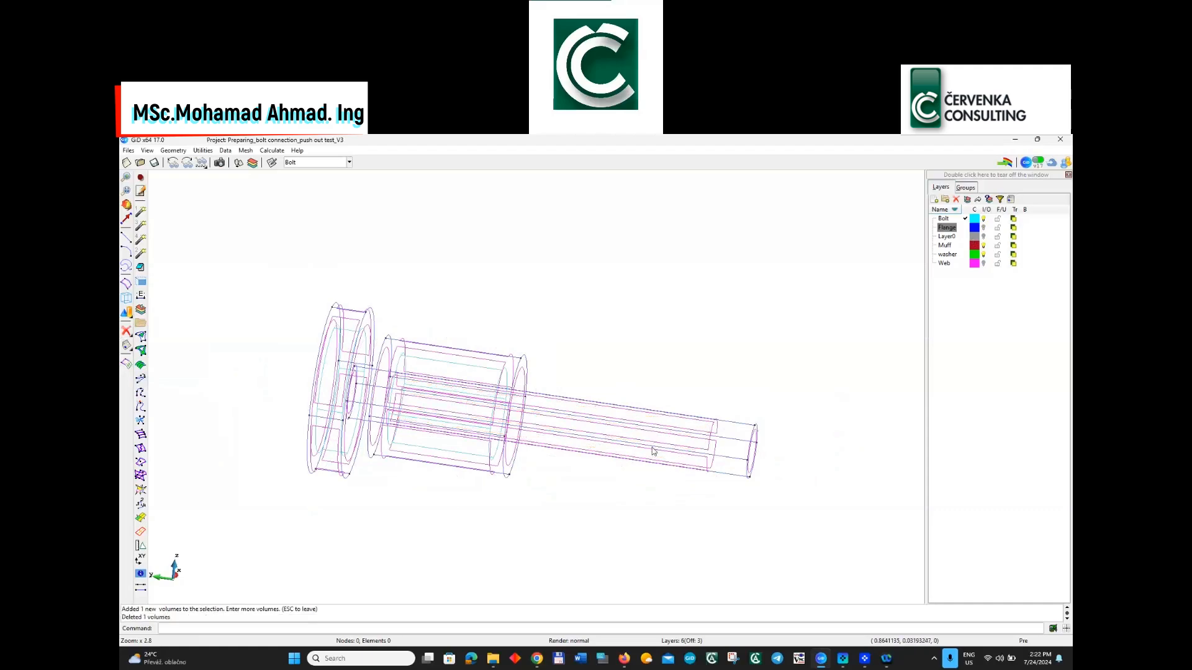
Return to the shaded view and turn off the Bolt layer
{"action": "left_click_drag", "start_coordinate": [643, 364], "coordinate": [626, 369], "text": "shift"}
{"action": "left_click", "coordinate": [126, 340]}
{"action": "left_click", "coordinate": [164, 338]}
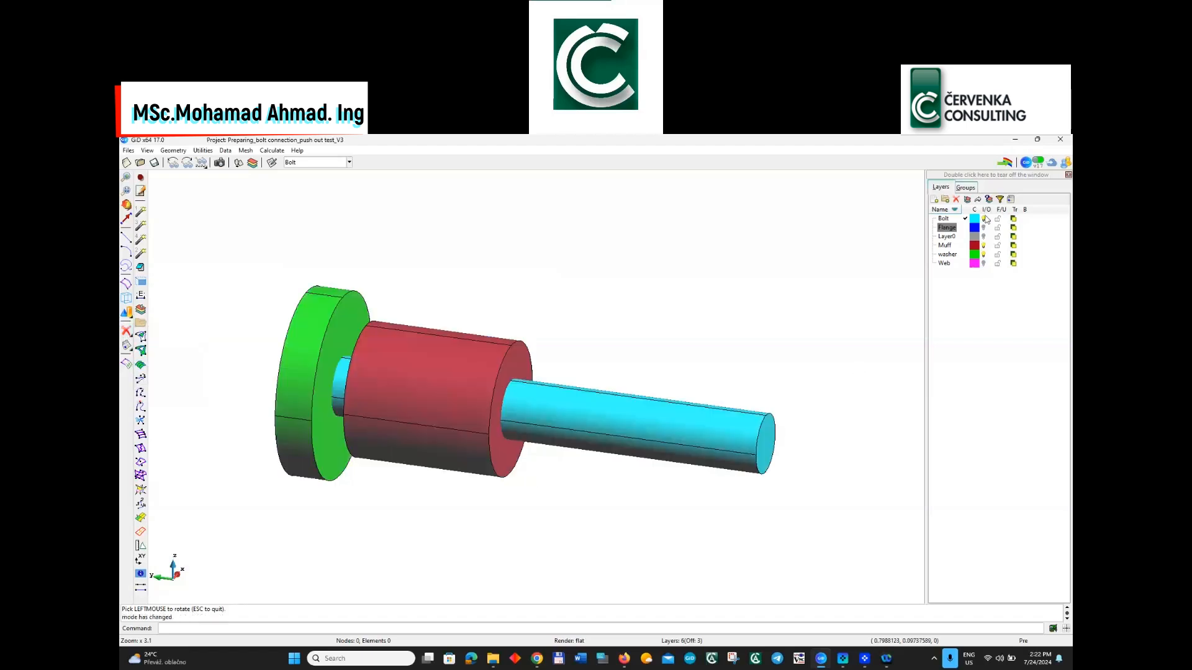
{"action": "left_click", "coordinate": [983, 219]}
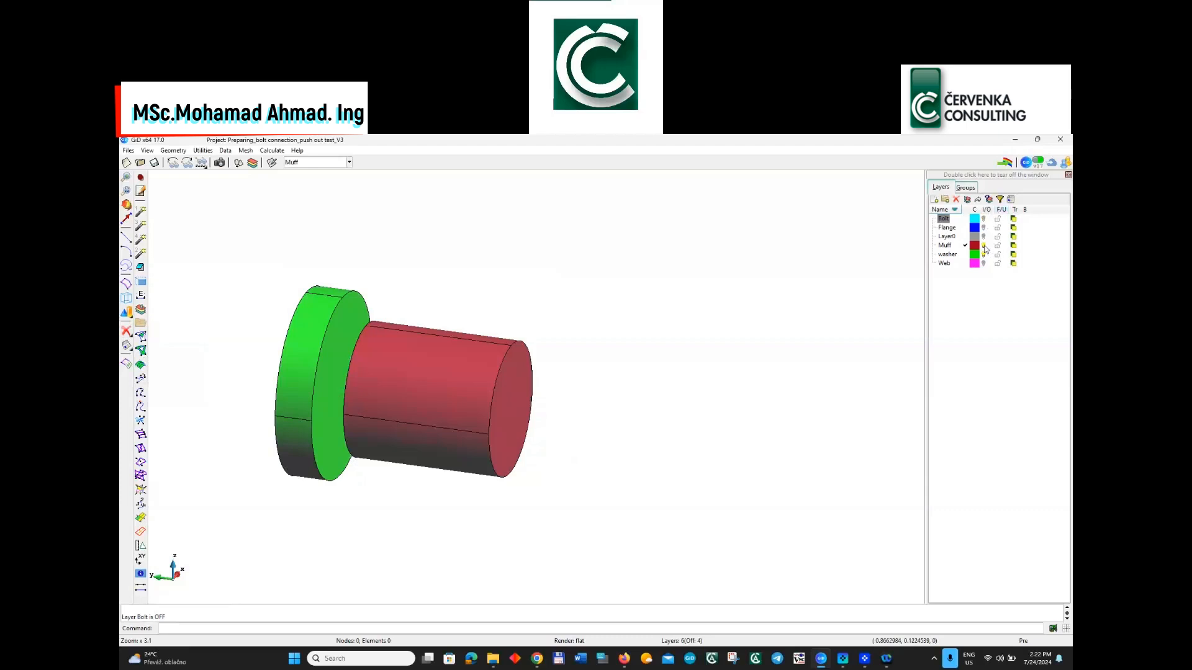
Turn the Bolt layer back on and delete the muff's volume in the wireframe view
{"action": "left_click", "coordinate": [983, 246]}
{"action": "left_click", "coordinate": [983, 246]}
{"action": "left_click", "coordinate": [984, 219]}
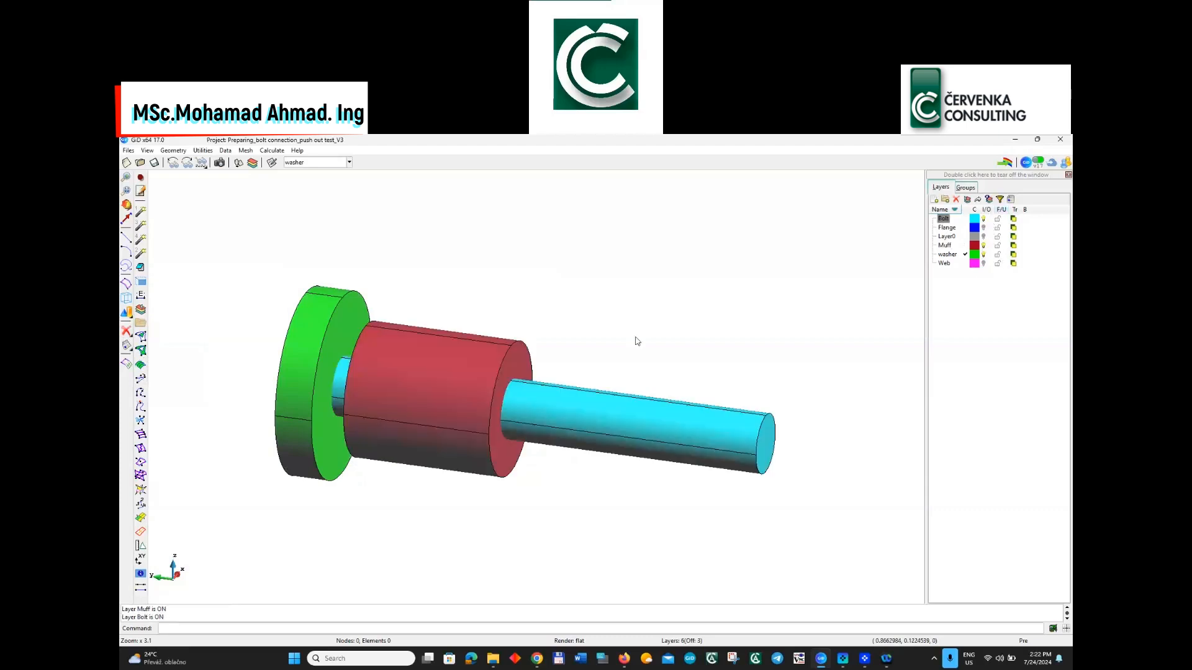
{"action": "key", "text": "Escape"}
{"action": "left_click", "coordinate": [127, 333]}
{"action": "left_click", "coordinate": [165, 380]}
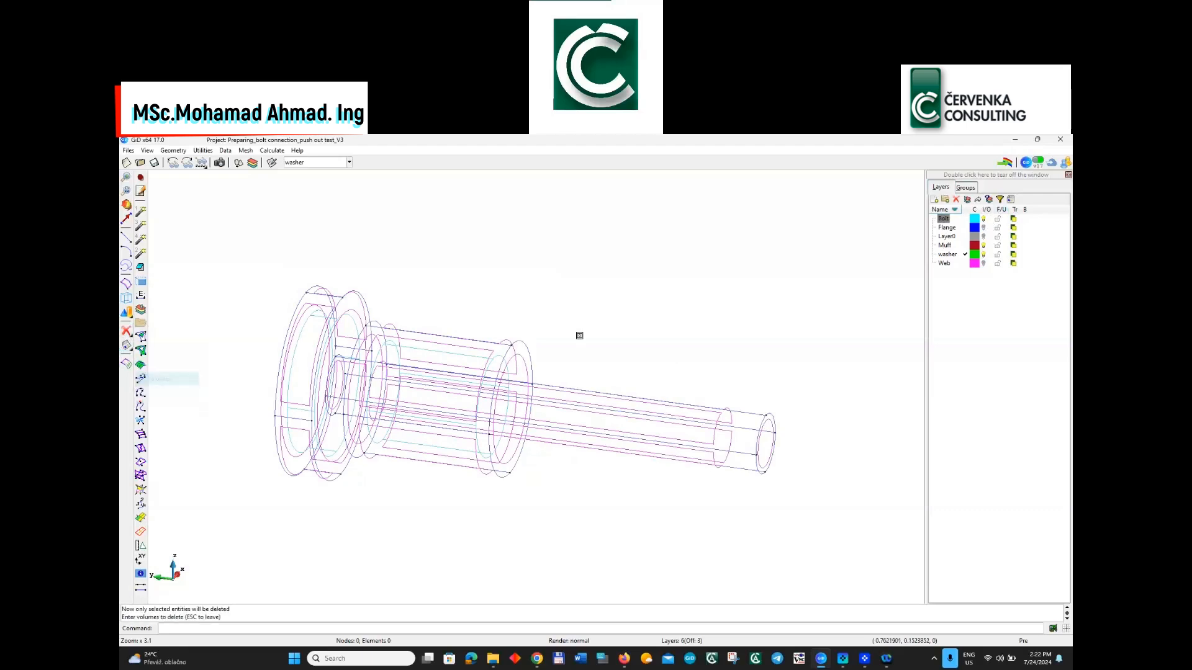
{"action": "left_click", "coordinate": [485, 362]}
{"action": "key", "text": "Escape"}
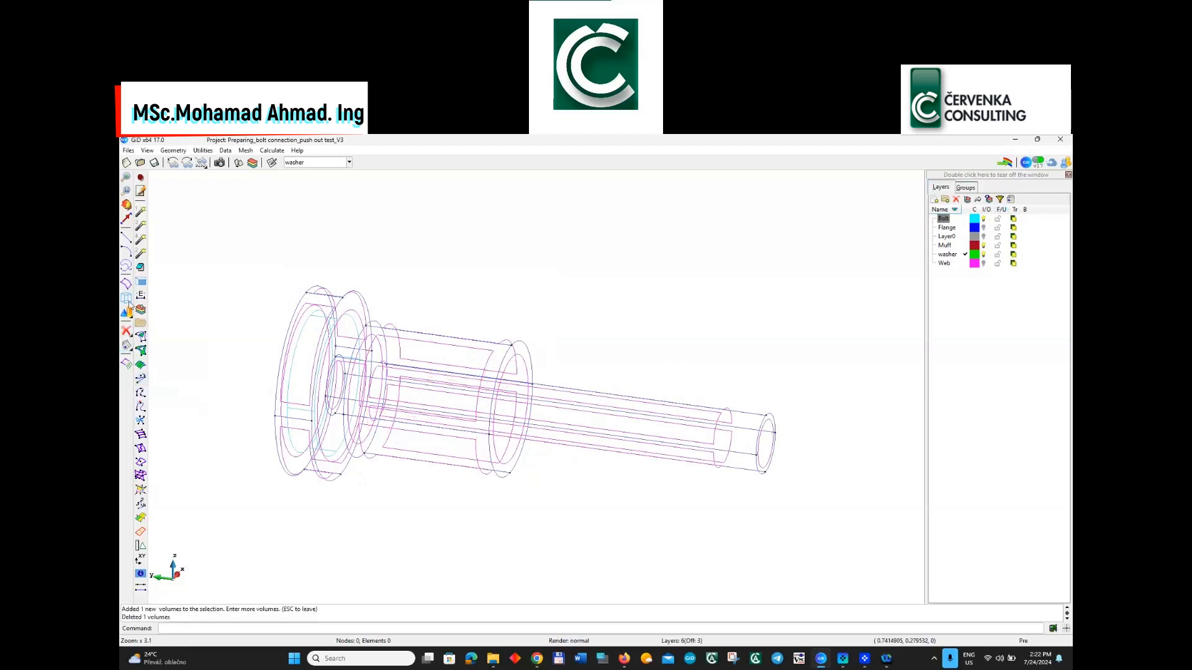
Delete the bolt's lateral surfaces and the muff's two annular end faces, and turn off the washer layer
{"action": "left_click", "coordinate": [126, 333]}
{"action": "left_click", "coordinate": [158, 366]}
{"action": "left_click", "coordinate": [718, 378]}
{"action": "left_click", "coordinate": [662, 513]}
{"action": "key", "text": "ctrl+f"}
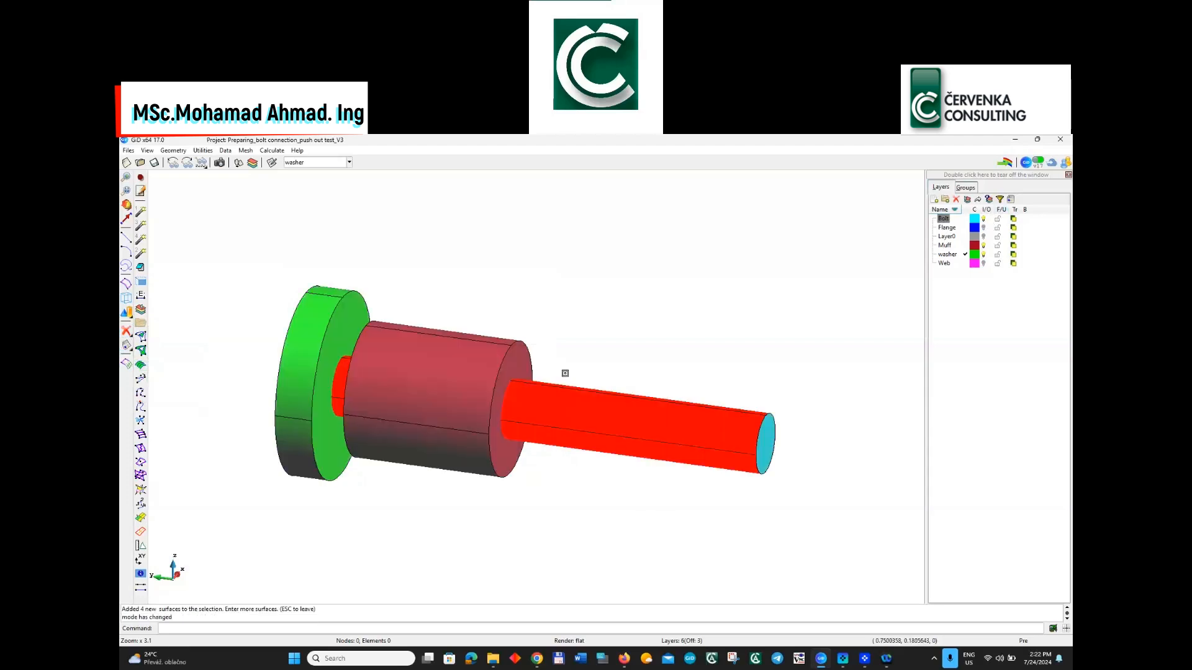
{"action": "left_click", "coordinate": [544, 406]}
{"action": "left_click_drag", "start_coordinate": [699, 416], "coordinate": [351, 379], "text": "shift"}
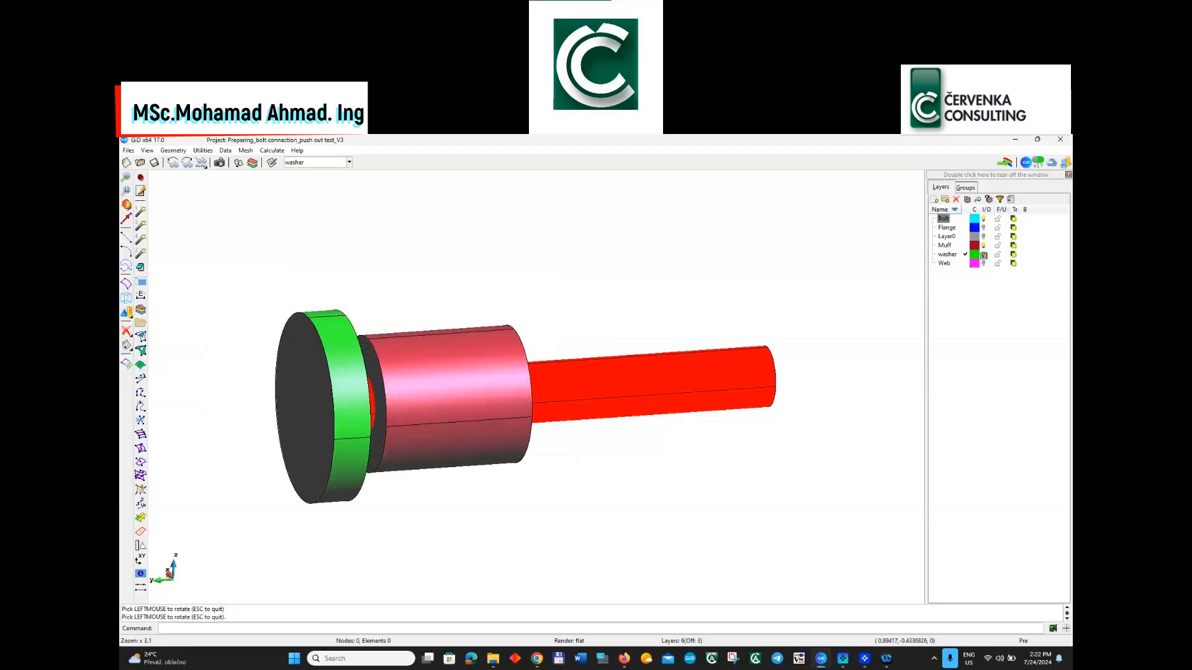
{"action": "left_click", "coordinate": [986, 255]}
{"action": "key", "text": "Escape"}
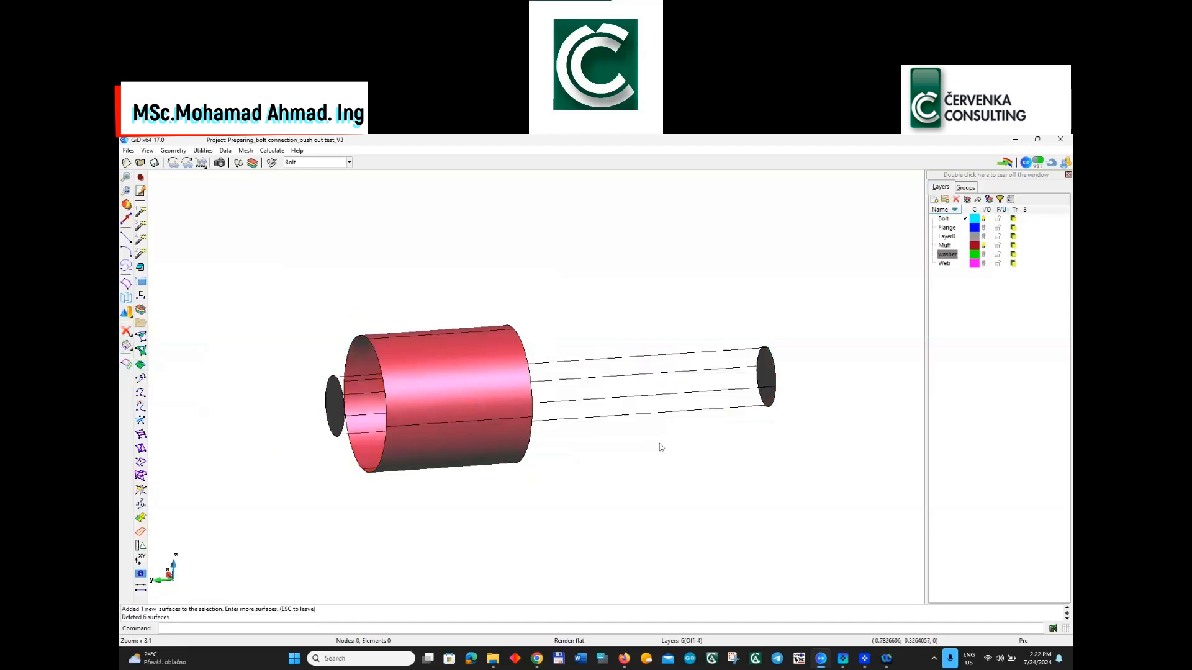
Set up a translation copy of surfaces with extrusion to volumes and Collapse enabled
{"action": "left_click_drag", "start_coordinate": [485, 440], "coordinate": [684, 412], "text": "shift"}
{"action": "key", "text": "F6"}
{"action": "scroll", "coordinate": [507, 467], "scroll_direction": "up", "scroll_amount": 2}
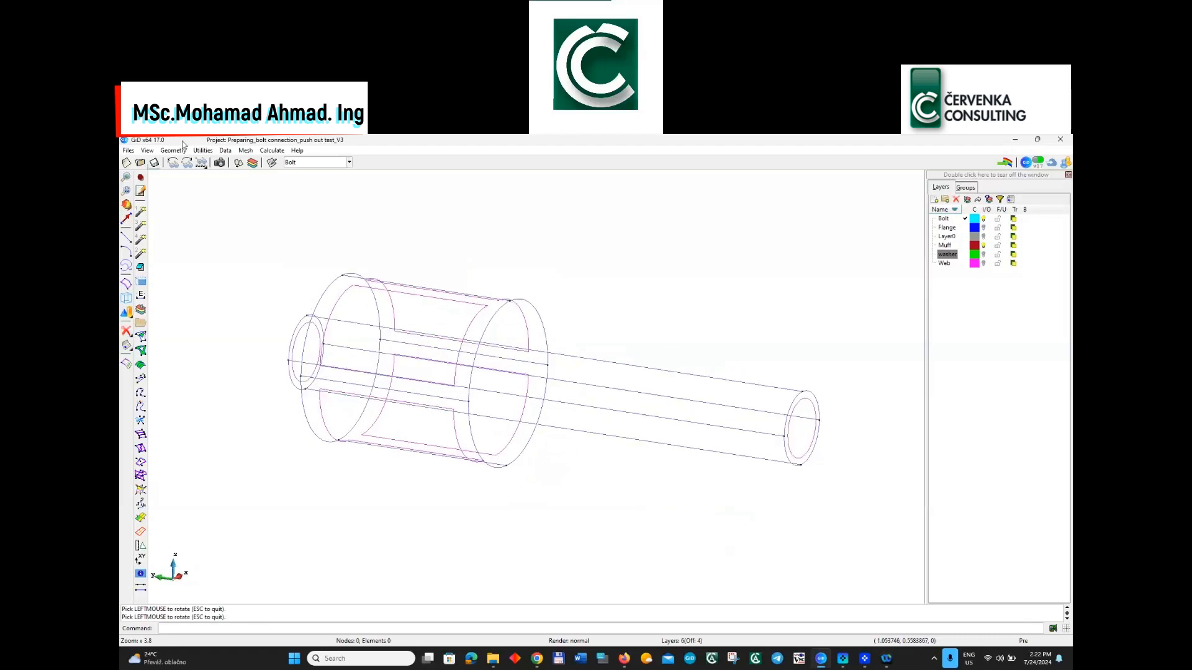
{"action": "left_click", "coordinate": [196, 151]}
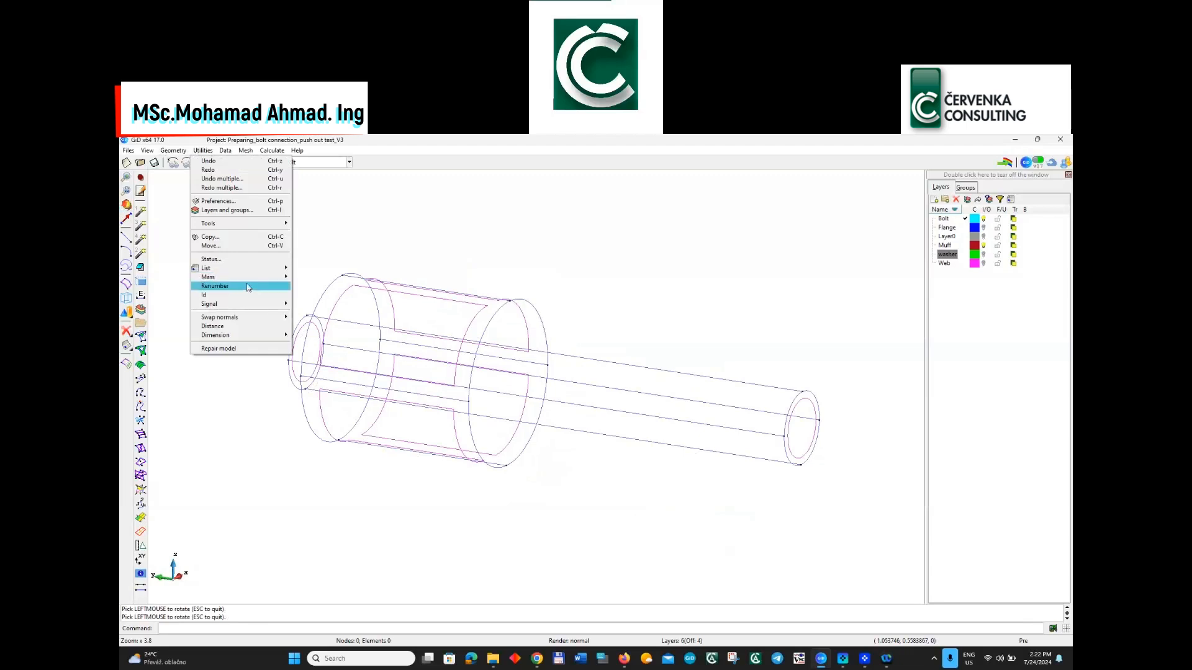
{"action": "left_click", "coordinate": [248, 238]}
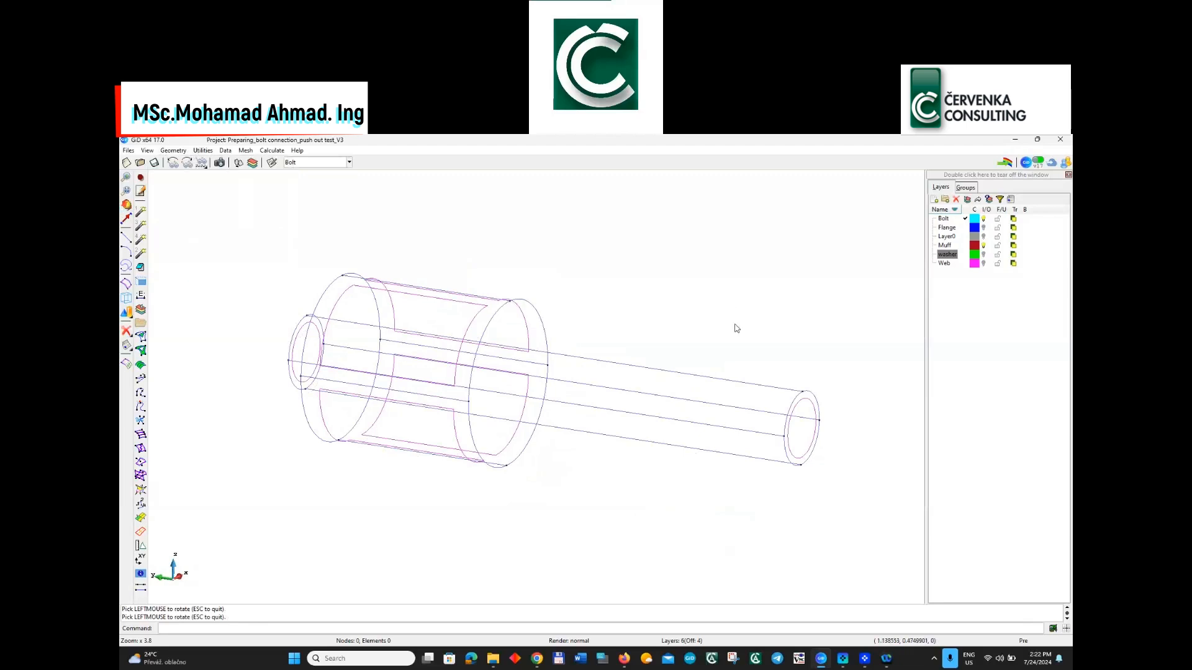
{"action": "scroll", "coordinate": [329, 415], "scroll_direction": "down", "scroll_amount": 2}
{"action": "scroll", "coordinate": [592, 406], "scroll_direction": "up", "scroll_amount": 1}
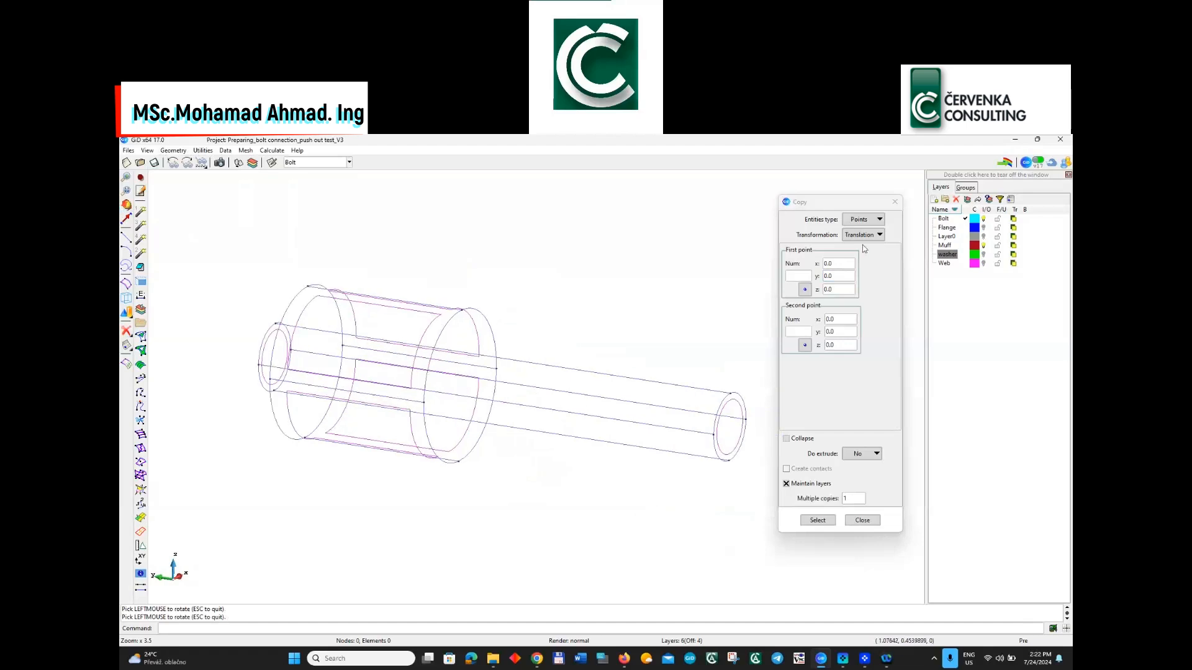
{"action": "left_click", "coordinate": [863, 220]}
{"action": "left_click", "coordinate": [862, 249]}
{"action": "left_click", "coordinate": [863, 454]}
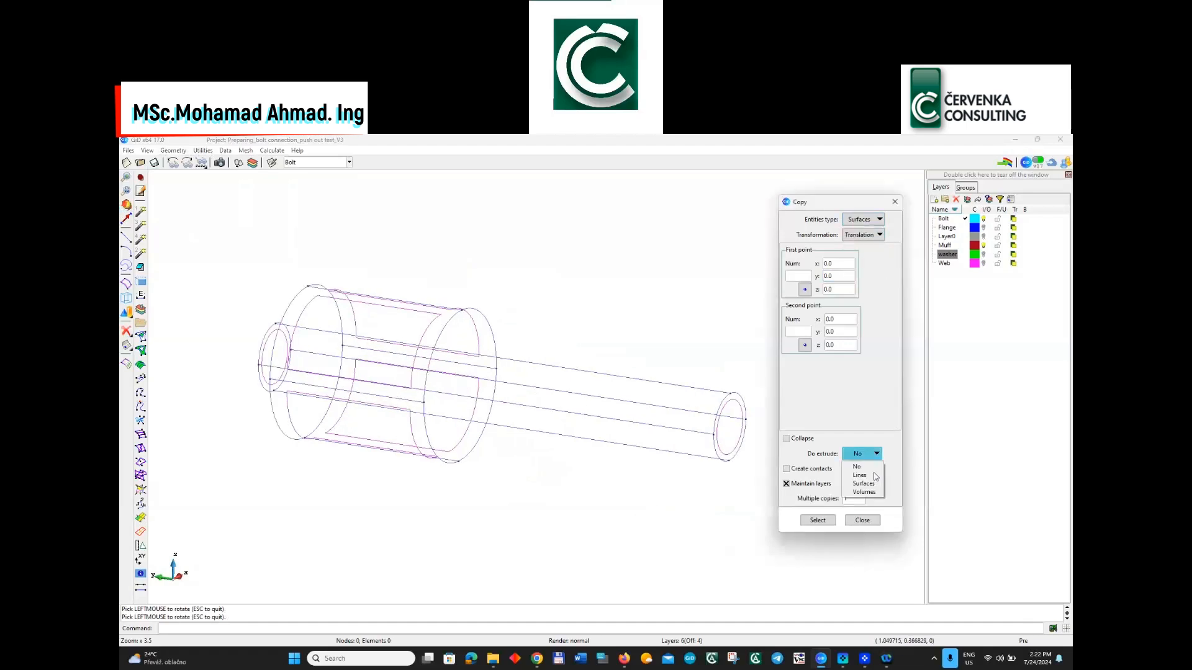
{"action": "left_click", "coordinate": [863, 491]}
{"action": "left_click", "coordinate": [786, 438]}
Measure the distance from the bolt's free end to the muff's nearest end face
{"action": "left_click", "coordinate": [203, 150]}
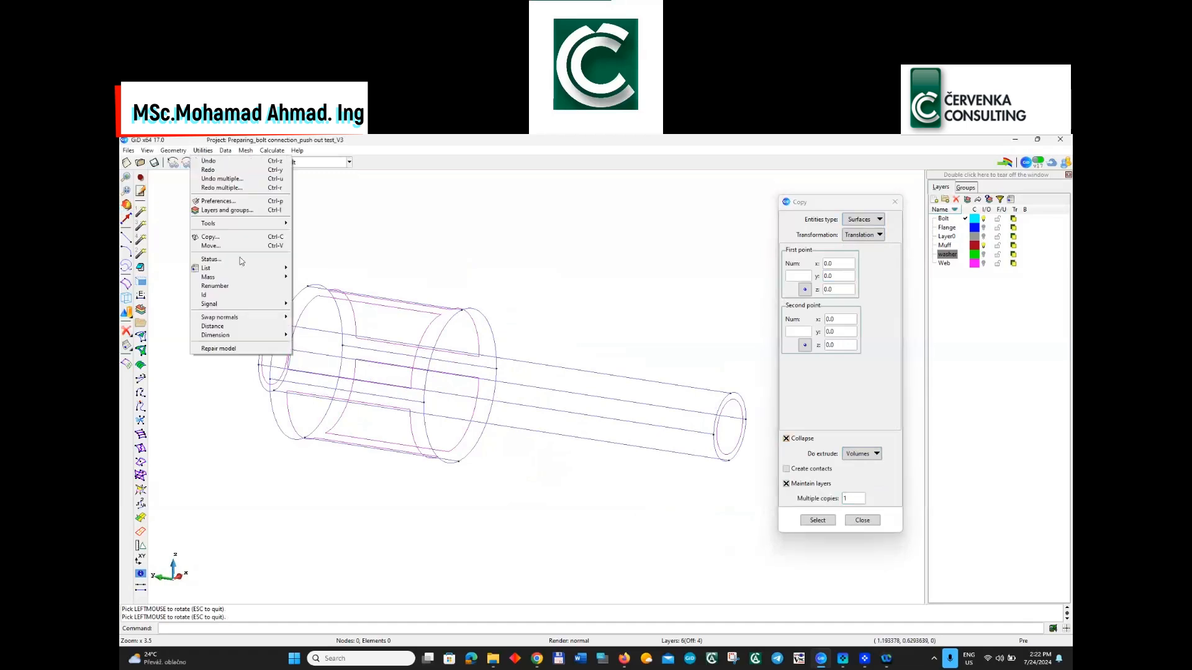
{"action": "left_click", "coordinate": [244, 326]}
{"action": "left_click", "coordinate": [713, 435]}
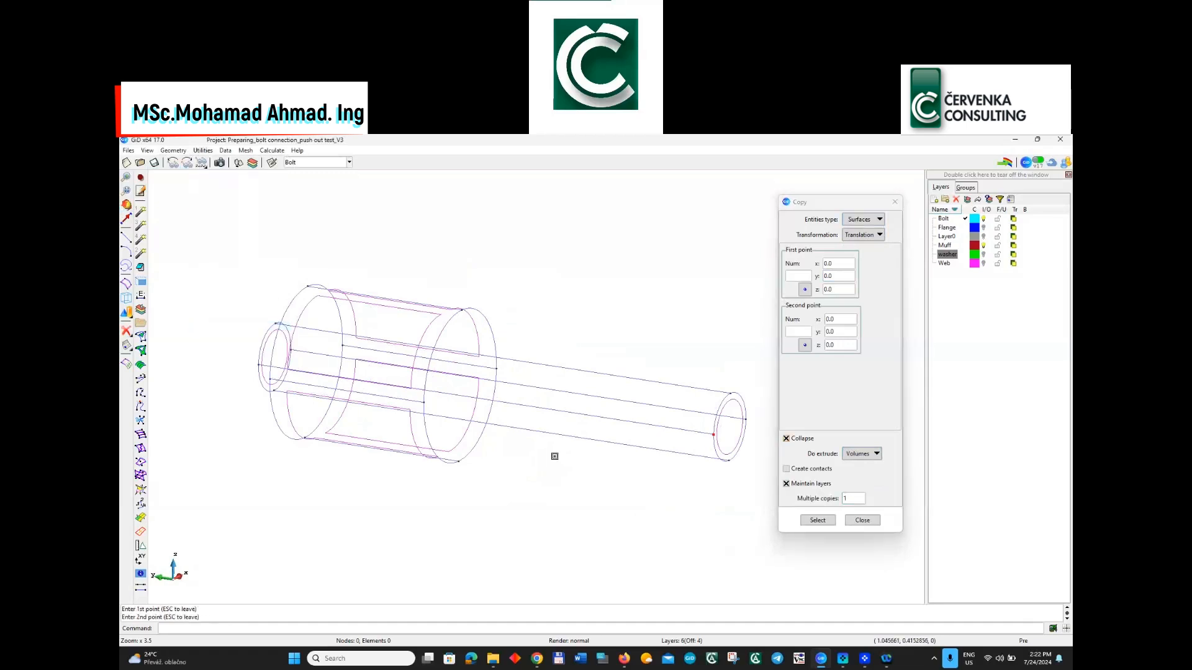
{"action": "left_click", "coordinate": [423, 403]}
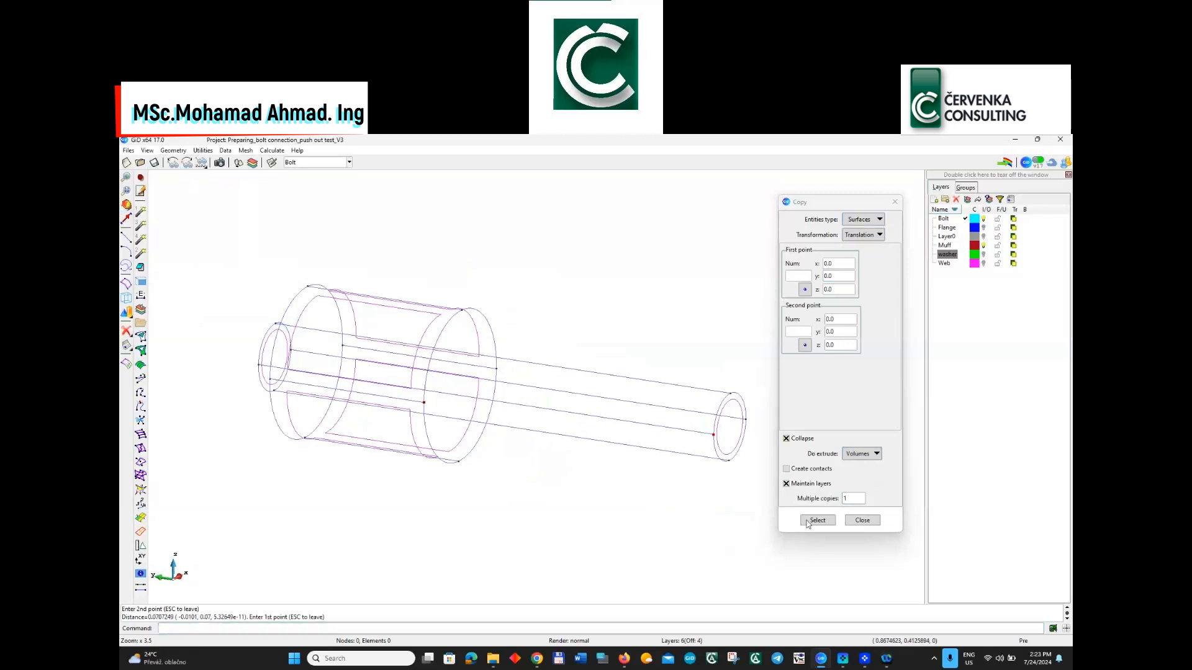
Extrude the bolt's free end face into a volume up to the muff with a y translation of 0.07
{"action": "left_click", "coordinate": [843, 331]}
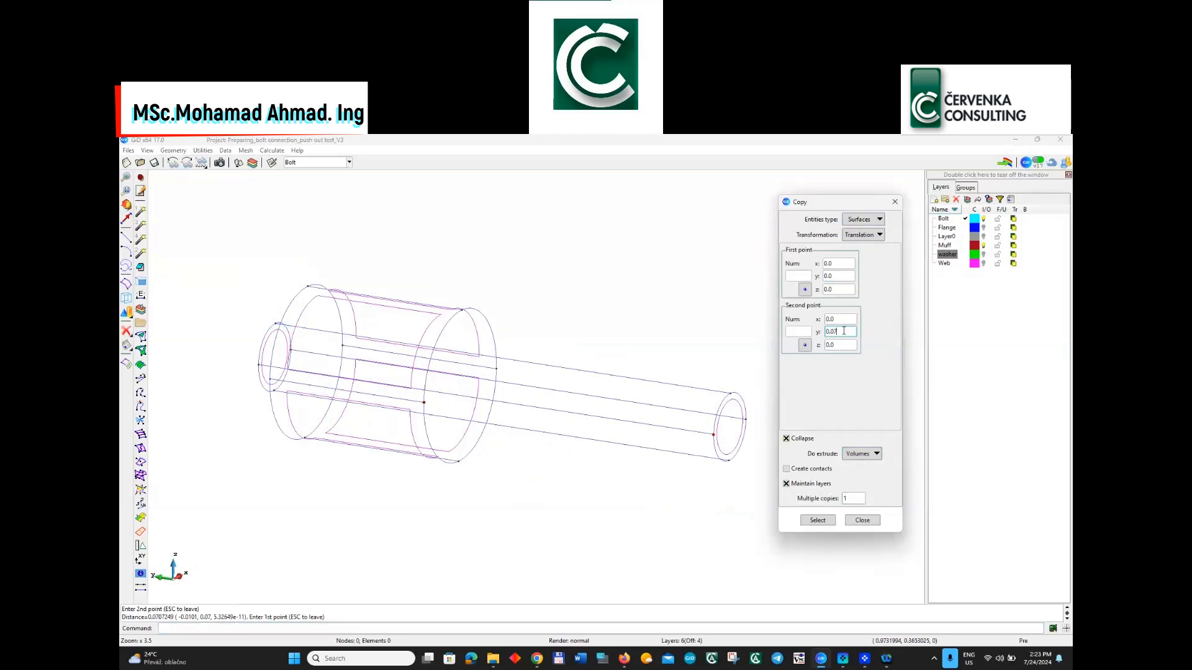
{"action": "type", "text": "7"}
{"action": "left_click", "coordinate": [816, 520]}
{"action": "left_click", "coordinate": [713, 428]}
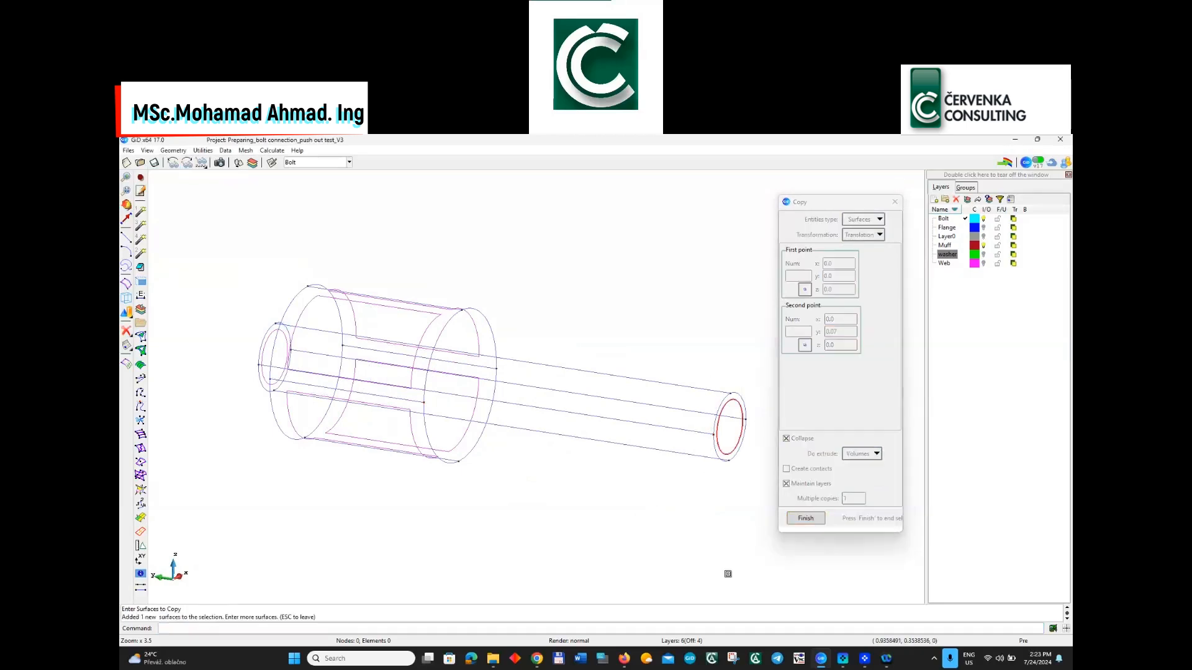
{"action": "key", "text": "Escape"}
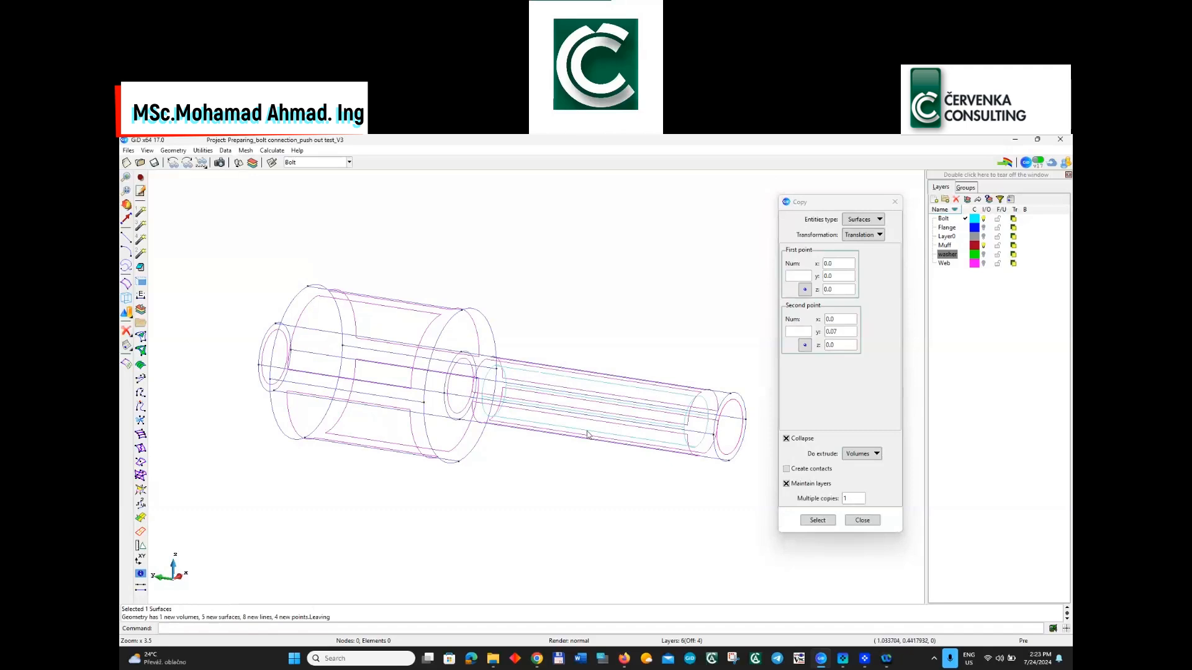
Extrude the new bolt volume's inner end face through the muff, taking the translation from points on the muff's two end circles
{"action": "key", "text": "F2"}
{"action": "key", "text": "F2"}
{"action": "scroll", "coordinate": [447, 386], "scroll_direction": "up", "scroll_amount": 1}
{"action": "scroll", "coordinate": [526, 402], "scroll_direction": "down", "scroll_amount": 1}
{"action": "key", "text": "F2"}
{"action": "scroll", "coordinate": [549, 369], "scroll_direction": "up", "scroll_amount": 1}
{"action": "mouse_move", "coordinate": [485, 385]}
{"action": "left_mouse_down", "text": "shift"}
{"action": "mouse_move", "coordinate": [343, 428]}
{"action": "mouse_move", "coordinate": [372, 503]}
{"action": "mouse_move", "coordinate": [356, 319]}
{"action": "mouse_move", "coordinate": [356, 384]}
{"action": "mouse_move", "coordinate": [577, 452]}
{"action": "mouse_move", "coordinate": [529, 314]}
{"action": "mouse_move", "coordinate": [518, 334]}
{"action": "left_mouse_up", "text": "shift"}
{"action": "key", "text": "F2"}
{"action": "left_click_drag", "start_coordinate": [565, 372], "coordinate": [659, 425]}
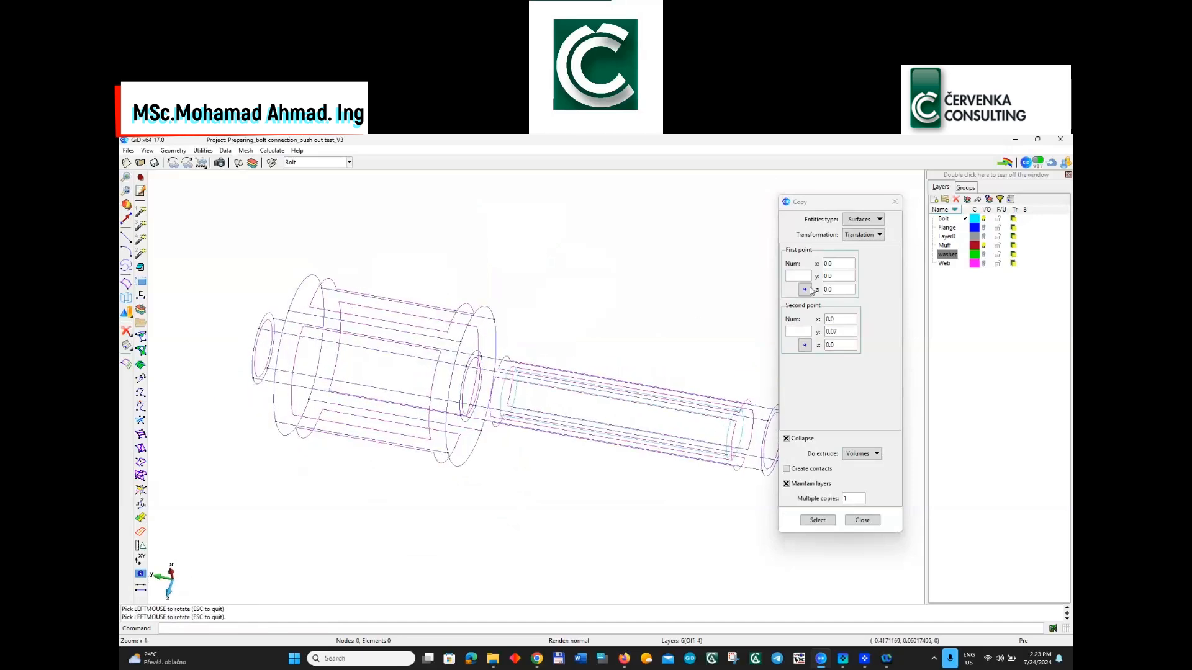
{"action": "left_click", "coordinate": [804, 290]}
{"action": "left_click", "coordinate": [462, 342]}
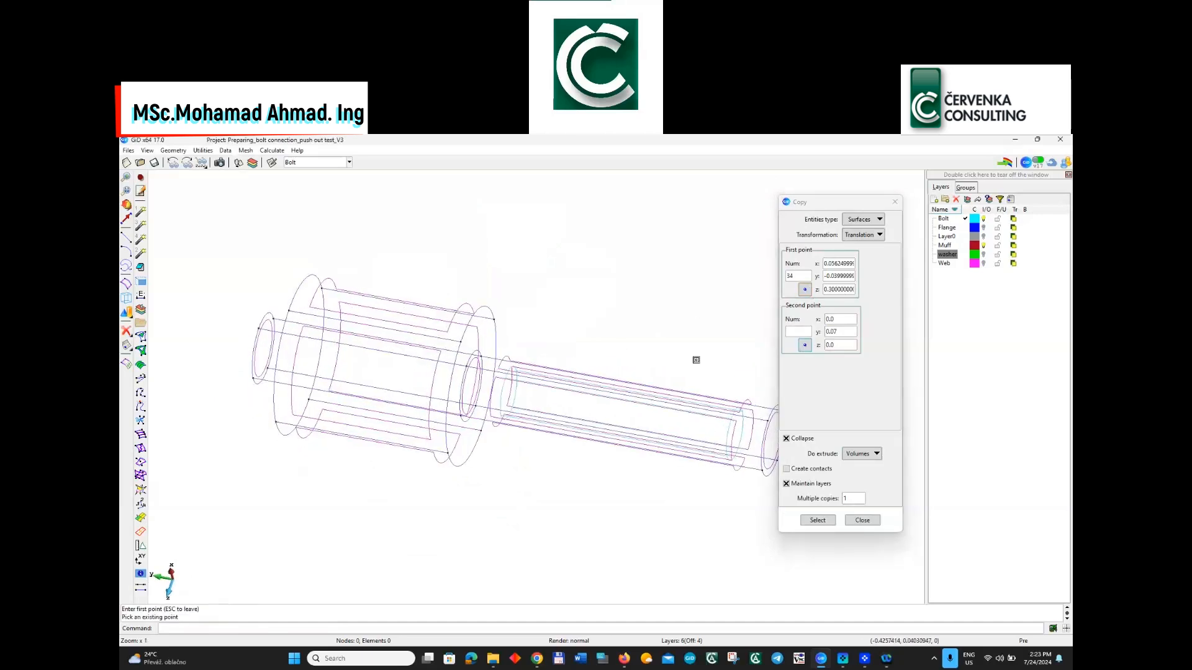
{"action": "left_click", "coordinate": [289, 311]}
{"action": "left_click", "coordinate": [829, 521]}
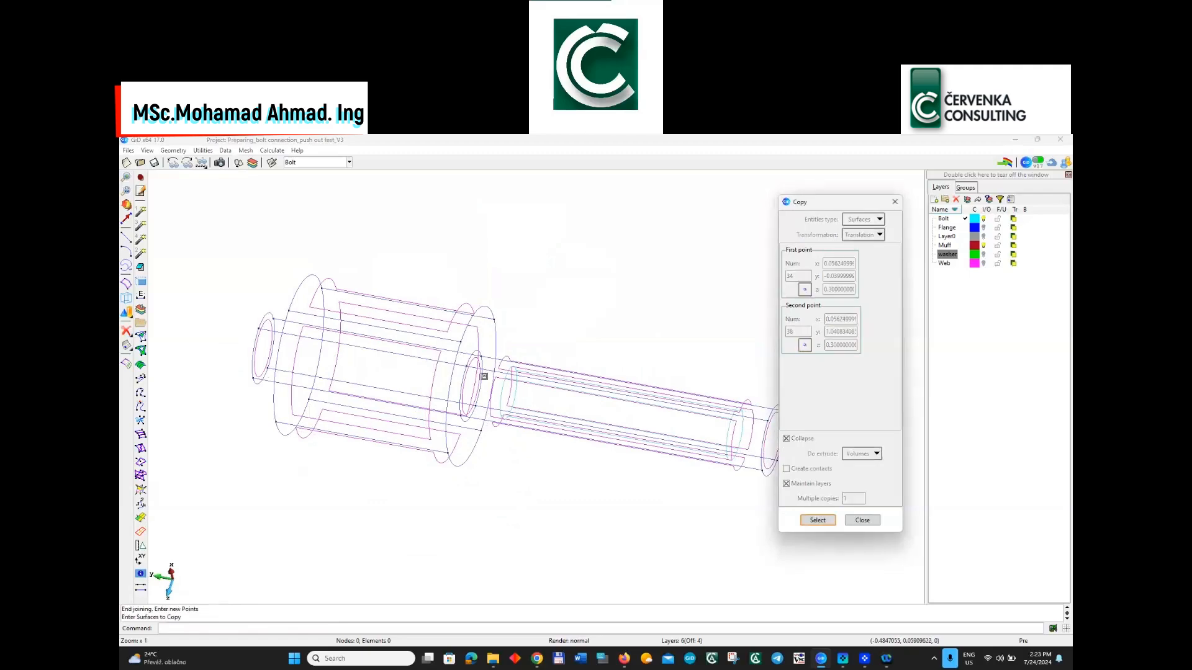
{"action": "scroll", "coordinate": [474, 365], "scroll_direction": "up", "scroll_amount": 3}
{"action": "left_click", "coordinate": [475, 360]}
{"action": "key", "text": "Escape"}
{"action": "scroll", "coordinate": [530, 438], "scroll_direction": "down", "scroll_amount": 6}
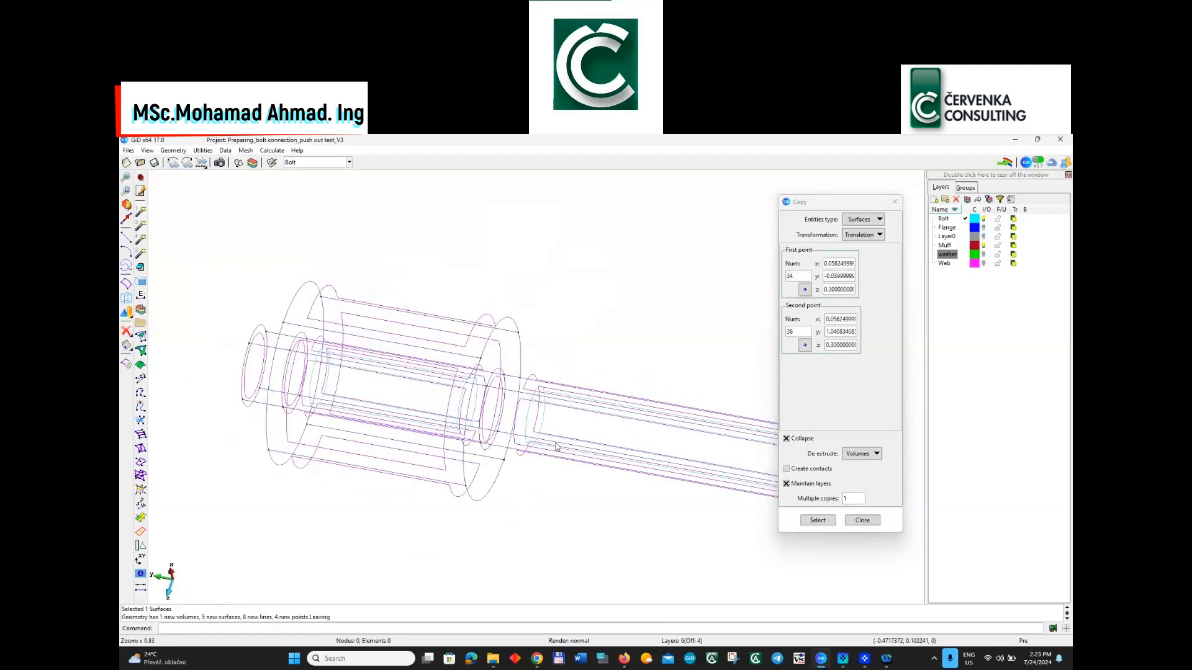
Extrude the bolt face at the muff's washer-side end to the bolt's outer end, picking existing points for the translation
{"action": "left_click_drag", "start_coordinate": [530, 436], "coordinate": [620, 404], "text": "shift"}
{"action": "key", "text": "F6"}
{"action": "scroll", "coordinate": [489, 406], "scroll_direction": "up", "scroll_amount": 2}
{"action": "left_click_drag", "start_coordinate": [521, 537], "coordinate": [485, 537], "text": "shift"}
{"action": "key", "text": "F6"}
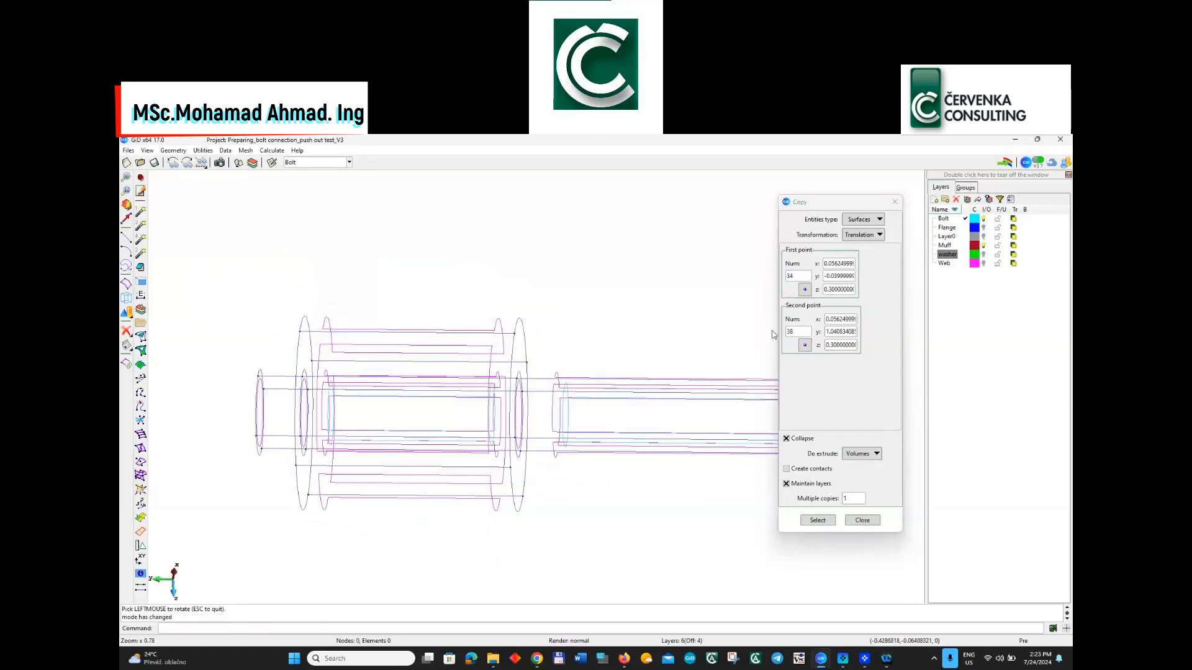
{"action": "left_click", "coordinate": [806, 290]}
{"action": "left_click", "coordinate": [309, 391]}
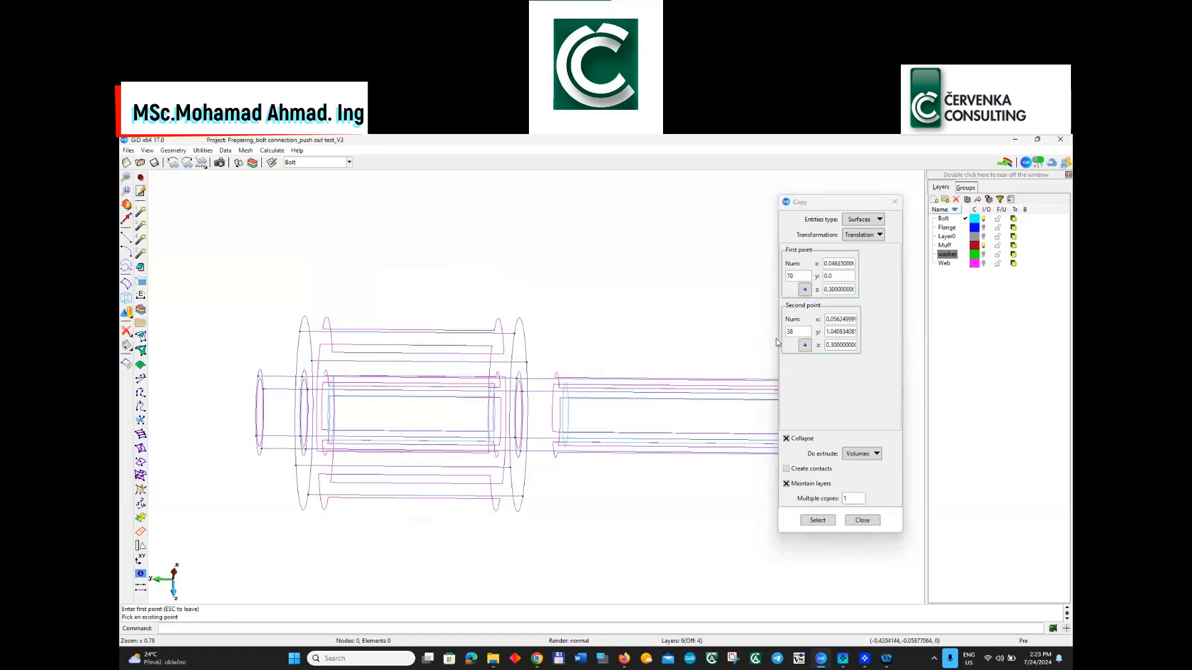
{"action": "left_click", "coordinate": [807, 346]}
{"action": "left_click", "coordinate": [817, 521]}
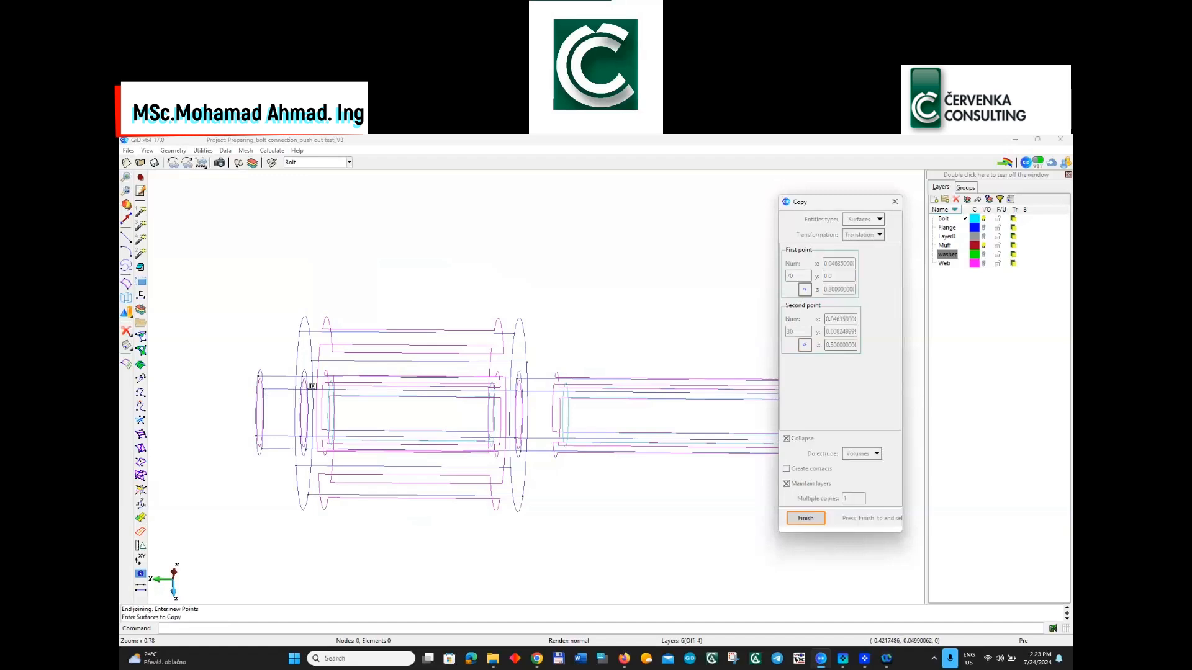
{"action": "left_click", "coordinate": [308, 381]}
{"action": "key", "text": "Escape"}
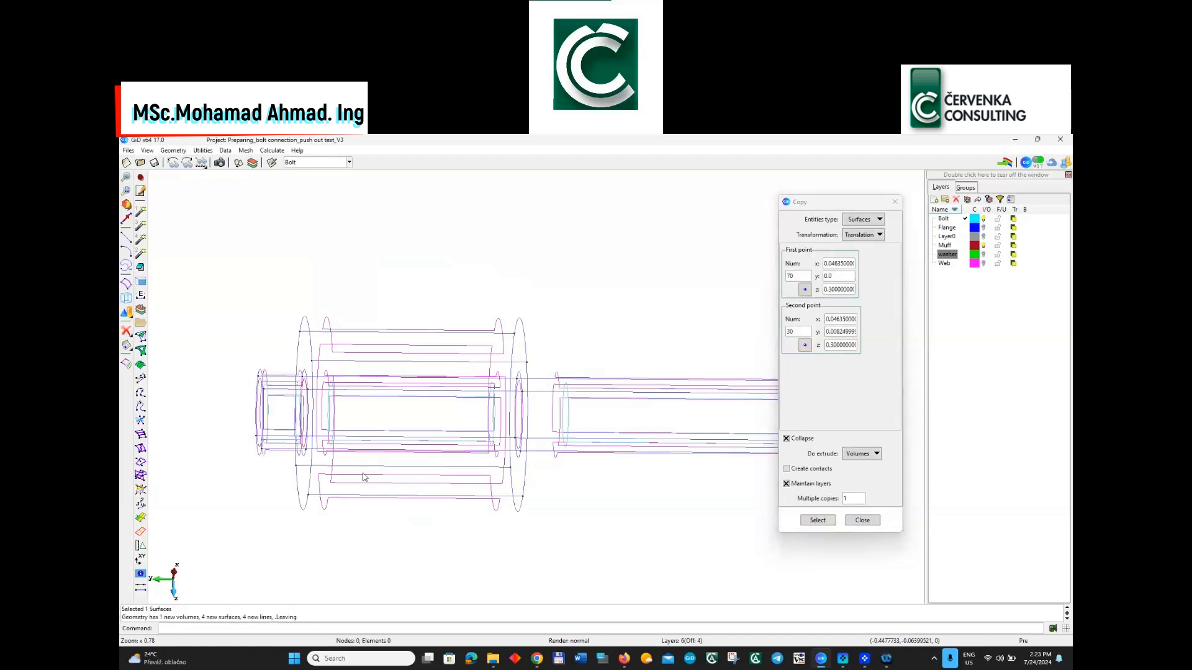
Examine the three bolt segments in the shaded view, temporarily hiding the Muff layer
{"action": "key", "text": "F3"}
{"action": "scroll", "coordinate": [363, 467], "scroll_direction": "down", "scroll_amount": 2}
{"action": "mouse_move", "coordinate": [442, 439]}
{"action": "left_mouse_down", "text": "shift"}
{"action": "mouse_move", "coordinate": [250, 446]}
{"action": "mouse_move", "coordinate": [280, 440]}
{"action": "left_mouse_up", "text": "shift"}
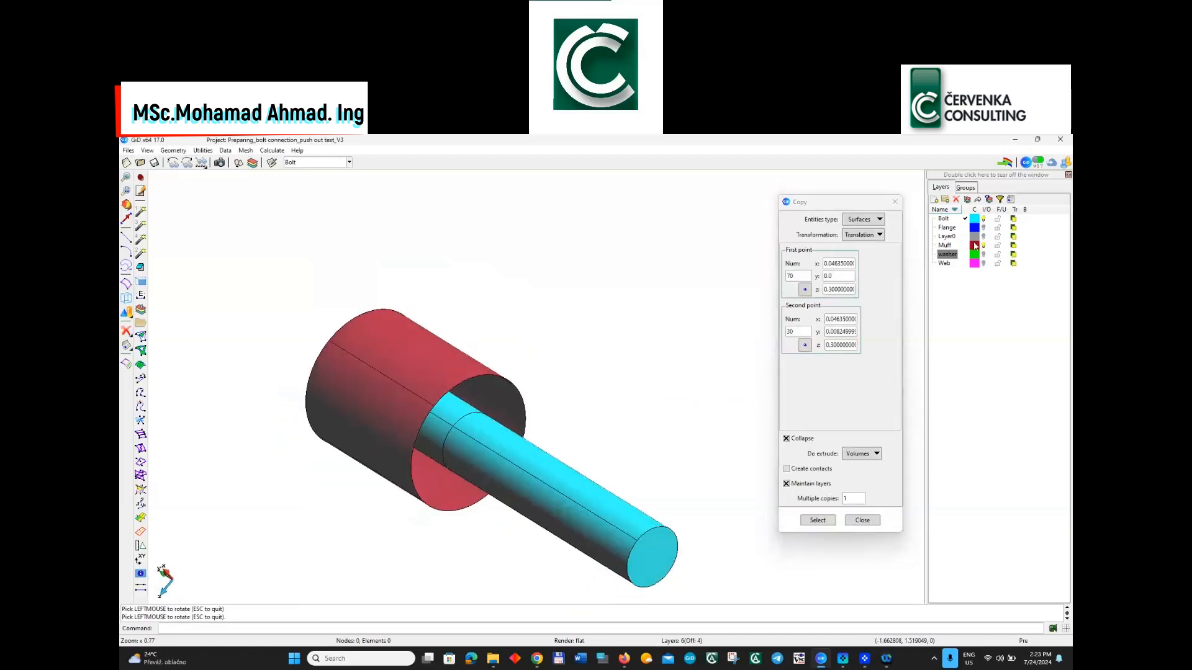
{"action": "left_click", "coordinate": [983, 245]}
{"action": "scroll", "coordinate": [466, 399], "scroll_direction": "up", "scroll_amount": 2}
{"action": "left_click_drag", "start_coordinate": [395, 426], "coordinate": [453, 428], "text": "shift"}
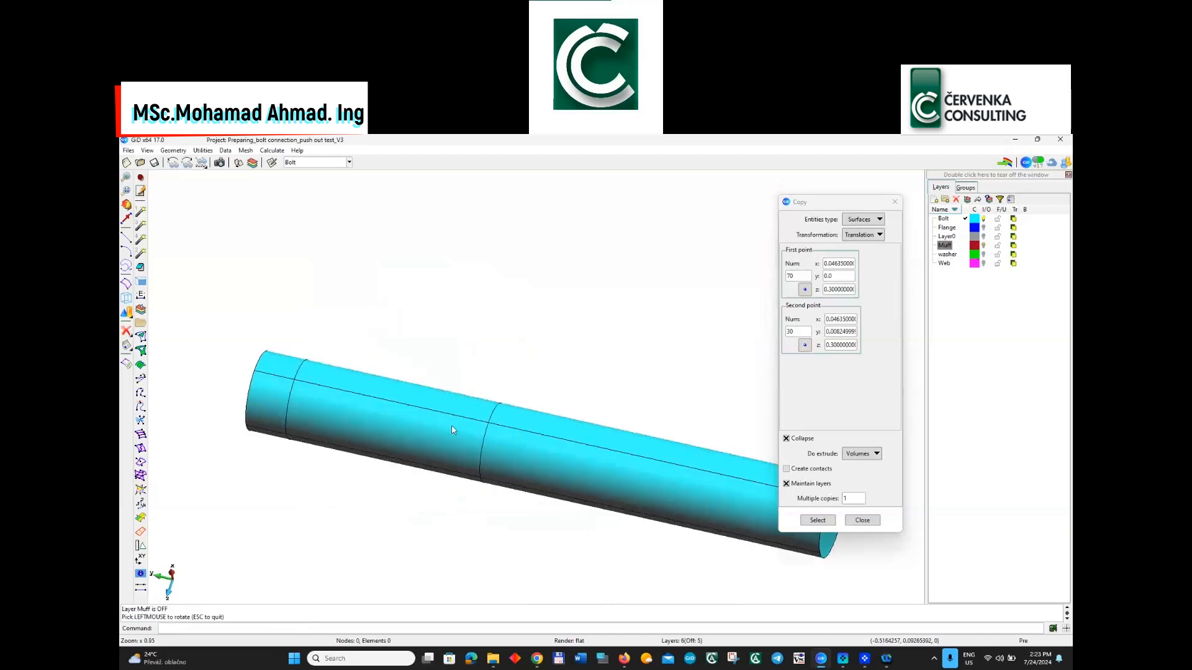
{"action": "scroll", "coordinate": [274, 394], "scroll_direction": "down", "scroll_amount": 3}
{"action": "left_click_drag", "start_coordinate": [601, 498], "coordinate": [488, 458], "text": "shift"}
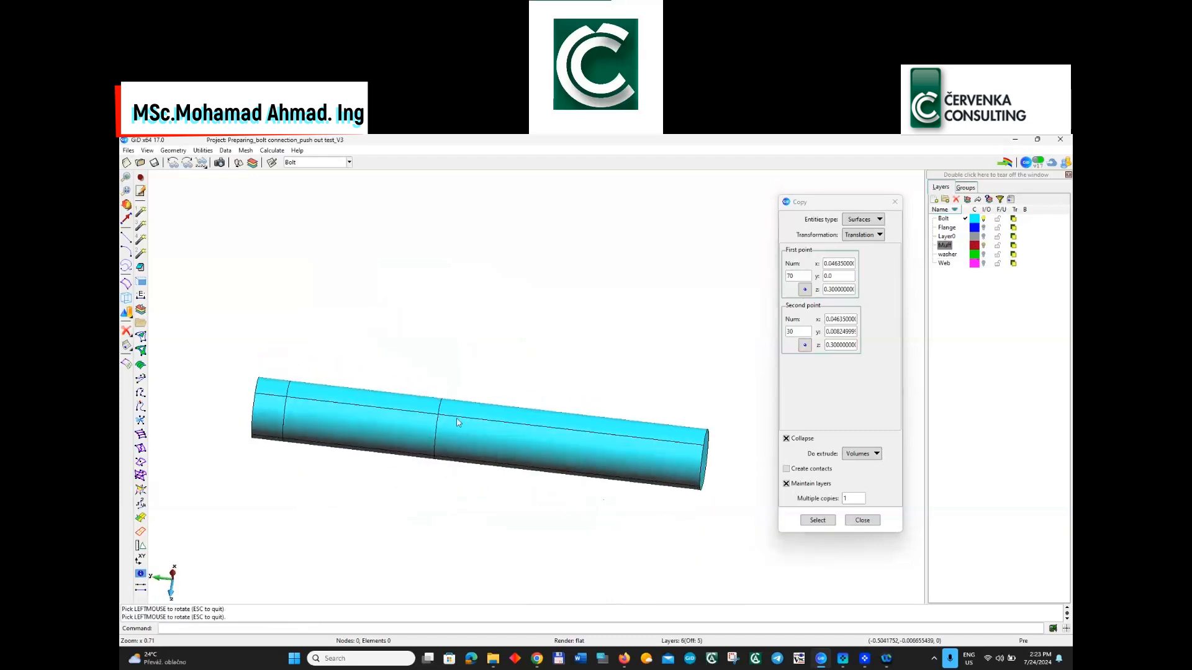
{"action": "left_click", "coordinate": [983, 246]}
{"action": "left_click_drag", "start_coordinate": [646, 482], "coordinate": [535, 487], "text": "shift"}
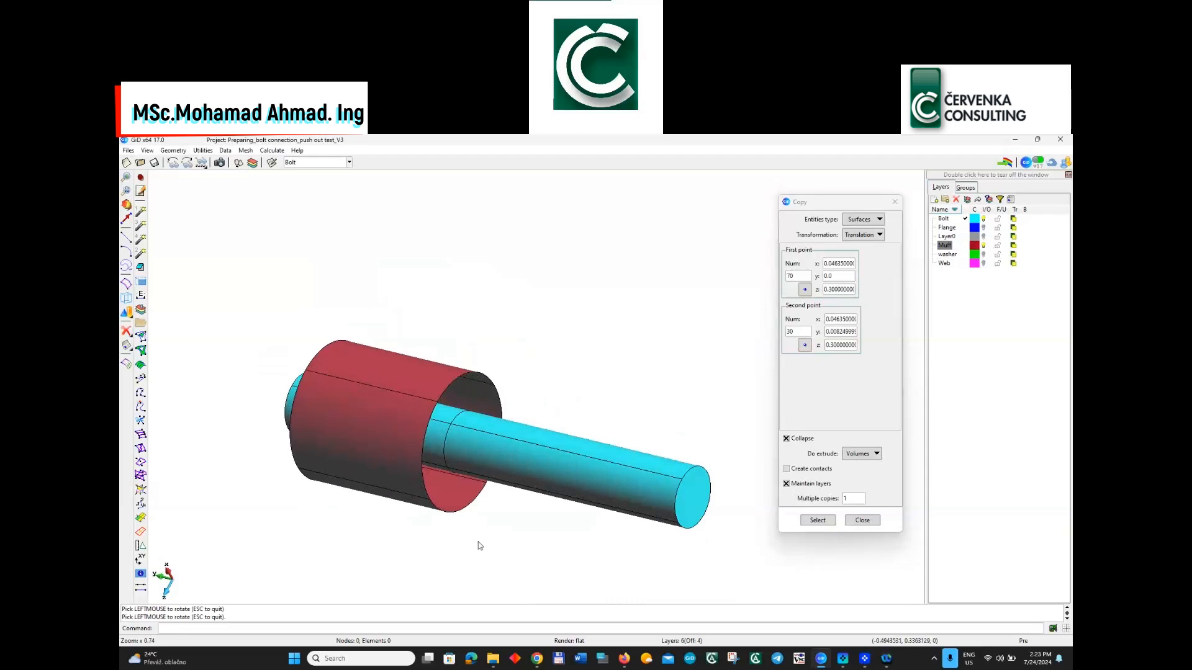
Create a NURBS surface for the muff's end face from its outer circle lines and the bolt's circle lines
{"action": "key", "text": "Escape"}
{"action": "left_click", "coordinate": [472, 390]}
{"action": "key", "text": "F6"}
{"action": "scroll", "coordinate": [511, 409], "scroll_direction": "up", "scroll_amount": 3}
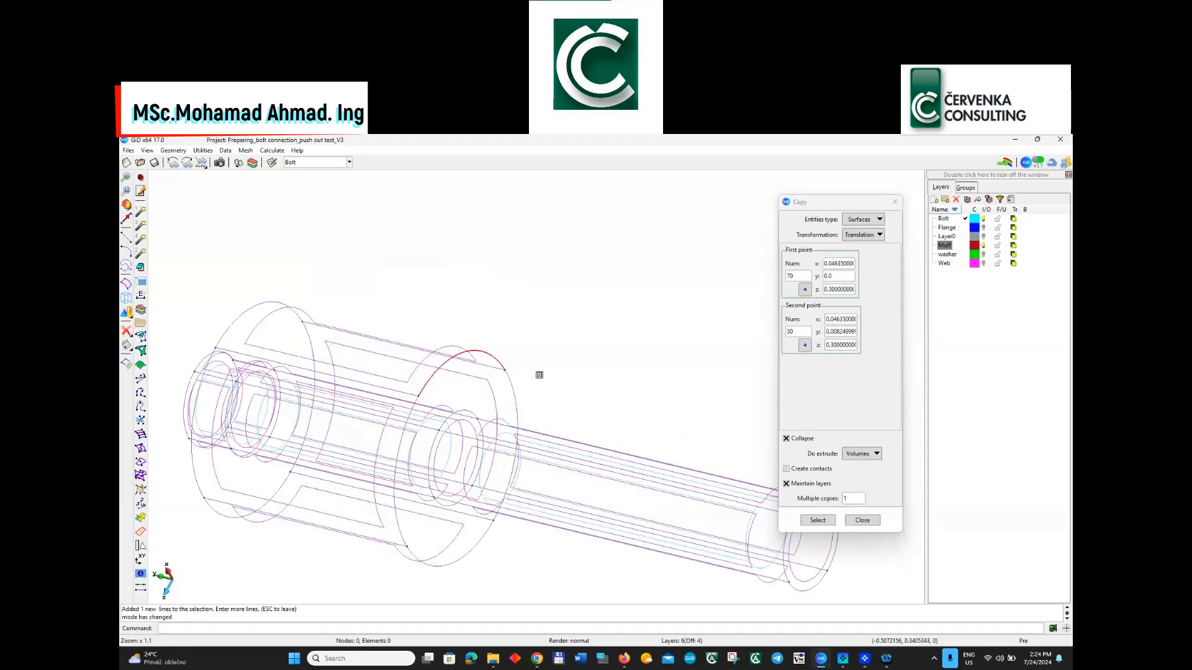
{"action": "left_click", "coordinate": [516, 429]}
{"action": "left_click", "coordinate": [469, 550]}
{"action": "left_click", "coordinate": [396, 456]}
{"action": "scroll", "coordinate": [455, 444], "scroll_direction": "up", "scroll_amount": 2}
{"action": "left_click_drag", "start_coordinate": [453, 453], "coordinate": [450, 420], "text": "shift"}
{"action": "left_click", "coordinate": [450, 421]}
{"action": "left_click", "coordinate": [488, 439]}
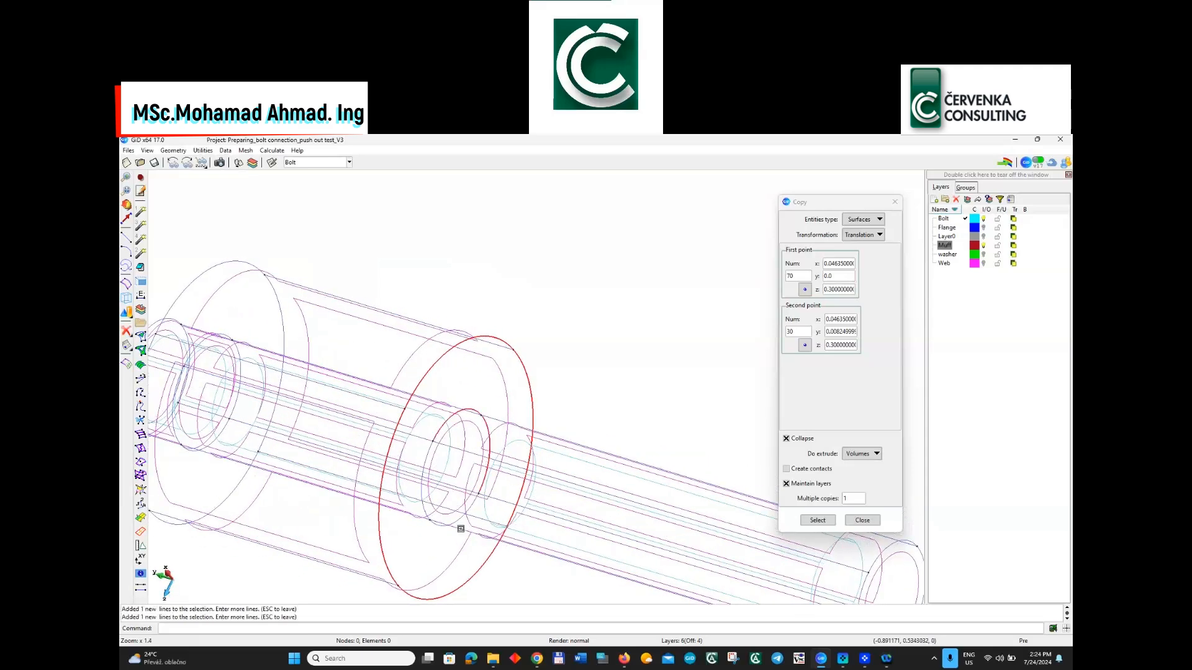
{"action": "left_click", "coordinate": [451, 527]}
{"action": "left_click", "coordinate": [427, 486]}
{"action": "scroll", "coordinate": [456, 462], "scroll_direction": "down", "scroll_amount": 2}
{"action": "left_click_drag", "start_coordinate": [470, 429], "coordinate": [501, 456], "text": "shift"}
{"action": "key", "text": "Escape"}
{"action": "key", "text": "Escape"}
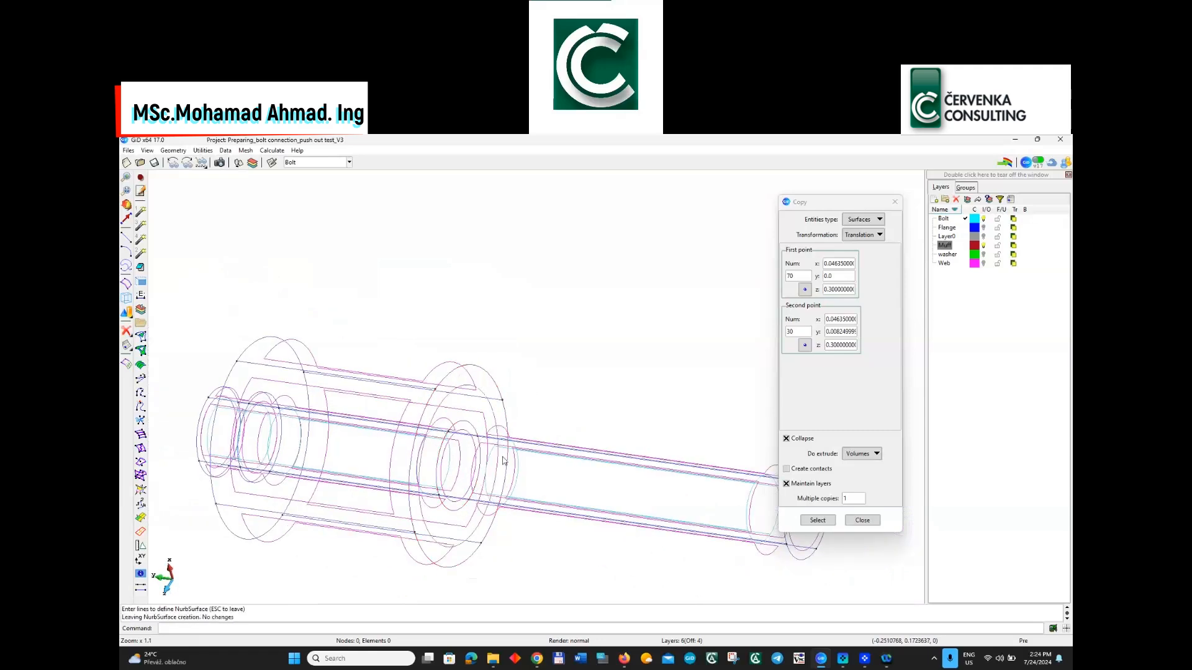
Make Muff the layer to use and assign the new annular end surface with its lower entities to it
{"action": "key", "text": "F4"}
{"action": "double_click", "coordinate": [951, 247]}
{"action": "left_click", "coordinate": [968, 200]}
{"action": "left_click", "coordinate": [983, 251]}
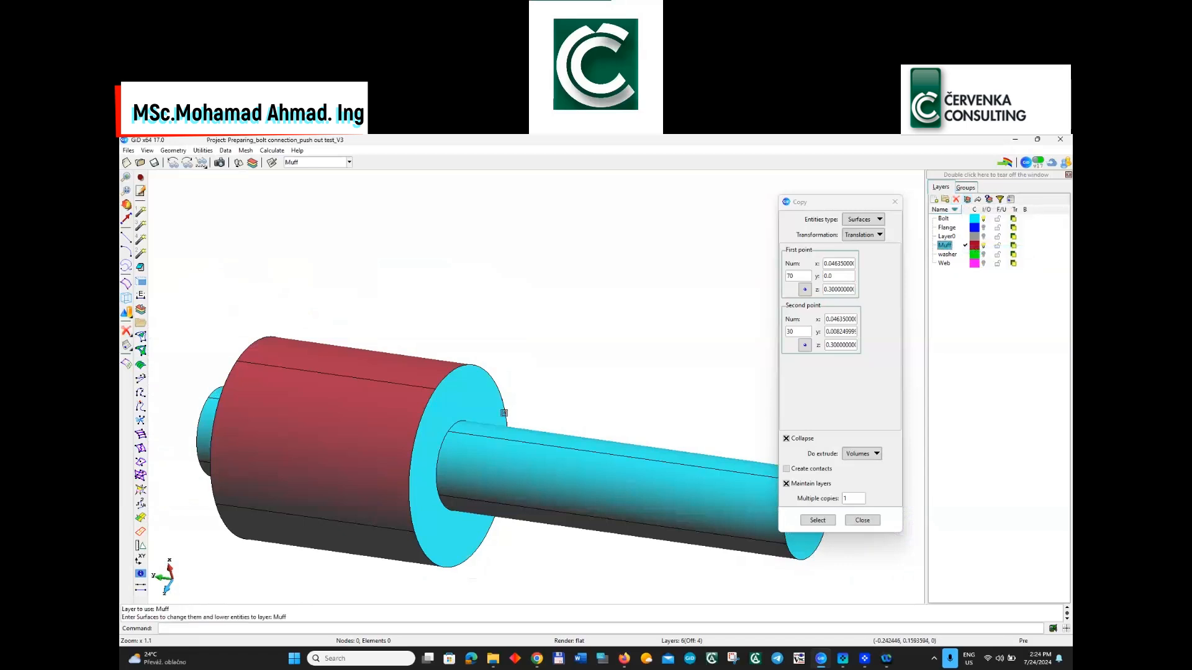
{"action": "left_click", "coordinate": [479, 404]}
{"action": "key", "text": "Escape"}
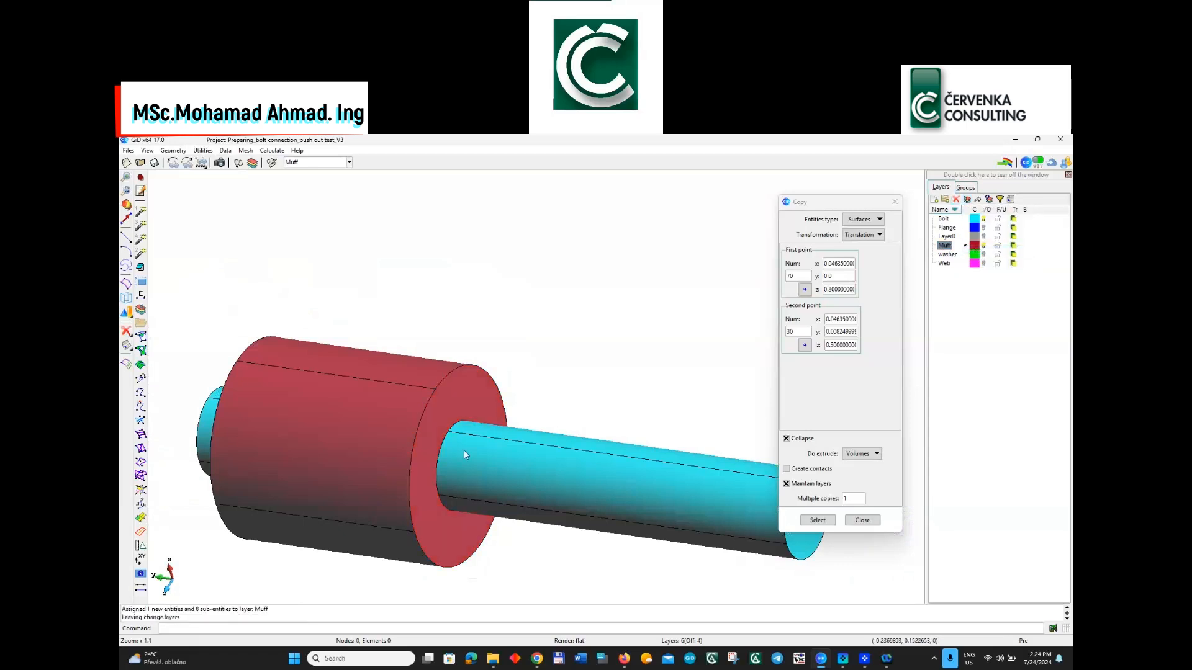
Turn off the Bolt layer and check the muff's annular end face
{"action": "left_click", "coordinate": [983, 218]}
{"action": "scroll", "coordinate": [541, 466], "scroll_direction": "down", "scroll_amount": 1}
{"action": "left_click_drag", "start_coordinate": [329, 404], "coordinate": [377, 417], "text": "shift"}
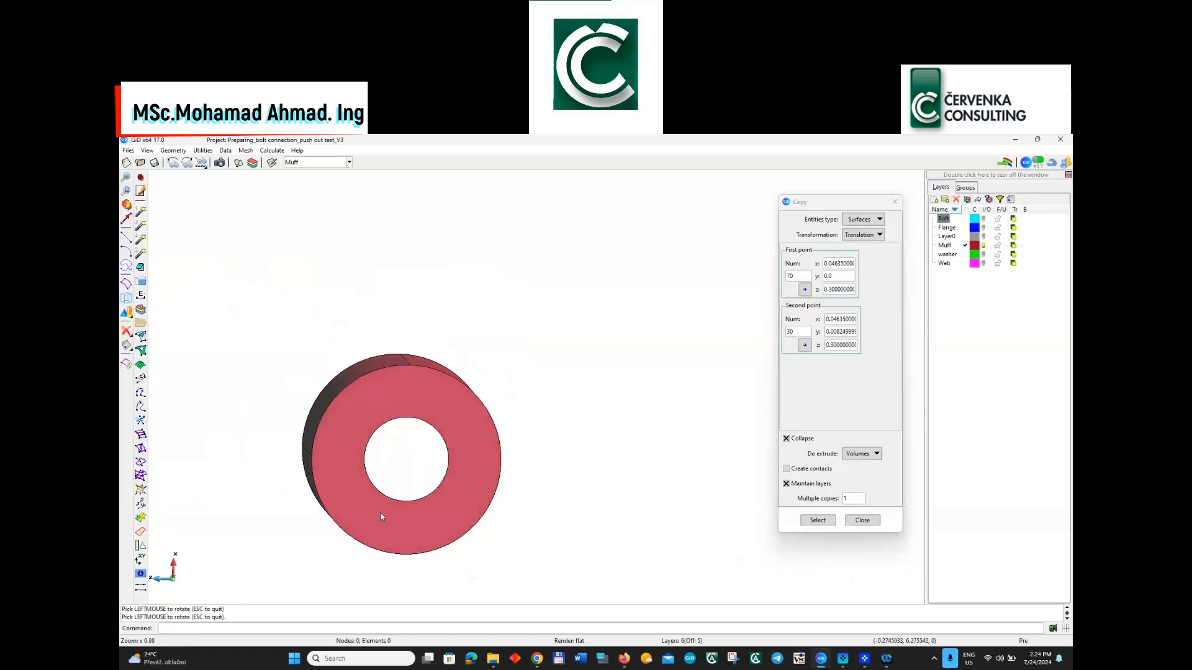
Define the copy translation from a point on the muff's near outer circle to the matching point on its far end
{"action": "scroll", "coordinate": [387, 507], "scroll_direction": "up", "scroll_amount": 2}
{"action": "left_click_drag", "start_coordinate": [501, 458], "coordinate": [499, 427]}
{"action": "key", "text": "ctrl+r"}
{"action": "scroll", "coordinate": [489, 450], "scroll_direction": "up", "scroll_amount": 1}
{"action": "scroll", "coordinate": [495, 456], "scroll_direction": "down", "scroll_amount": 2}
{"action": "right_click_drag", "start_coordinate": [539, 430], "coordinate": [585, 408], "text": "shift"}
{"action": "mouse_move", "coordinate": [586, 408]}
{"action": "left_mouse_down", "text": "shift"}
{"action": "mouse_move", "coordinate": [596, 397]}
{"action": "mouse_move", "coordinate": [588, 409]}
{"action": "left_mouse_up", "text": "shift"}
{"action": "left_click_drag", "start_coordinate": [469, 503], "coordinate": [504, 377], "text": "shift"}
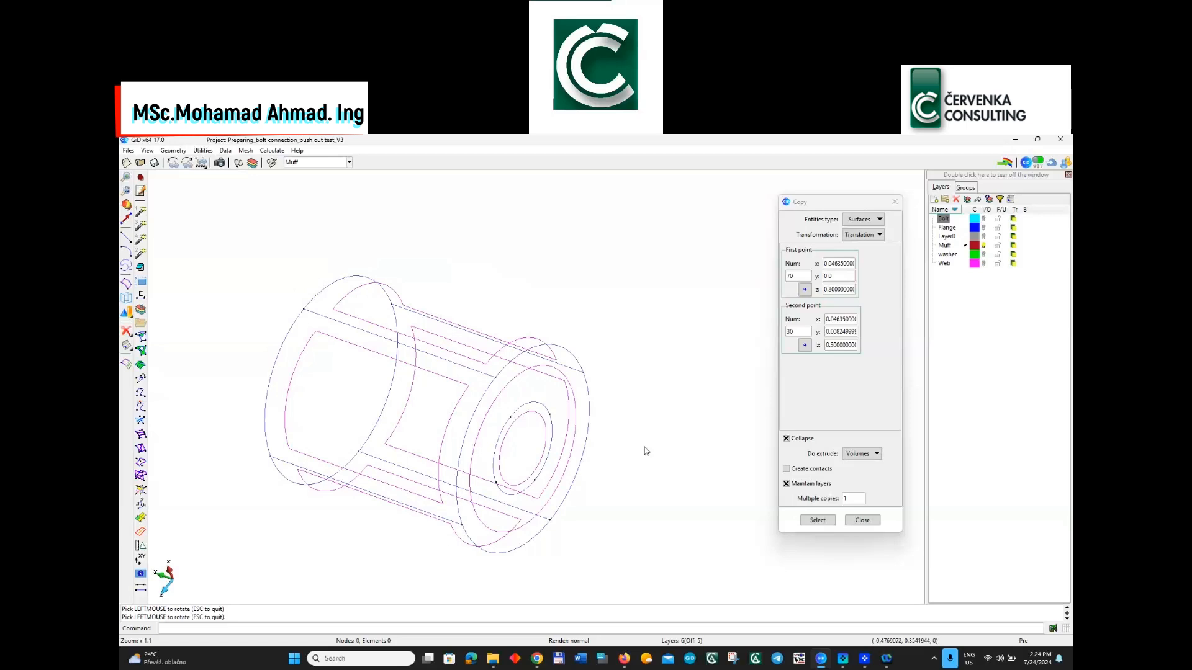
{"action": "left_click", "coordinate": [805, 290]}
{"action": "left_click", "coordinate": [499, 378]}
{"action": "left_click", "coordinate": [806, 346]}
{"action": "left_click", "coordinate": [303, 310]}
Copy the muff's annular end face by the defined translation, extruding volumes, and check the resulting hollow body
{"action": "left_click", "coordinate": [818, 523]}
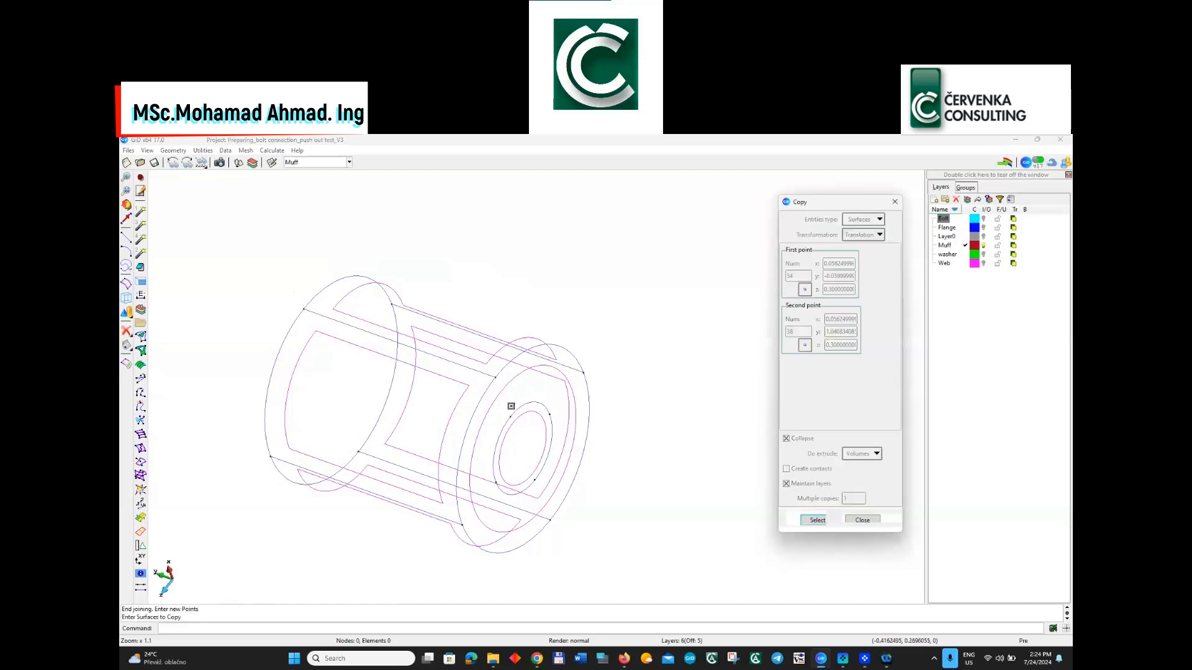
{"action": "left_click", "coordinate": [513, 392]}
{"action": "key", "text": "Escape"}
{"action": "key", "text": "F6"}
{"action": "key", "text": "F6"}
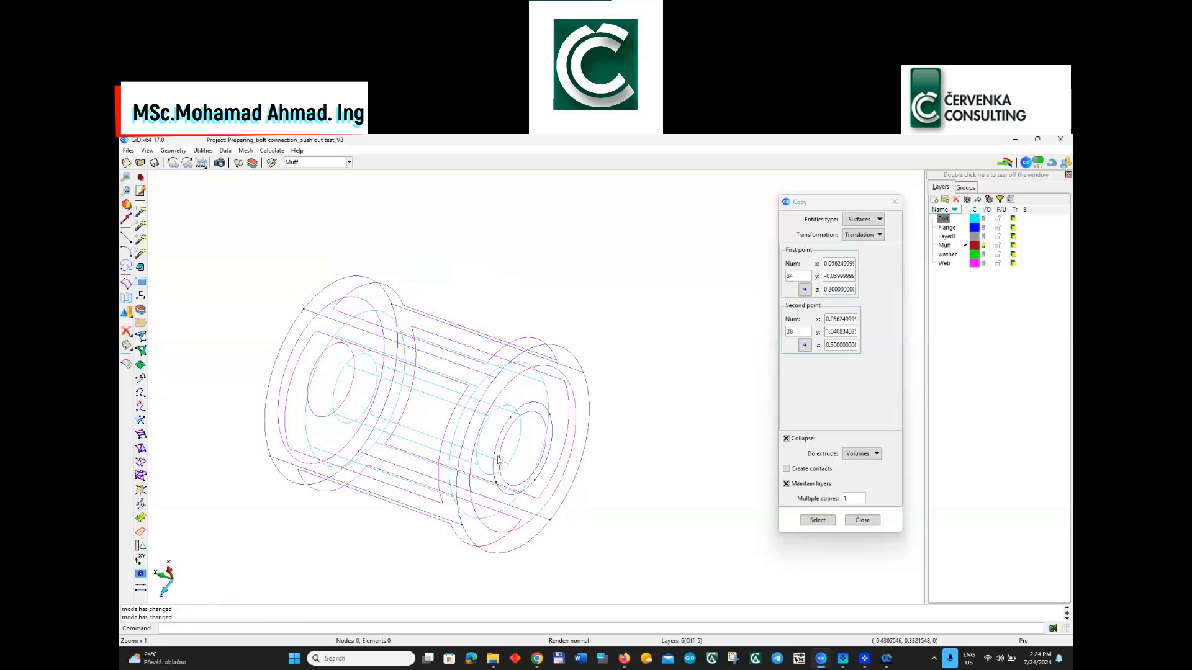
{"action": "key", "text": "F6"}
{"action": "scroll", "coordinate": [549, 540], "scroll_direction": "down", "scroll_amount": 2}
{"action": "scroll", "coordinate": [548, 546], "scroll_direction": "up", "scroll_amount": 2}
{"action": "left_click_drag", "start_coordinate": [346, 348], "coordinate": [694, 453], "text": "shift"}
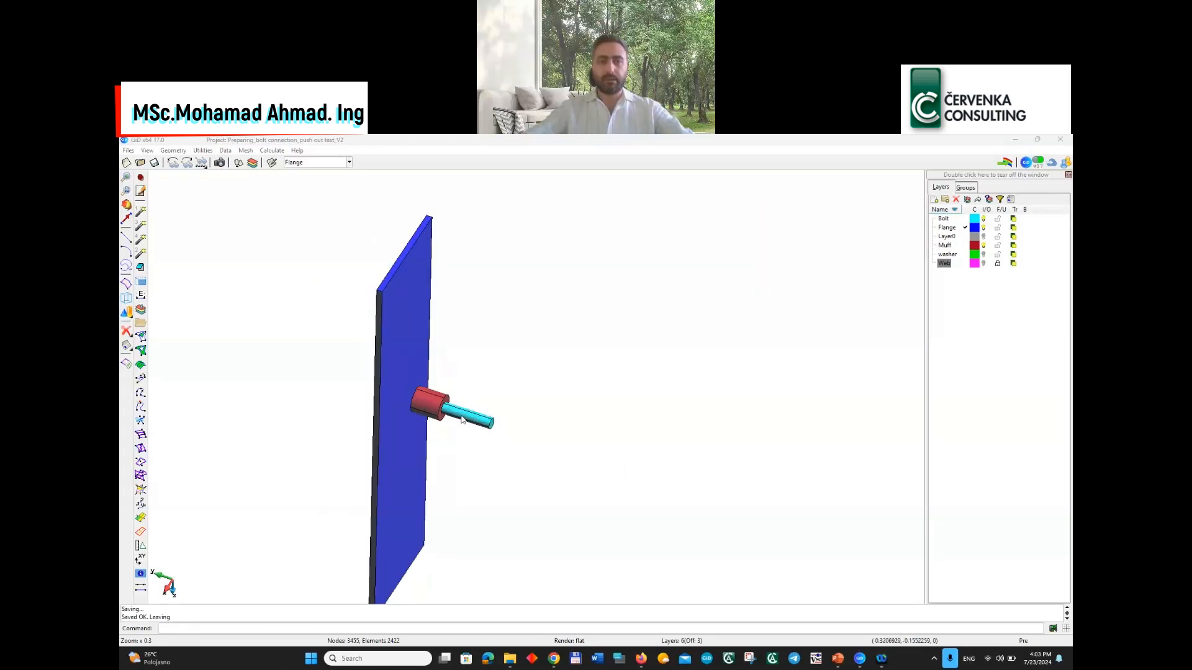
Turn off the Muff and Bolt layers in the V2 project and examine the bolt hole through the flange
{"action": "left_click_drag", "start_coordinate": [534, 472], "coordinate": [518, 435]}
{"action": "scroll", "coordinate": [519, 439], "scroll_direction": "up", "scroll_amount": 3}
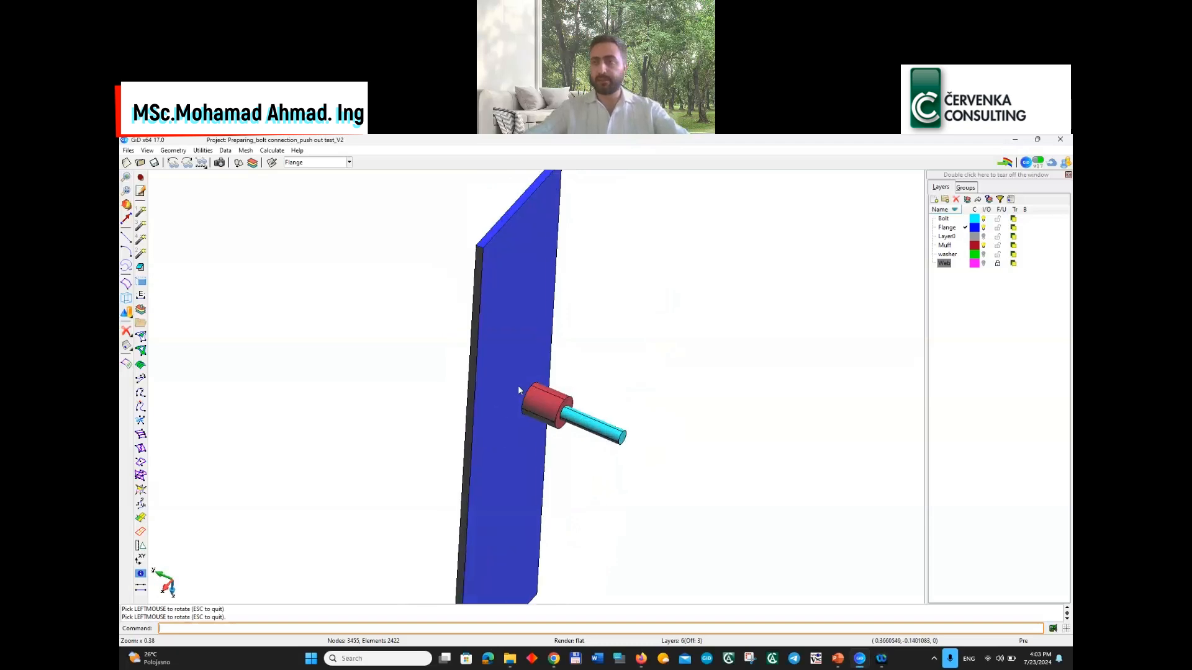
{"action": "left_click", "coordinate": [983, 246]}
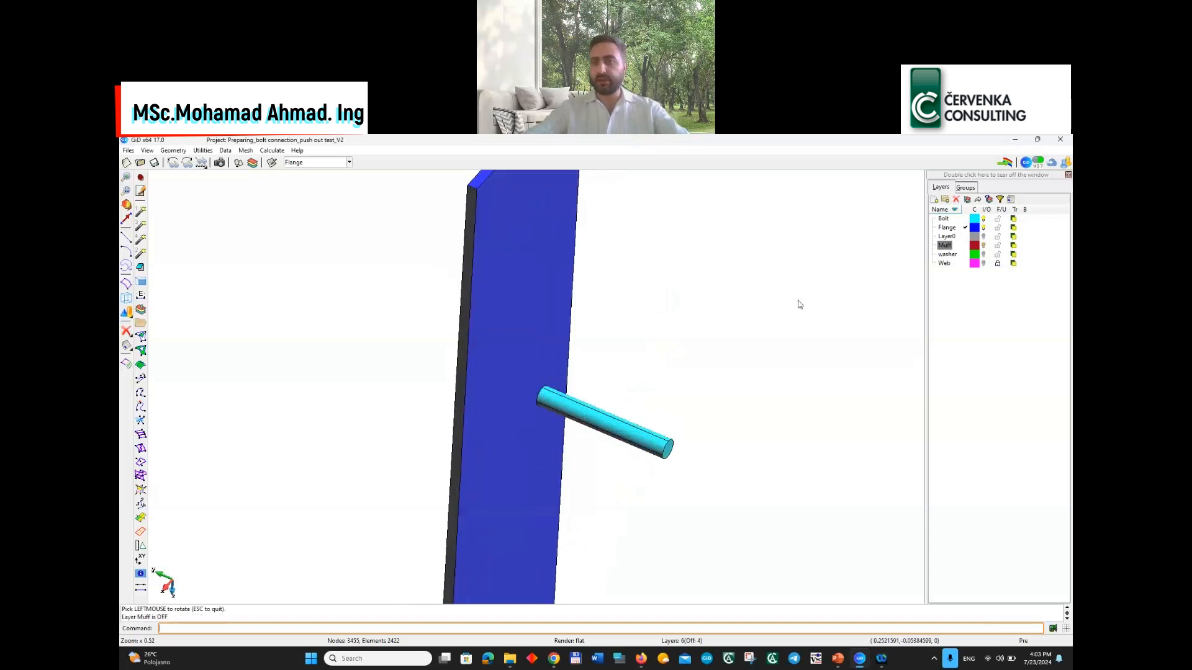
{"action": "left_click", "coordinate": [984, 219]}
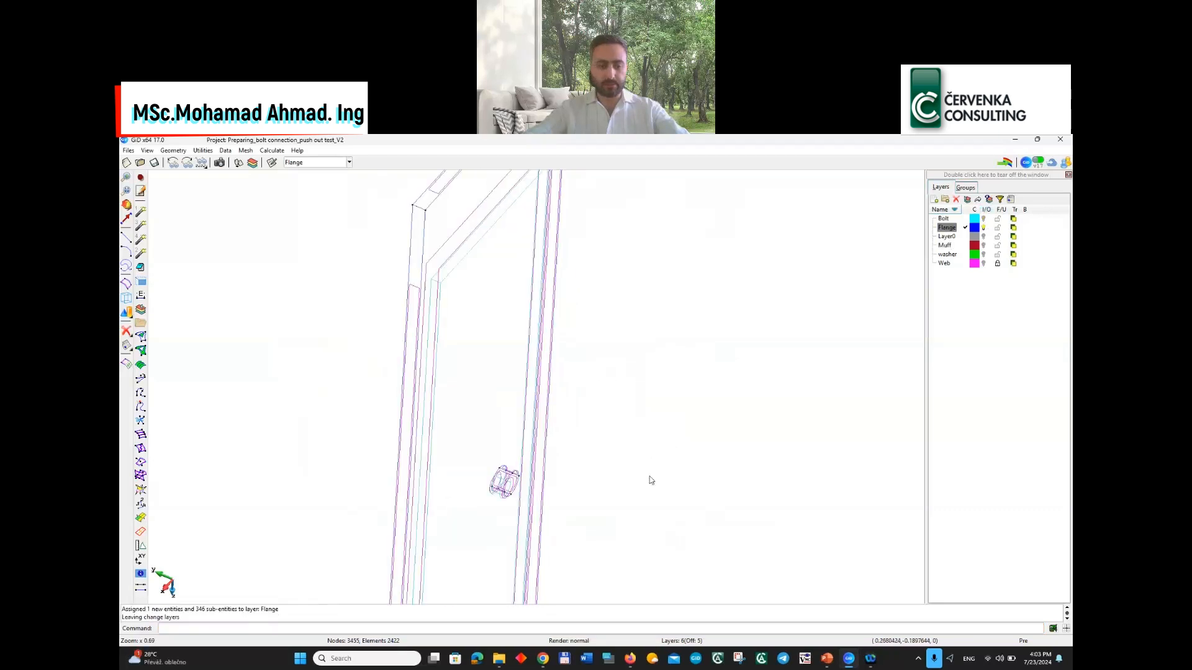
{"action": "scroll", "coordinate": [649, 475], "scroll_direction": "down", "scroll_amount": 3}
{"action": "scroll", "coordinate": [540, 473], "scroll_direction": "up", "scroll_amount": 3}
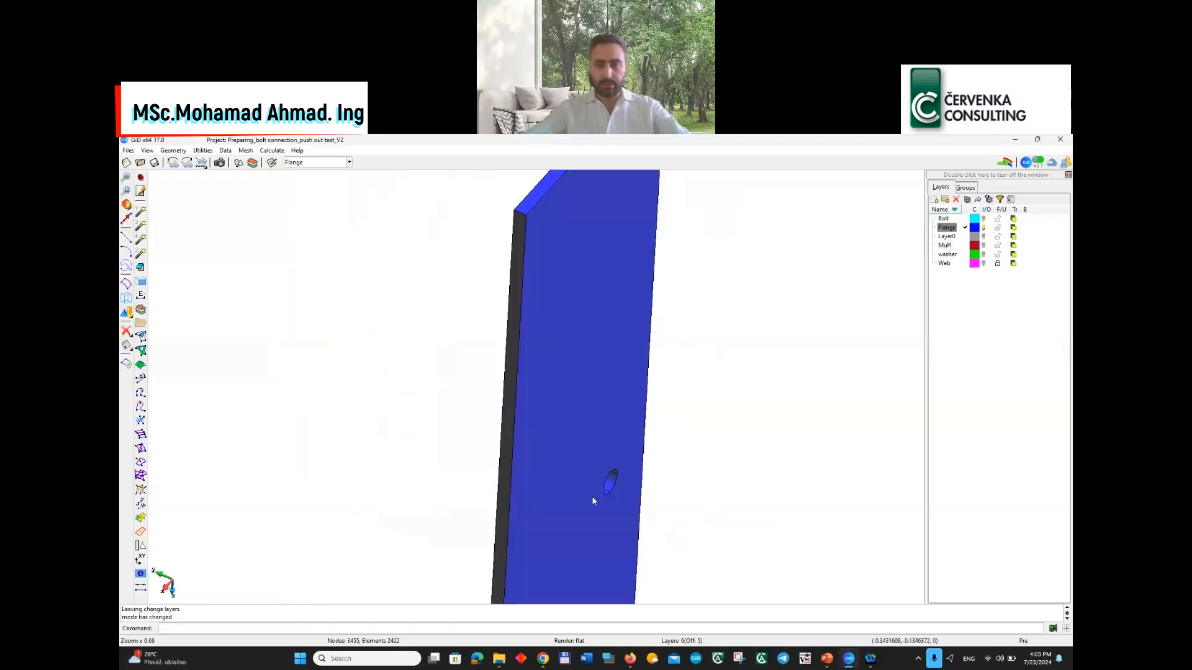
{"action": "scroll", "coordinate": [592, 496], "scroll_direction": "up", "scroll_amount": 3}
{"action": "left_click_drag", "start_coordinate": [430, 367], "coordinate": [366, 342], "text": "shift"}
{"action": "scroll", "coordinate": [537, 463], "scroll_direction": "down", "scroll_amount": 4}
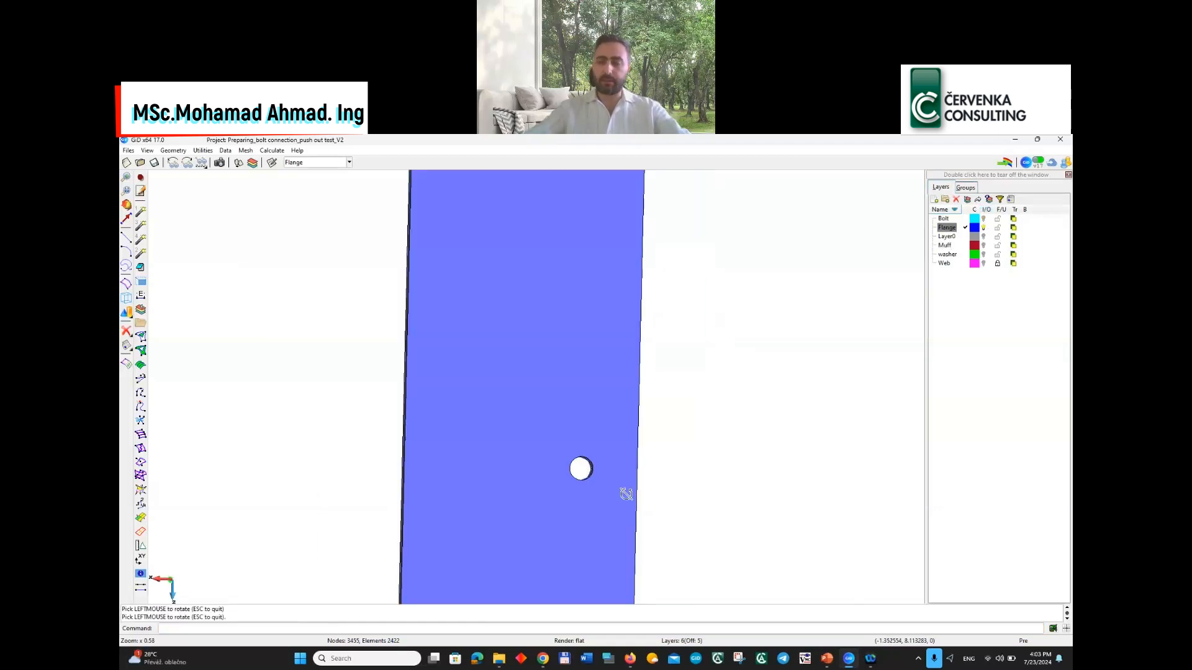
{"action": "left_click_drag", "start_coordinate": [625, 493], "coordinate": [657, 491]}
{"action": "scroll", "coordinate": [540, 419], "scroll_direction": "down", "scroll_amount": 4}
{"action": "scroll", "coordinate": [540, 419], "scroll_direction": "up", "scroll_amount": 2}
{"action": "left_click_drag", "start_coordinate": [662, 386], "coordinate": [682, 362], "text": "shift"}
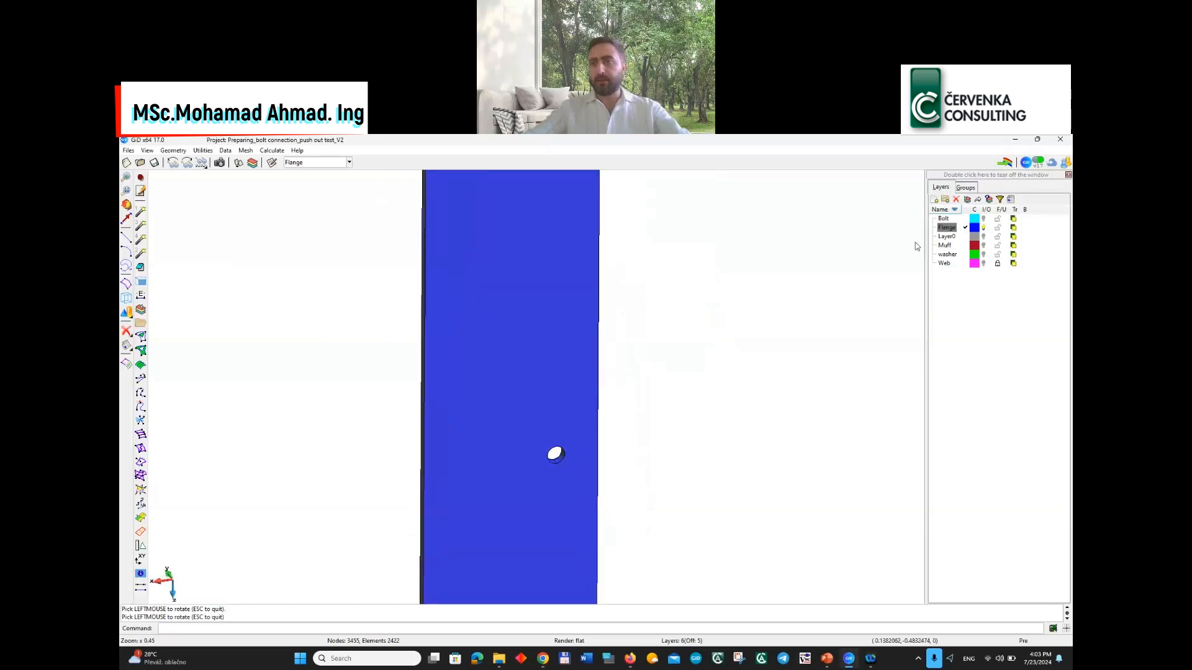
Turn the Bolt and Muff layers back on and examine how they sit on the flange
{"action": "left_click", "coordinate": [983, 218]}
{"action": "left_click", "coordinate": [983, 245]}
{"action": "scroll", "coordinate": [478, 434], "scroll_direction": "up", "scroll_amount": 4}
{"action": "scroll", "coordinate": [502, 472], "scroll_direction": "down", "scroll_amount": 4}
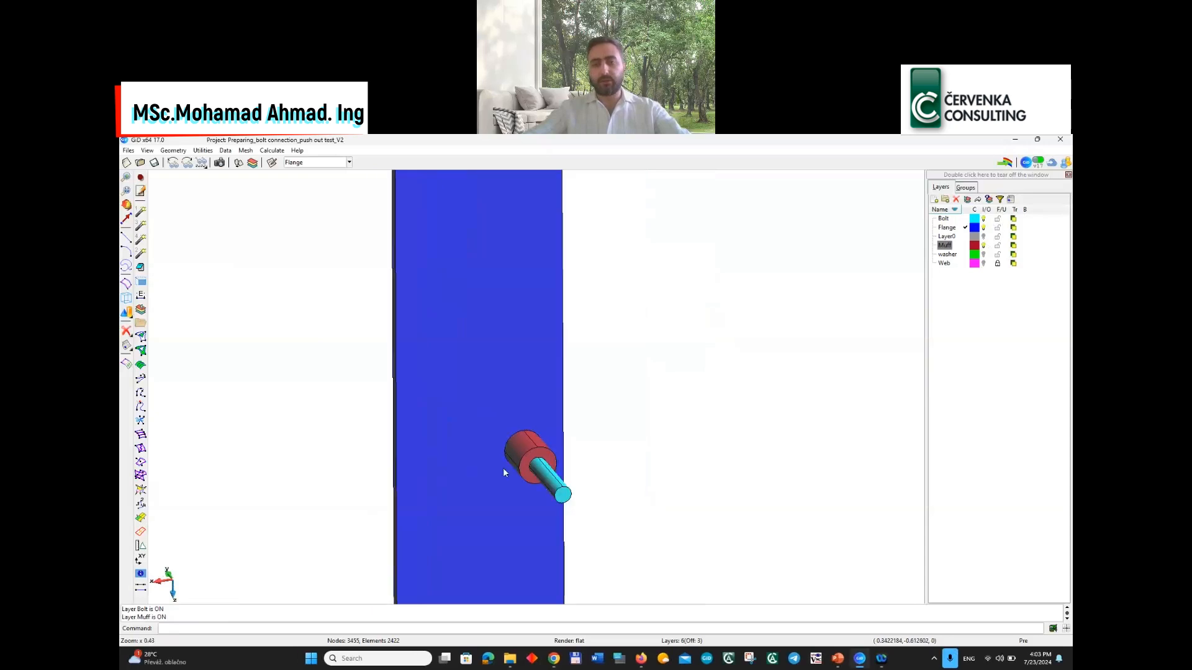
{"action": "left_click_drag", "start_coordinate": [649, 456], "coordinate": [652, 462], "text": "shift"}
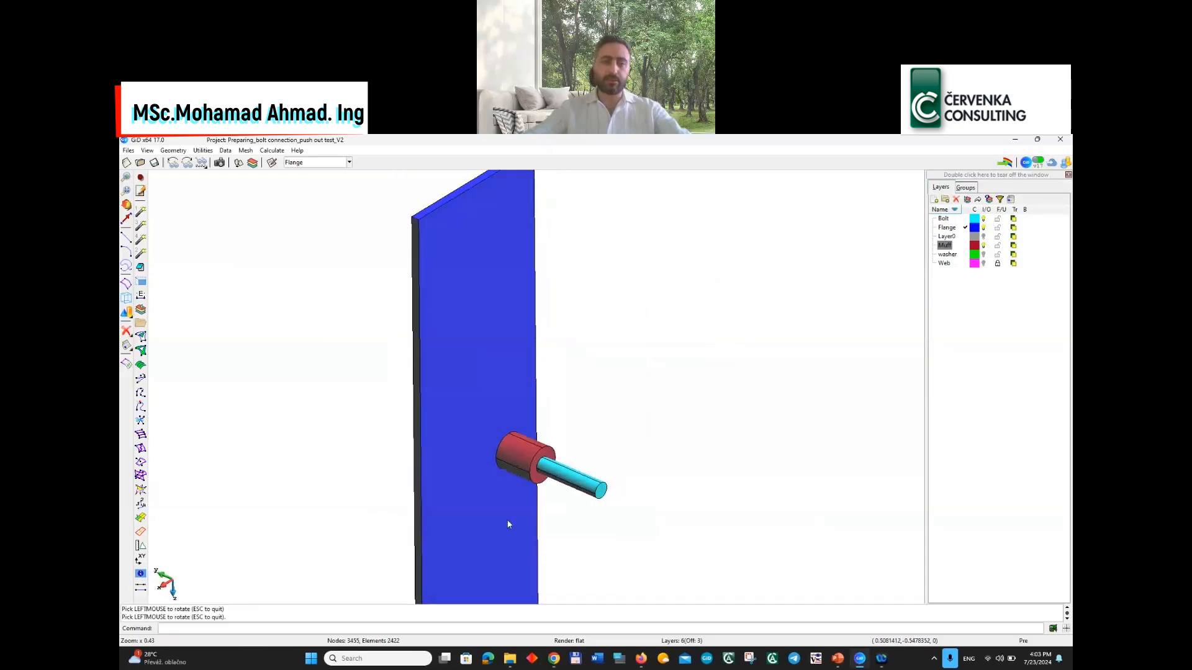
{"action": "scroll", "coordinate": [512, 497], "scroll_direction": "up", "scroll_amount": 2}
{"action": "left_click_drag", "start_coordinate": [469, 460], "coordinate": [403, 406], "text": "shift"}
{"action": "scroll", "coordinate": [515, 468], "scroll_direction": "down", "scroll_amount": 3}
{"action": "scroll", "coordinate": [504, 418], "scroll_direction": "down", "scroll_amount": 3}
{"action": "scroll", "coordinate": [479, 415], "scroll_direction": "up", "scroll_amount": 2}
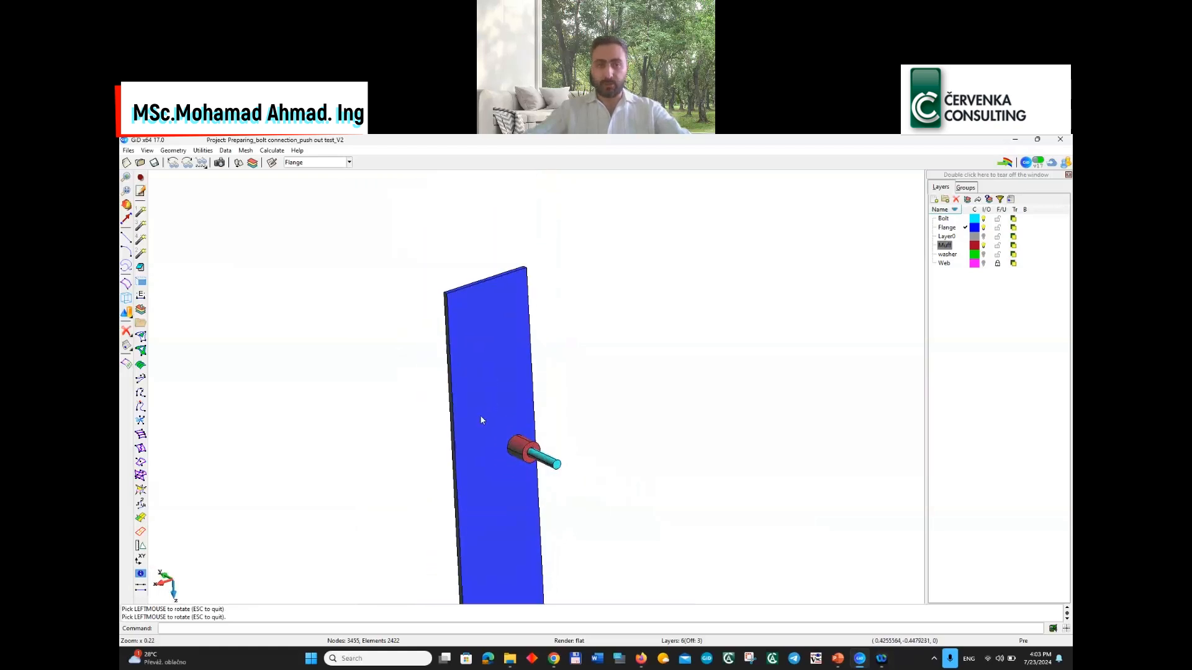
Save the bolt connection project and view the whole flange with its bolt and muff
{"action": "right_click_drag", "start_coordinate": [491, 421], "coordinate": [478, 356], "text": "shift"}
{"action": "key", "text": "ctrl+s"}
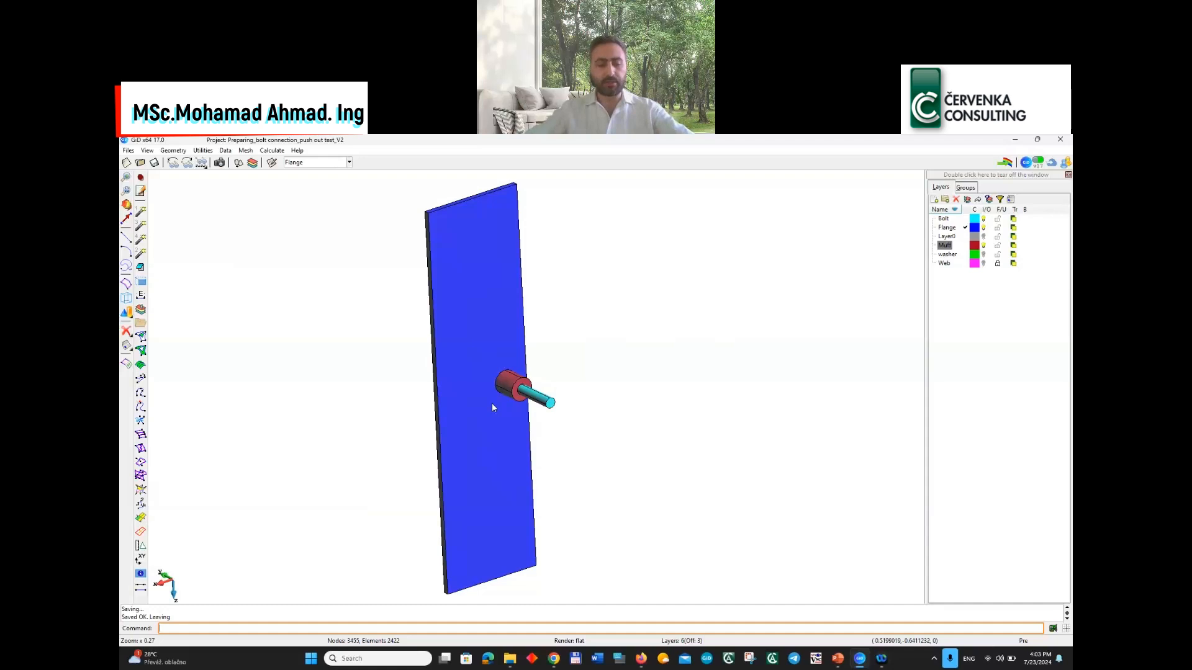
{"action": "scroll", "coordinate": [502, 398], "scroll_direction": "down", "scroll_amount": 2}
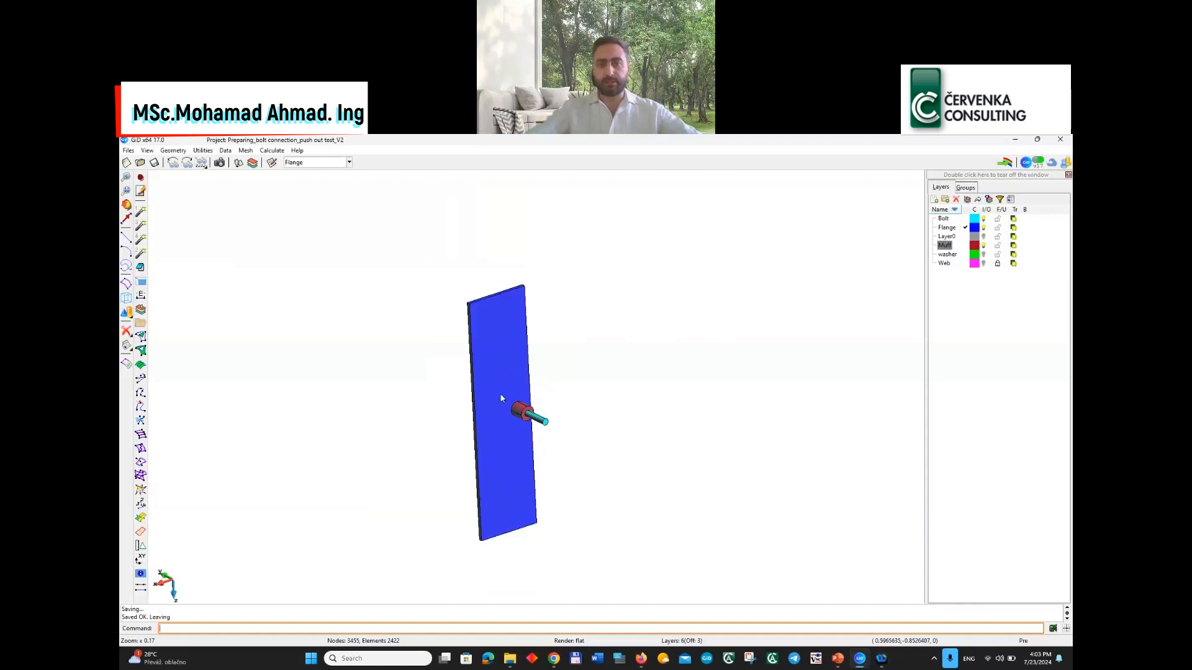
{"action": "scroll", "coordinate": [500, 395], "scroll_direction": "up", "scroll_amount": 2}
{"action": "left_click_drag", "start_coordinate": [501, 395], "coordinate": [617, 424], "text": "shift"}
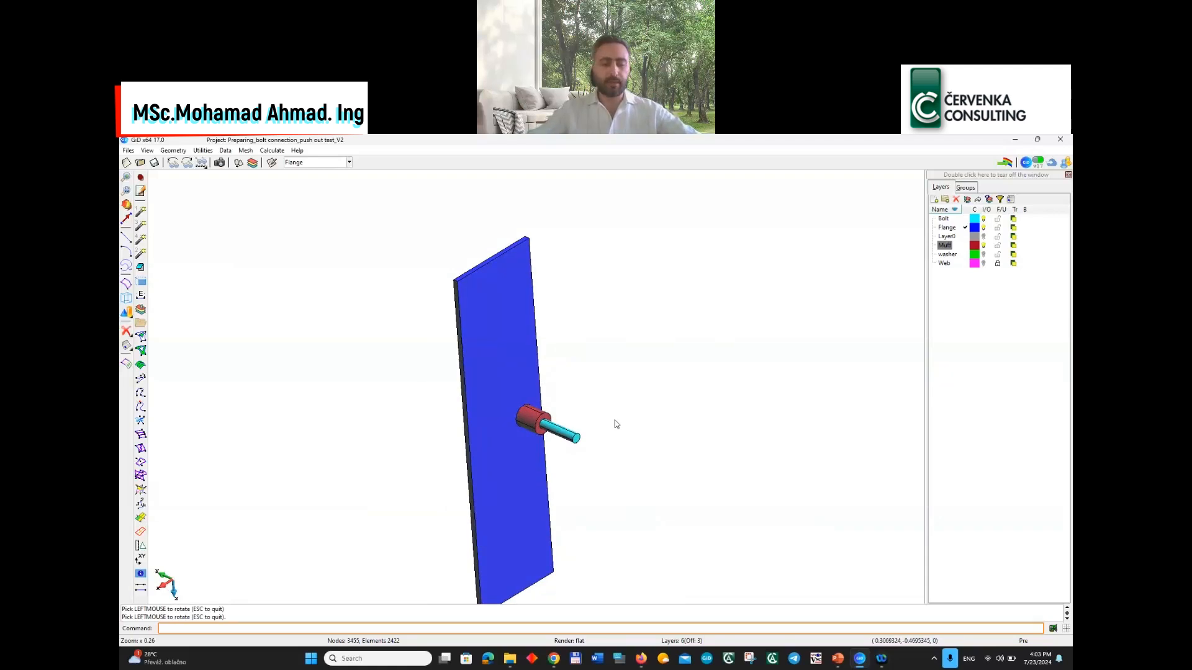
{"action": "left_click_drag", "start_coordinate": [694, 419], "coordinate": [637, 457], "text": "shift"}
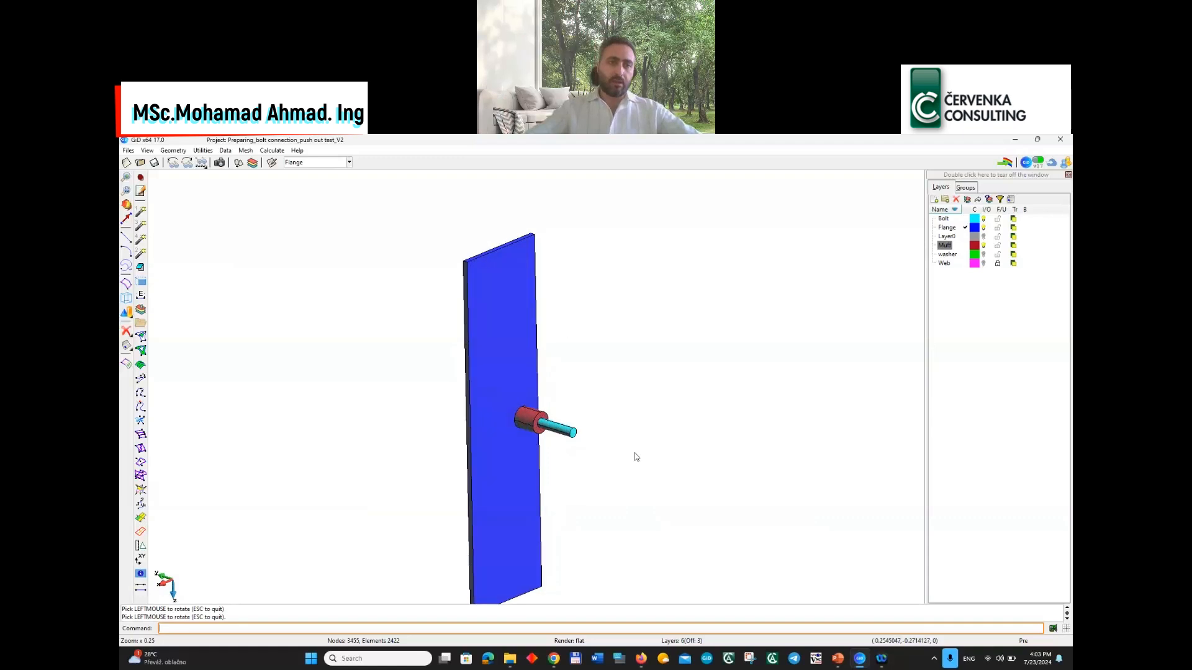
Assign the preset number of divisions in the structured direction to all visible volumes as semi-structured
{"action": "left_click", "coordinate": [245, 150]}
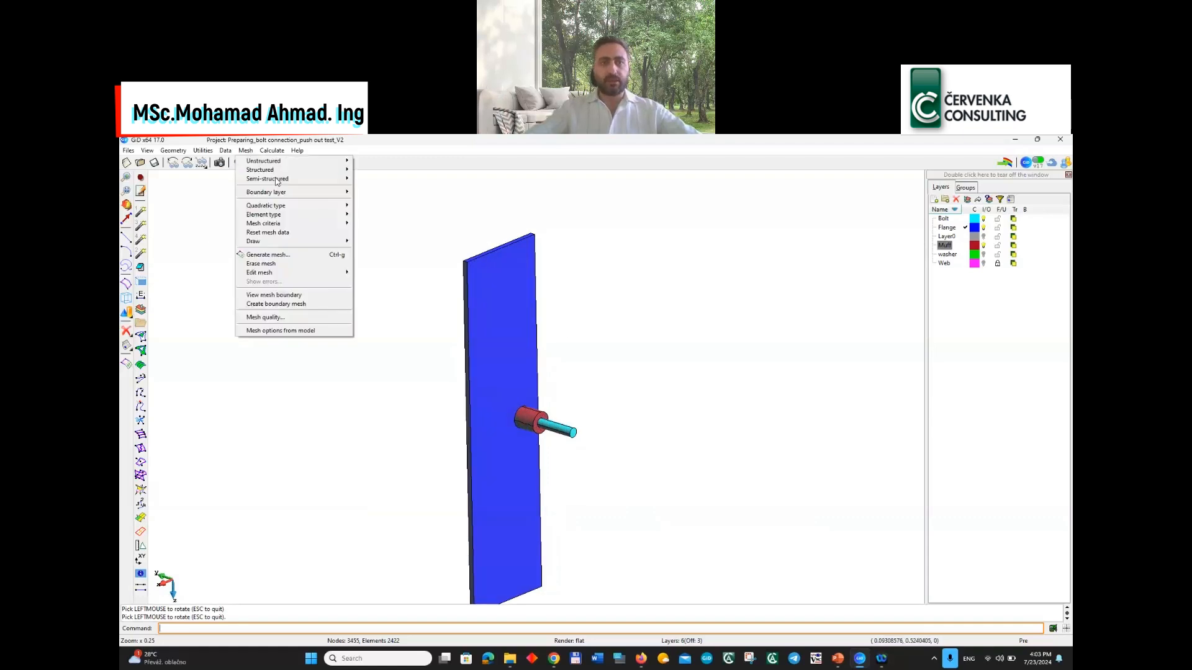
{"action": "mouse_move", "coordinate": [308, 180]}
{"action": "mouse_move", "coordinate": [403, 179]}
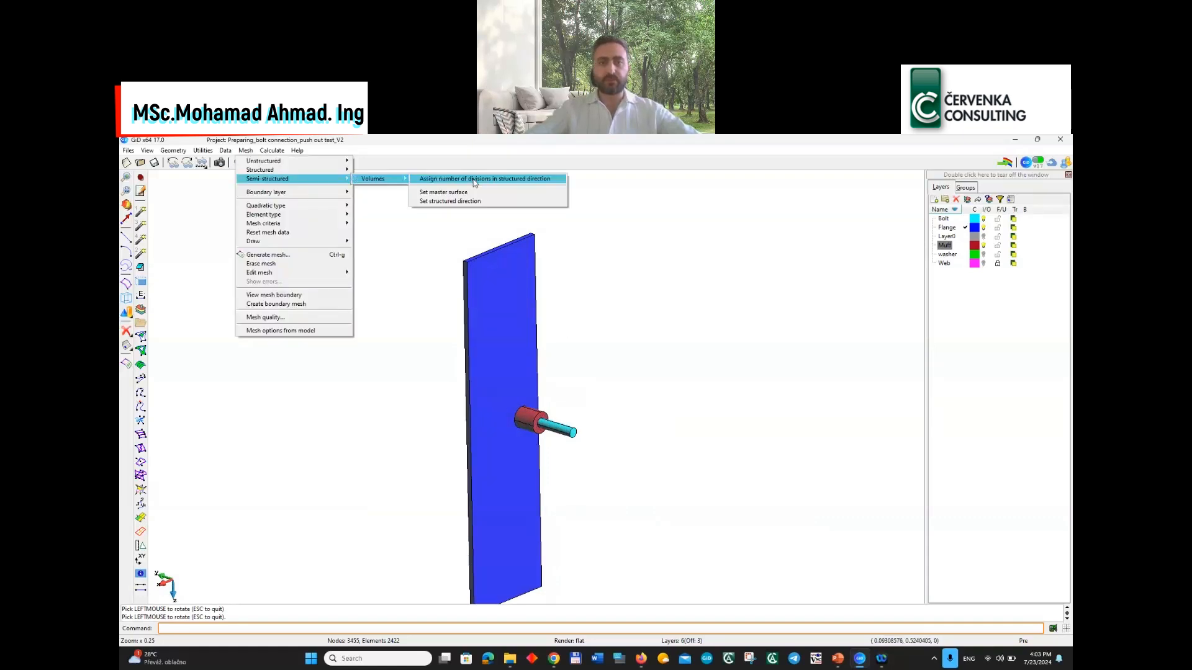
{"action": "left_click", "coordinate": [473, 179]}
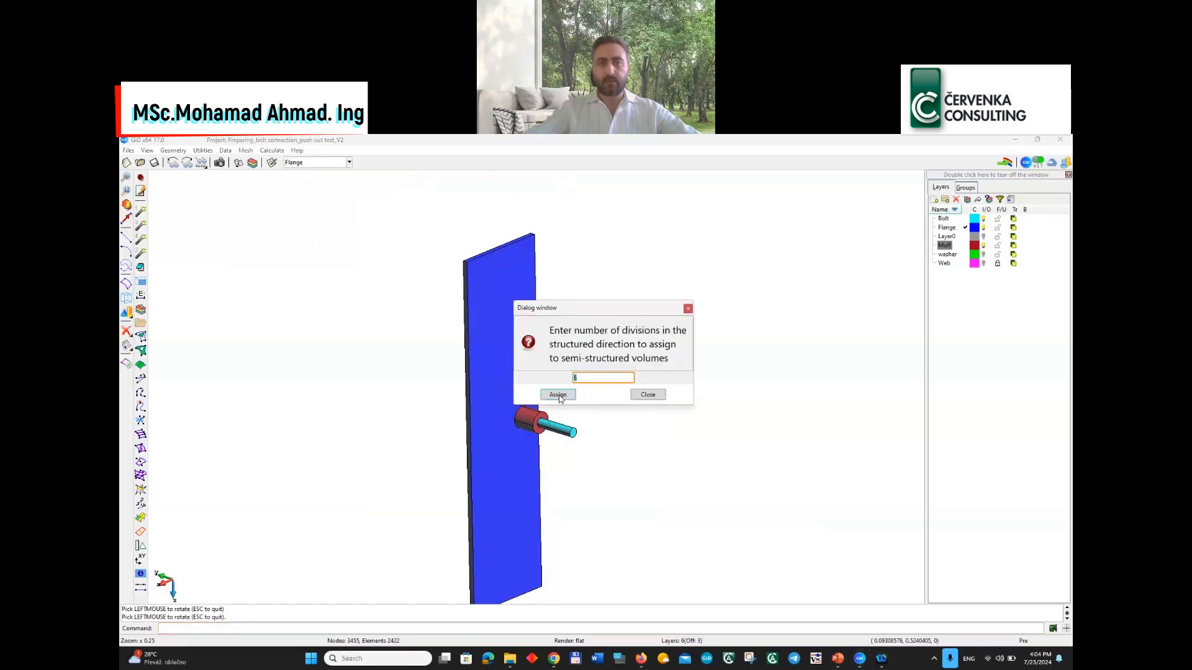
{"action": "left_click", "coordinate": [557, 395]}
{"action": "left_click", "coordinate": [360, 244]}
{"action": "left_click", "coordinate": [765, 534]}
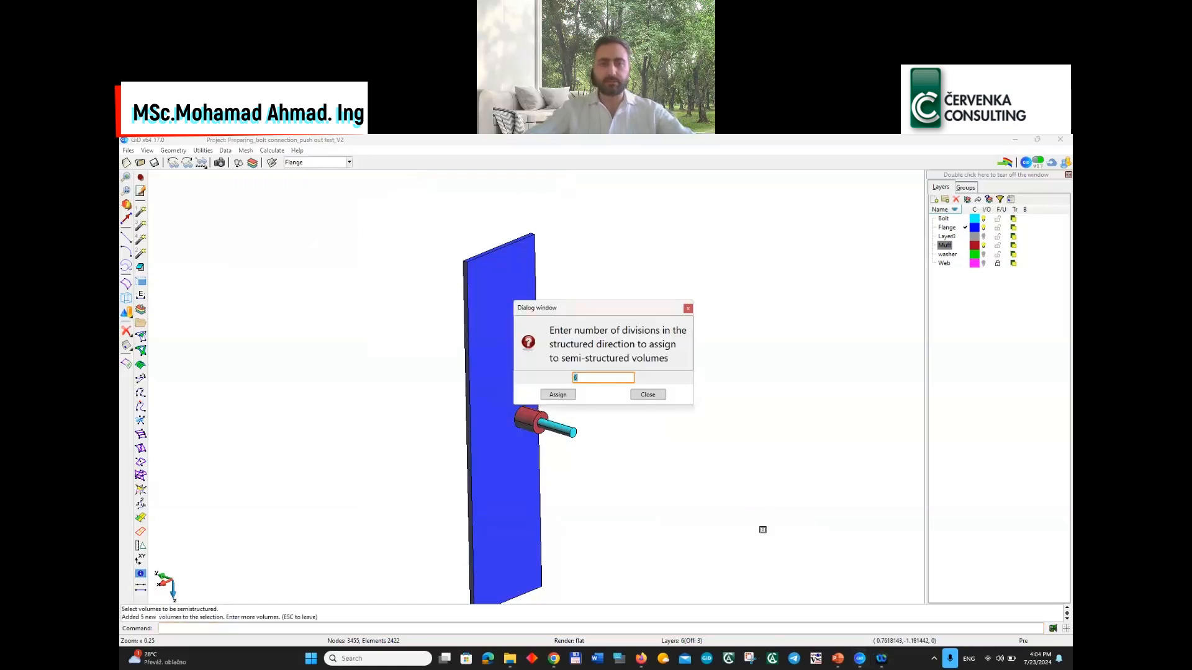
{"action": "key", "text": "Escape"}
Assign the hexahedra element type to all visible flange, muff and bolt volumes
{"action": "left_click", "coordinate": [246, 150]}
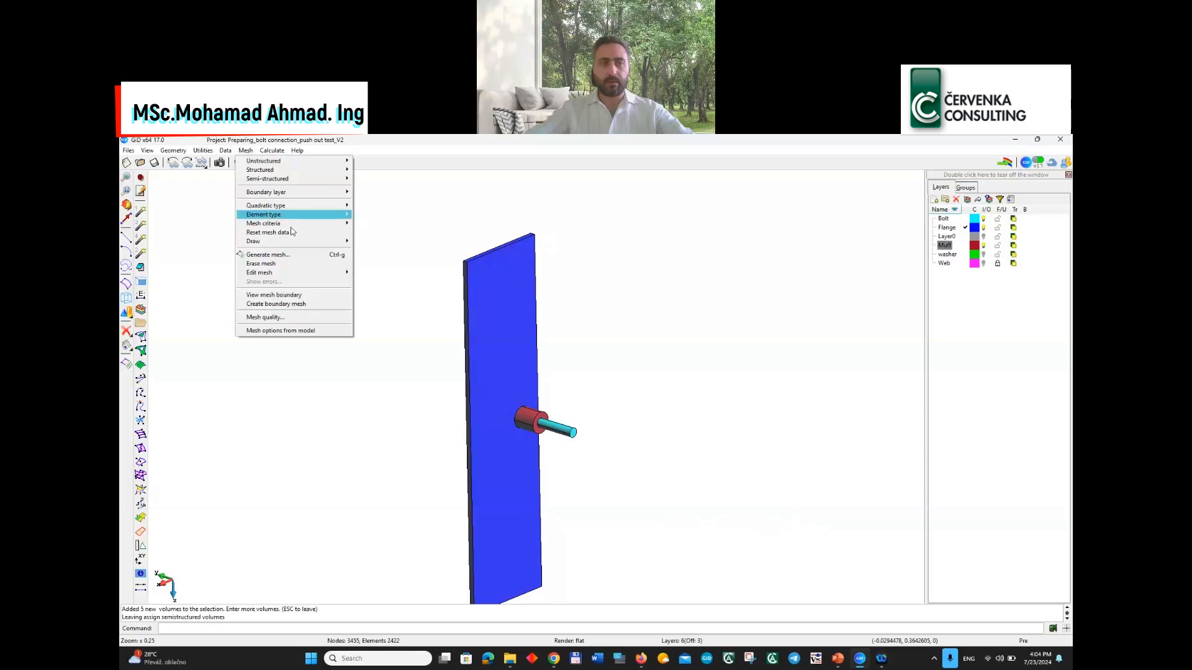
{"action": "mouse_move", "coordinate": [298, 214]}
{"action": "left_click", "coordinate": [381, 277]}
{"action": "left_click", "coordinate": [388, 240]}
{"action": "left_click", "coordinate": [768, 550]}
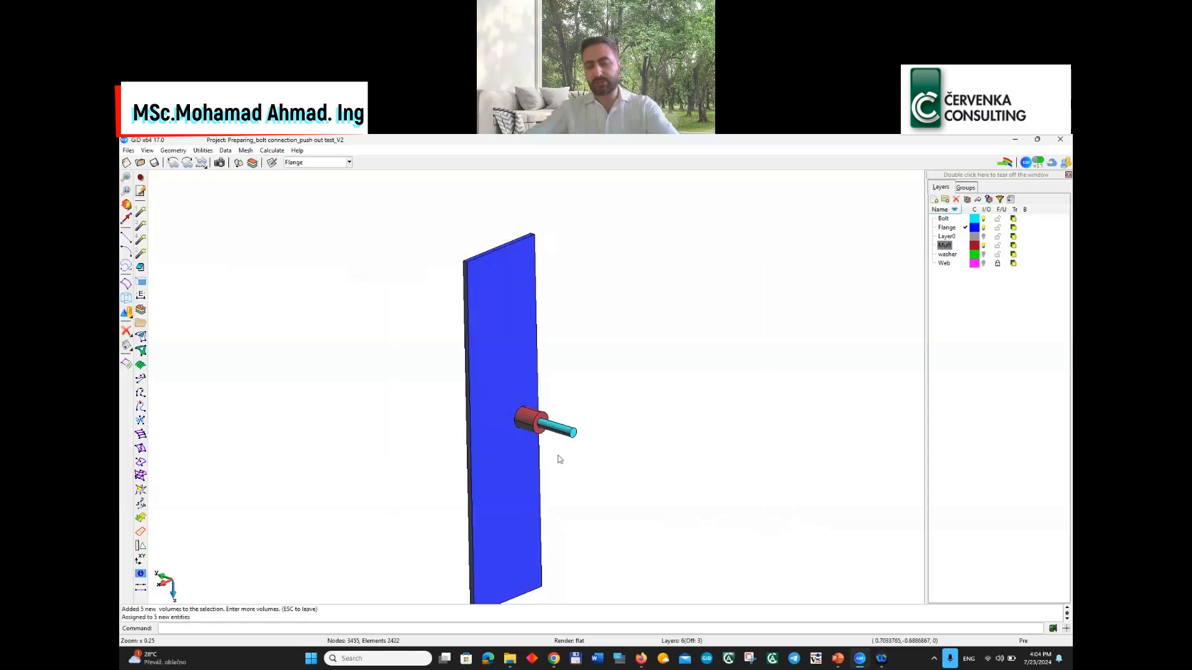
Generate the mesh with the preset element size and inspect it around the muff and bolt
{"action": "key", "text": "ctrl+g"}
{"action": "key", "text": "Return"}
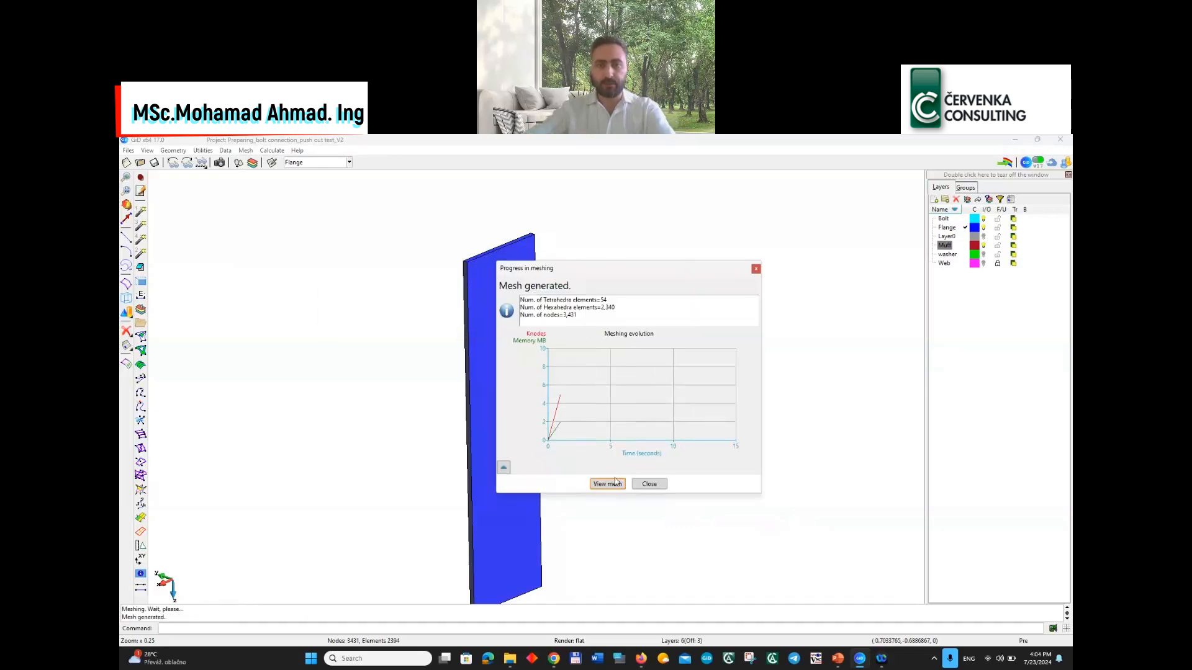
{"action": "left_click", "coordinate": [614, 483]}
{"action": "scroll", "coordinate": [482, 434], "scroll_direction": "up", "scroll_amount": 4}
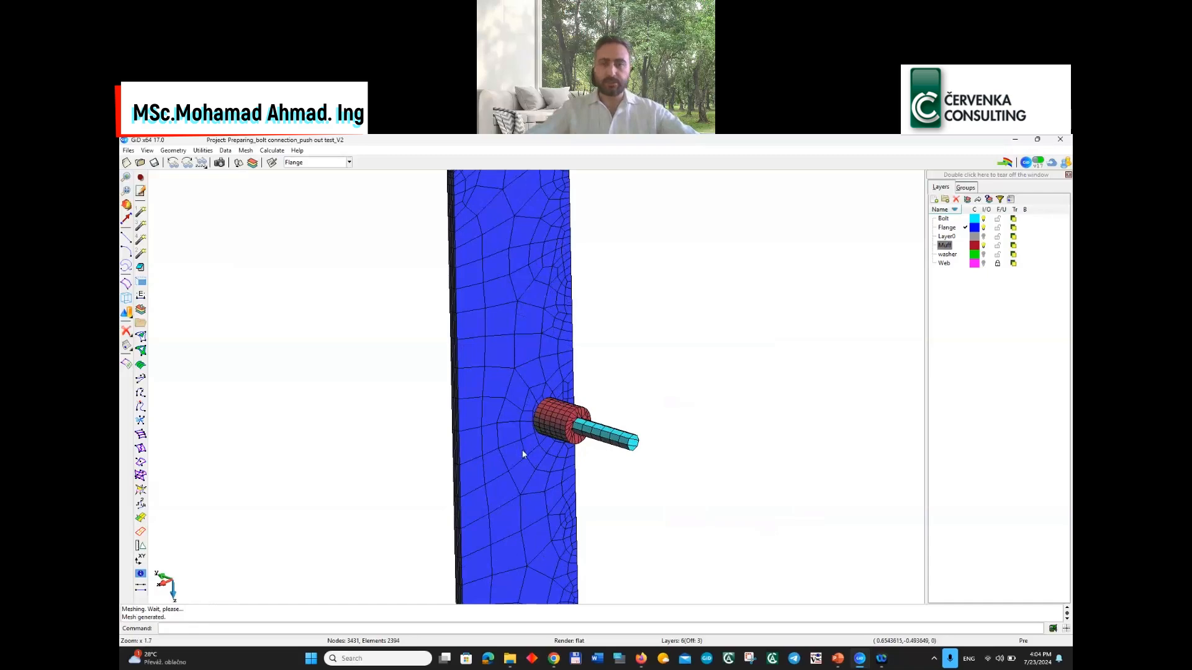
{"action": "scroll", "coordinate": [522, 452], "scroll_direction": "down", "scroll_amount": 3}
{"action": "scroll", "coordinate": [546, 426], "scroll_direction": "up", "scroll_amount": 4}
{"action": "left_click_drag", "start_coordinate": [471, 447], "coordinate": [516, 462], "text": "shift"}
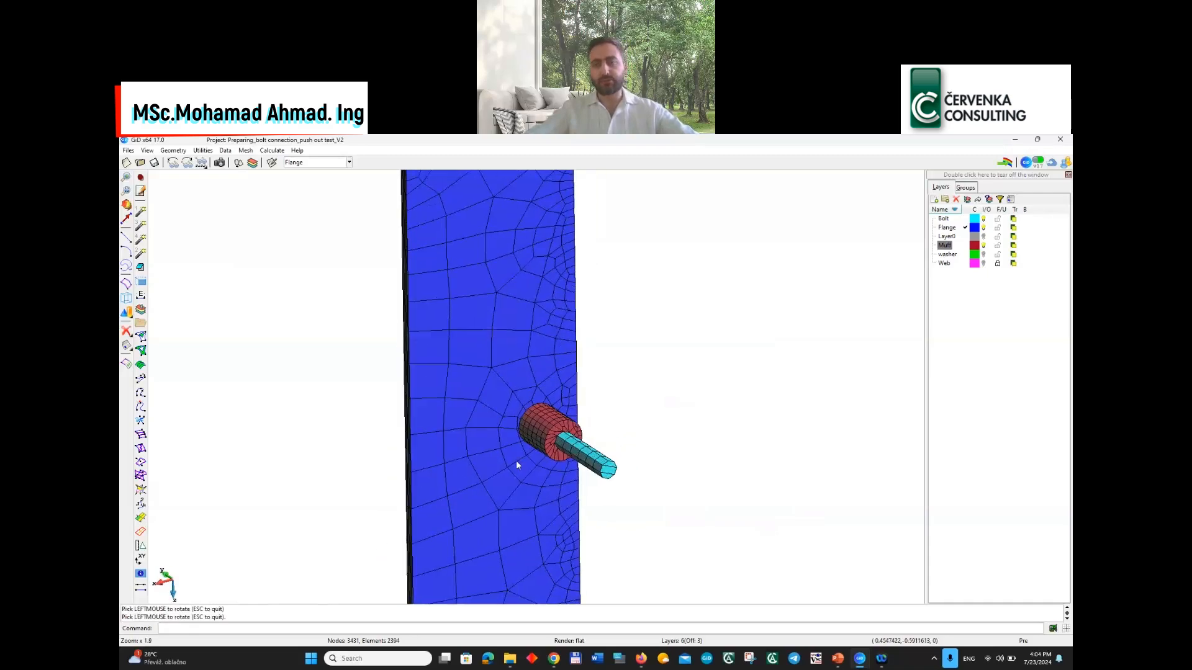
{"action": "scroll", "coordinate": [517, 464], "scroll_direction": "up", "scroll_amount": 4}
{"action": "left_click_drag", "start_coordinate": [583, 280], "coordinate": [510, 273], "text": "shift"}
{"action": "scroll", "coordinate": [565, 436], "scroll_direction": "up", "scroll_amount": 3}
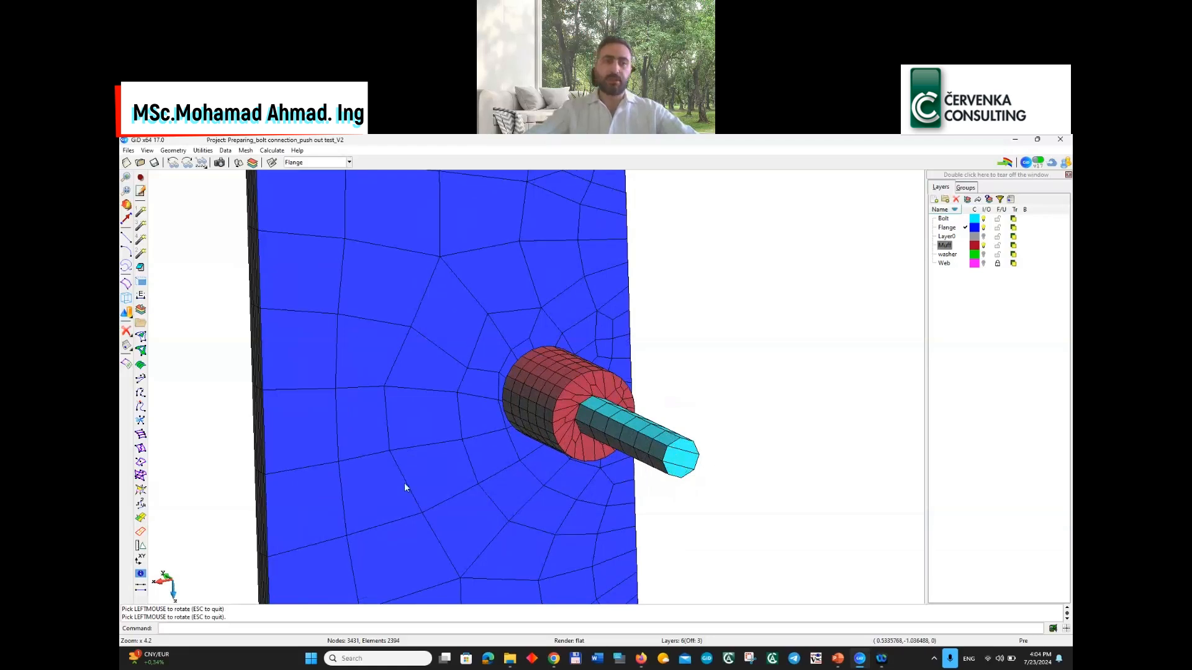
Assign an unstructured mesh size of 0.001 to the bolt's free end surface
{"action": "left_click", "coordinate": [245, 150]}
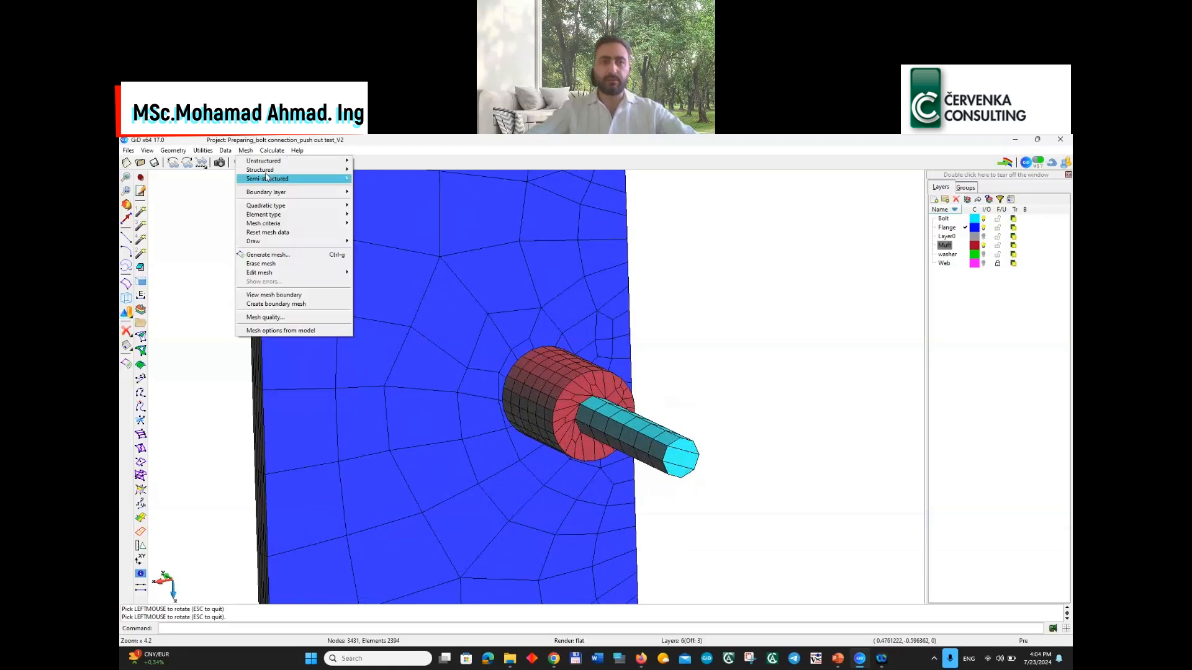
{"action": "mouse_move", "coordinate": [281, 163]}
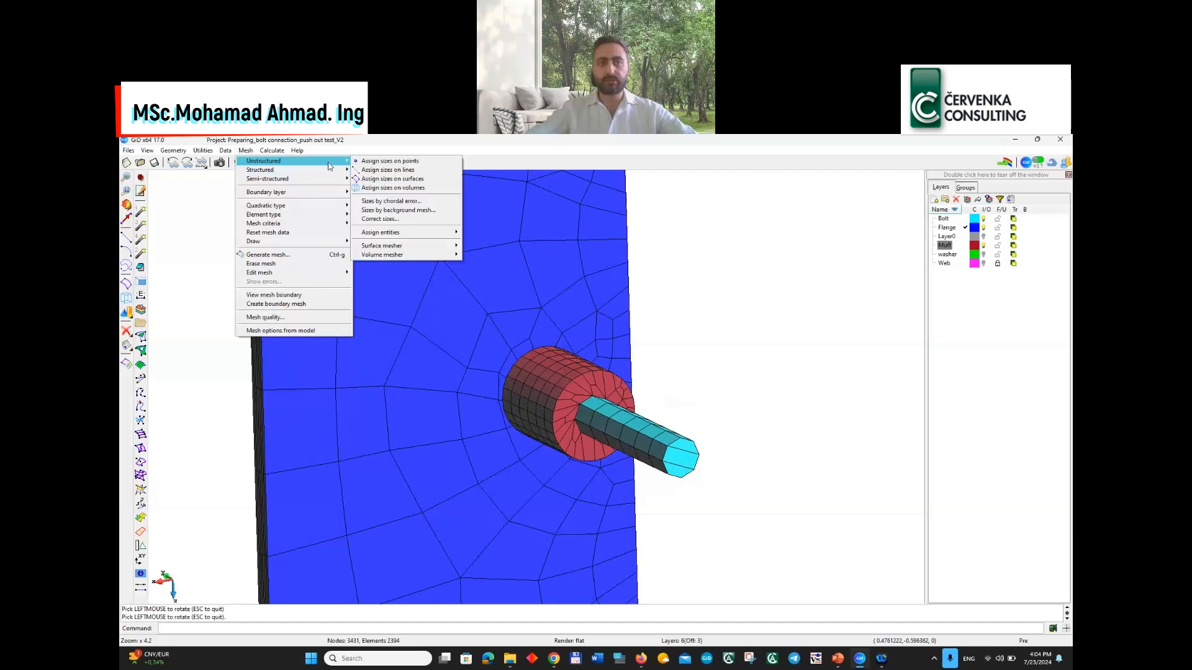
{"action": "left_click", "coordinate": [419, 180]}
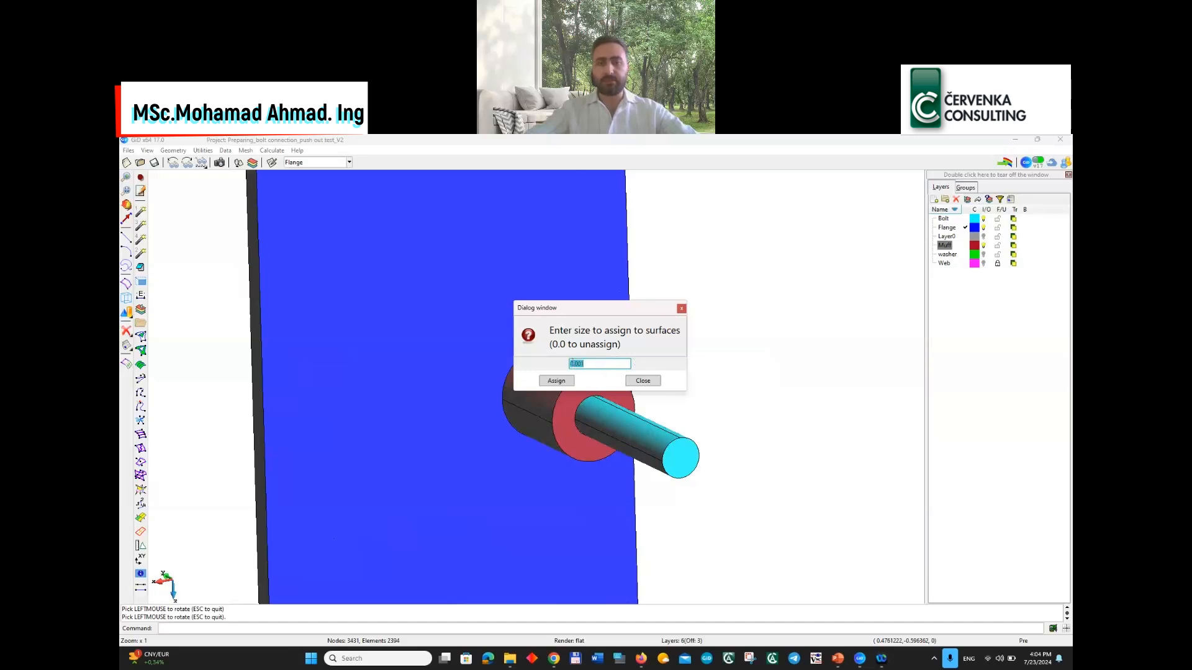
{"action": "left_click", "coordinate": [583, 364]}
{"action": "left_click", "coordinate": [550, 386]}
{"action": "left_click", "coordinate": [686, 457]}
{"action": "key", "text": "Escape"}
{"action": "key", "text": "Escape"}
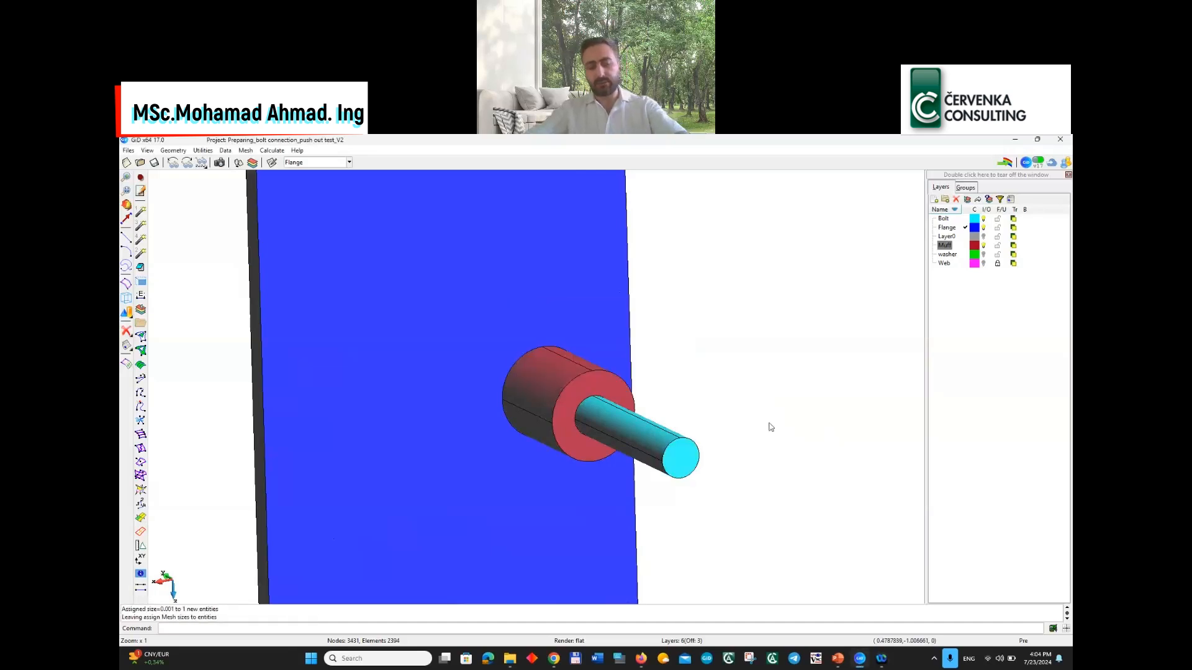
Regenerate the mesh with the preset general element size and inspect the bolt's end face and the muff
{"action": "key", "text": "ctrl+g"}
{"action": "key", "text": "Return"}
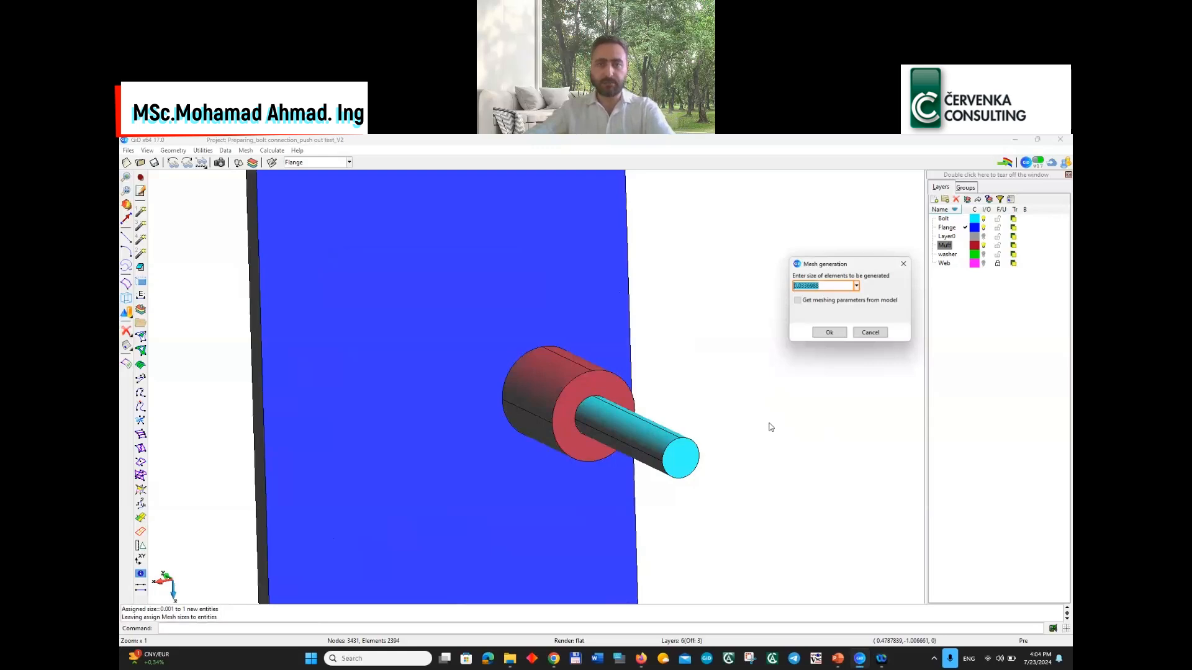
{"action": "key", "text": "Return"}
{"action": "left_click", "coordinate": [607, 484]}
{"action": "scroll", "coordinate": [689, 462], "scroll_direction": "up", "scroll_amount": 5}
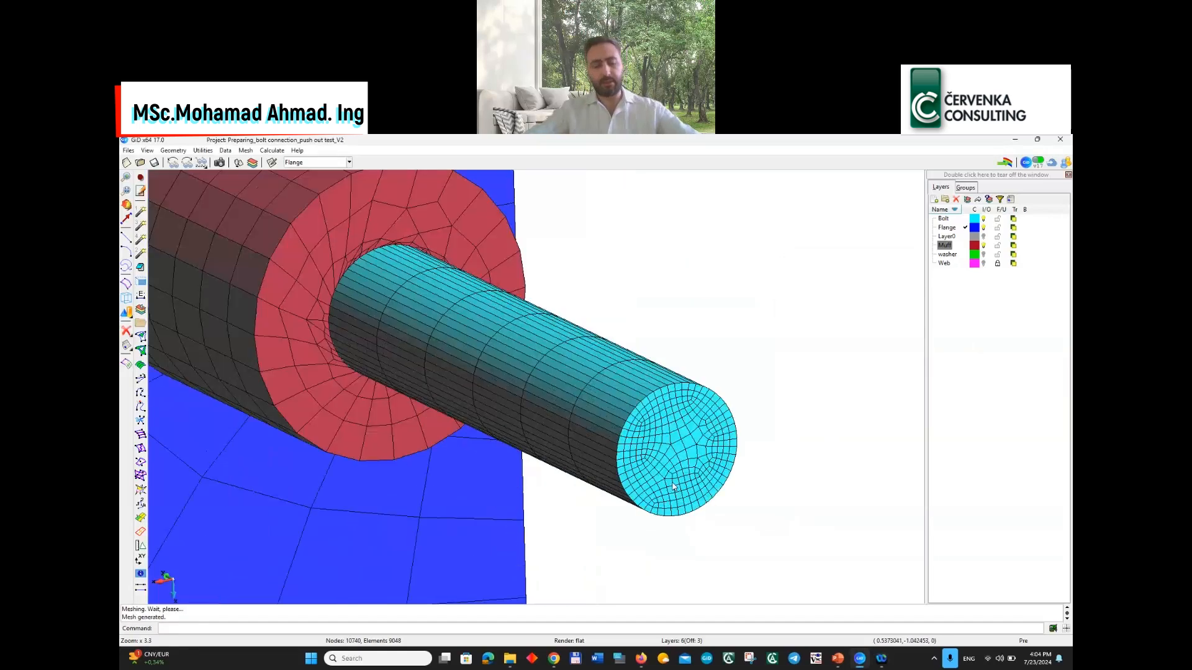
{"action": "scroll", "coordinate": [672, 487], "scroll_direction": "down", "scroll_amount": 1}
{"action": "left_click_drag", "start_coordinate": [673, 487], "coordinate": [529, 421], "text": "shift"}
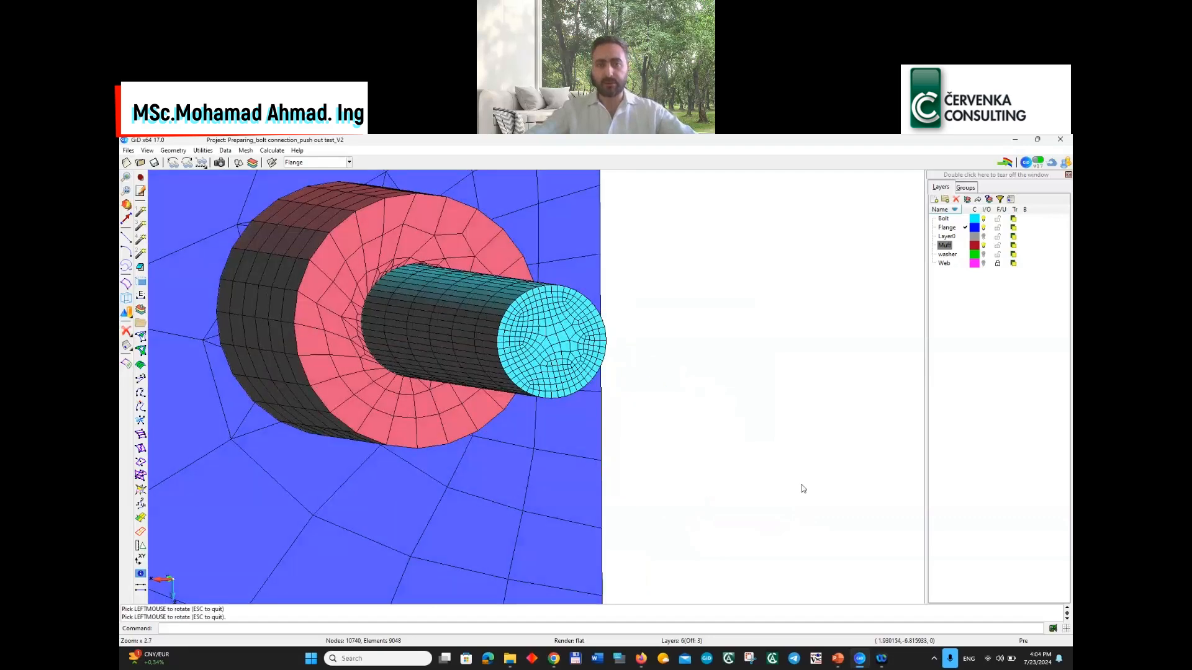
{"action": "scroll", "coordinate": [776, 494], "scroll_direction": "down", "scroll_amount": 1}
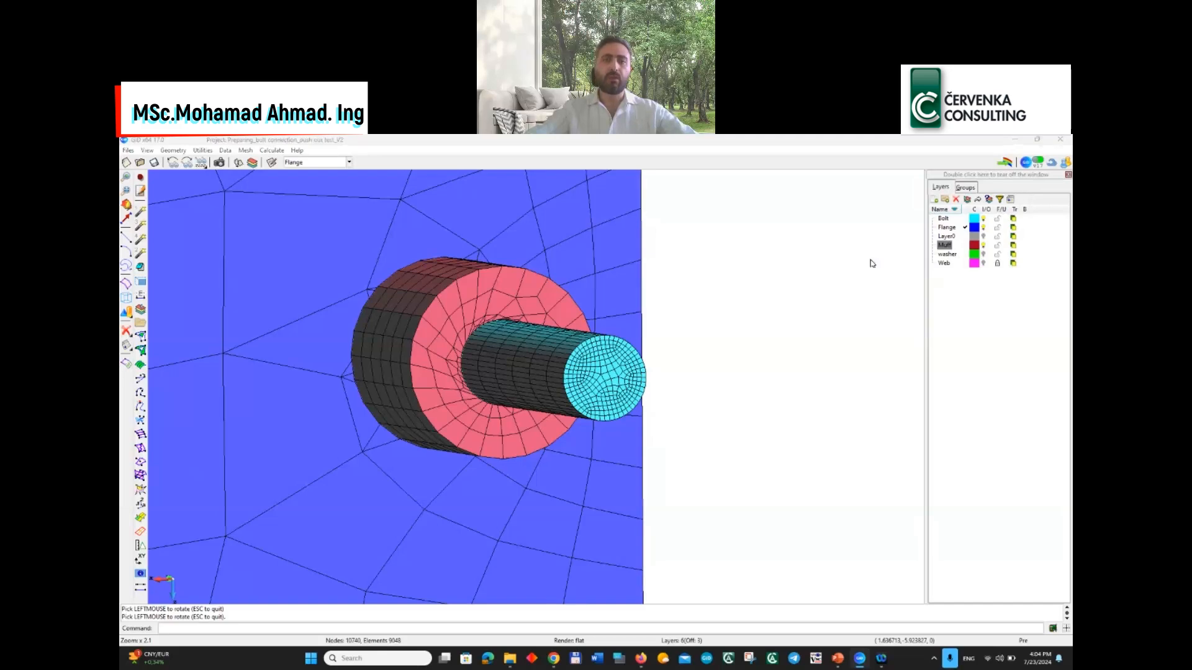
Regenerate the mesh of flange, muff and bolt with a general element size of 0.02
{"action": "scroll", "coordinate": [623, 367], "scroll_direction": "down", "scroll_amount": 1}
{"action": "mouse_move", "coordinate": [624, 366]}
{"action": "left_mouse_down"}
{"action": "mouse_move", "coordinate": [731, 440]}
{"action": "mouse_move", "coordinate": [650, 317]}
{"action": "mouse_move", "coordinate": [595, 343]}
{"action": "mouse_move", "coordinate": [567, 341]}
{"action": "mouse_move", "coordinate": [618, 376]}
{"action": "left_mouse_up"}
{"action": "scroll", "coordinate": [617, 373], "scroll_direction": "down", "scroll_amount": 2}
{"action": "left_click_drag", "start_coordinate": [532, 415], "coordinate": [602, 427]}
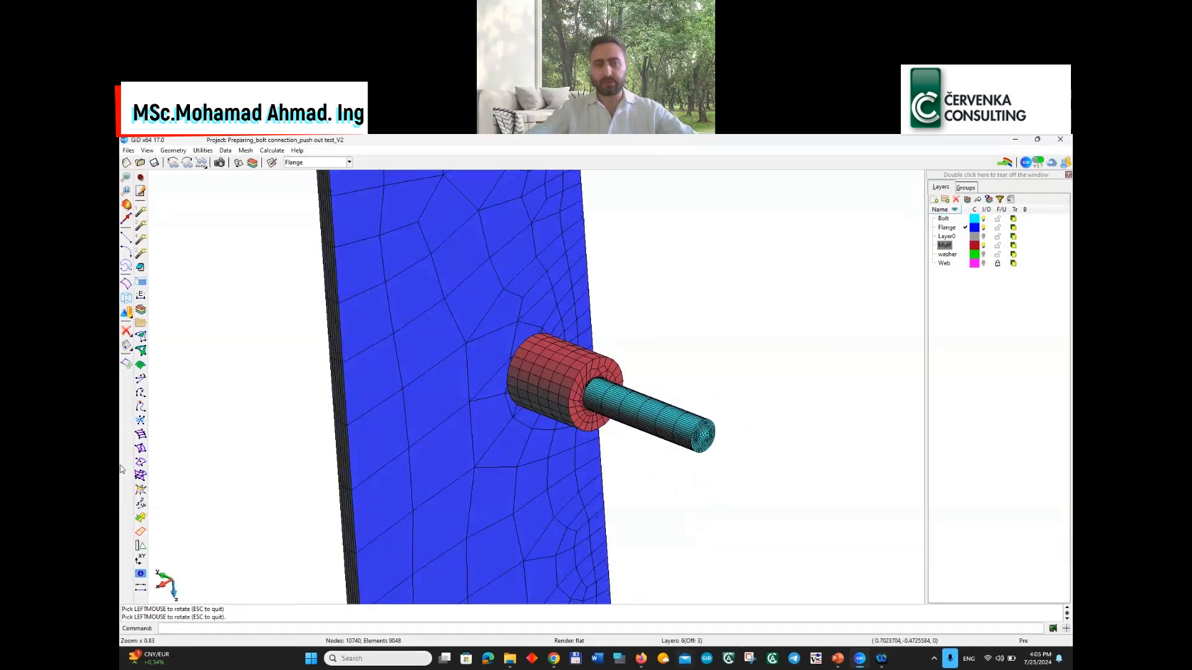
{"action": "scroll", "coordinate": [440, 422], "scroll_direction": "down", "scroll_amount": 2}
{"action": "scroll", "coordinate": [442, 422], "scroll_direction": "down", "scroll_amount": 3}
{"action": "left_click_drag", "start_coordinate": [553, 465], "coordinate": [593, 397]}
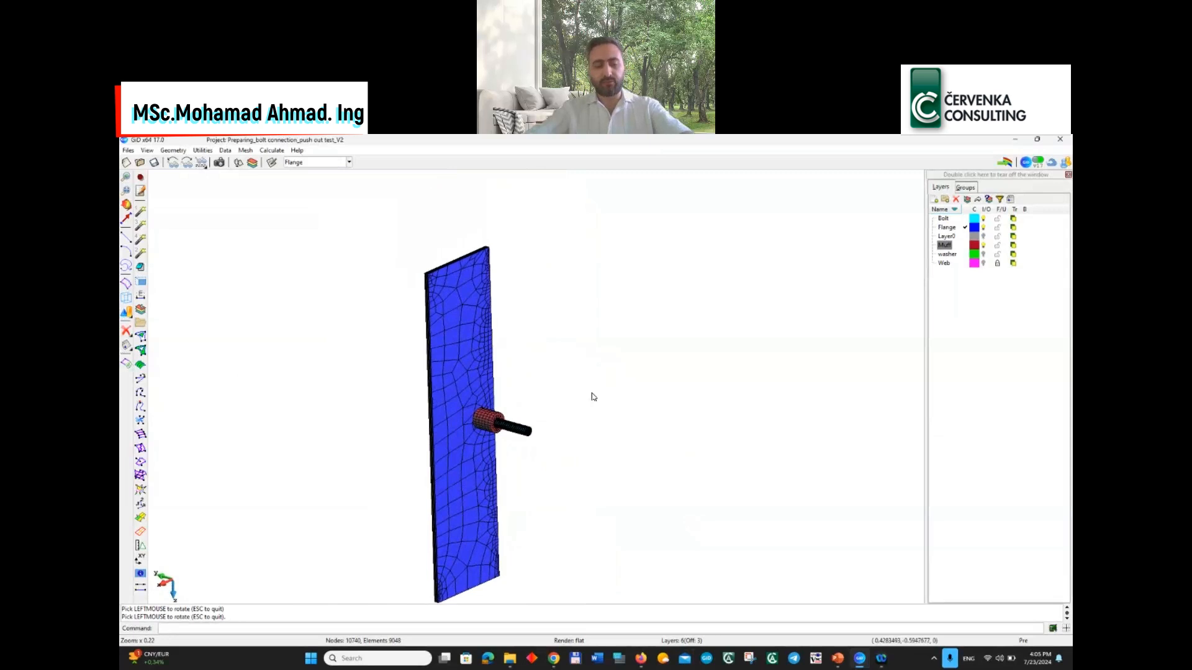
{"action": "key", "text": "ctrl+g"}
{"action": "key", "text": "Return"}
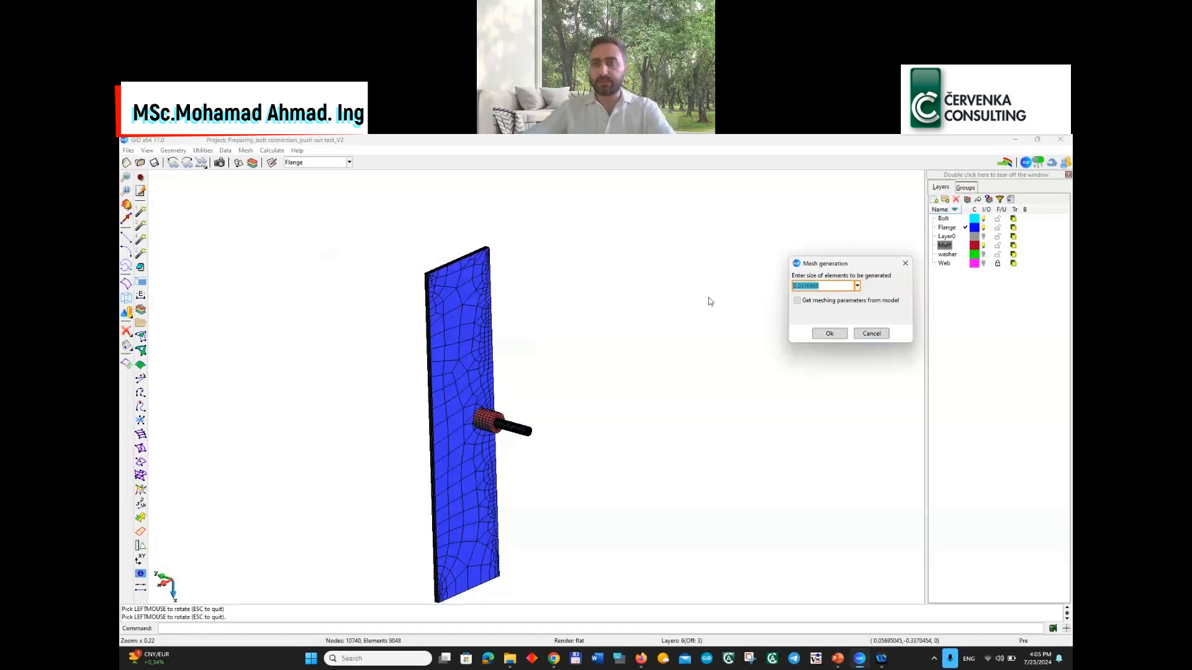
{"action": "type", "text": "0.02"}
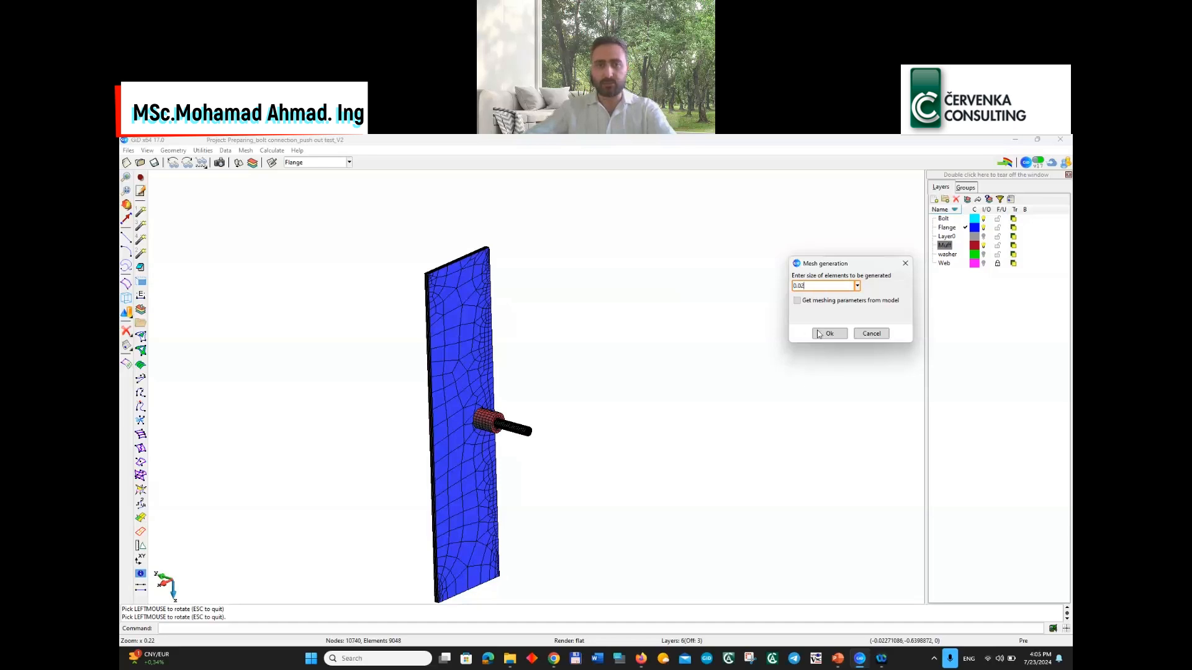
{"action": "left_click", "coordinate": [818, 334]}
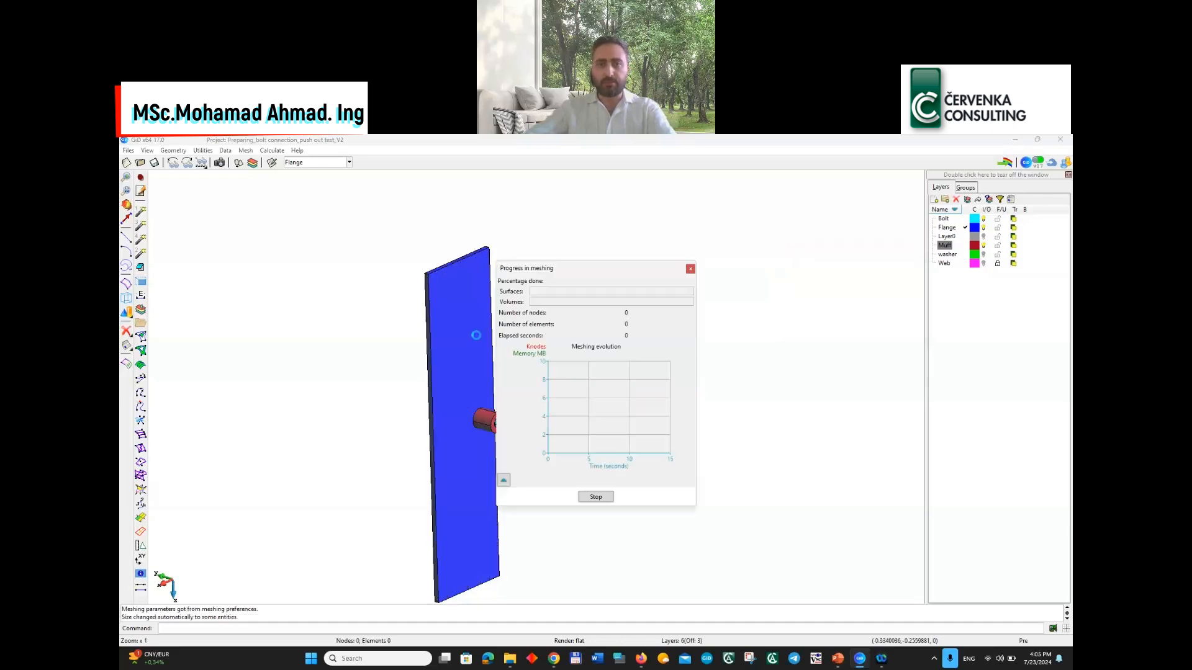
{"action": "left_click", "coordinate": [607, 484]}
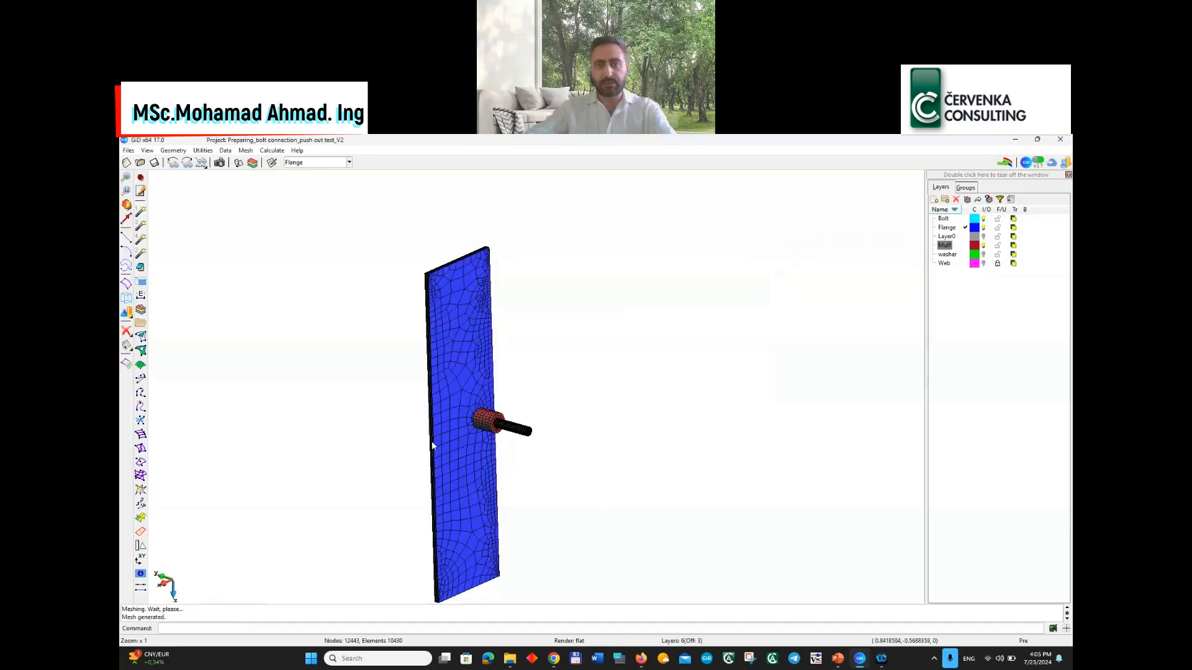
Inspect the refined mesh on the flange, around the muff and along the bolt
{"action": "scroll", "coordinate": [481, 410], "scroll_direction": "up", "scroll_amount": 2}
{"action": "scroll", "coordinate": [501, 390], "scroll_direction": "down", "scroll_amount": 2}
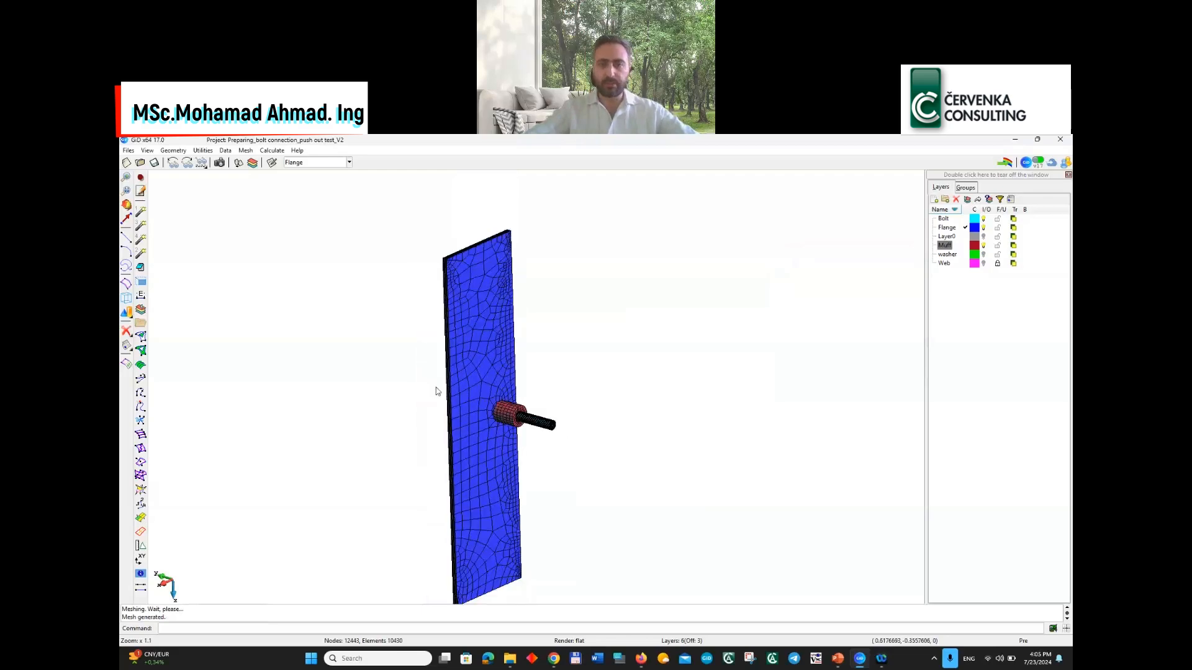
{"action": "scroll", "coordinate": [435, 389], "scroll_direction": "up", "scroll_amount": 3}
{"action": "left_click_drag", "start_coordinate": [482, 428], "coordinate": [590, 443], "text": "shift"}
{"action": "scroll", "coordinate": [562, 439], "scroll_direction": "up", "scroll_amount": 3}
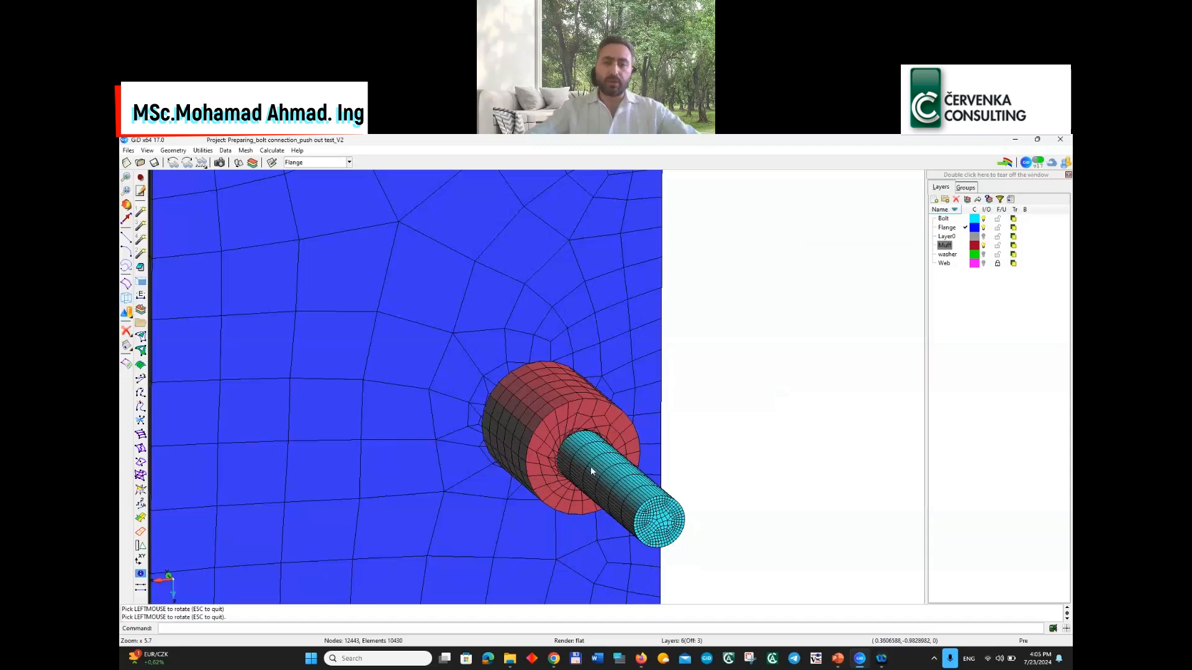
{"action": "scroll", "coordinate": [523, 452], "scroll_direction": "down", "scroll_amount": 2}
{"action": "scroll", "coordinate": [519, 451], "scroll_direction": "up", "scroll_amount": 1}
{"action": "left_click_drag", "start_coordinate": [690, 487], "coordinate": [517, 408], "text": "shift"}
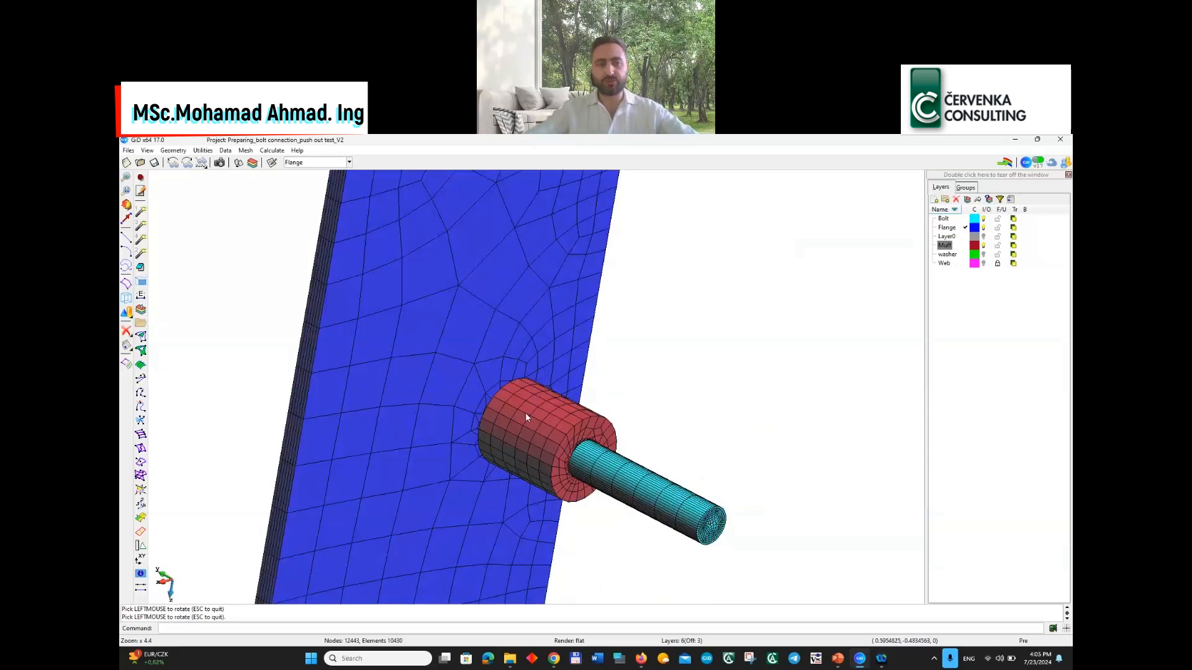
{"action": "scroll", "coordinate": [525, 412], "scroll_direction": "down", "scroll_amount": 2}
Display the geometry instead of the mesh in wireframe, facing the XZ plane around the muff and bolt
{"action": "left_click", "coordinate": [126, 363]}
{"action": "left_click_drag", "start_coordinate": [518, 296], "coordinate": [457, 273], "text": "shift"}
{"action": "right_click", "coordinate": [714, 348]}
{"action": "left_click", "coordinate": [826, 429]}
{"action": "scroll", "coordinate": [510, 408], "scroll_direction": "up", "scroll_amount": 4}
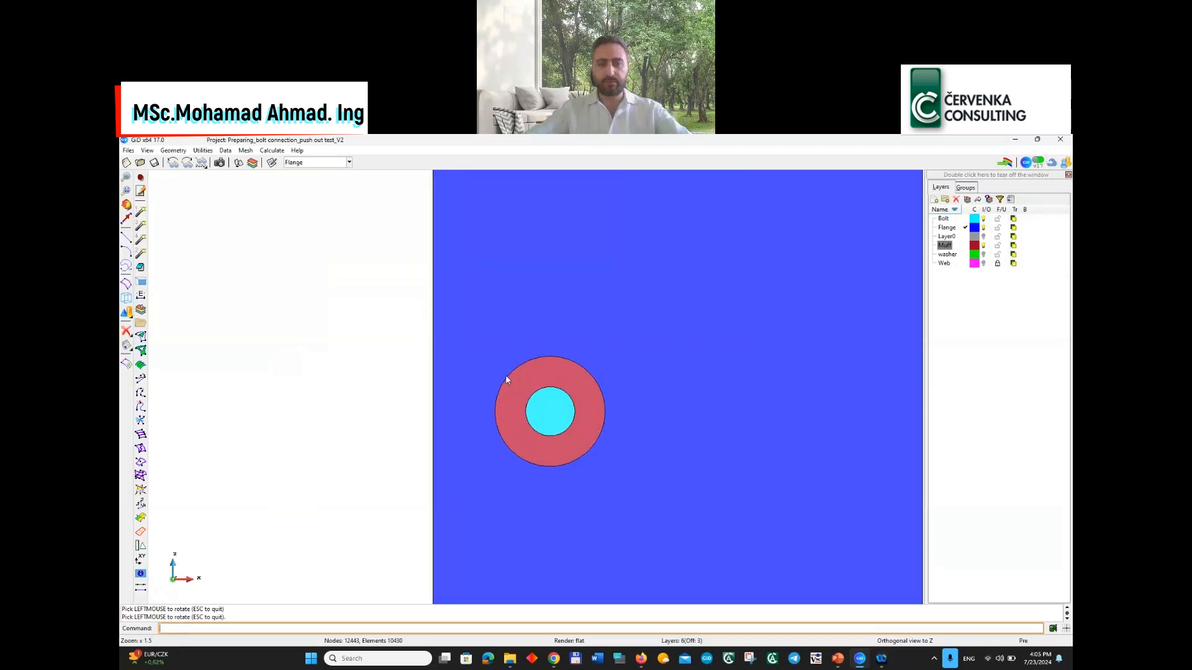
{"action": "key", "text": "F3"}
{"action": "scroll", "coordinate": [528, 404], "scroll_direction": "up", "scroll_amount": 1}
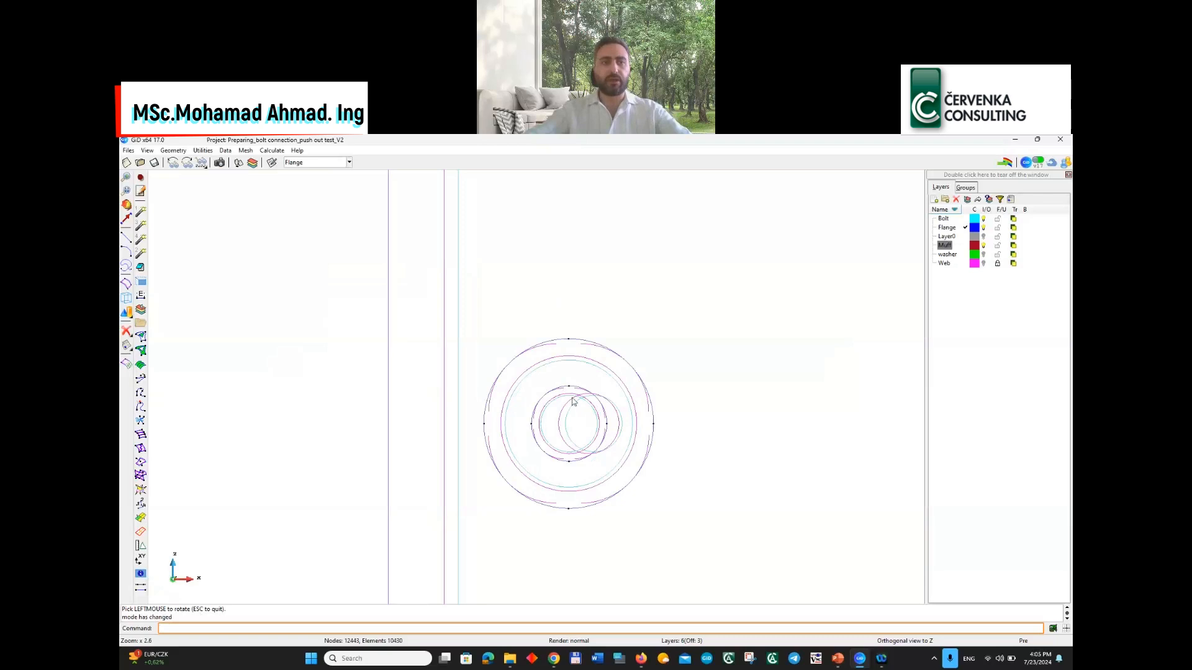
Assign 4 structured divisions to all arc lines of the bolt-diameter circles along the bolt, muff and flange hole
{"action": "left_click", "coordinate": [247, 152]}
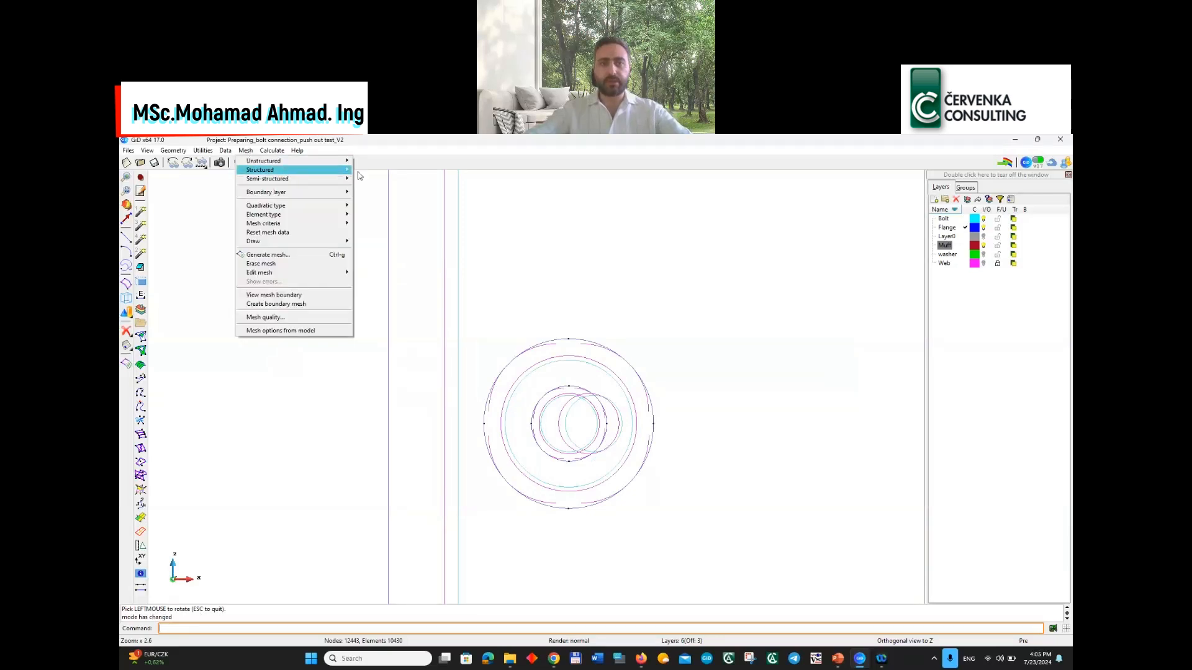
{"action": "mouse_move", "coordinate": [347, 170]}
{"action": "mouse_move", "coordinate": [393, 171]}
{"action": "left_click", "coordinate": [452, 171]}
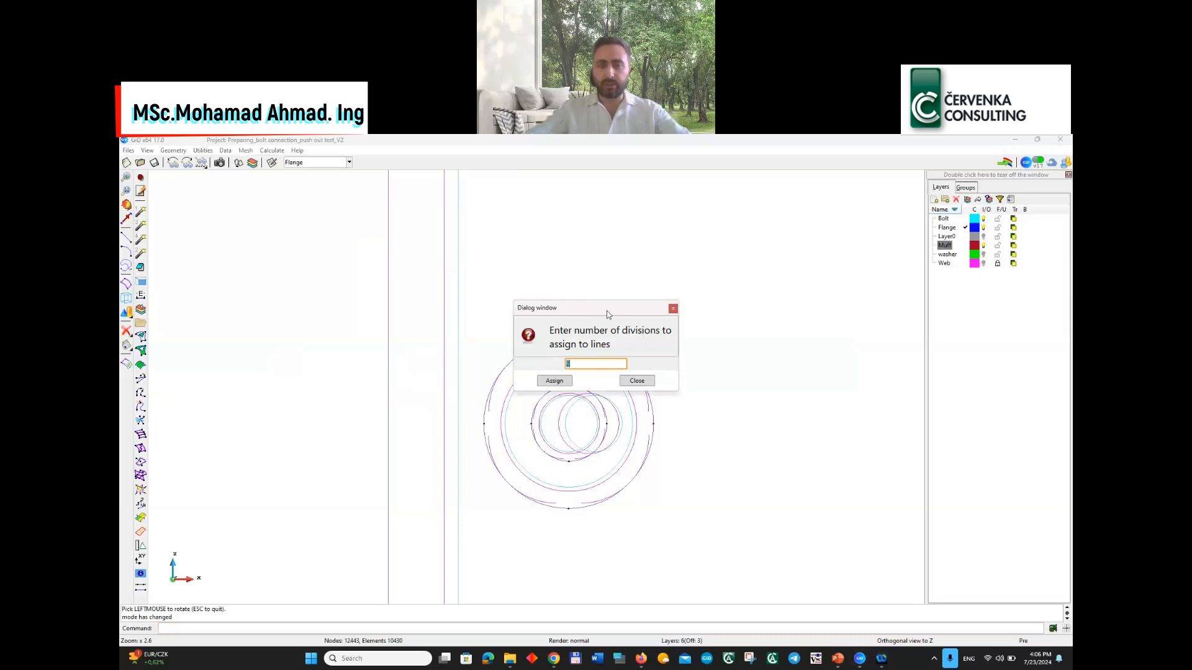
{"action": "left_click", "coordinate": [554, 381]}
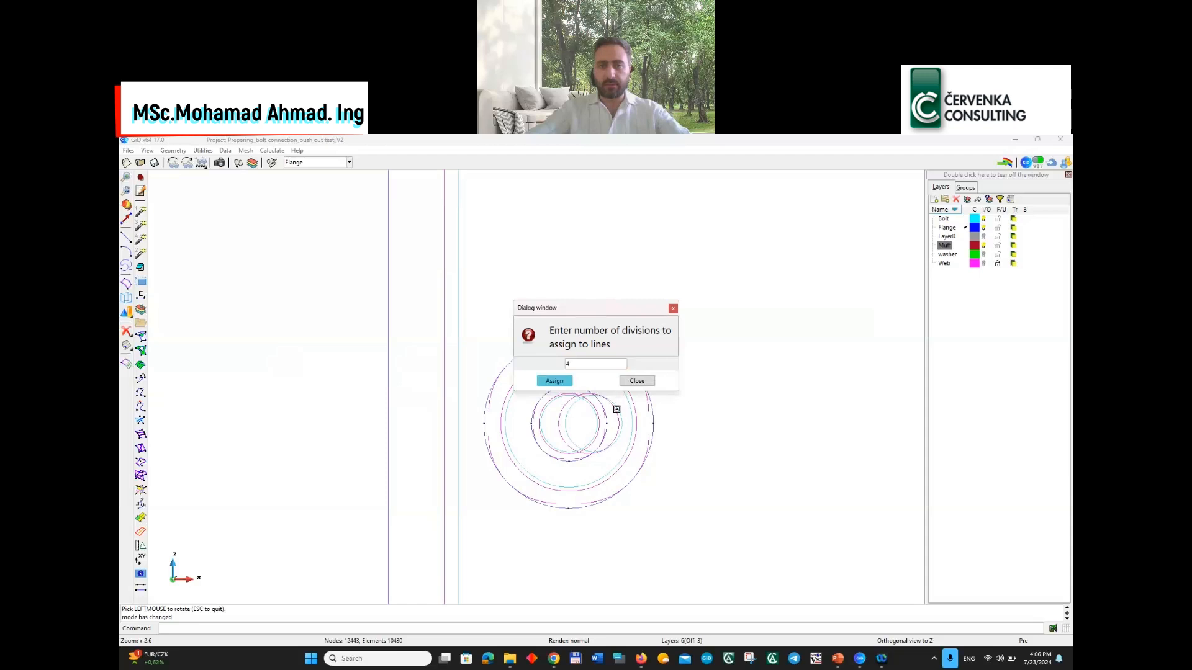
{"action": "left_click", "coordinate": [596, 398]}
{"action": "left_click_drag", "start_coordinate": [559, 405], "coordinate": [540, 397]}
{"action": "left_click_drag", "start_coordinate": [556, 450], "coordinate": [590, 449]}
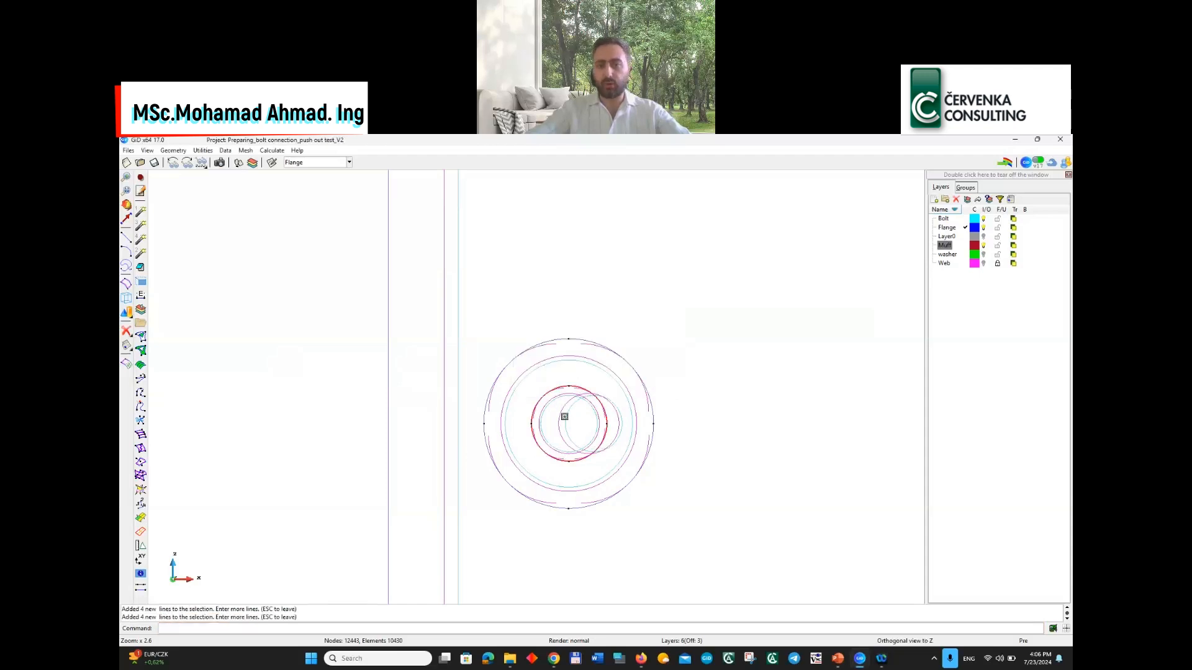
{"action": "scroll", "coordinate": [516, 377], "scroll_direction": "down", "scroll_amount": 3}
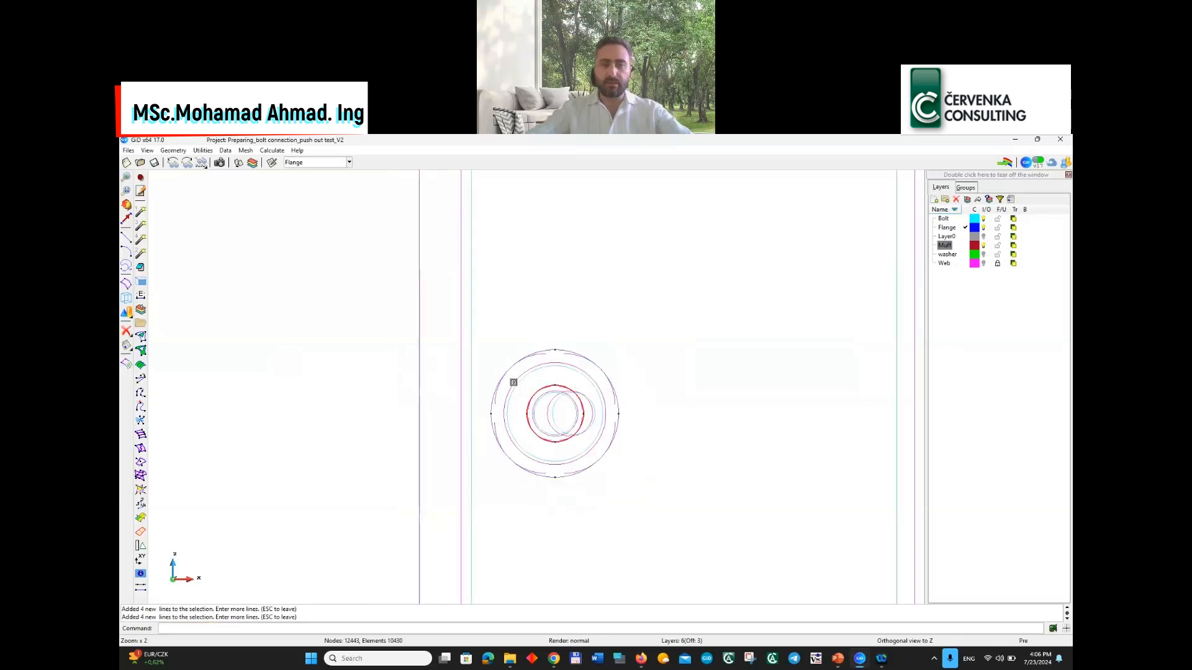
{"action": "scroll", "coordinate": [519, 381], "scroll_direction": "down", "scroll_amount": 2}
{"action": "left_click_drag", "start_coordinate": [606, 394], "coordinate": [666, 416], "text": "shift"}
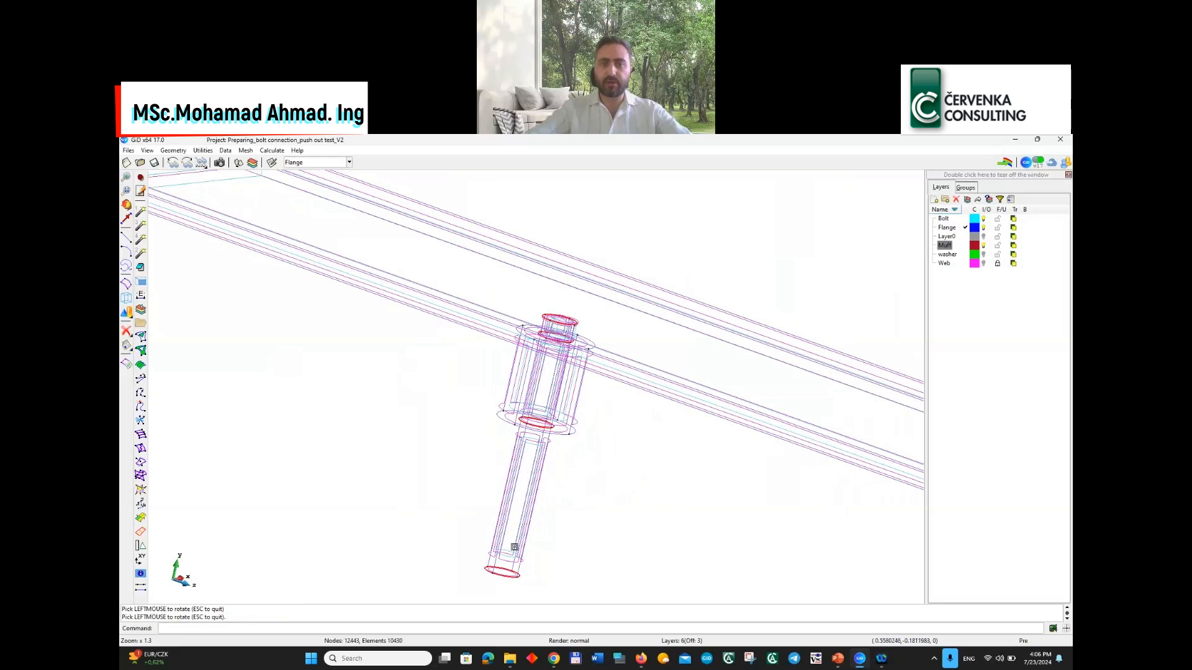
{"action": "key", "text": "Escape"}
{"action": "key", "text": "Escape"}
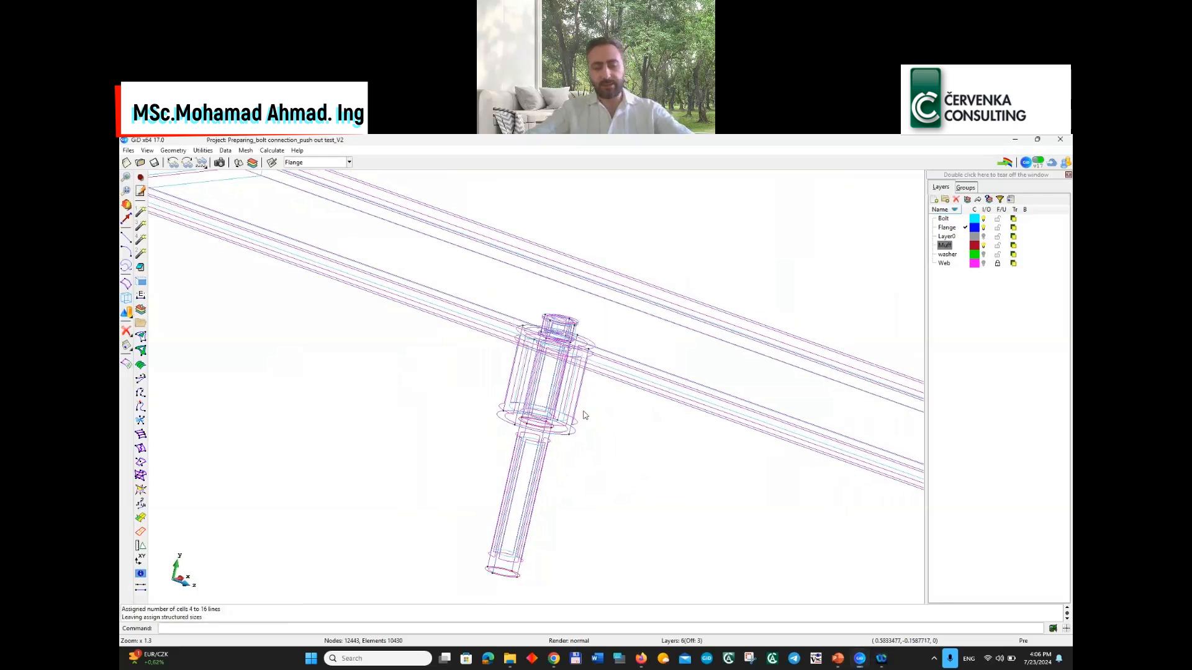
Regenerate the mesh with the preset element size and display it in flat render
{"action": "key", "text": "ctrl+g"}
{"action": "key", "text": "Return"}
{"action": "key", "text": "Return"}
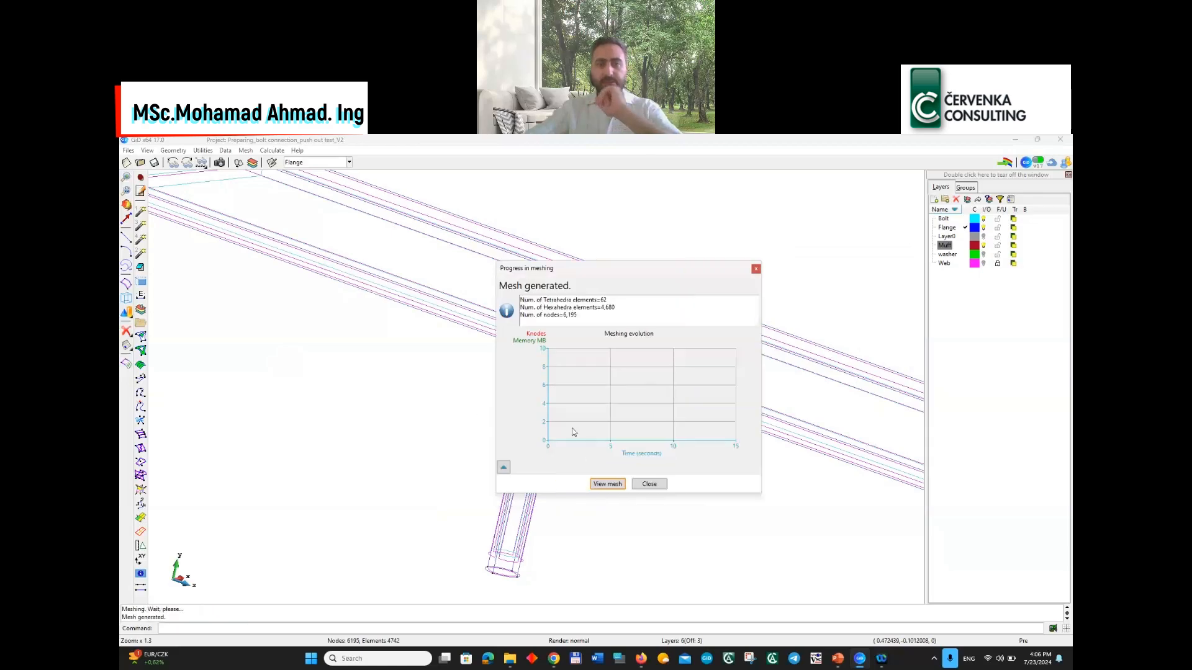
{"action": "left_click", "coordinate": [606, 483]}
{"action": "key", "text": "F6"}
Inspect the new mesh on the bolt's end face, around the muff and on the adjoining flange
{"action": "scroll", "coordinate": [524, 397], "scroll_direction": "down", "scroll_amount": 4}
{"action": "left_click_drag", "start_coordinate": [524, 397], "coordinate": [679, 234], "text": "shift"}
{"action": "scroll", "coordinate": [586, 354], "scroll_direction": "up", "scroll_amount": 2}
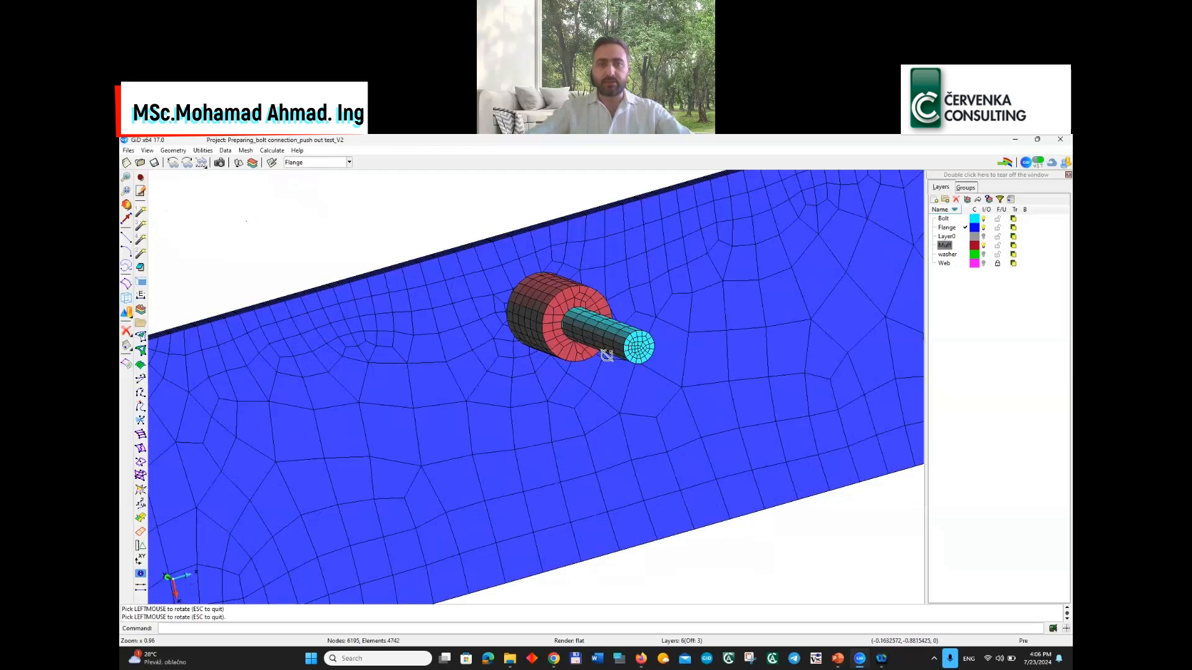
{"action": "left_click_drag", "start_coordinate": [607, 353], "coordinate": [536, 320], "text": "shift"}
{"action": "scroll", "coordinate": [536, 320], "scroll_direction": "up", "scroll_amount": 6}
{"action": "left_click_drag", "start_coordinate": [694, 389], "coordinate": [657, 292]}
{"action": "scroll", "coordinate": [467, 398], "scroll_direction": "down", "scroll_amount": 3}
{"action": "left_click_drag", "start_coordinate": [647, 420], "coordinate": [354, 376], "text": "shift"}
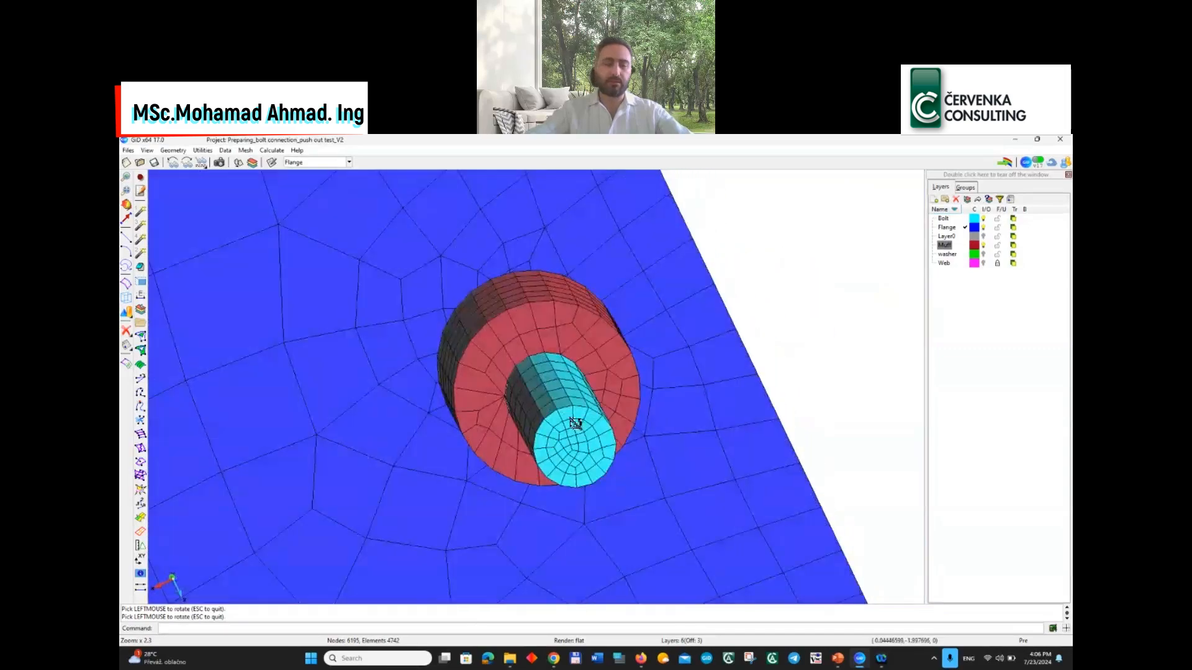
{"action": "left_click_drag", "start_coordinate": [593, 272], "coordinate": [651, 416]}
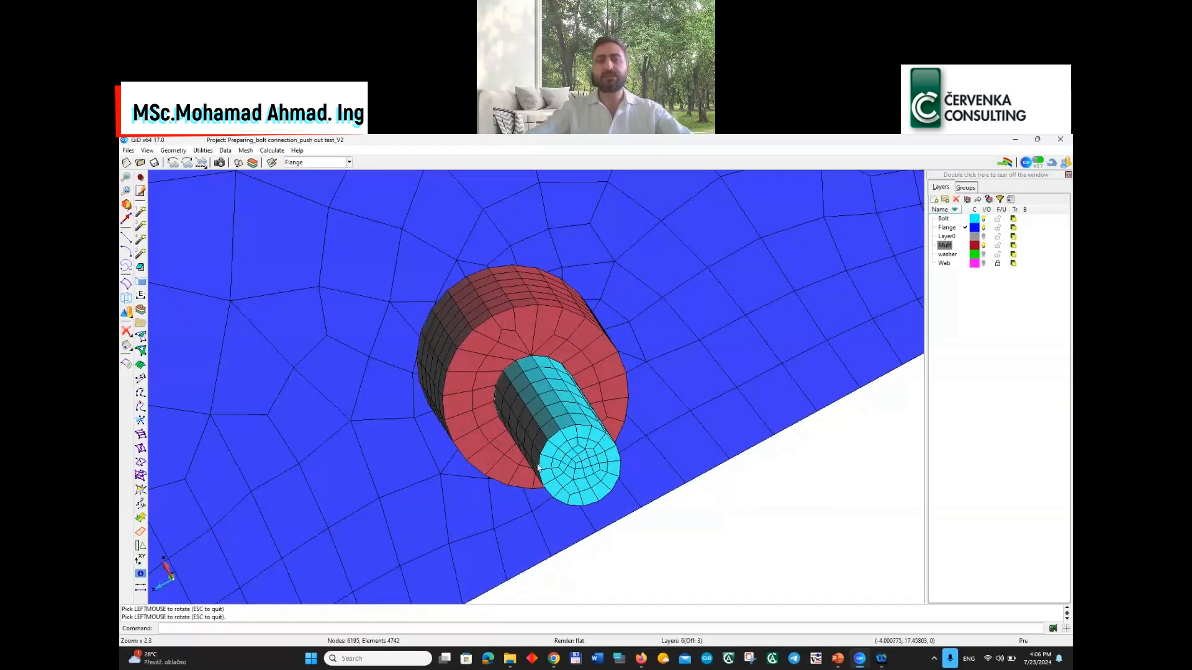
{"action": "scroll", "coordinate": [478, 330], "scroll_direction": "down", "scroll_amount": 3}
{"action": "left_click_drag", "start_coordinate": [745, 298], "coordinate": [386, 393]}
{"action": "scroll", "coordinate": [386, 393], "scroll_direction": "down", "scroll_amount": 3}
{"action": "left_click_drag", "start_coordinate": [644, 420], "coordinate": [496, 347]}
Switch the display from the mesh back to the geometry around the muff and bolt
{"action": "left_click", "coordinate": [127, 365]}
{"action": "scroll", "coordinate": [652, 499], "scroll_direction": "down", "scroll_amount": 3}
{"action": "left_click_drag", "start_coordinate": [651, 499], "coordinate": [593, 444]}
{"action": "scroll", "coordinate": [593, 445], "scroll_direction": "up", "scroll_amount": 7}
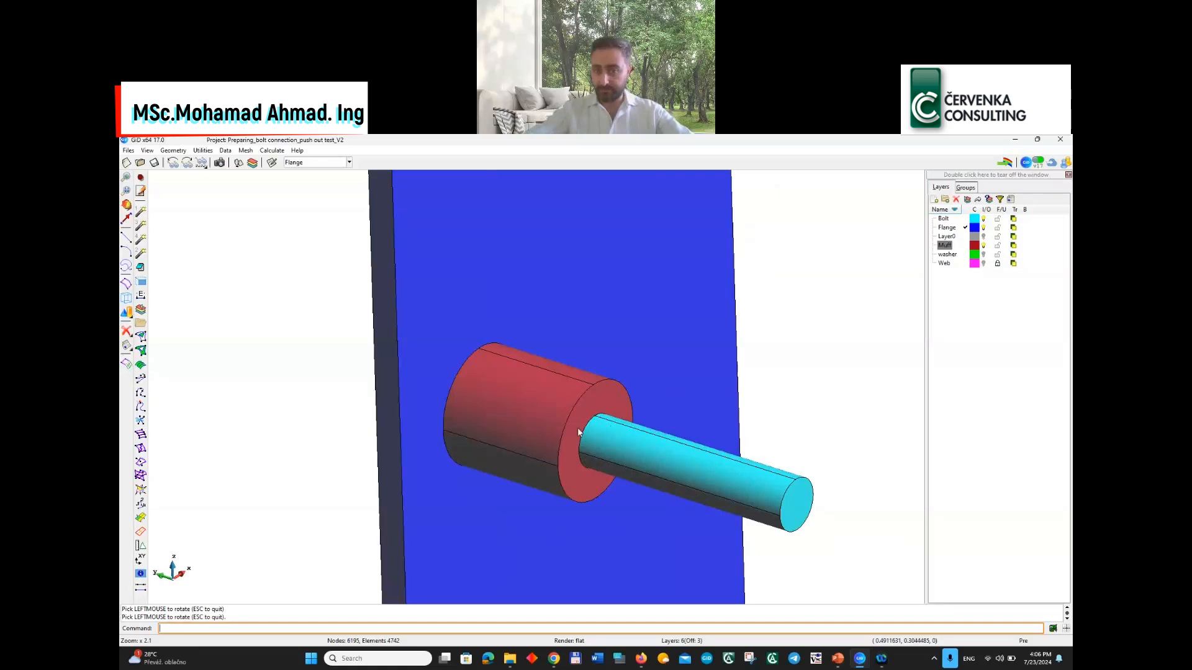
{"action": "left_click_drag", "start_coordinate": [564, 441], "coordinate": [706, 362]}
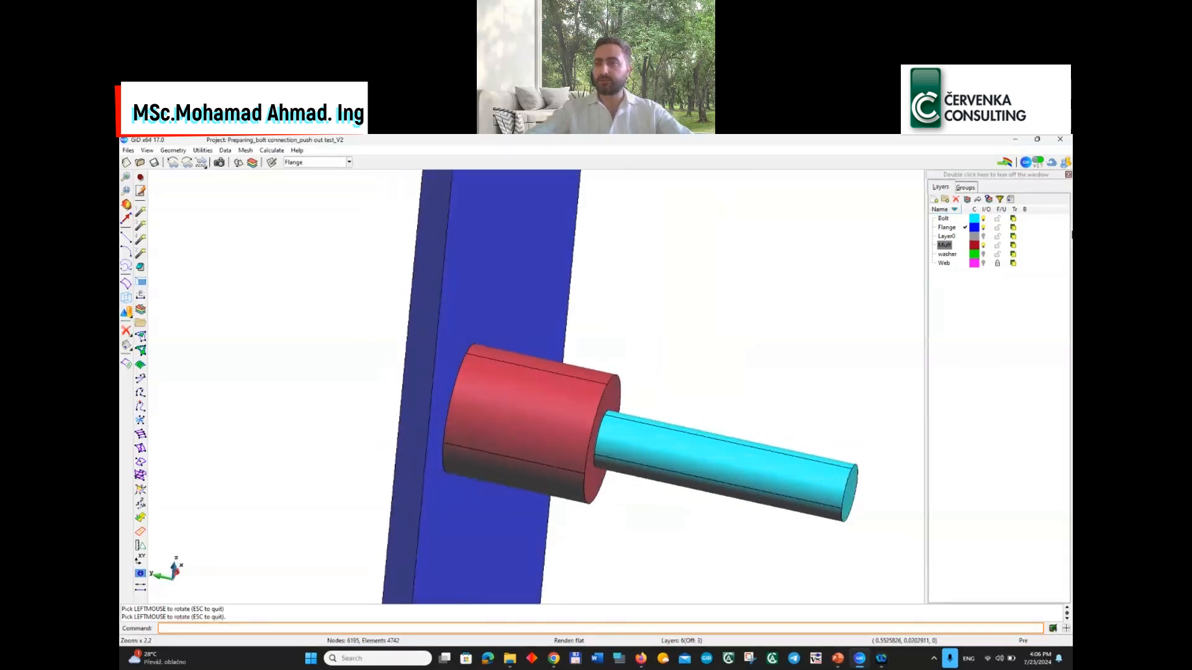
Hide the Muff layer temporarily to examine the bolt inside it, and examine the muff's contact with bolt and flange
{"action": "left_click", "coordinate": [983, 246]}
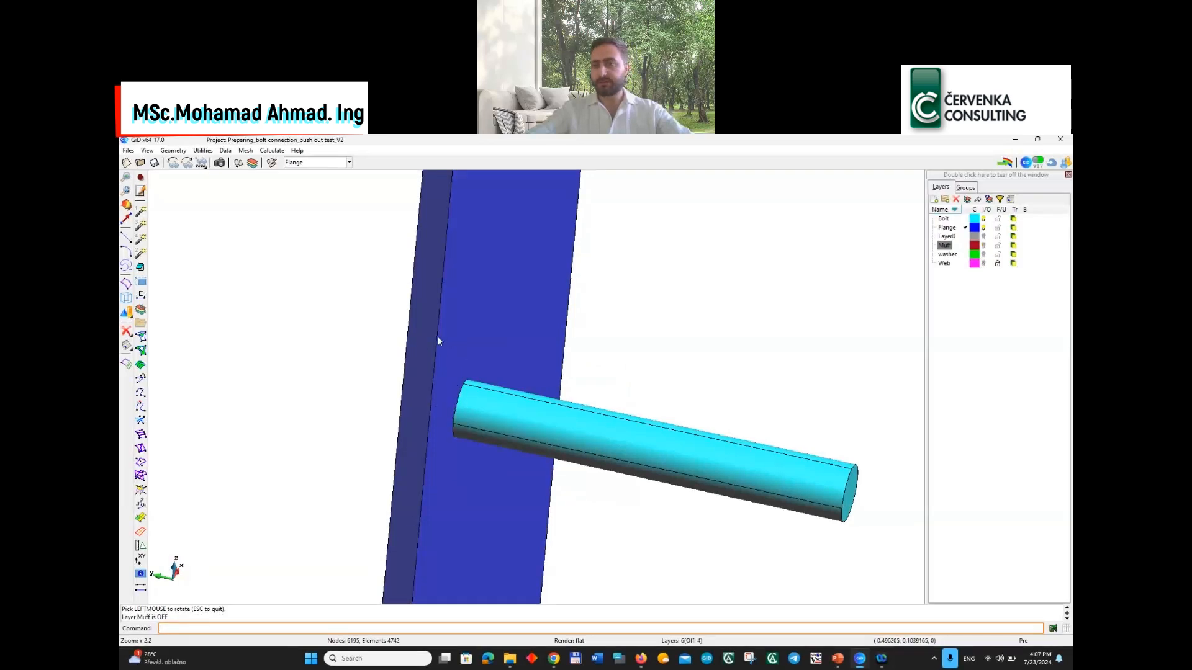
{"action": "left_click", "coordinate": [988, 247]}
{"action": "scroll", "coordinate": [460, 370], "scroll_direction": "down", "scroll_amount": 4}
{"action": "scroll", "coordinate": [459, 370], "scroll_direction": "up", "scroll_amount": 4}
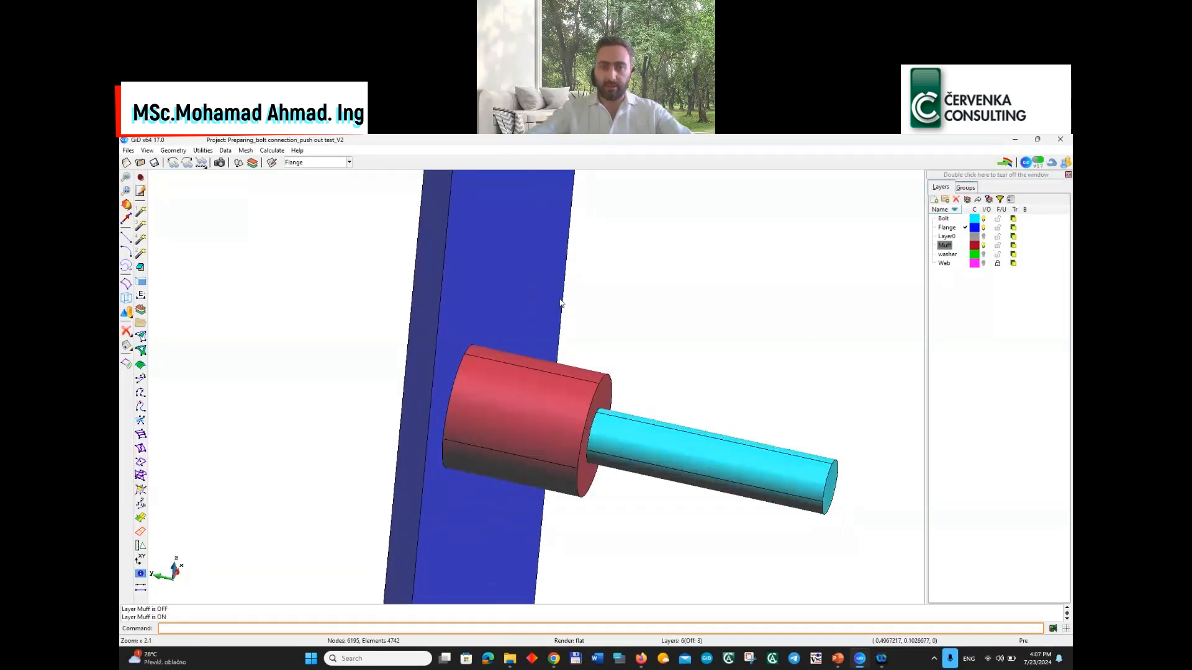
{"action": "left_click_drag", "start_coordinate": [561, 303], "coordinate": [483, 302], "text": "shift"}
{"action": "left_click_drag", "start_coordinate": [571, 530], "coordinate": [606, 471]}
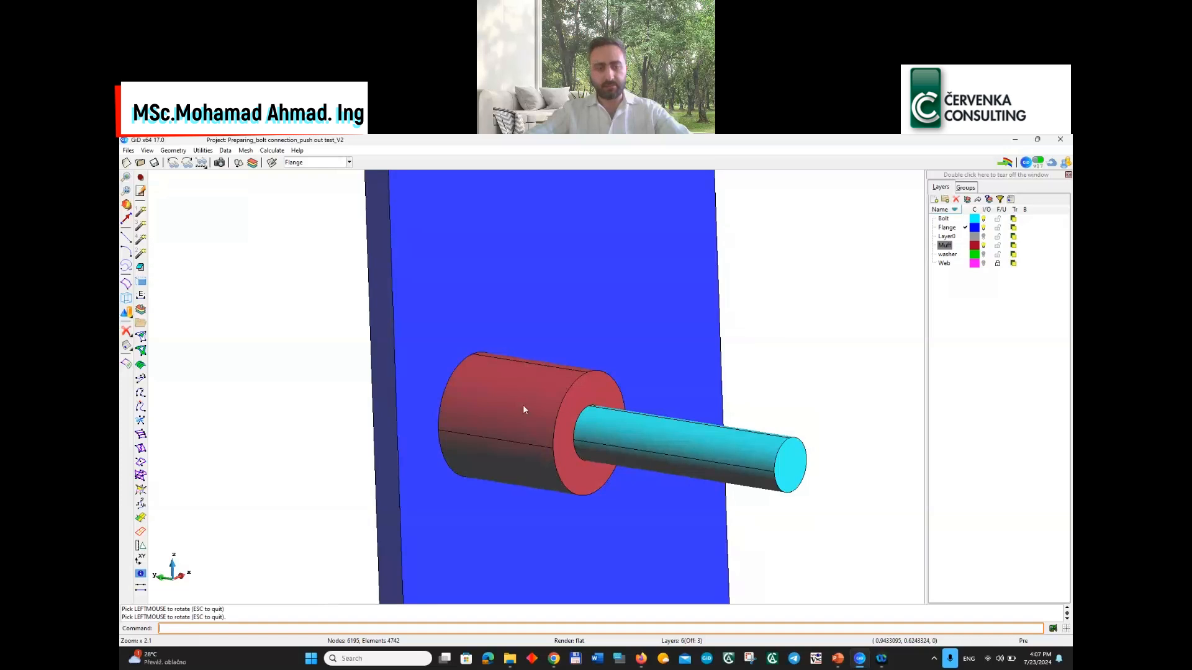
{"action": "scroll", "coordinate": [547, 445], "scroll_direction": "down", "scroll_amount": 2}
{"action": "scroll", "coordinate": [548, 444], "scroll_direction": "up", "scroll_amount": 2}
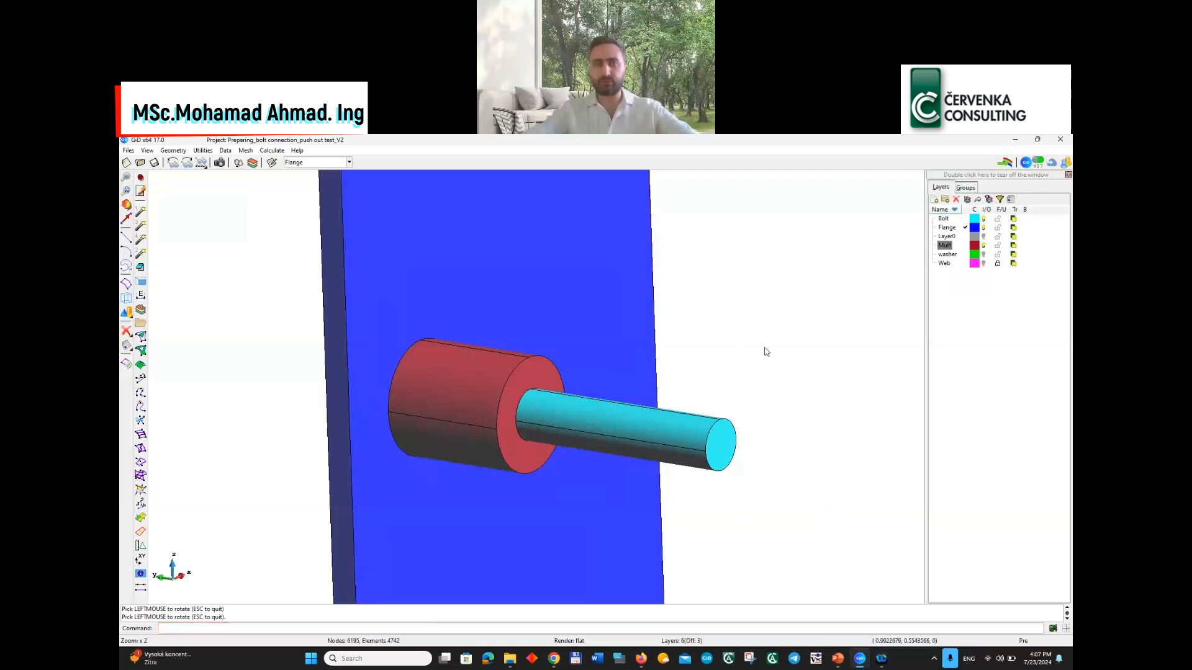
Open the Move tool for translating points and disable its Collapse option
{"action": "left_click", "coordinate": [203, 151]}
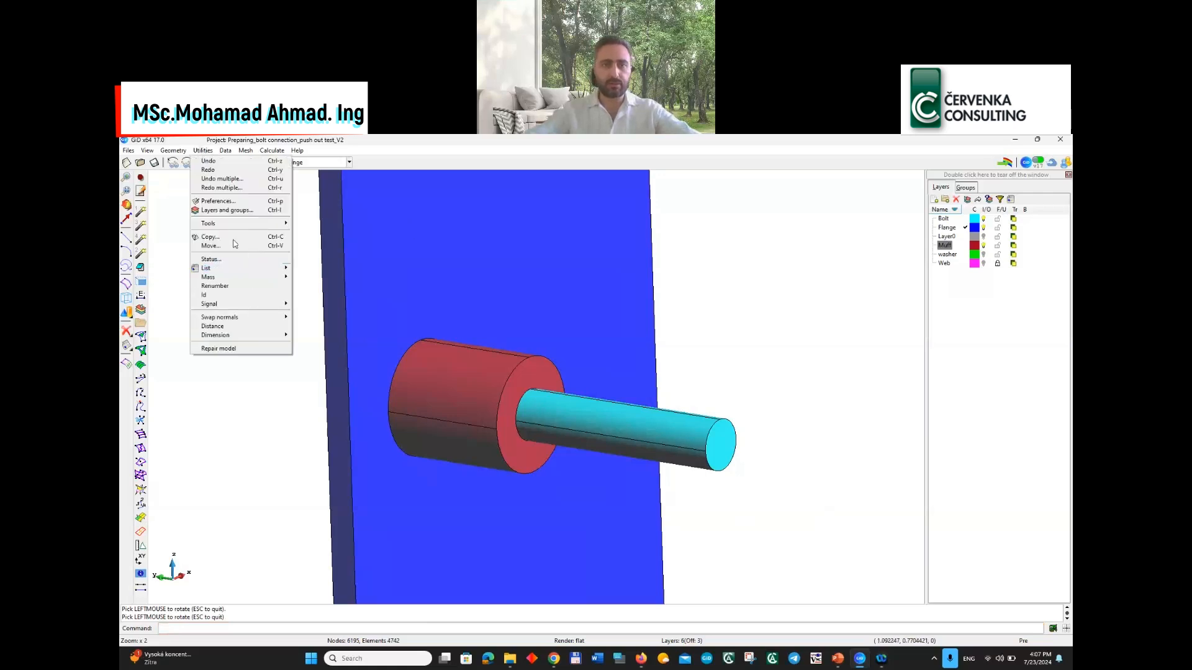
{"action": "left_click", "coordinate": [257, 246]}
{"action": "left_click_drag", "start_coordinate": [781, 180], "coordinate": [839, 190]}
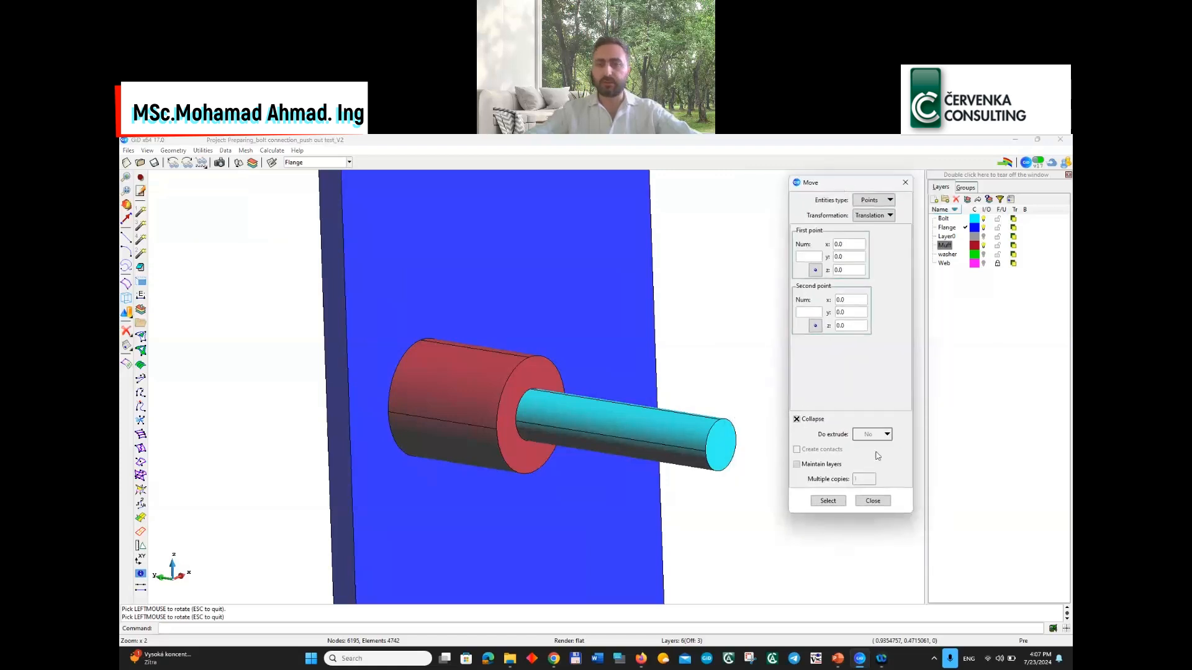
{"action": "left_click", "coordinate": [809, 421]}
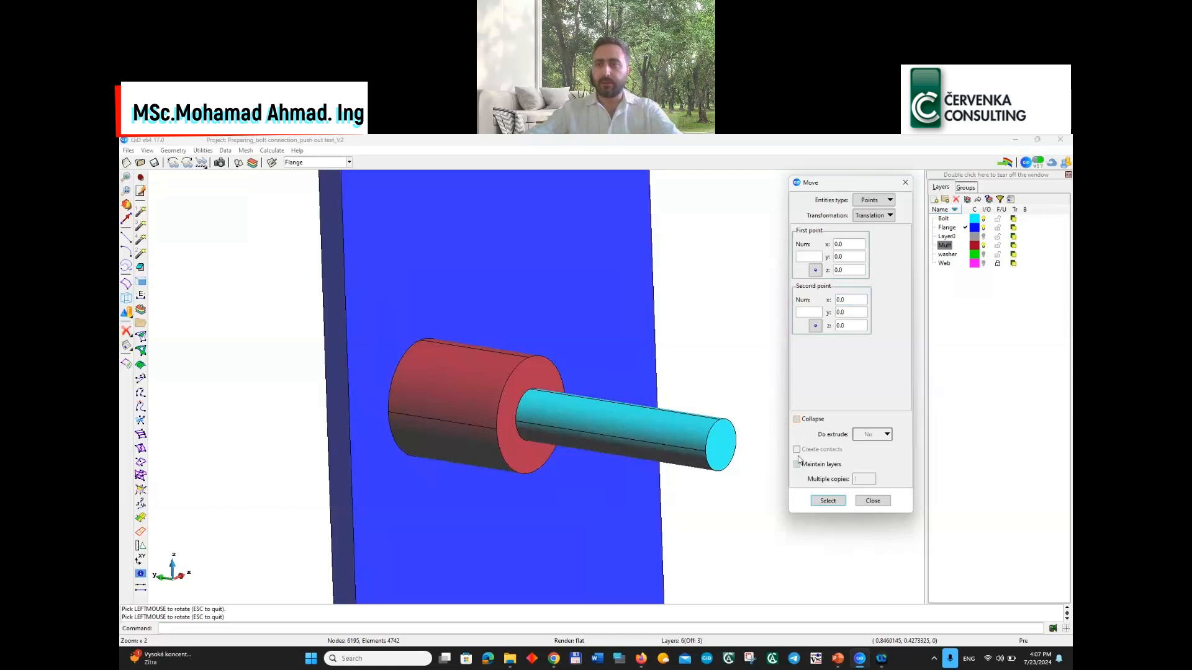
Create a new layer and name it Interface
{"action": "left_click", "coordinate": [934, 199]}
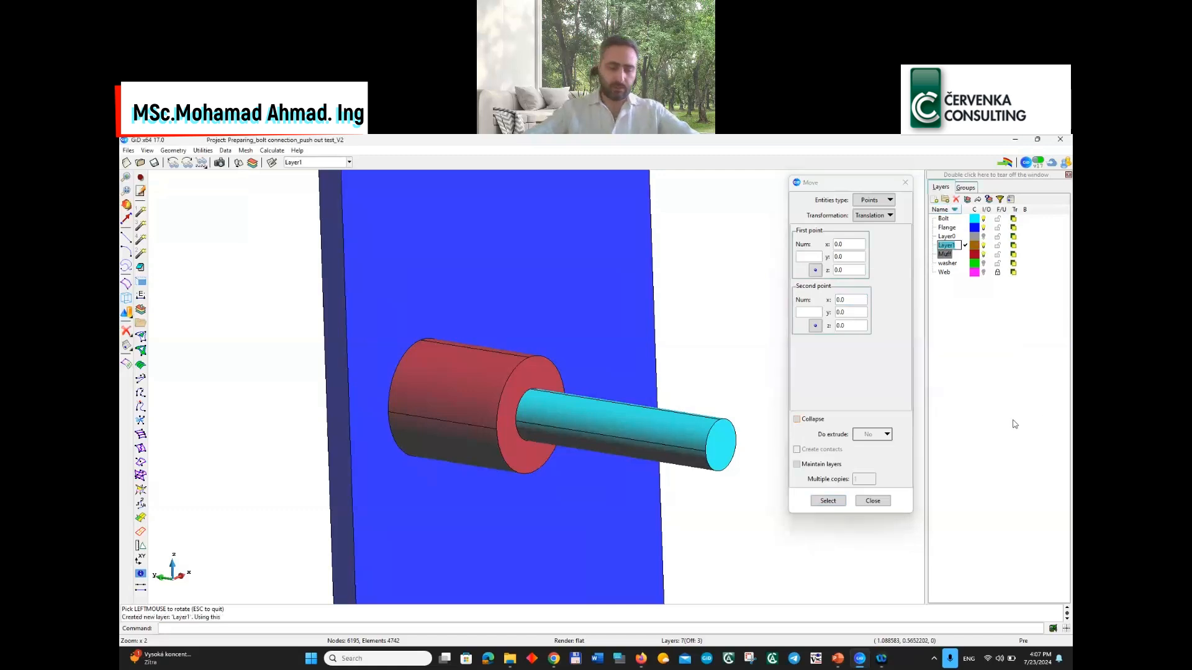
{"action": "type", "text": "Interface"}
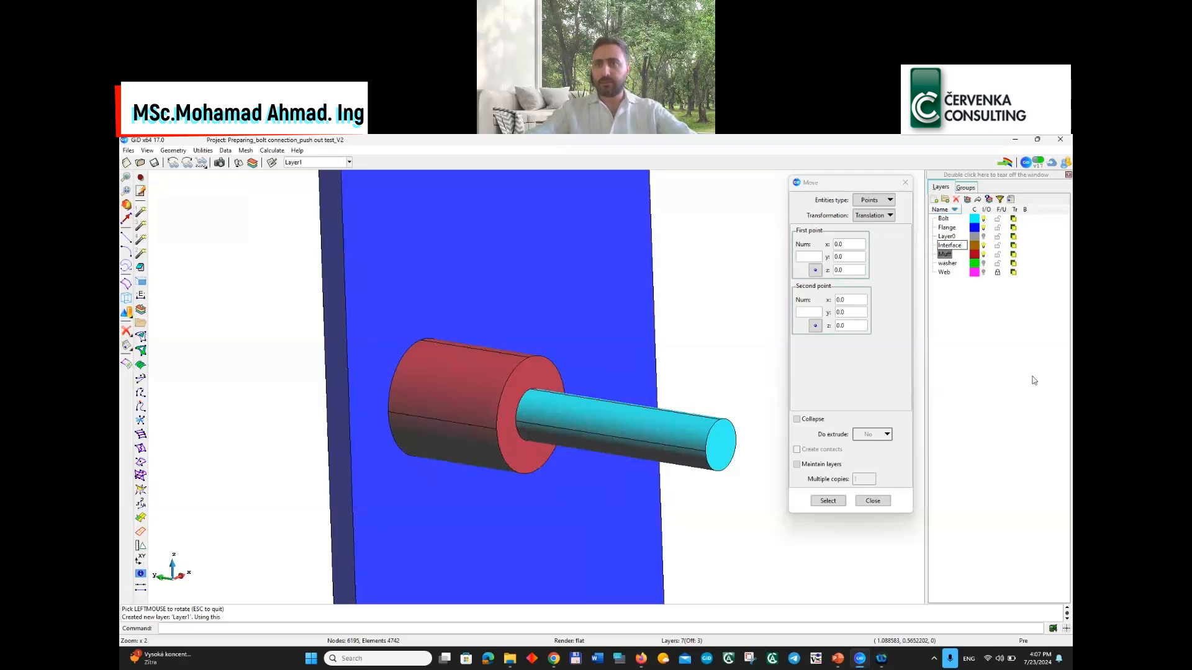
{"action": "key", "text": "Return"}
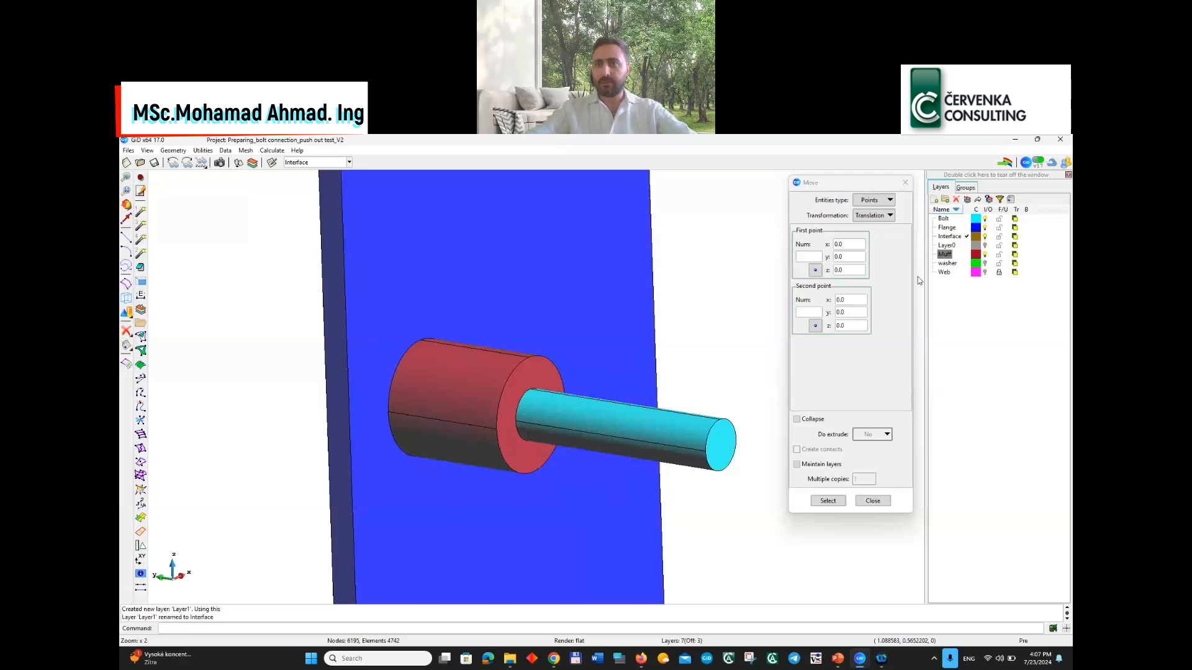
Create a sublayer named BM under the Interface layer and make it the active layer
{"action": "left_click", "coordinate": [959, 237]}
{"action": "left_click", "coordinate": [944, 199]}
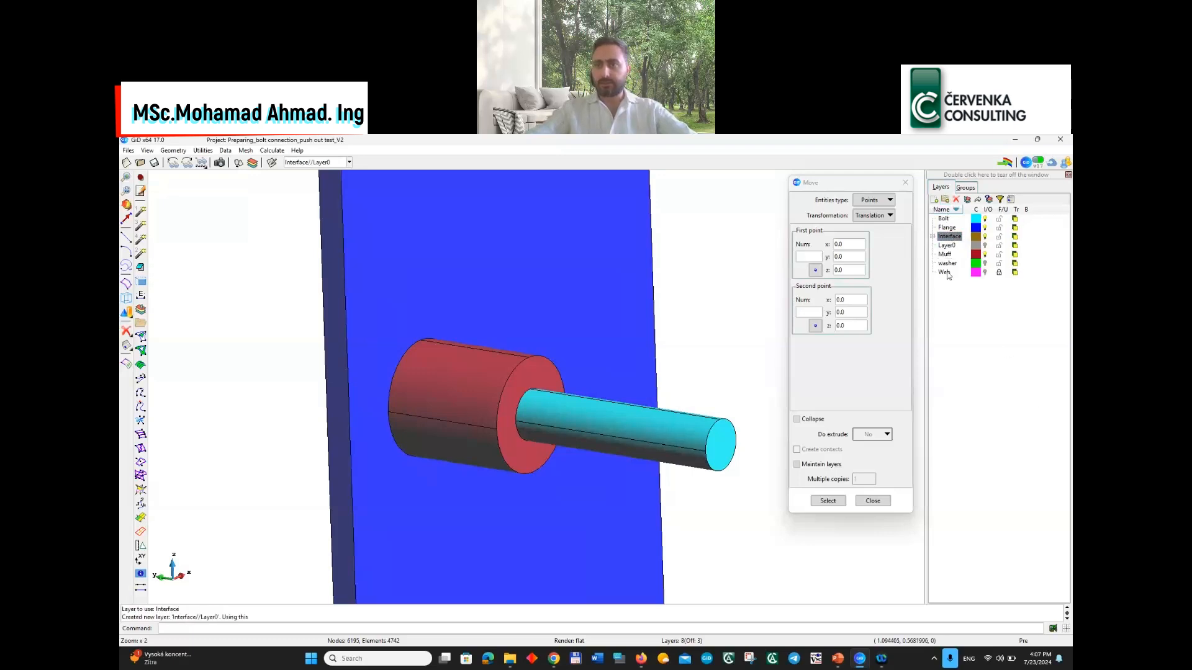
{"action": "left_click", "coordinate": [933, 237]}
{"action": "left_click", "coordinate": [954, 246]}
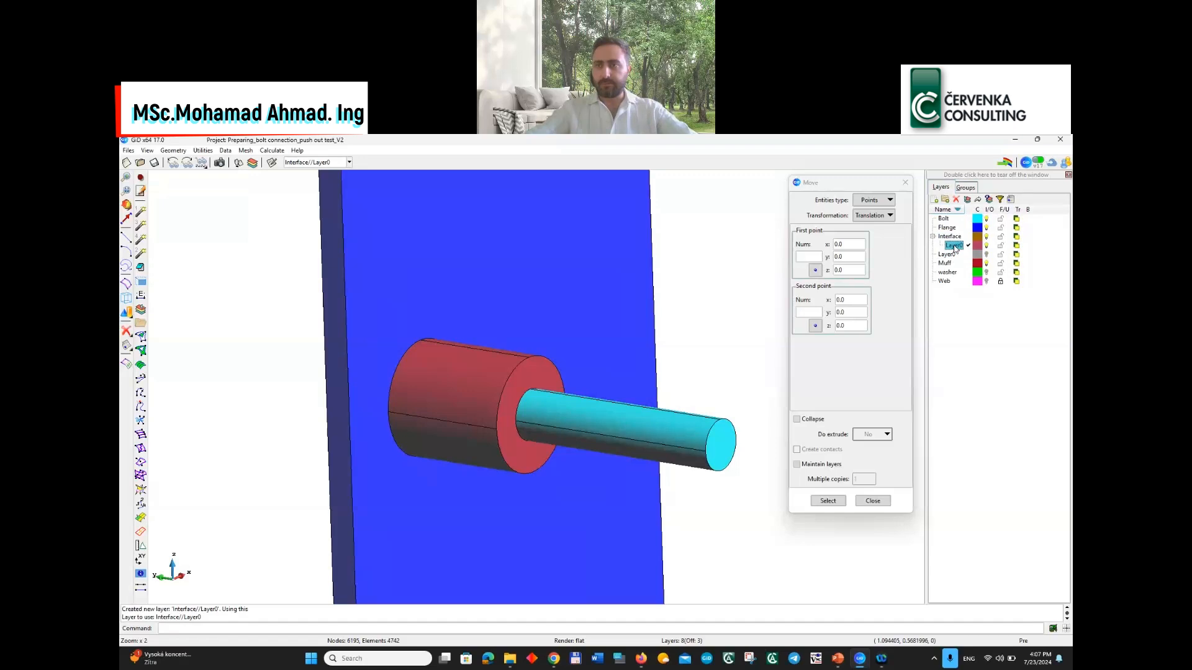
{"action": "left_click", "coordinate": [954, 246]}
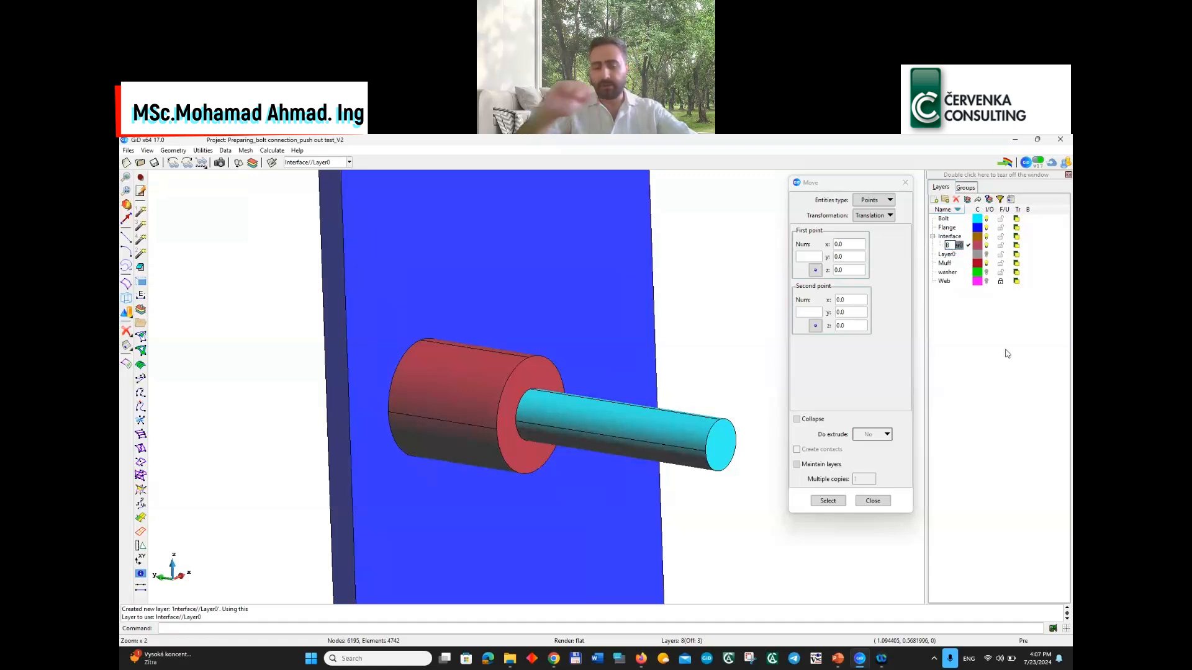
{"action": "type", "text": "B"}
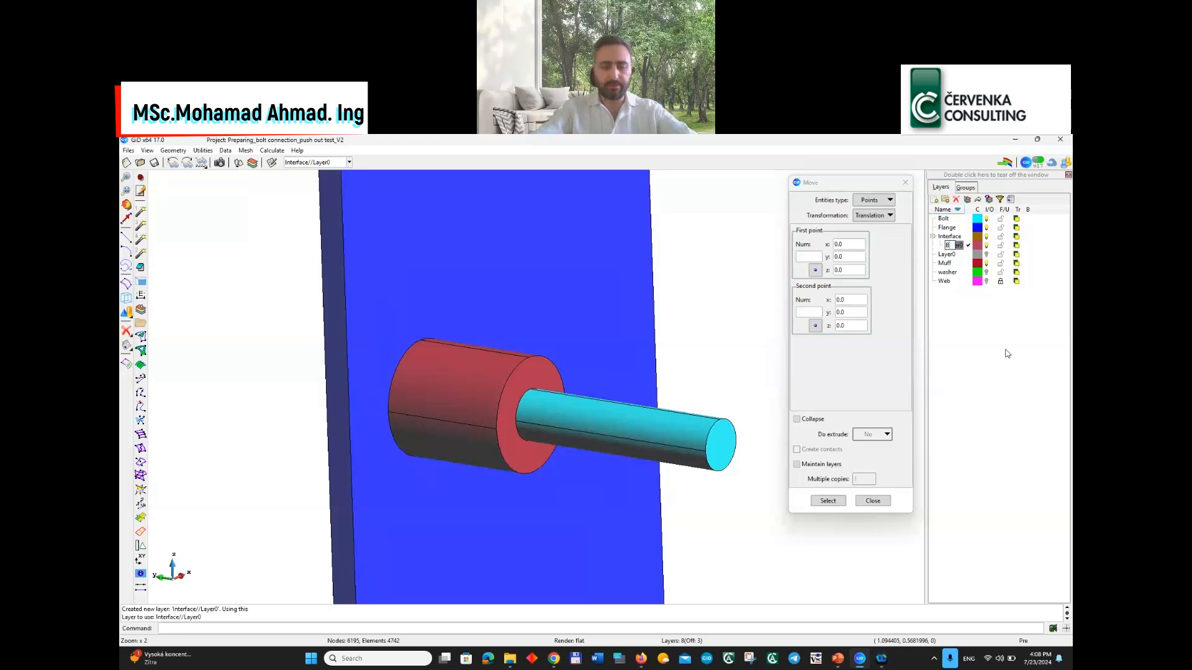
{"action": "type", "text": "M"}
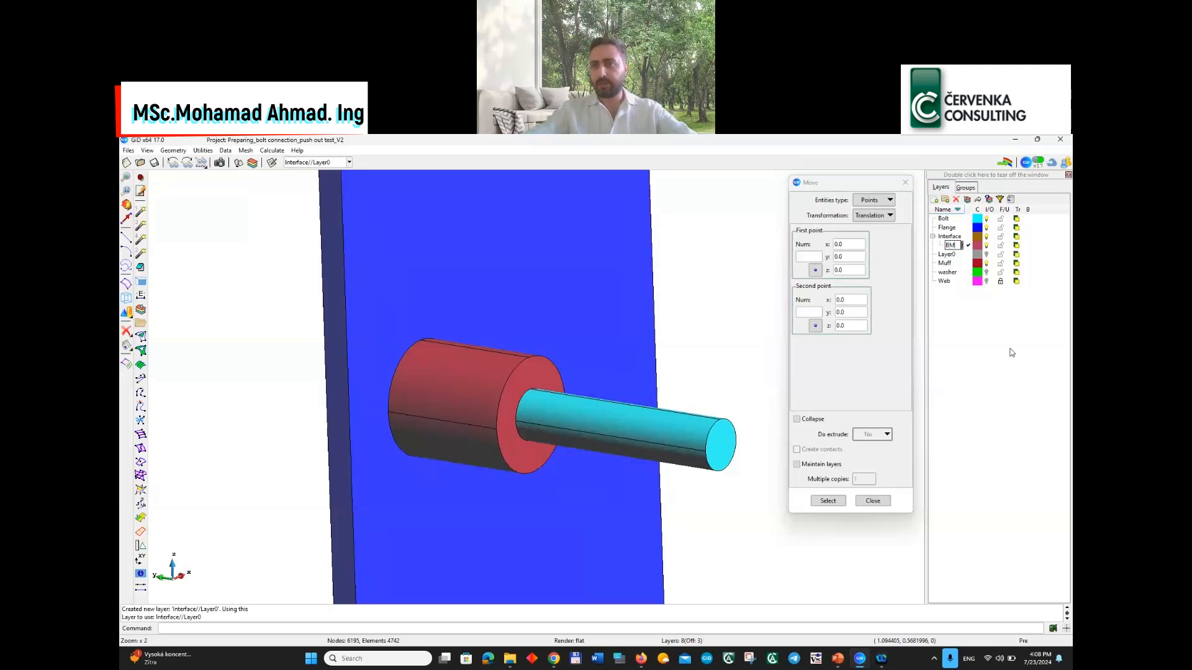
{"action": "key", "text": "Return"}
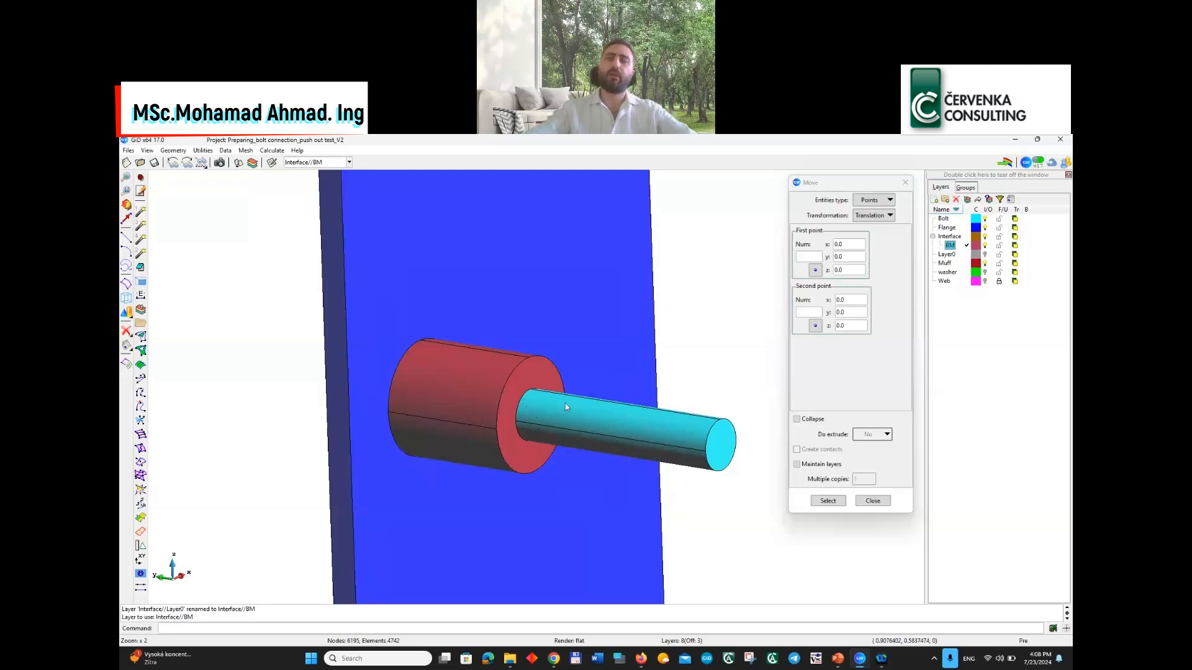
With the Flange layer hidden, duplicate the shared bolt–muff contact surfaces into BM by moving one volume with zero translation
{"action": "left_click", "coordinate": [872, 202]}
{"action": "left_click", "coordinate": [872, 201]}
{"action": "left_click", "coordinate": [871, 242]}
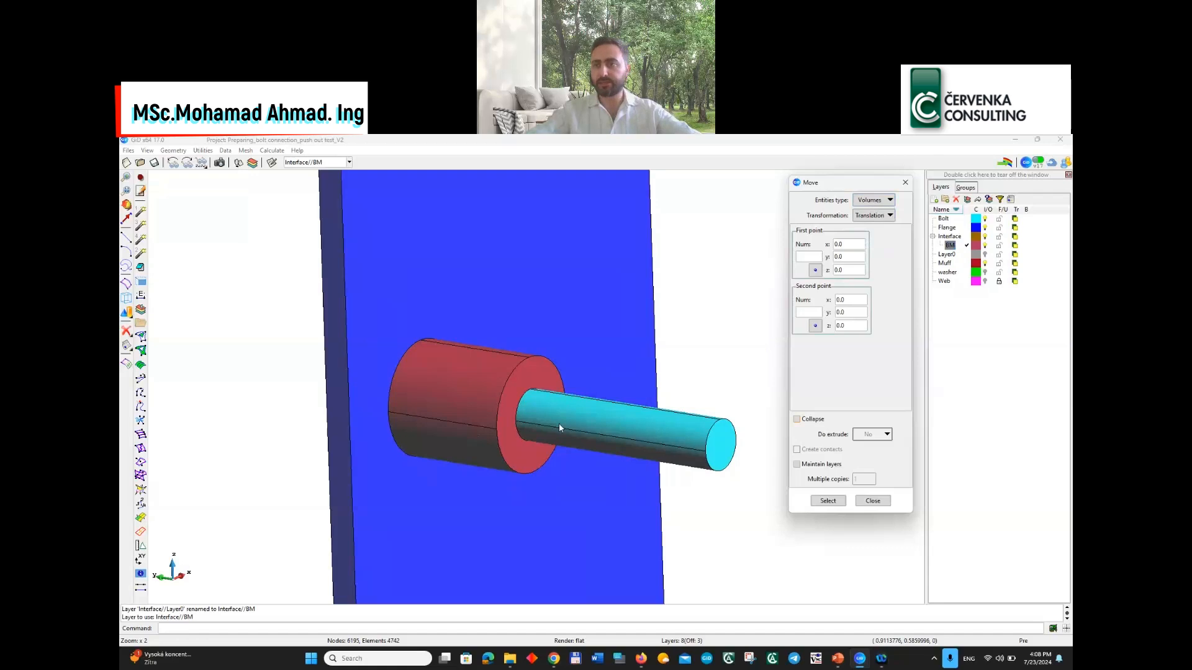
{"action": "left_click", "coordinate": [986, 228]}
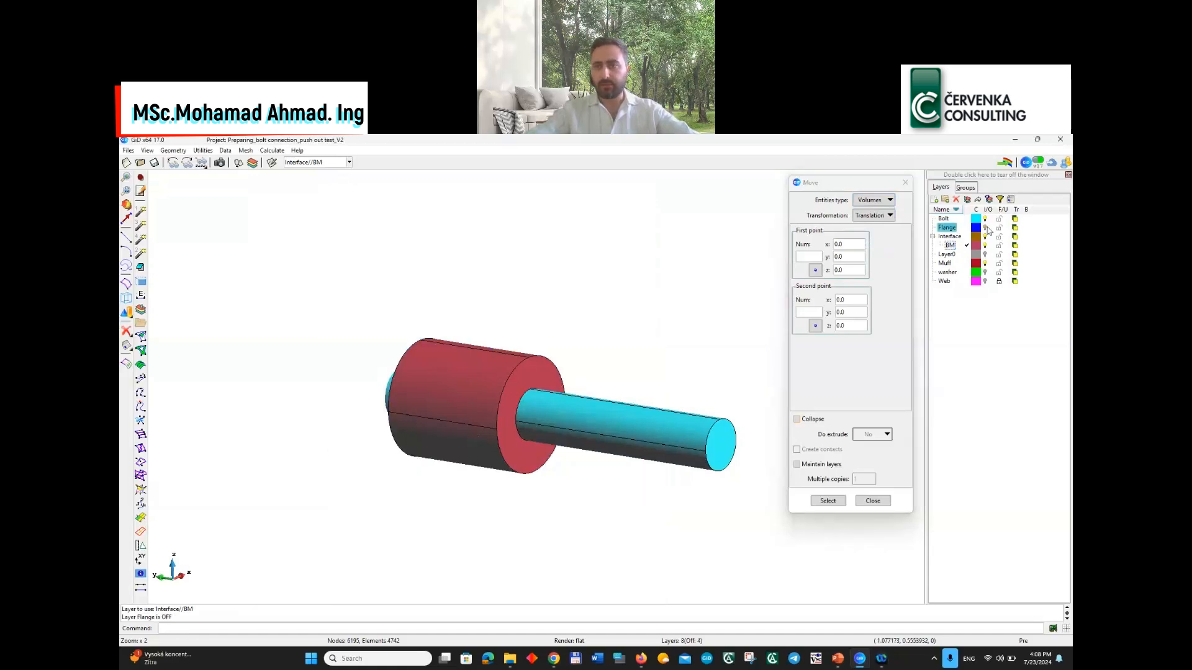
{"action": "left_click", "coordinate": [828, 501]}
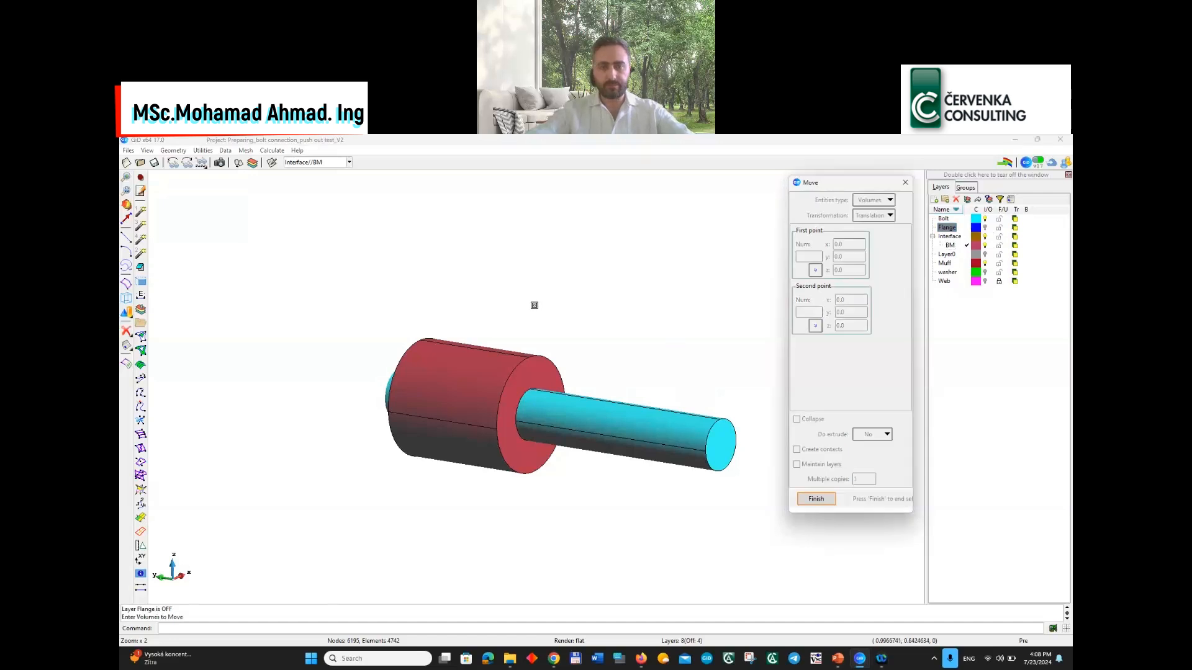
{"action": "left_click", "coordinate": [572, 328]}
{"action": "key", "text": "F2"}
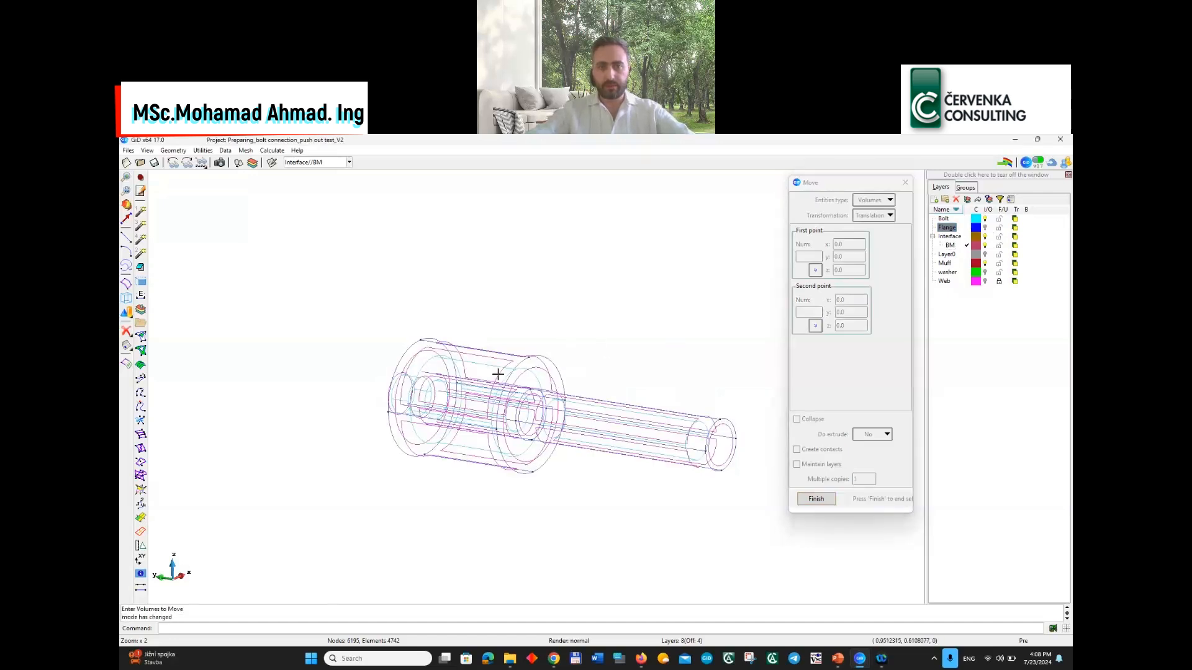
{"action": "left_click", "coordinate": [608, 409]}
{"action": "key", "text": "Escape"}
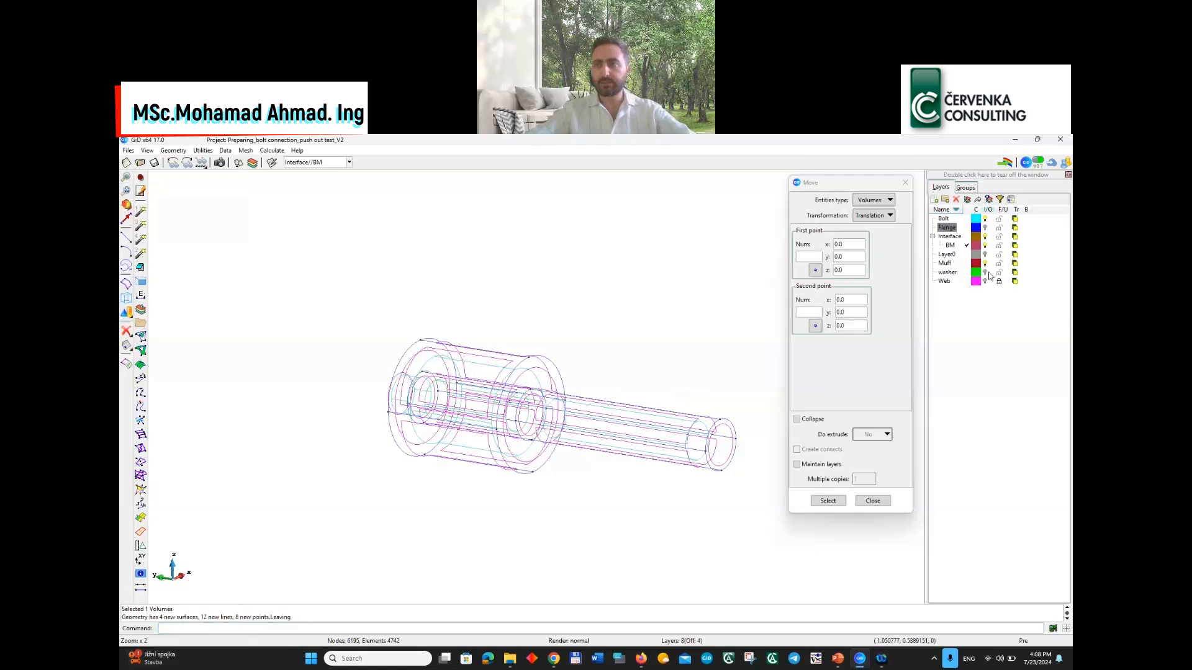
Hide the Bolt and Muff layers to check the BM contact geometry, and show the Muff again in shaded display
{"action": "left_click", "coordinate": [986, 219]}
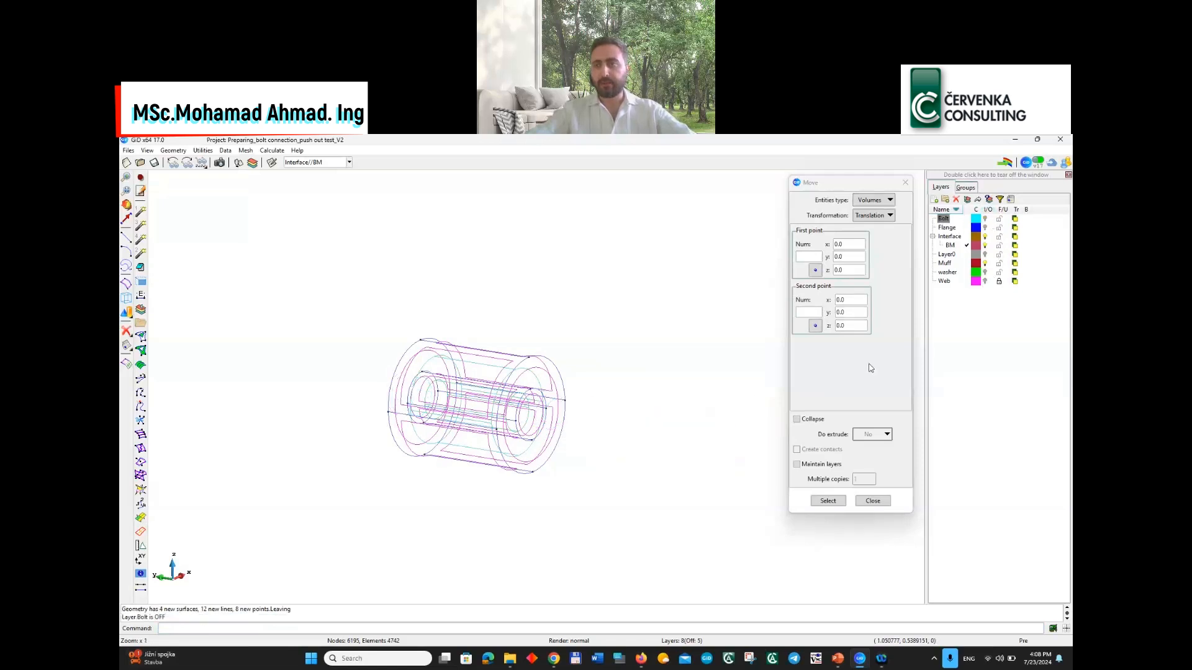
{"action": "left_click", "coordinate": [985, 264]}
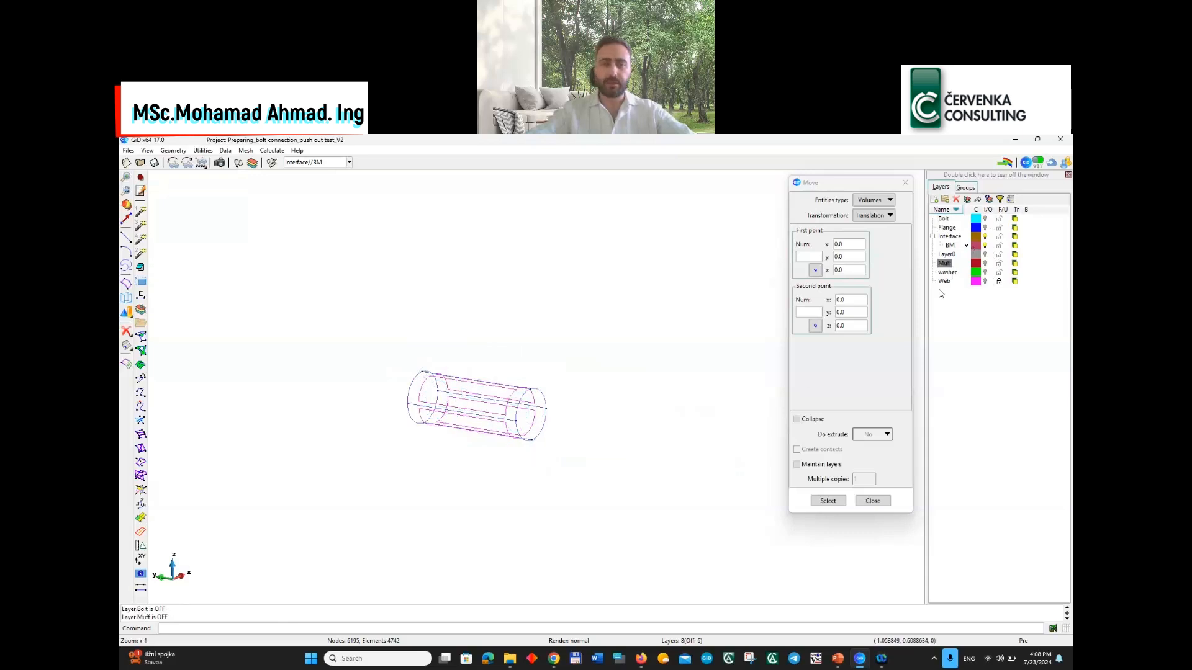
{"action": "scroll", "coordinate": [464, 411], "scroll_direction": "up", "scroll_amount": 1}
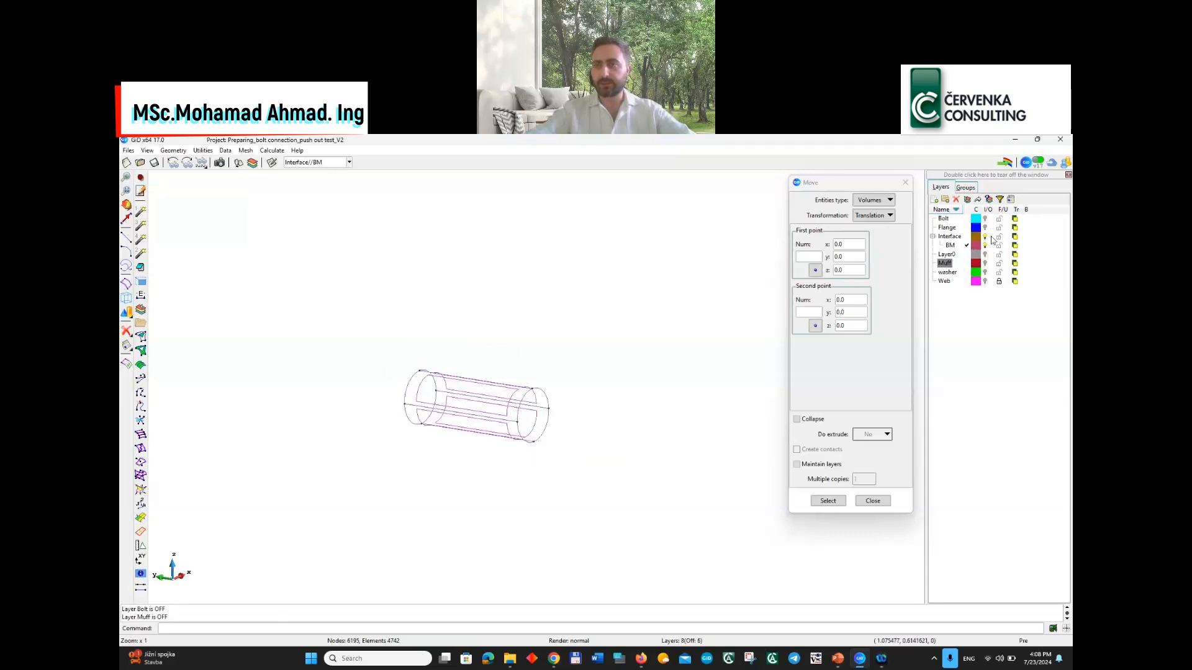
{"action": "left_click", "coordinate": [986, 264]}
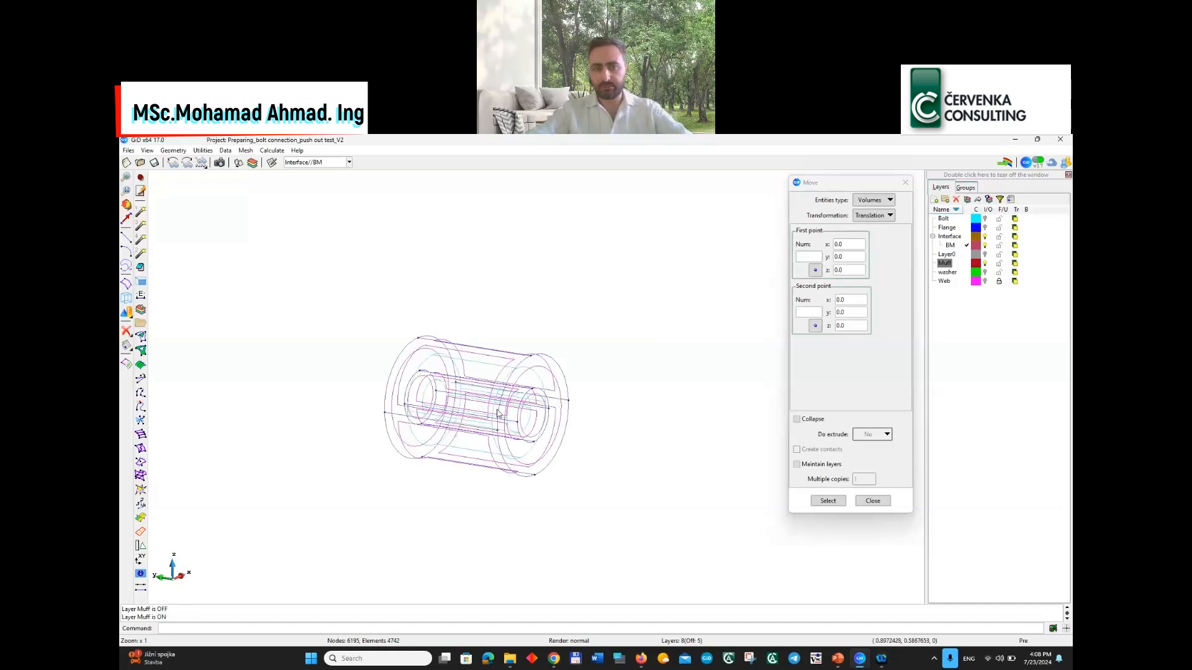
{"action": "key", "text": "F6"}
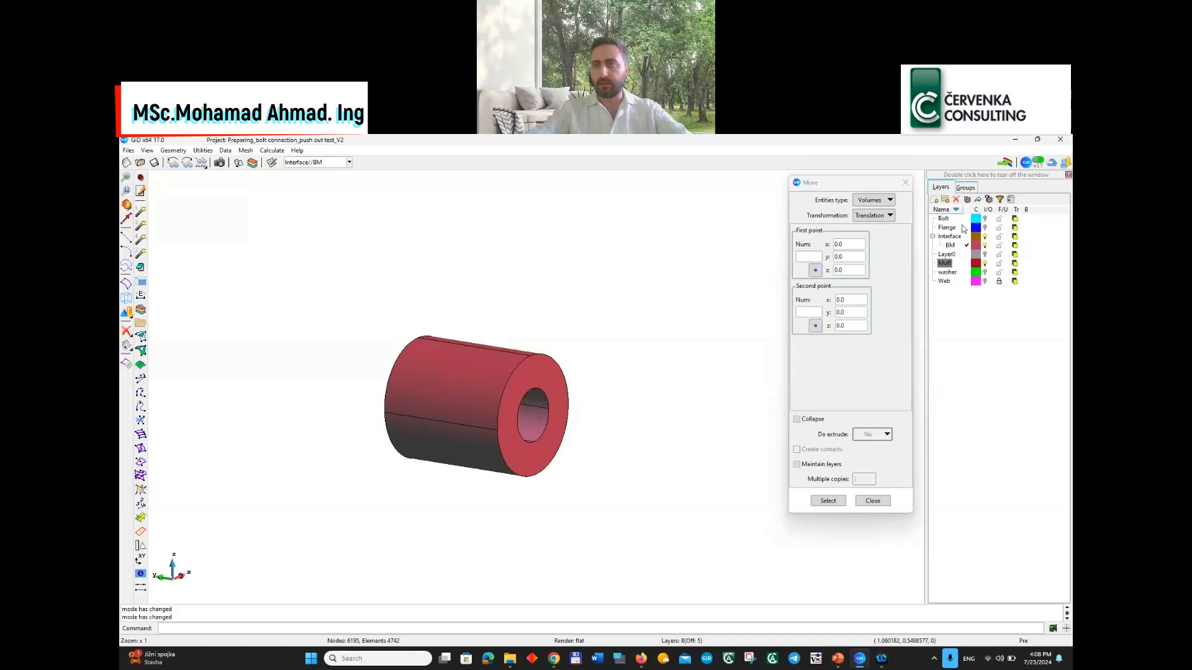
Assign the muff's volume with its lower entities to the Muff layer and check its bore in shaded display
{"action": "double_click", "coordinate": [960, 265]}
{"action": "left_click", "coordinate": [967, 201]}
{"action": "left_click", "coordinate": [987, 261]}
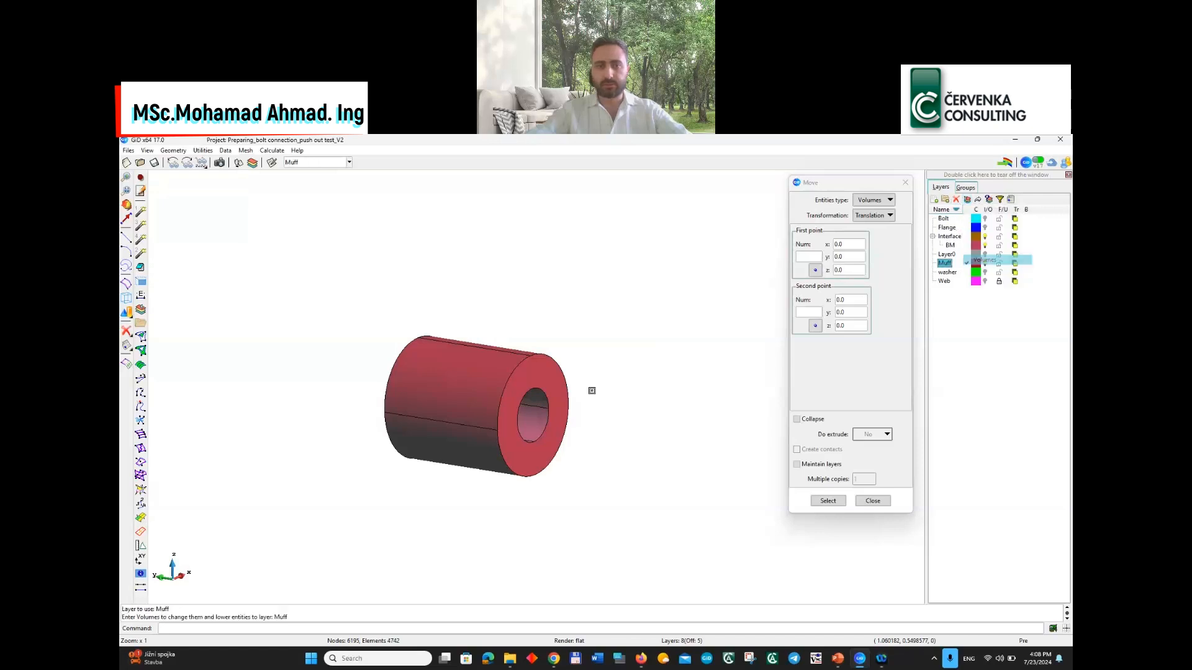
{"action": "key", "text": "F6"}
{"action": "left_click_drag", "start_coordinate": [558, 344], "coordinate": [366, 401]}
{"action": "key", "text": "Escape"}
{"action": "key", "text": "F6"}
{"action": "scroll", "coordinate": [500, 408], "scroll_direction": "up", "scroll_amount": 3}
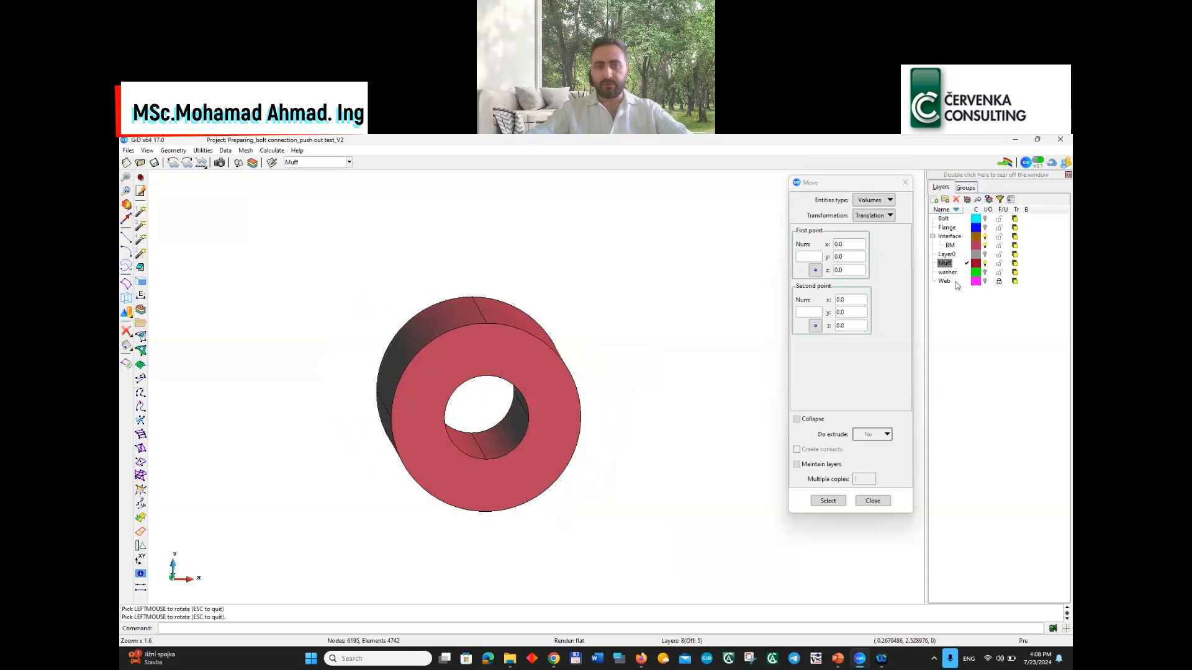
{"action": "left_click_drag", "start_coordinate": [503, 369], "coordinate": [530, 385]}
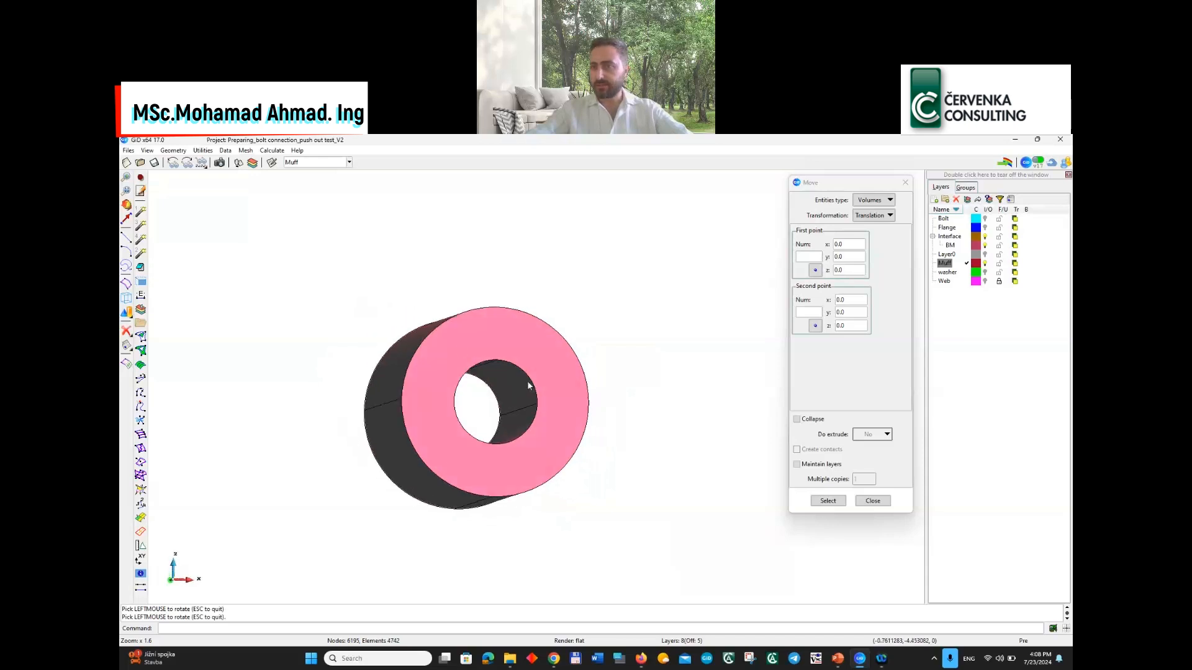
Show the Bolt layer in place of the Muff layer and examine the bolt in shaded and wireframe display
{"action": "left_click", "coordinate": [986, 264]}
{"action": "left_click", "coordinate": [986, 219]}
{"action": "left_click_drag", "start_coordinate": [509, 355], "coordinate": [653, 473]}
{"action": "scroll", "coordinate": [653, 474], "scroll_direction": "down", "scroll_amount": 4}
{"action": "right_click_drag", "start_coordinate": [559, 401], "coordinate": [670, 473], "text": "shift"}
{"action": "left_click_drag", "start_coordinate": [633, 351], "coordinate": [637, 339], "text": "shift"}
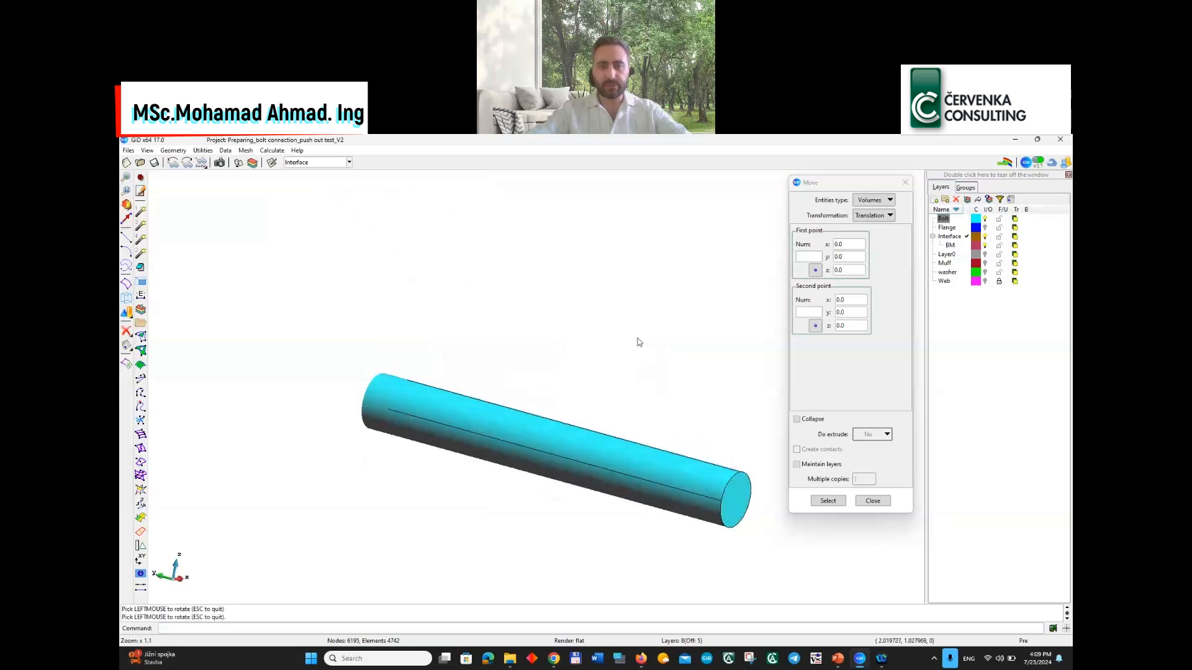
{"action": "key", "text": "ctrl+r"}
{"action": "scroll", "coordinate": [470, 401], "scroll_direction": "up", "scroll_amount": 3}
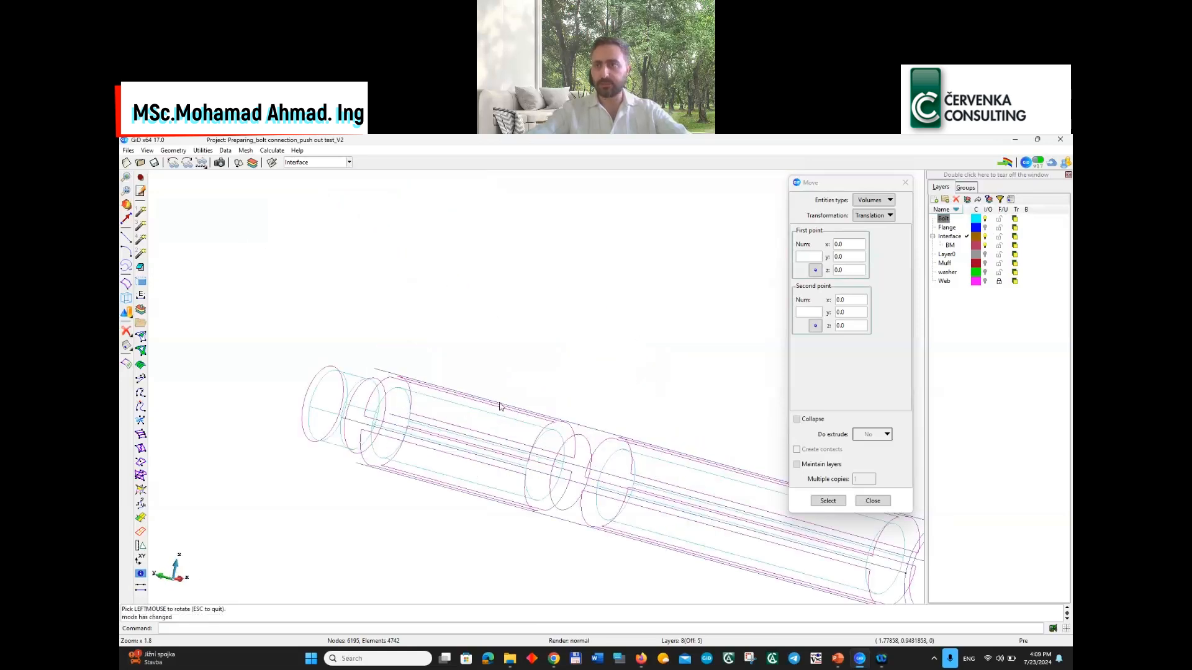
Briefly show and freeze the Muff layer to compare its wireframe with the bolt's
{"action": "left_click", "coordinate": [984, 263]}
{"action": "left_click", "coordinate": [985, 263]}
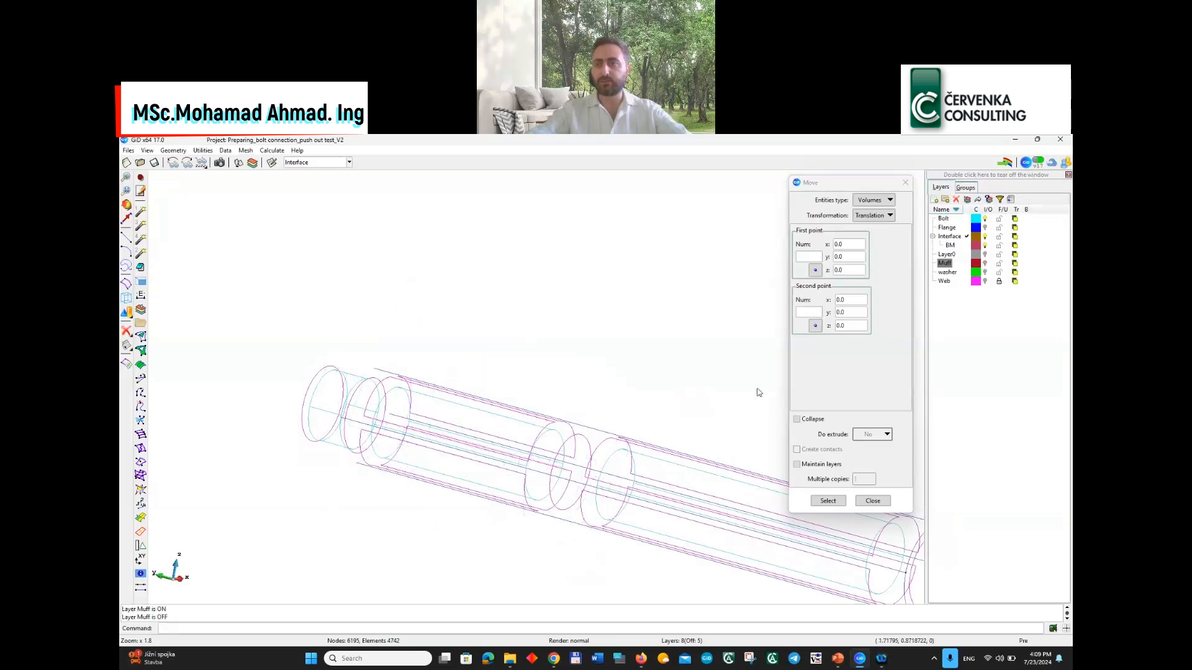
{"action": "left_click", "coordinate": [998, 263]}
{"action": "left_click", "coordinate": [999, 264]}
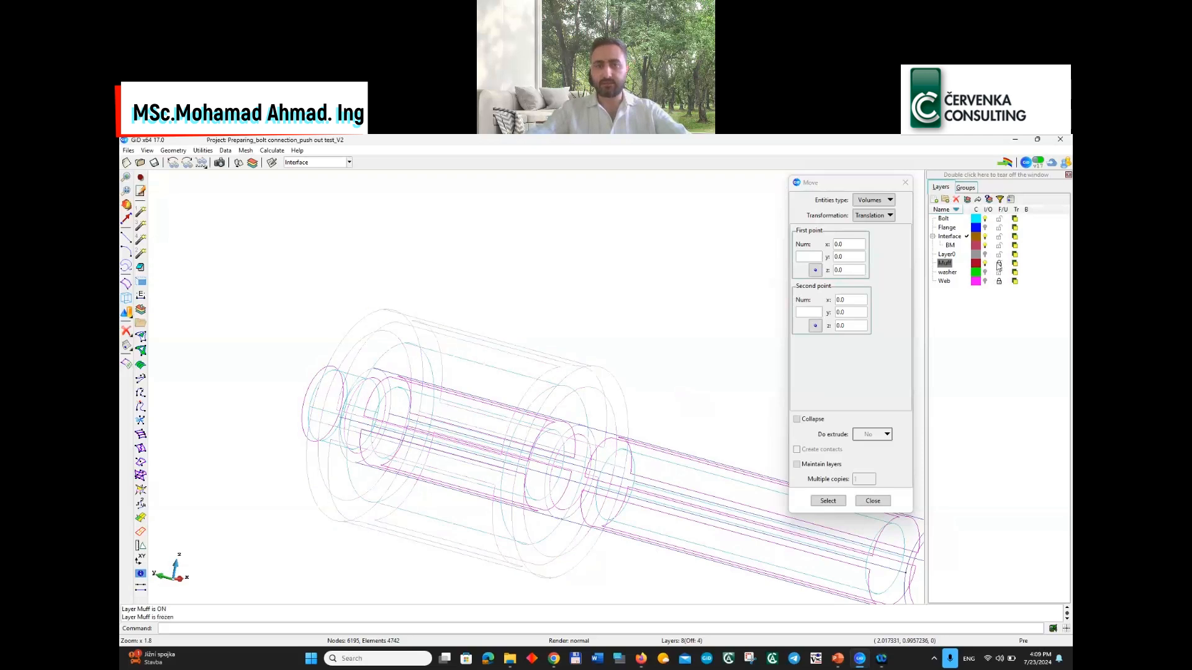
{"action": "left_click", "coordinate": [985, 264]}
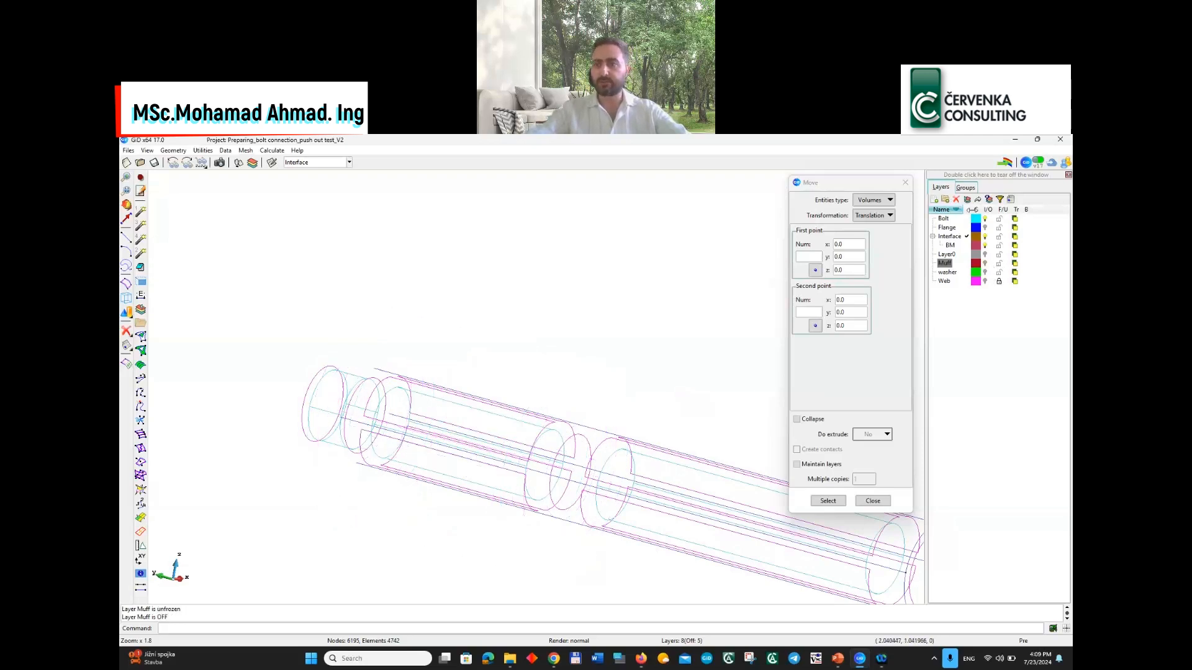
Assign the bolt's volumes with their lower entities to the Bolt layer and check the wireframe
{"action": "double_click", "coordinate": [944, 219]}
{"action": "left_click", "coordinate": [967, 200]}
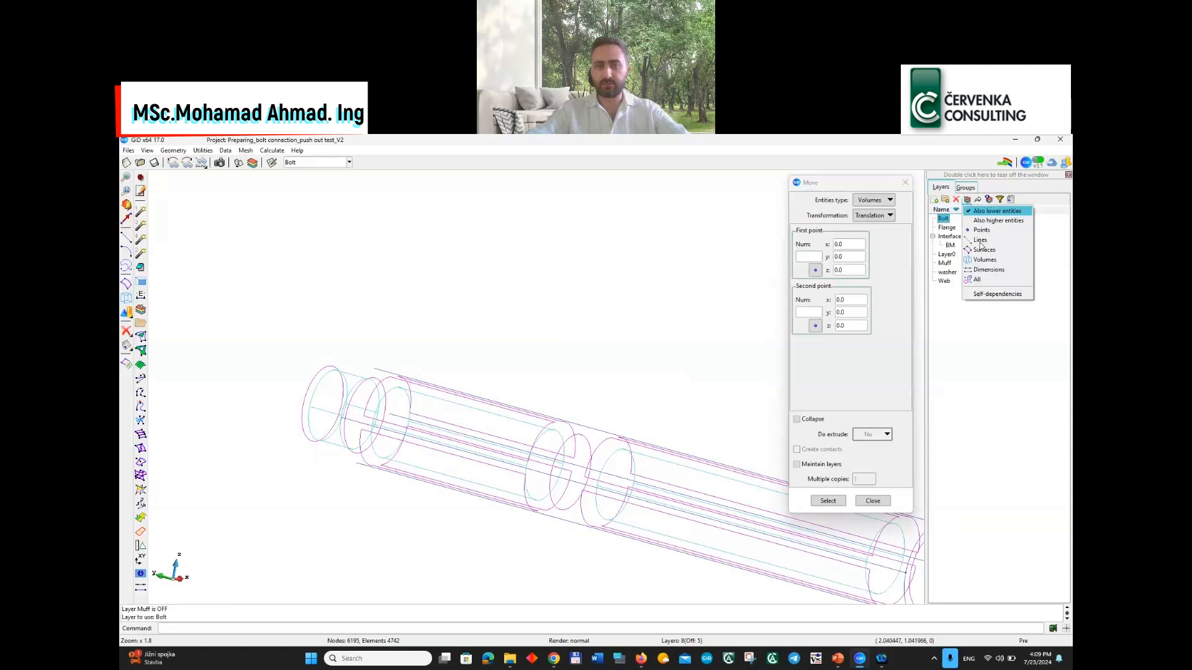
{"action": "left_click", "coordinate": [992, 254]}
{"action": "left_click_drag", "start_coordinate": [676, 380], "coordinate": [267, 520]}
{"action": "key", "text": "Escape"}
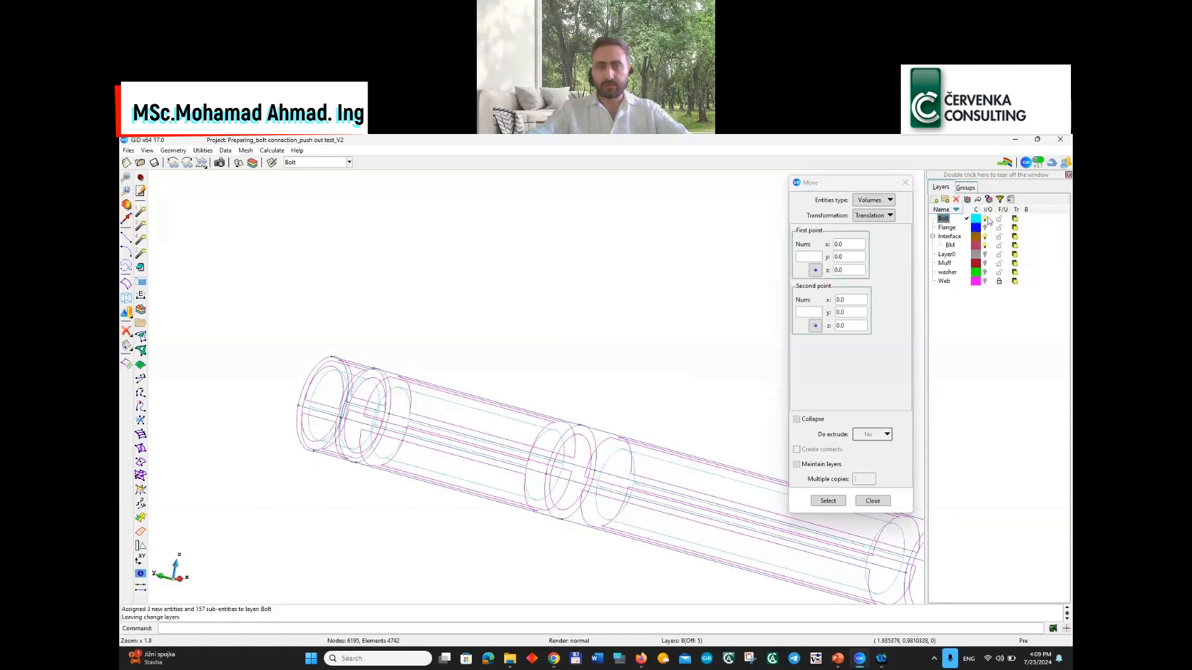
{"action": "key", "text": "F6"}
{"action": "key", "text": "F6"}
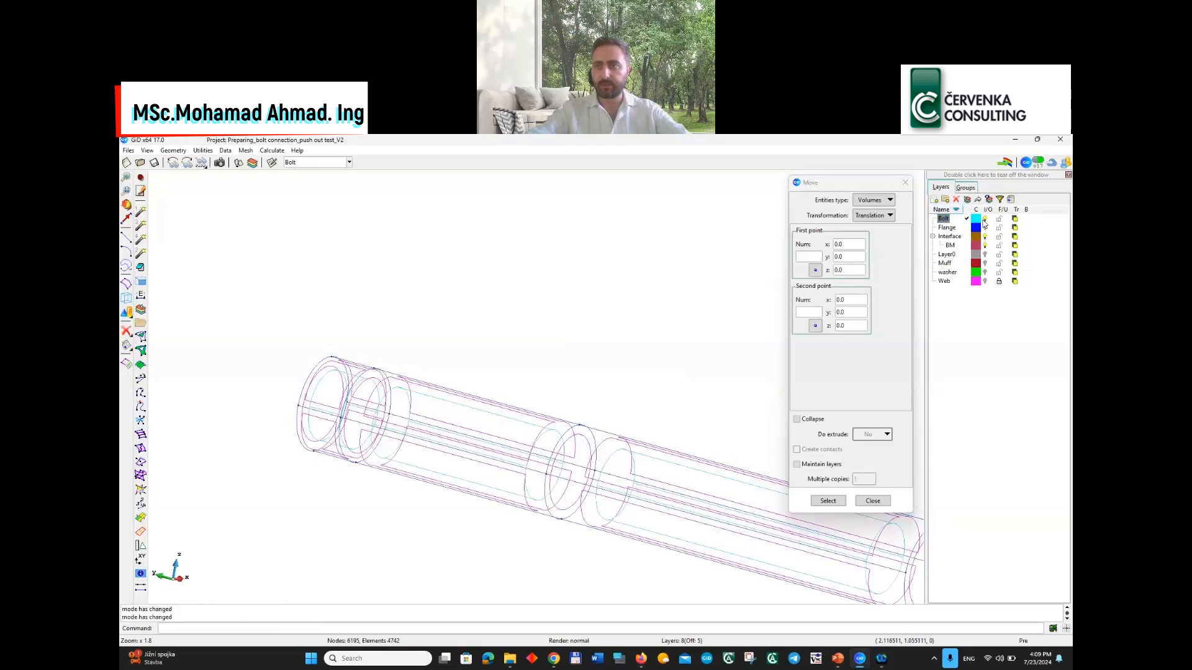
Show the Muff and Bolt layers one at a time to examine each body's contact lines at the muff
{"action": "left_click", "coordinate": [985, 219]}
{"action": "left_click", "coordinate": [984, 263]}
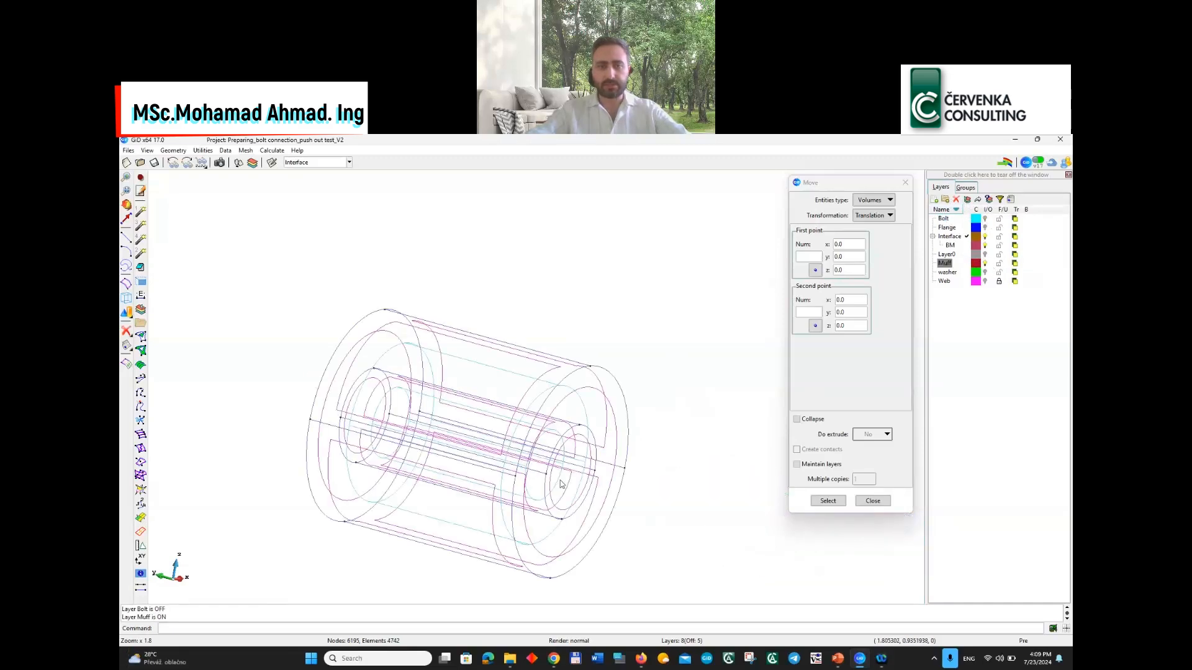
{"action": "scroll", "coordinate": [538, 506], "scroll_direction": "up", "scroll_amount": 1}
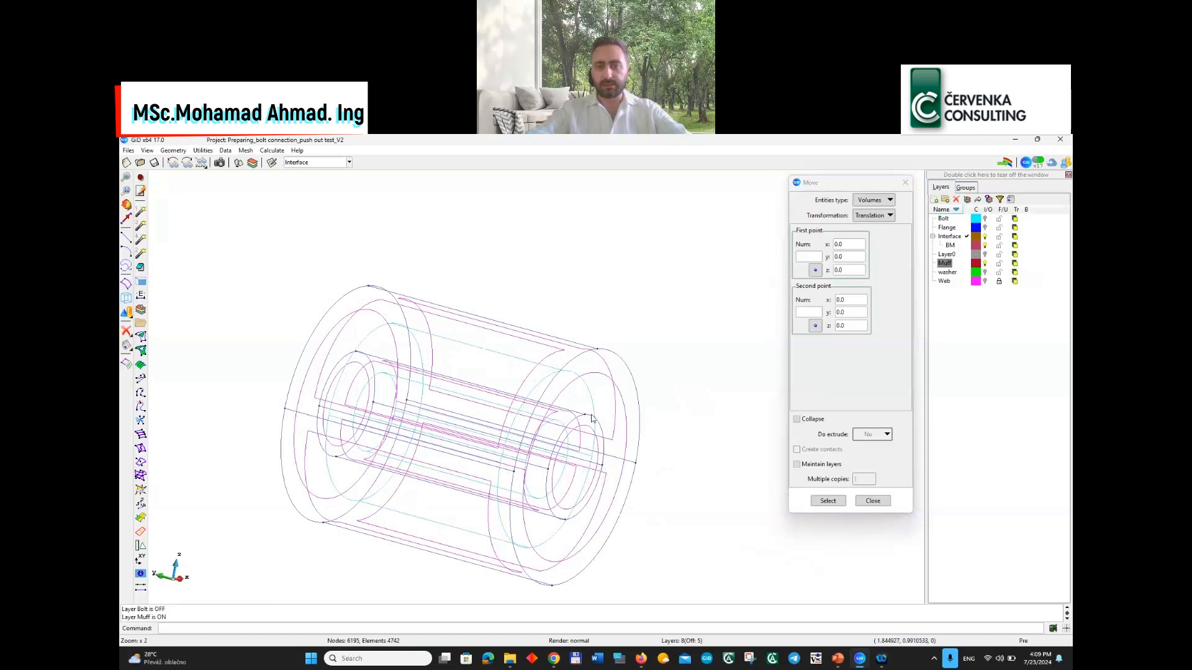
{"action": "left_click", "coordinate": [986, 263]}
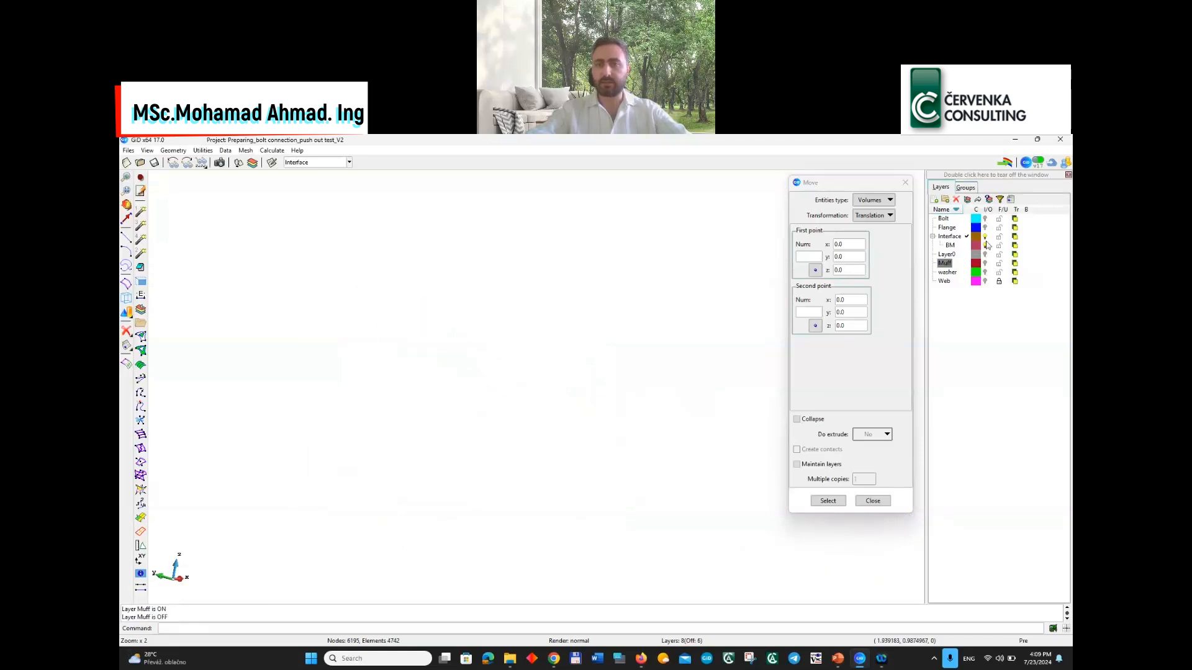
{"action": "left_click", "coordinate": [985, 219]}
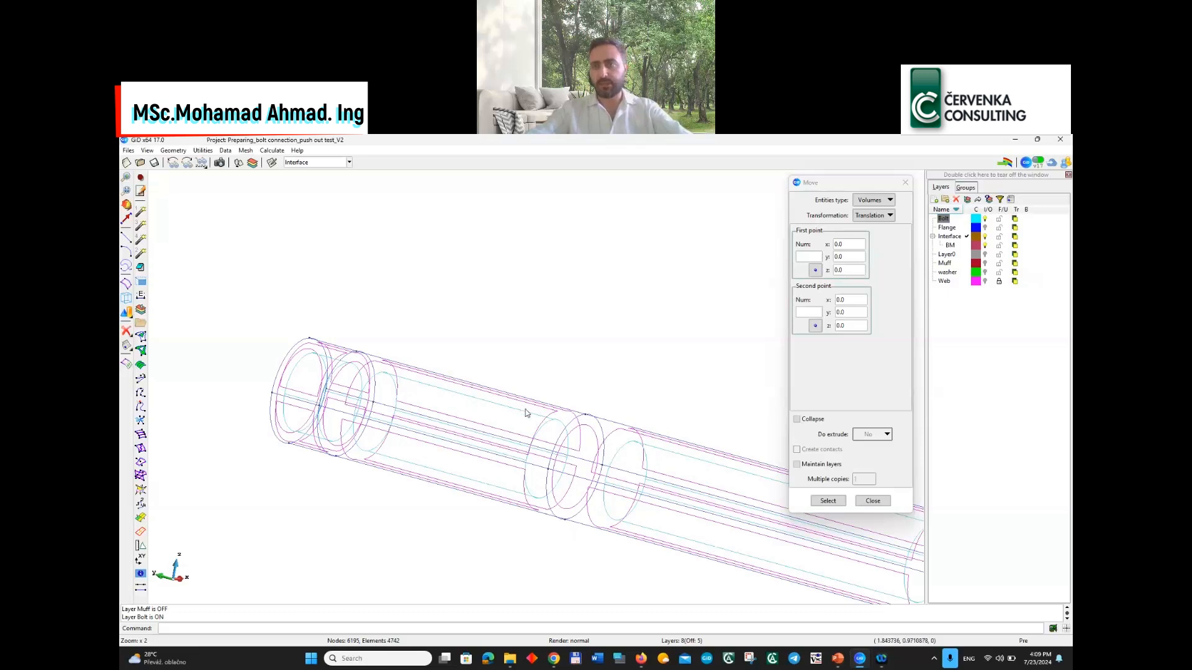
{"action": "scroll", "coordinate": [416, 424], "scroll_direction": "down", "scroll_amount": 4}
{"action": "scroll", "coordinate": [470, 445], "scroll_direction": "up", "scroll_amount": 4}
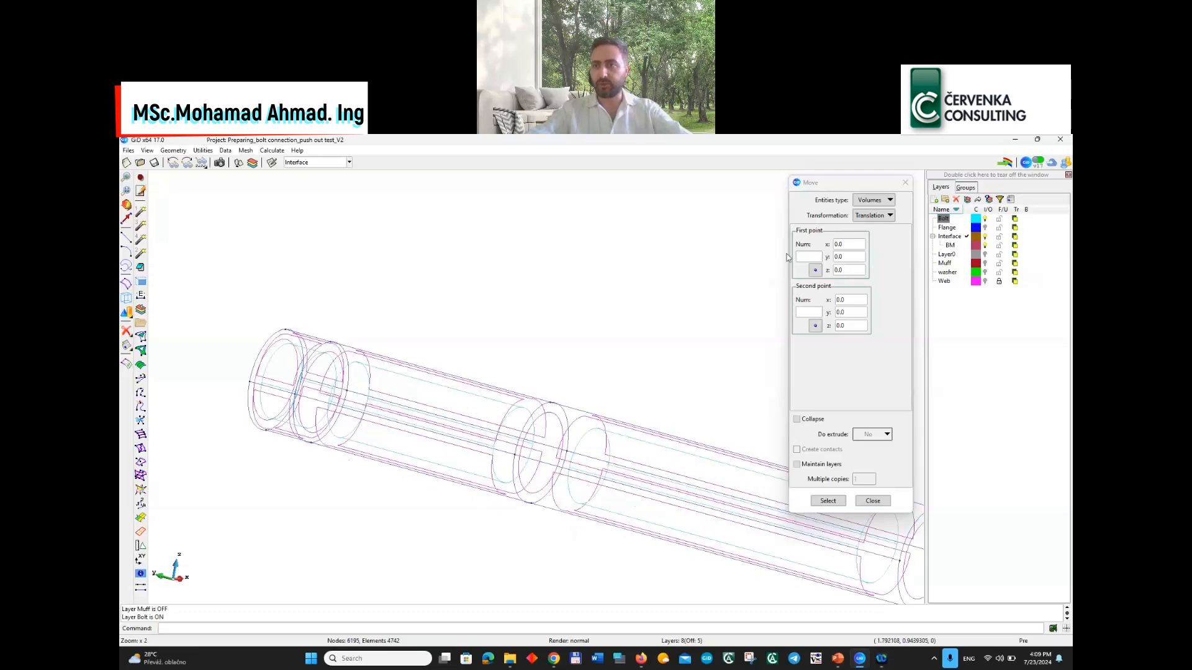
Show the Muff layer alongside the bolt and pick the coincident muff and bolt surfaces for an entity listing
{"action": "left_click", "coordinate": [985, 264]}
{"action": "scroll", "coordinate": [190, 370], "scroll_direction": "up", "scroll_amount": 1}
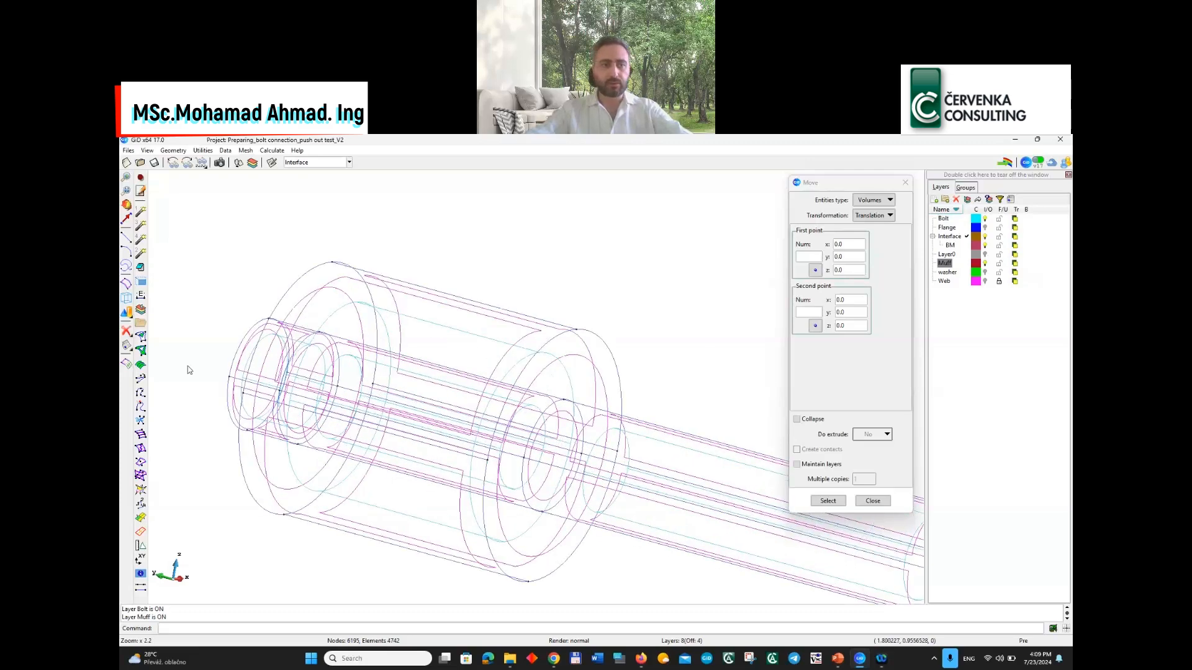
{"action": "left_click", "coordinate": [127, 348]}
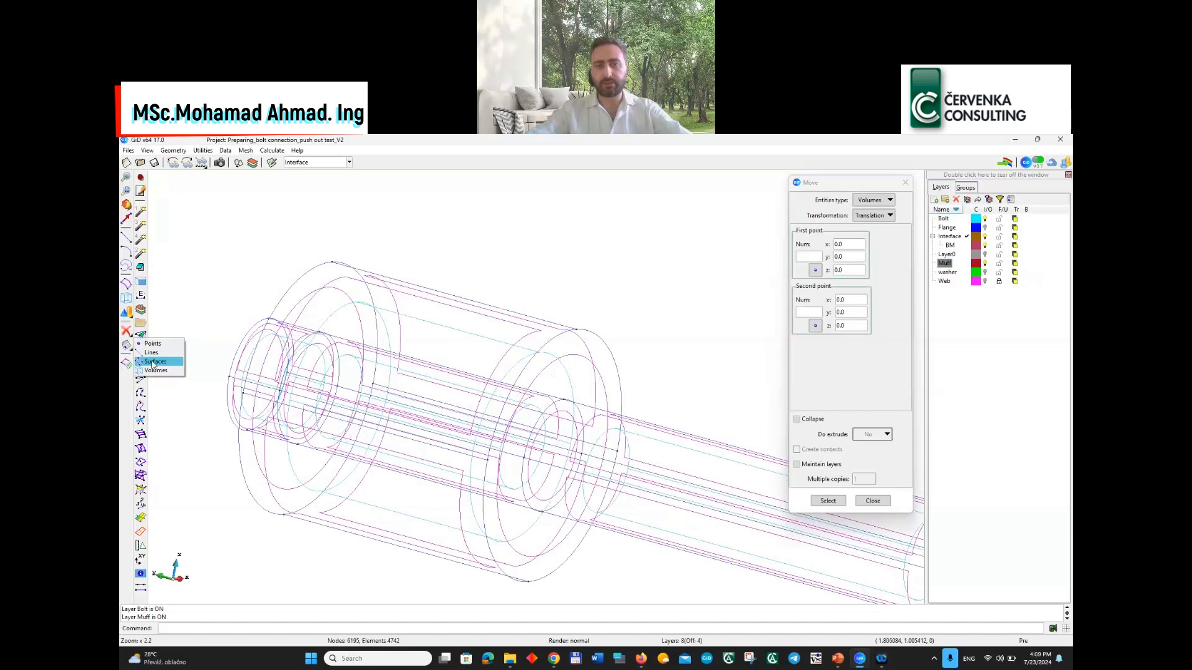
{"action": "left_click", "coordinate": [155, 362]}
{"action": "scroll", "coordinate": [537, 408], "scroll_direction": "up", "scroll_amount": 6}
{"action": "left_click", "coordinate": [541, 410]}
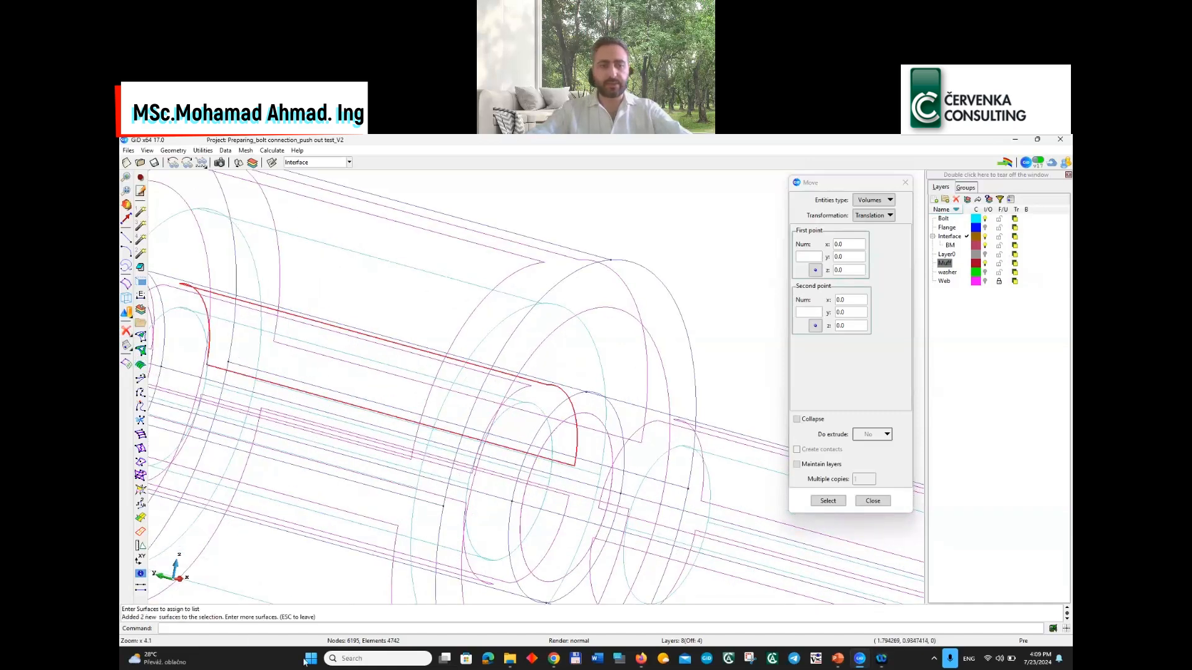
{"action": "left_click", "coordinate": [519, 398]}
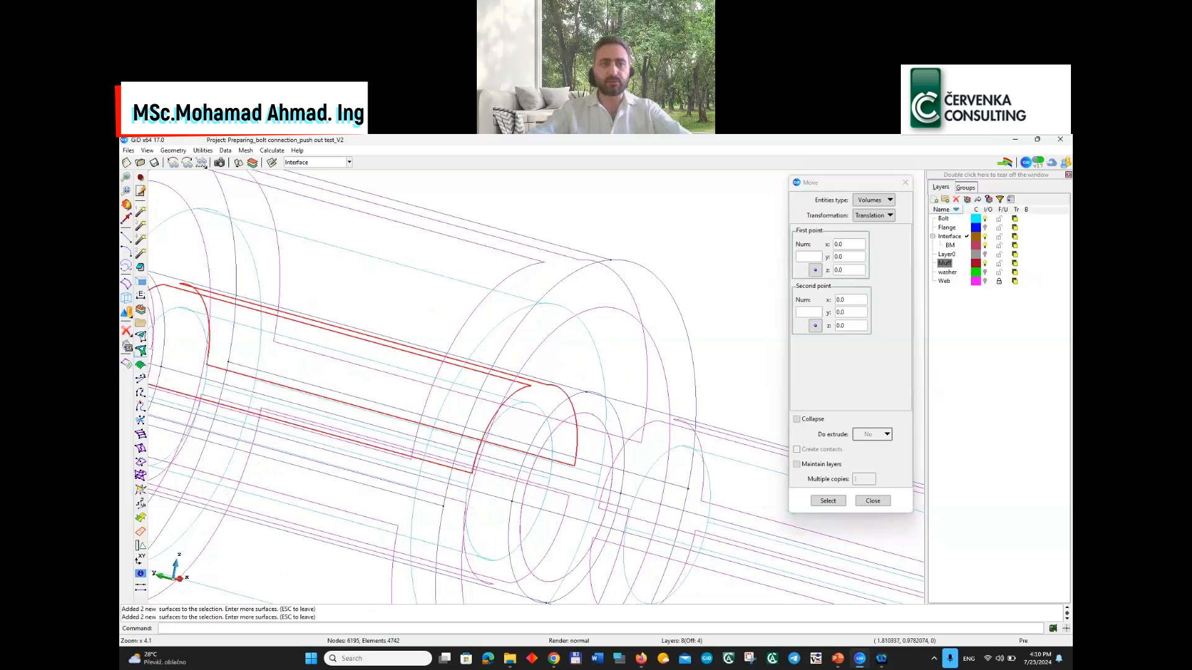
Pick the coincident points at the muff's end, list these entities to check for duplicates, and close the listing
{"action": "left_click", "coordinate": [127, 346]}
{"action": "left_click", "coordinate": [158, 350]}
{"action": "left_click_drag", "start_coordinate": [599, 384], "coordinate": [569, 405]}
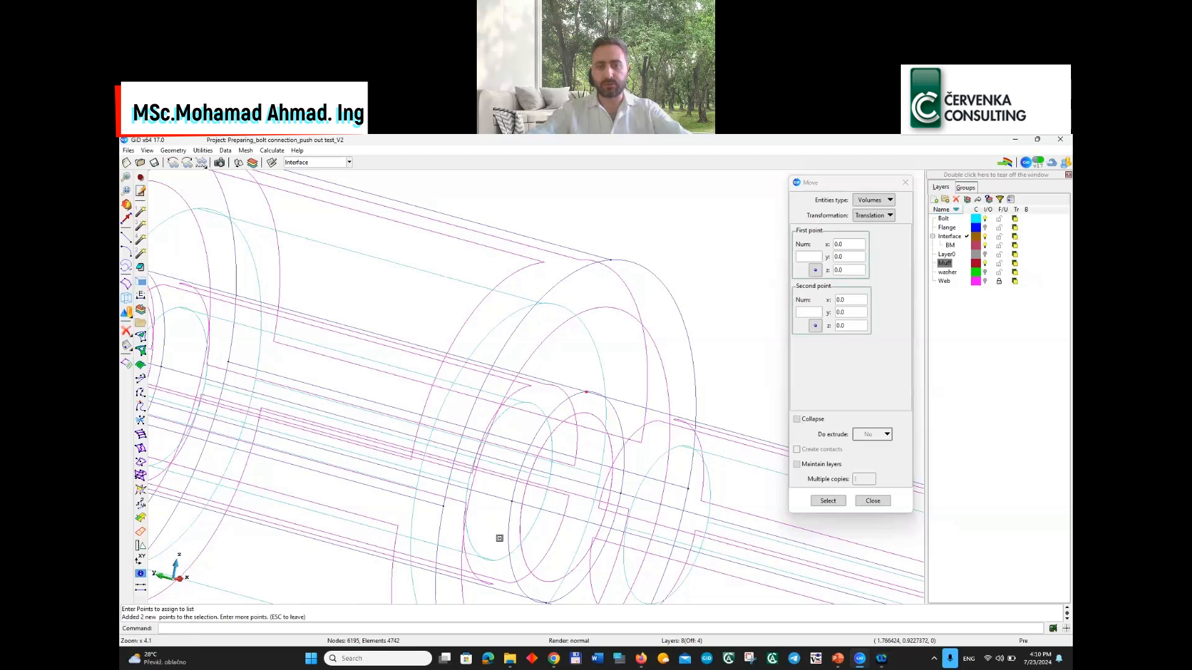
{"action": "left_click_drag", "start_coordinate": [497, 511], "coordinate": [532, 497]}
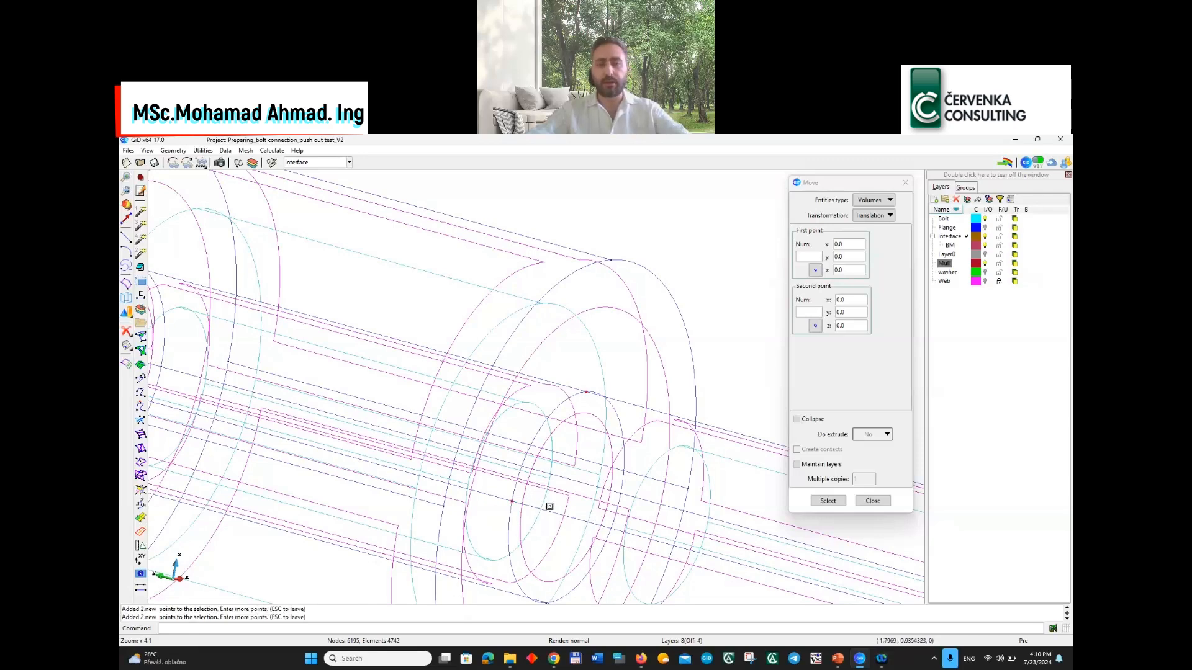
{"action": "scroll", "coordinate": [566, 502], "scroll_direction": "down", "scroll_amount": 2}
{"action": "key", "text": "Escape"}
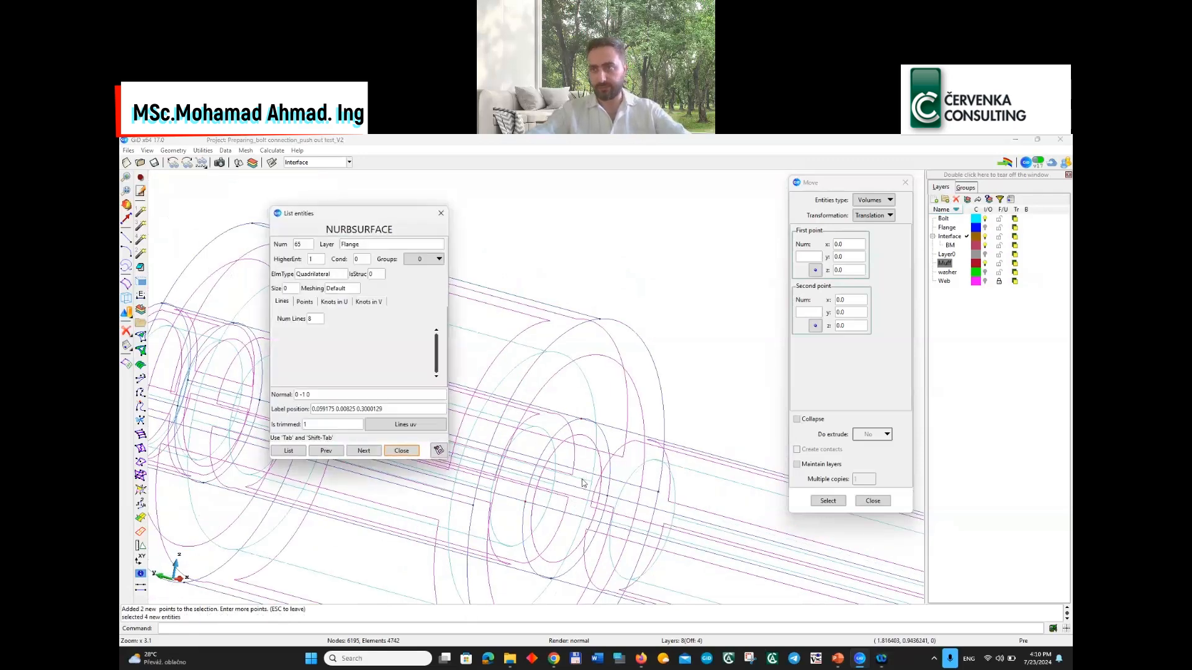
{"action": "key", "text": "Escape"}
Hide the Muff and Interface layers and display the bolt's surface normals to check their direction
{"action": "left_click", "coordinate": [986, 263]}
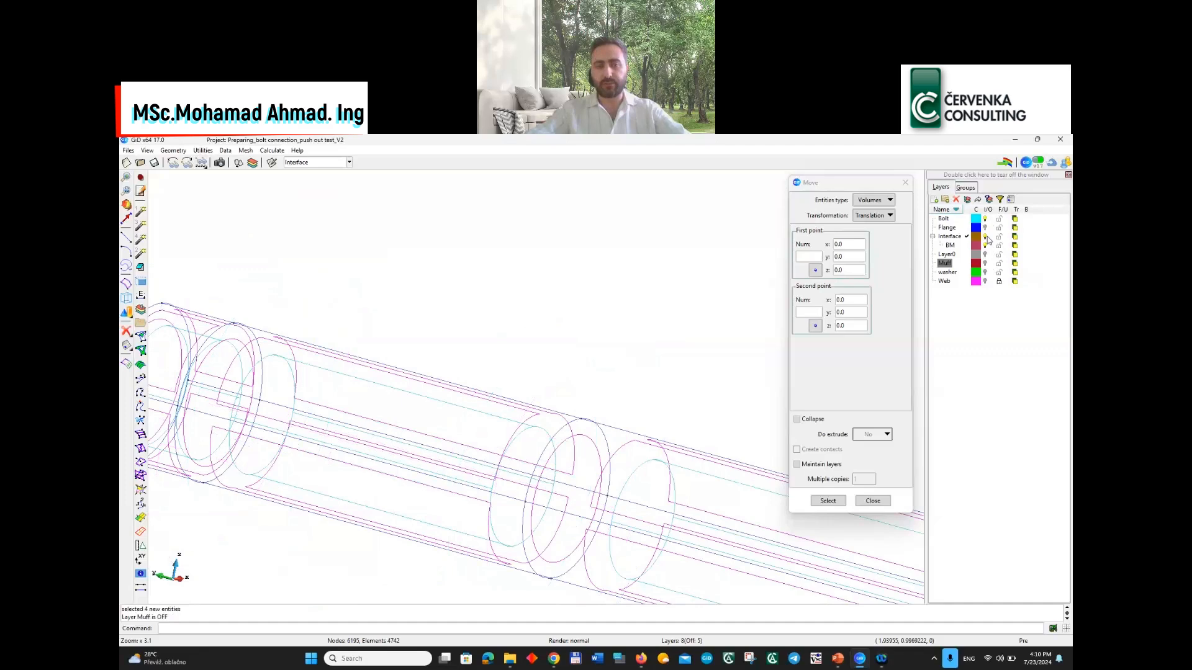
{"action": "left_click", "coordinate": [986, 237]}
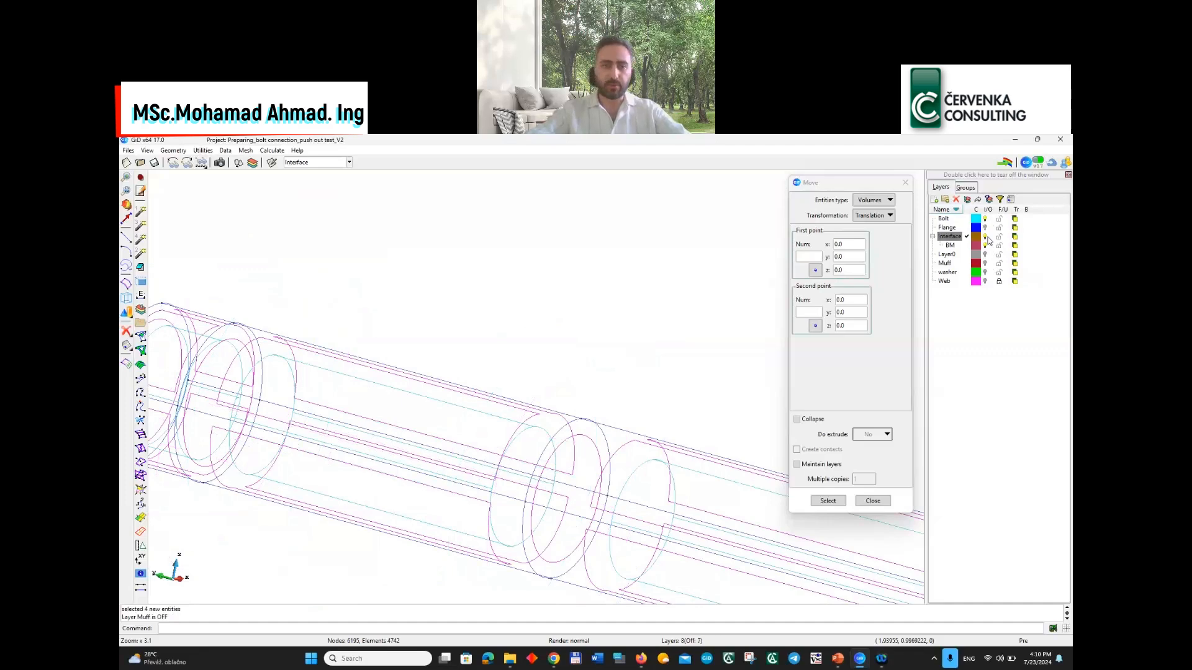
{"action": "scroll", "coordinate": [681, 396], "scroll_direction": "down", "scroll_amount": 2}
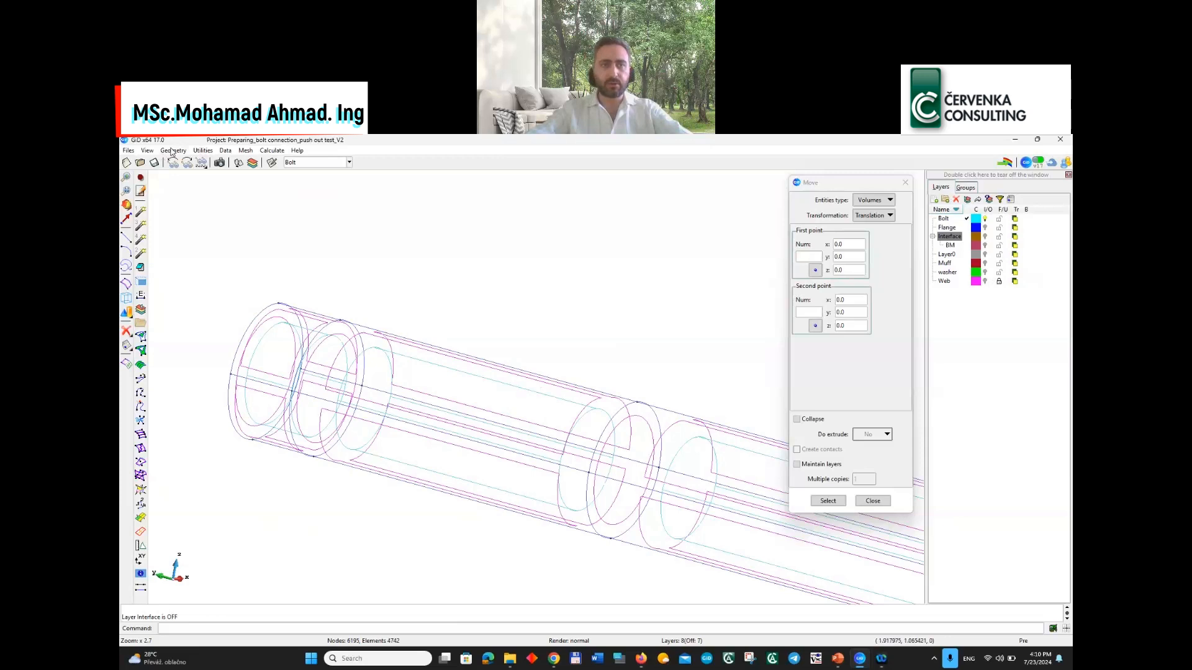
{"action": "left_click", "coordinate": [203, 150]}
{"action": "mouse_move", "coordinate": [233, 318]}
{"action": "mouse_move", "coordinate": [324, 327]}
{"action": "left_click", "coordinate": [366, 326]}
{"action": "left_click_drag", "start_coordinate": [509, 420], "coordinate": [526, 391], "text": "shift"}
Show only the Muff layer and display its surface normals with the Swap normals command
{"action": "left_click", "coordinate": [988, 218]}
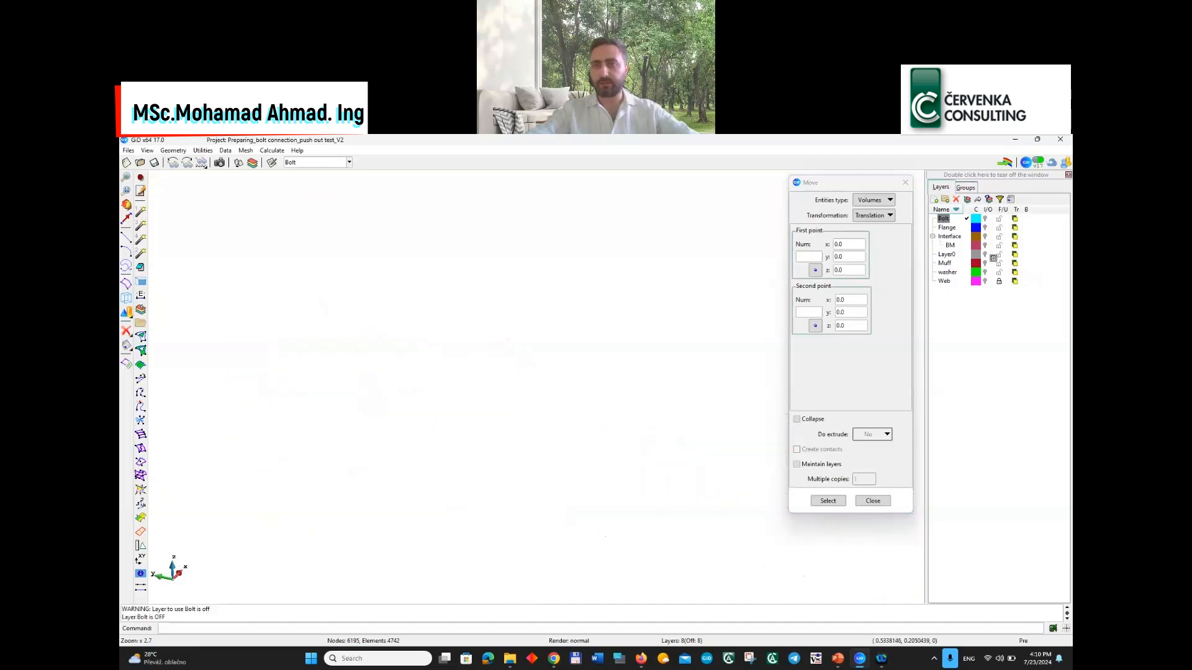
{"action": "left_click", "coordinate": [985, 263]}
{"action": "scroll", "coordinate": [598, 430], "scroll_direction": "down", "scroll_amount": 3}
{"action": "scroll", "coordinate": [607, 434], "scroll_direction": "up", "scroll_amount": 3}
{"action": "left_click_drag", "start_coordinate": [551, 455], "coordinate": [490, 448], "text": "shift"}
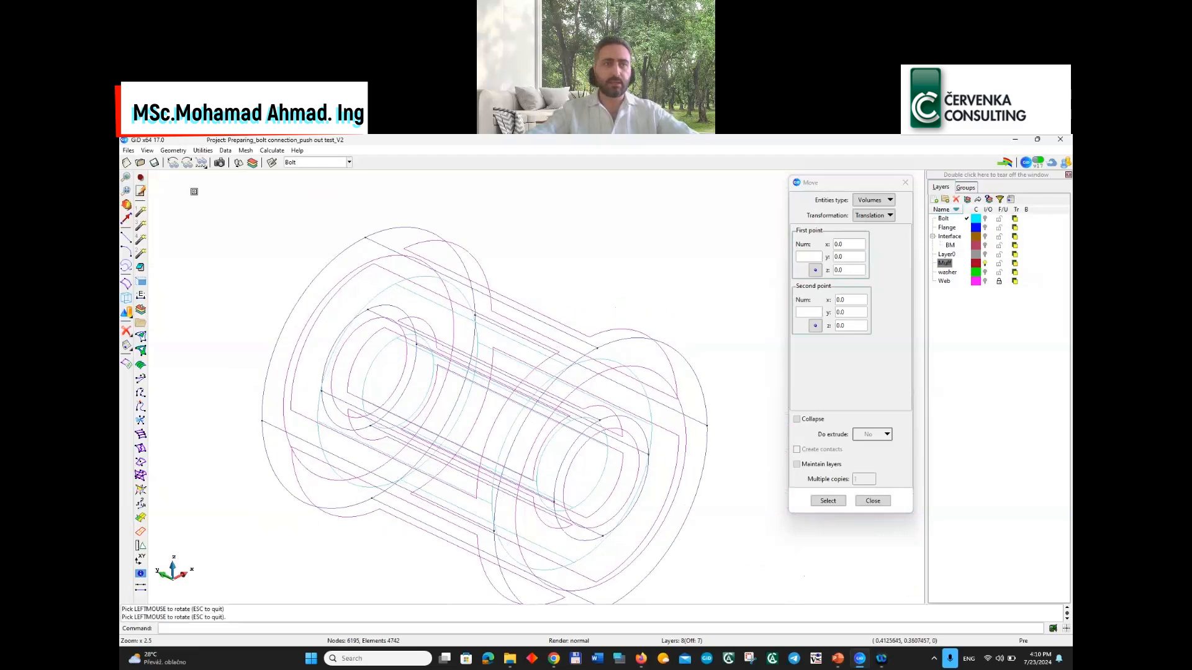
{"action": "left_click", "coordinate": [203, 151]}
{"action": "mouse_move", "coordinate": [263, 318]}
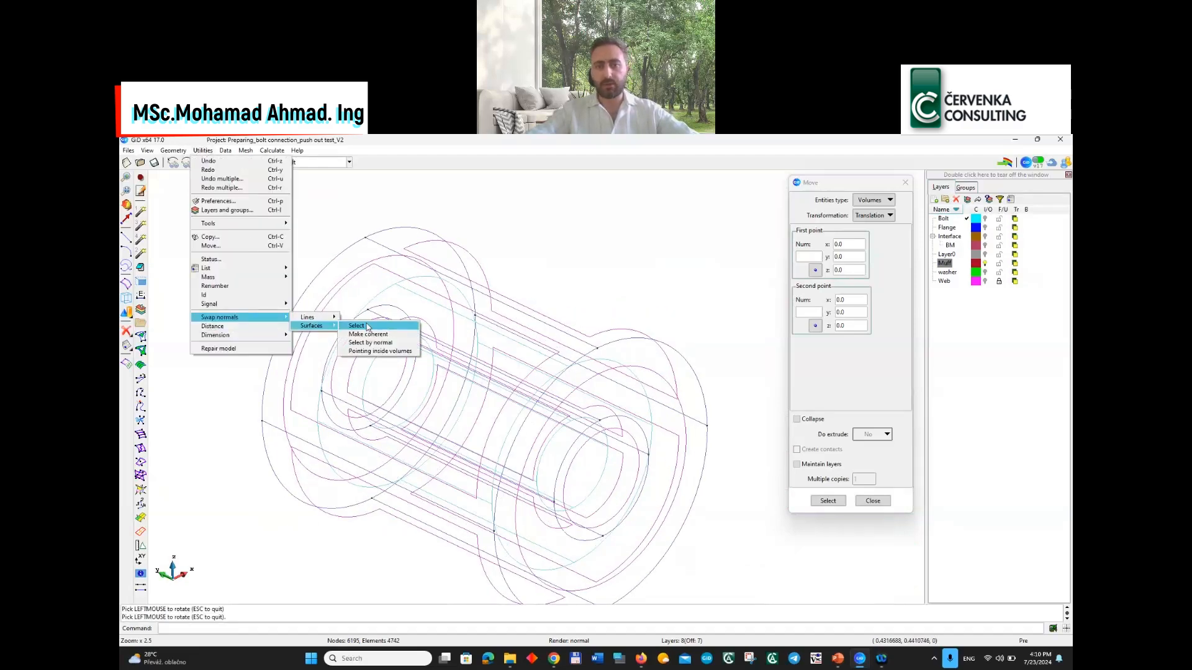
{"action": "left_click", "coordinate": [310, 328]}
{"action": "left_click_drag", "start_coordinate": [412, 384], "coordinate": [529, 403], "text": "shift"}
{"action": "key", "text": "Escape"}
{"action": "key", "text": "Escape"}
Pick the muff's surfaces whose normals need reversing, swap them, and check the muff from several angles
{"action": "left_click", "coordinate": [563, 464]}
{"action": "key", "text": "Escape"}
{"action": "left_click_drag", "start_coordinate": [549, 474], "coordinate": [532, 481], "text": "shift"}
{"action": "left_click_drag", "start_coordinate": [461, 495], "coordinate": [449, 482], "text": "shift"}
{"action": "left_click", "coordinate": [448, 482]}
{"action": "key", "text": "Escape"}
{"action": "left_click_drag", "start_coordinate": [527, 446], "coordinate": [572, 438], "text": "shift"}
{"action": "key", "text": "Escape"}
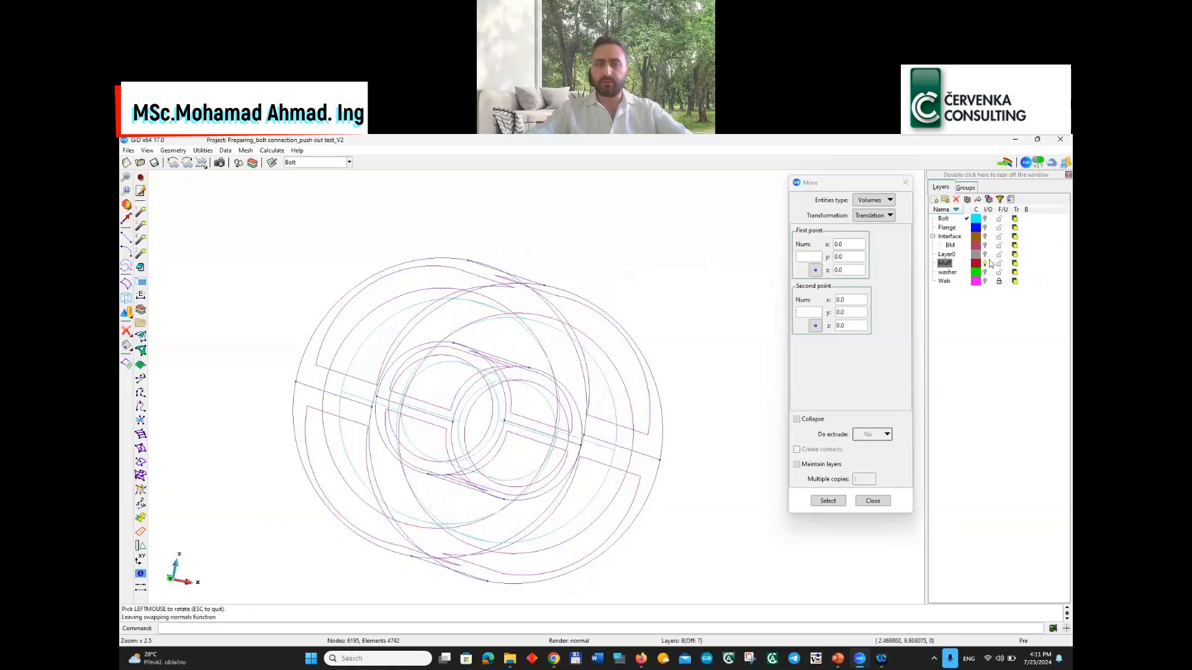
Show the Bolt layer with the muff and compare the surface normals of both bodies at their contact
{"action": "left_click", "coordinate": [985, 218]}
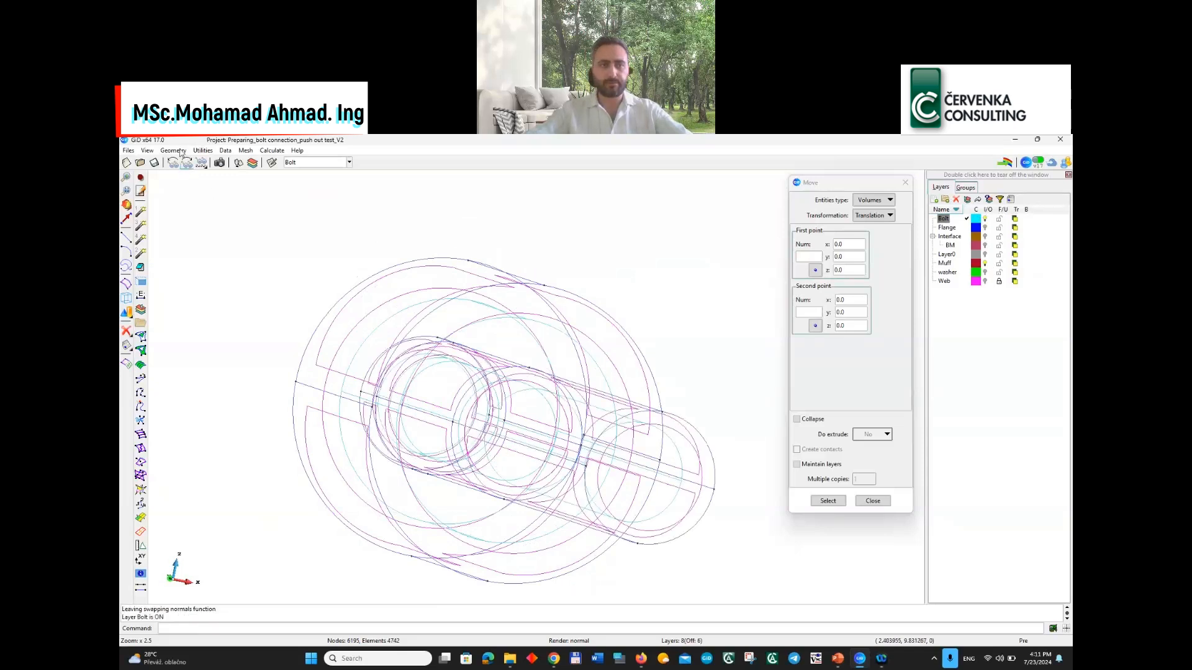
{"action": "left_click", "coordinate": [203, 150]}
{"action": "mouse_move", "coordinate": [236, 317]}
{"action": "mouse_move", "coordinate": [314, 326]}
{"action": "left_click", "coordinate": [377, 327]}
{"action": "scroll", "coordinate": [479, 399], "scroll_direction": "up", "scroll_amount": 5}
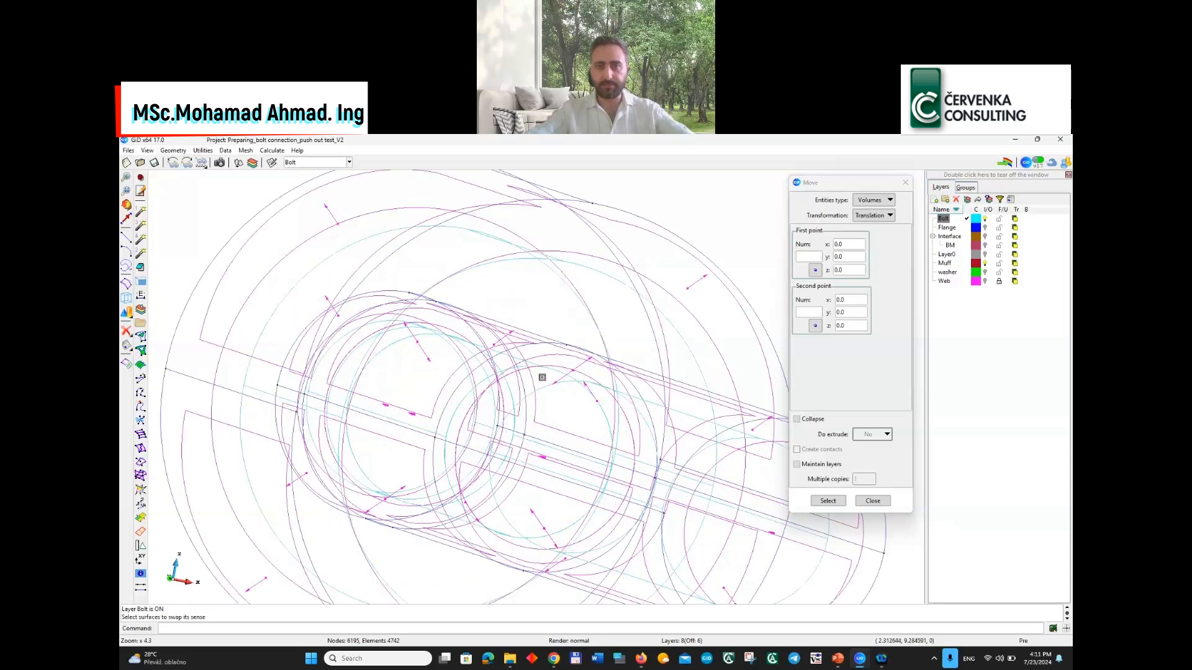
{"action": "left_click_drag", "start_coordinate": [518, 374], "coordinate": [580, 356]}
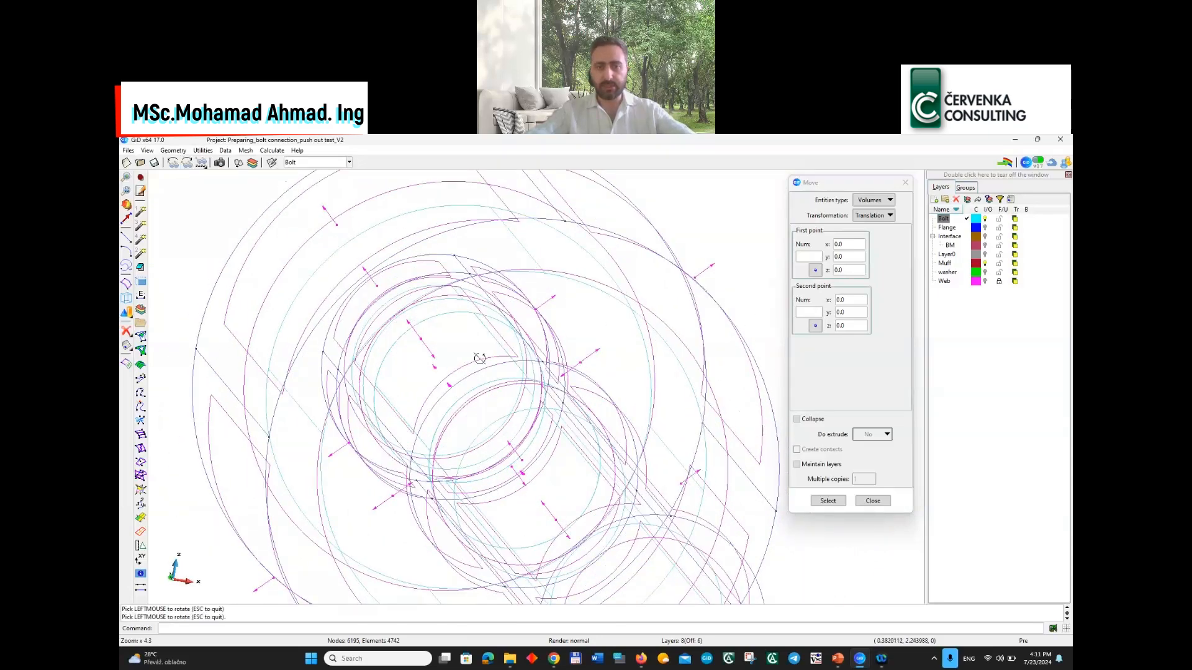
{"action": "left_click_drag", "start_coordinate": [479, 359], "coordinate": [551, 458]}
{"action": "mouse_move", "coordinate": [477, 459]}
{"action": "left_mouse_down"}
{"action": "mouse_move", "coordinate": [447, 460]}
{"action": "mouse_move", "coordinate": [458, 464]}
{"action": "left_mouse_up"}
{"action": "key", "text": "Escape"}
{"action": "scroll", "coordinate": [489, 439], "scroll_direction": "down", "scroll_amount": 2}
{"action": "left_click_drag", "start_coordinate": [543, 385], "coordinate": [626, 384], "text": "shift"}
Start a contact volume, turn on the Interface layer and make its BM sublayer the layer to use
{"action": "left_click", "coordinate": [174, 150]}
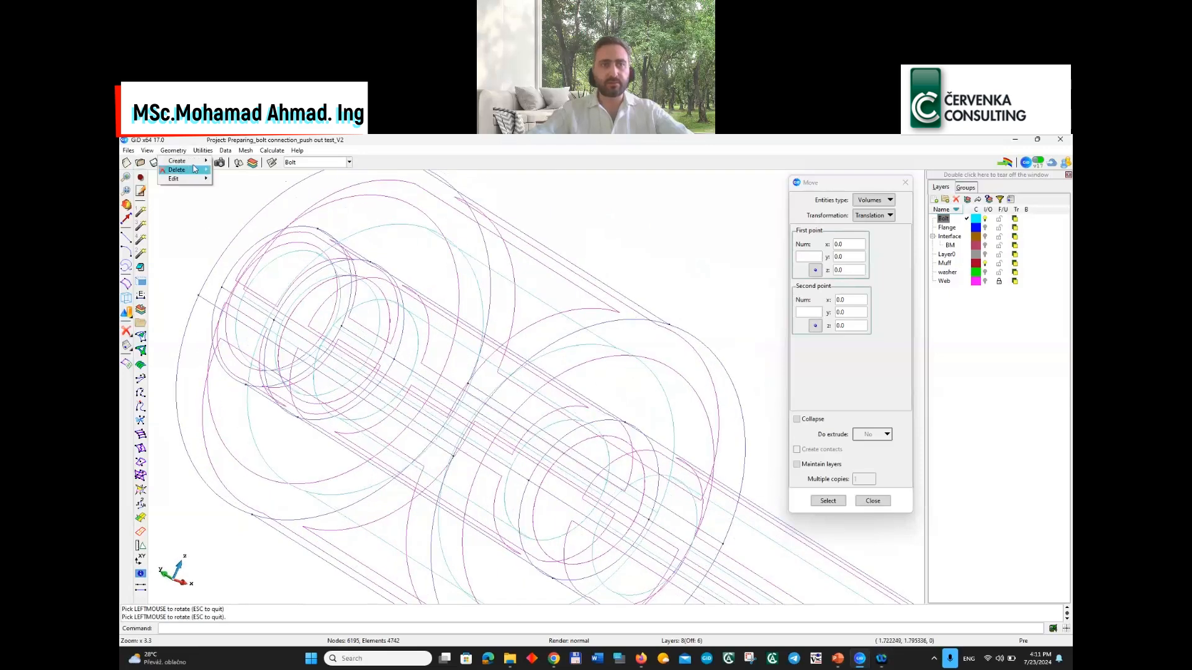
{"action": "mouse_move", "coordinate": [178, 161]}
{"action": "mouse_move", "coordinate": [258, 268]}
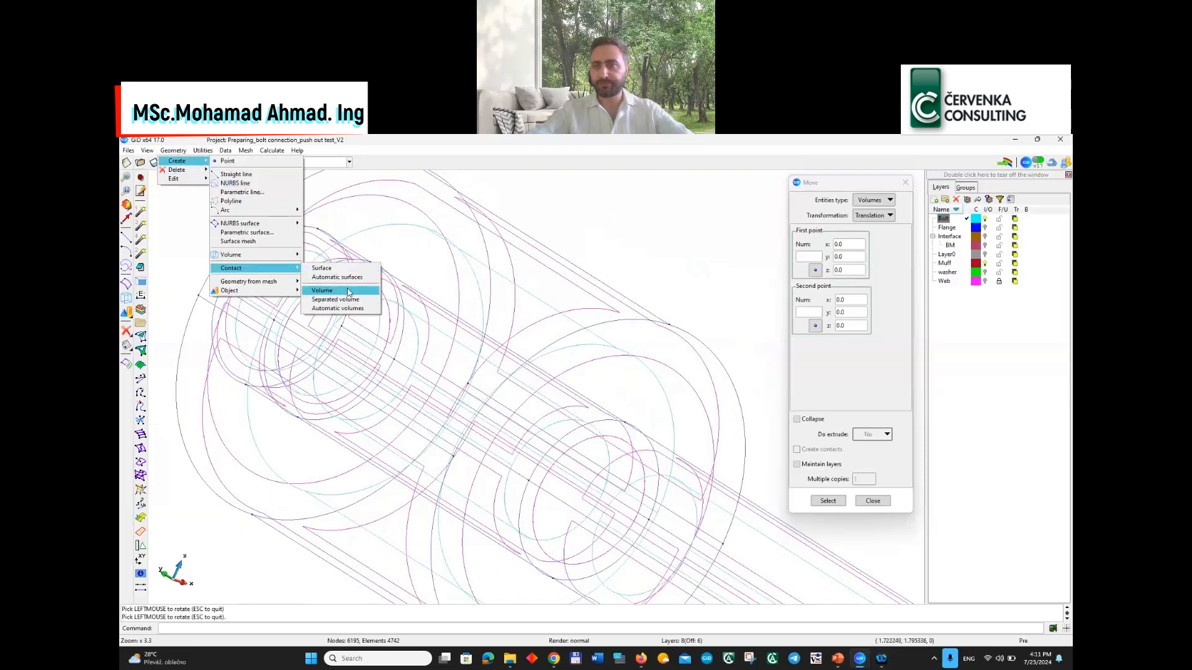
{"action": "left_click", "coordinate": [338, 290]}
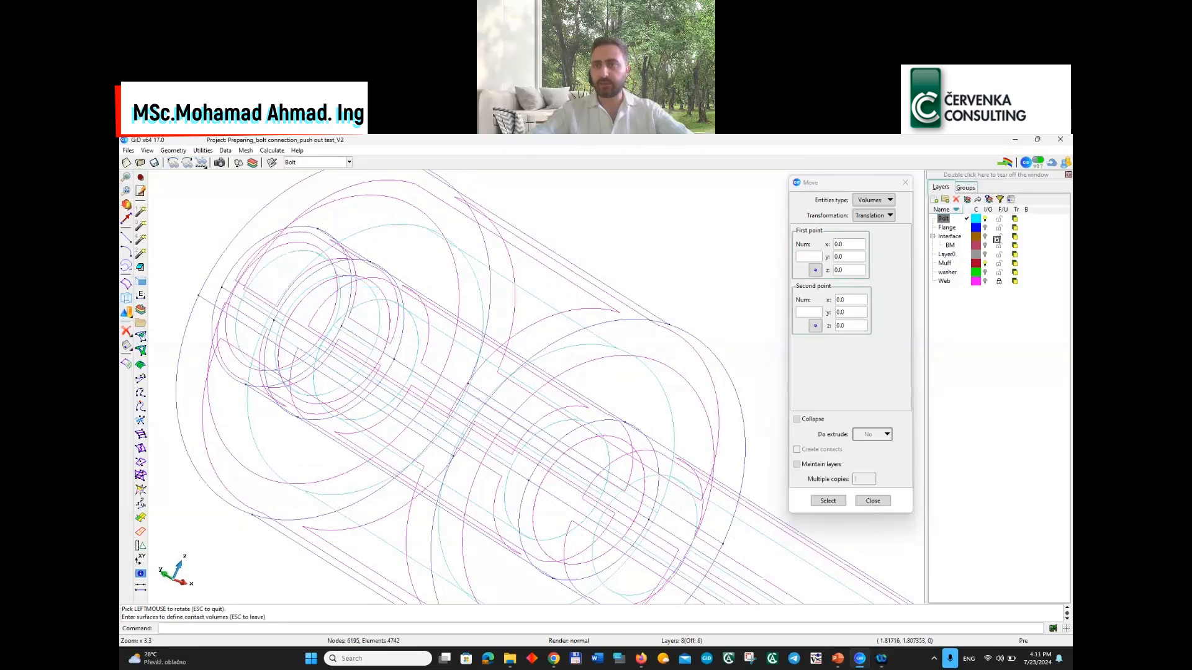
{"action": "left_click", "coordinate": [987, 237]}
{"action": "double_click", "coordinate": [958, 247]}
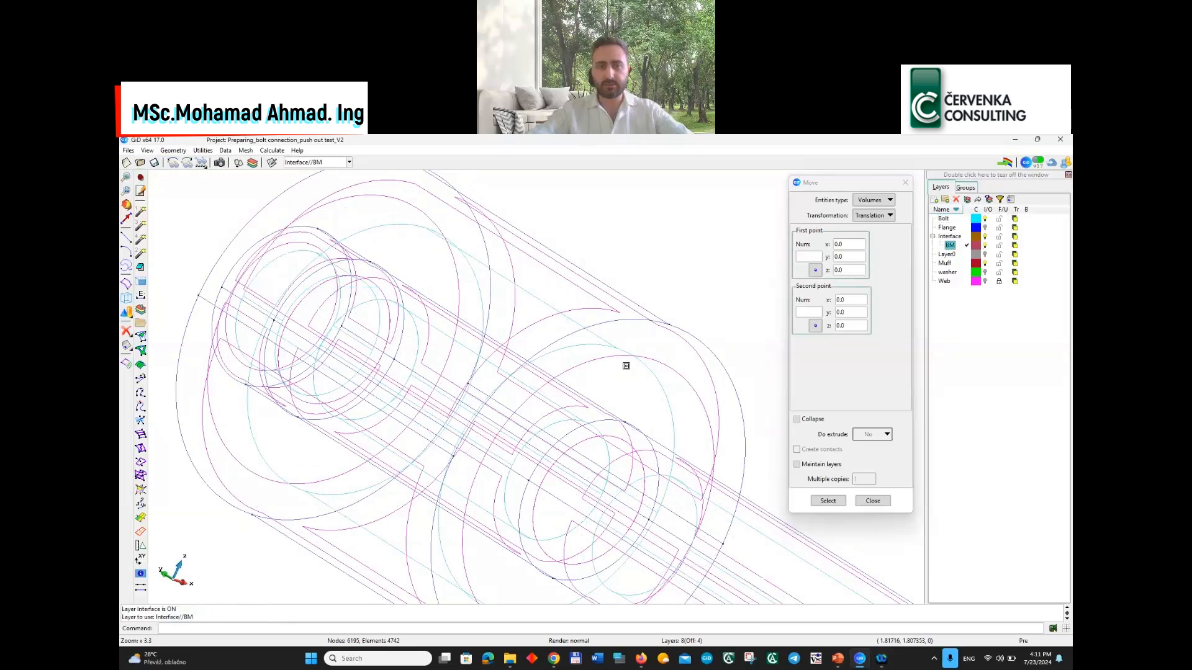
Create contact volumes between the coincident bolt and muff surfaces along the muff's bore
{"action": "scroll", "coordinate": [463, 428], "scroll_direction": "down", "scroll_amount": 1}
{"action": "scroll", "coordinate": [511, 412], "scroll_direction": "up", "scroll_amount": 3}
{"action": "left_click_drag", "start_coordinate": [510, 385], "coordinate": [543, 379], "text": "shift"}
{"action": "scroll", "coordinate": [502, 432], "scroll_direction": "down", "scroll_amount": 1}
{"action": "key", "text": "Escape"}
{"action": "left_click_drag", "start_coordinate": [485, 335], "coordinate": [503, 438], "text": "shift"}
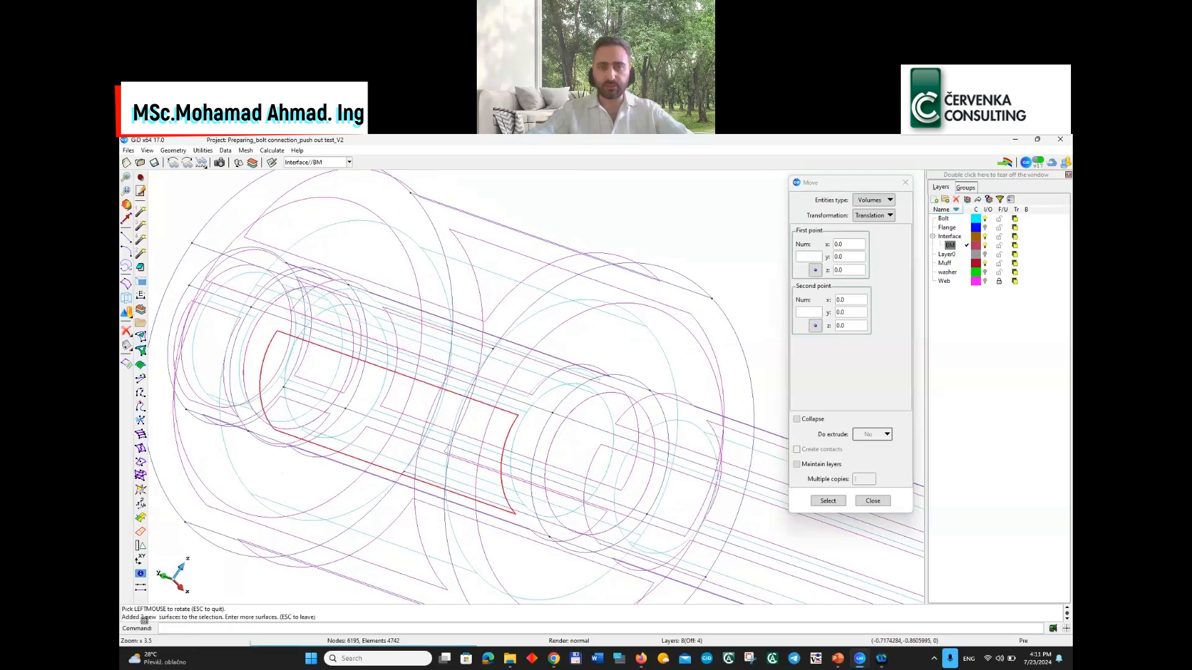
{"action": "key", "text": "Escape"}
{"action": "scroll", "coordinate": [549, 416], "scroll_direction": "down", "scroll_amount": 2}
{"action": "left_click_drag", "start_coordinate": [548, 401], "coordinate": [571, 434], "text": "shift"}
{"action": "scroll", "coordinate": [598, 481], "scroll_direction": "up", "scroll_amount": 5}
{"action": "scroll", "coordinate": [540, 503], "scroll_direction": "down", "scroll_amount": 5}
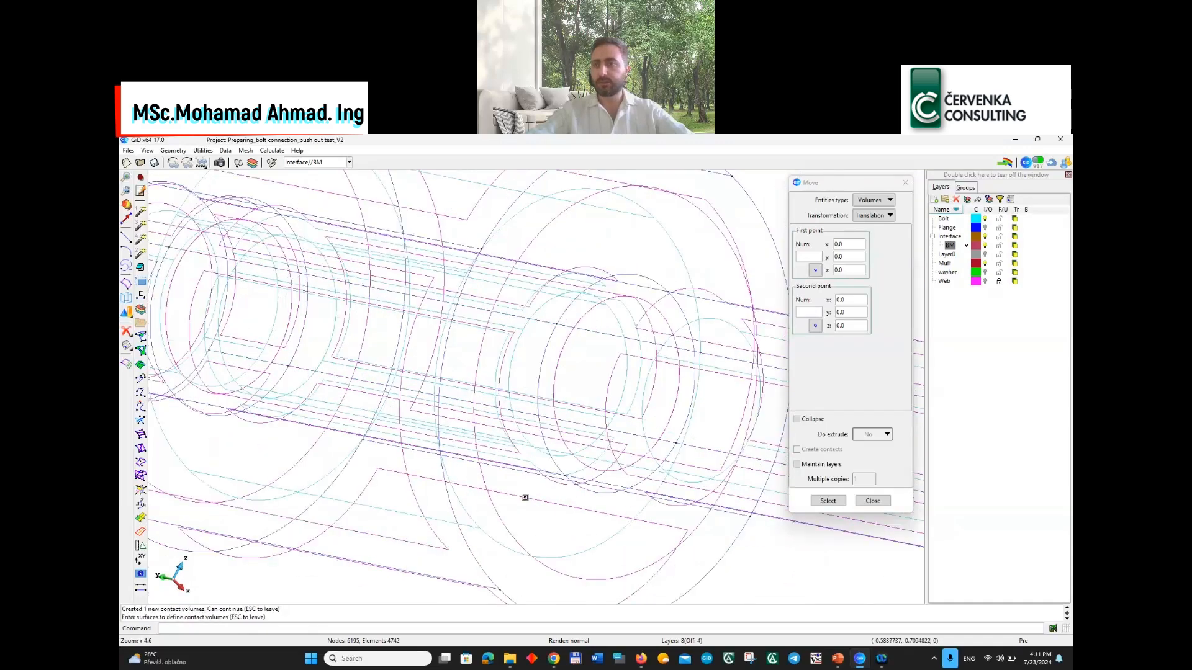
Hide the Bolt and Muff layers, leaving only the Interface layer on, and examine the contact volumes
{"action": "left_click", "coordinate": [986, 237]}
{"action": "left_click", "coordinate": [986, 219]}
{"action": "left_click", "coordinate": [987, 264]}
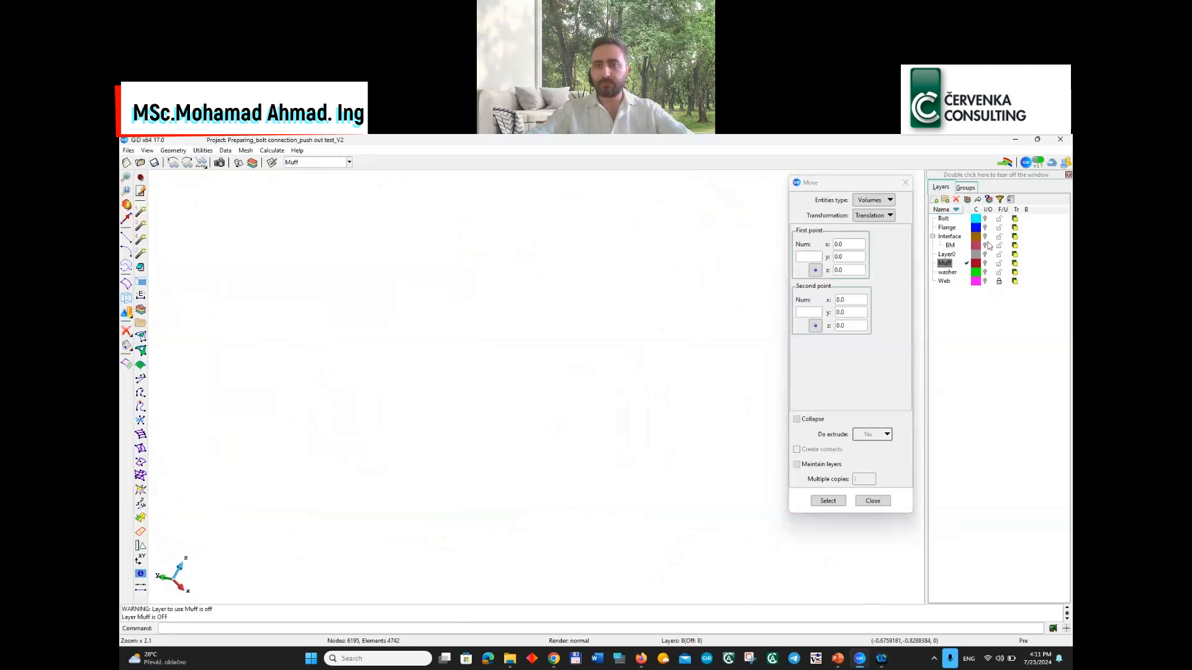
{"action": "left_click", "coordinate": [986, 238]}
{"action": "scroll", "coordinate": [471, 412], "scroll_direction": "up", "scroll_amount": 1}
{"action": "left_click_drag", "start_coordinate": [471, 412], "coordinate": [534, 447], "text": "shift"}
Show the Bolt and Muff layers again together with the interface and save the project
{"action": "left_click", "coordinate": [986, 220]}
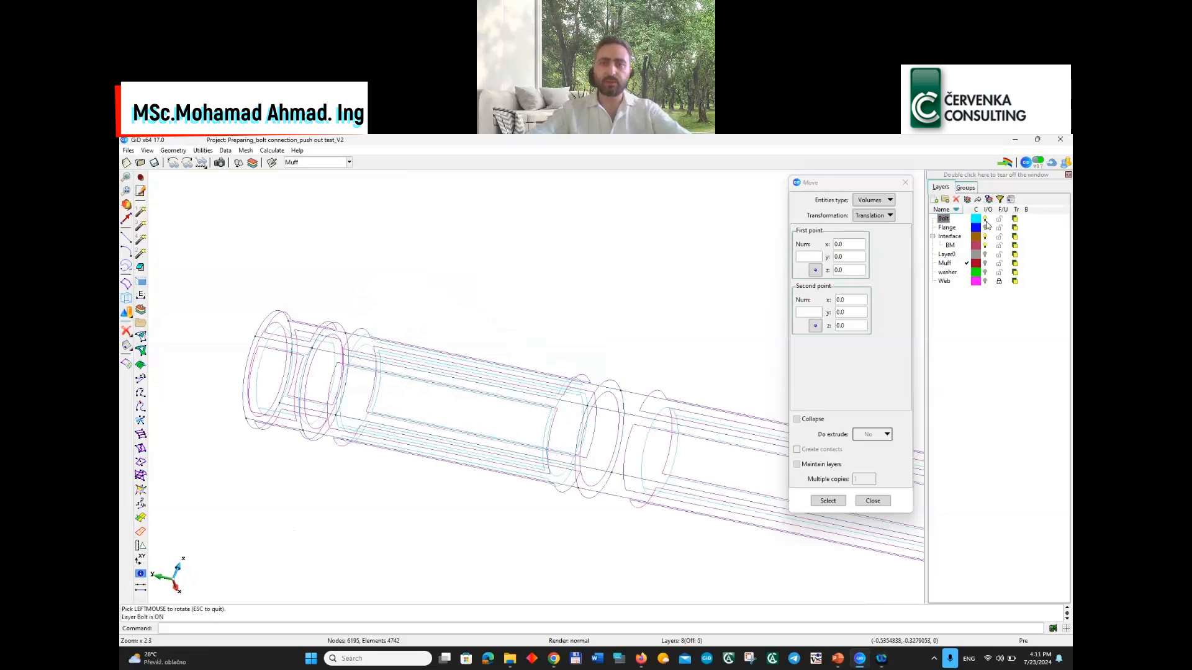
{"action": "left_click", "coordinate": [986, 220]}
{"action": "left_click", "coordinate": [985, 220]}
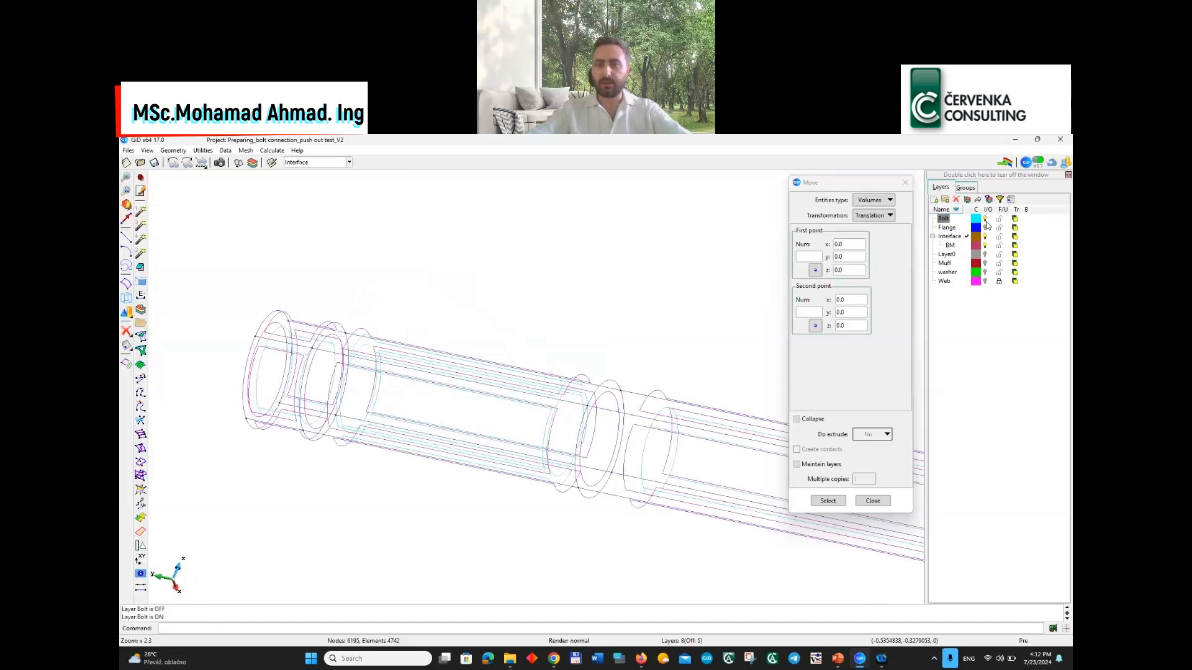
{"action": "left_click", "coordinate": [985, 264]}
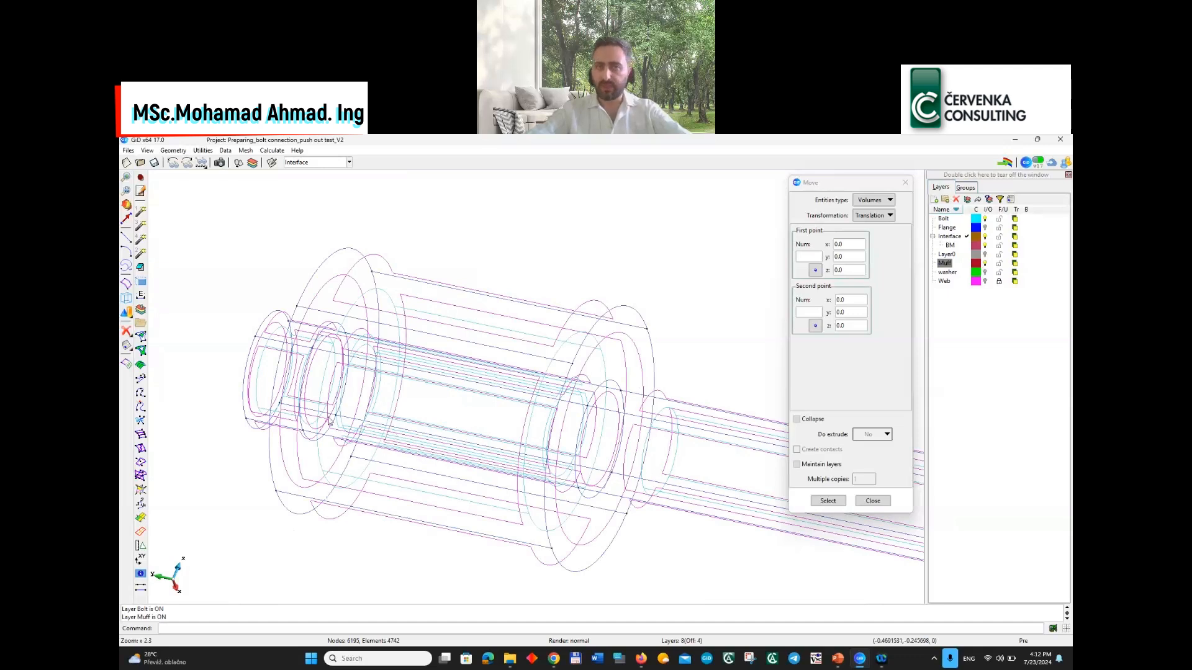
{"action": "scroll", "coordinate": [328, 421], "scroll_direction": "down", "scroll_amount": 3}
{"action": "left_click", "coordinate": [156, 163]}
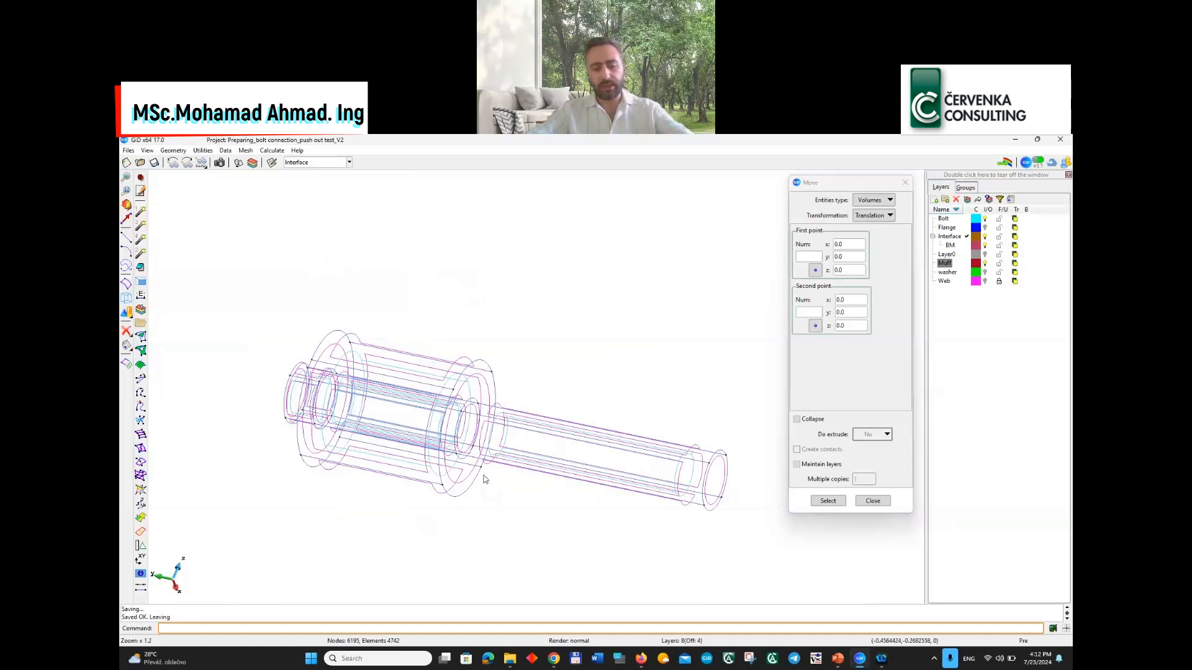
Generate a new mesh of the model and display it
{"action": "key", "text": "ctrl+g"}
{"action": "key", "text": "Return"}
{"action": "key", "text": "Return"}
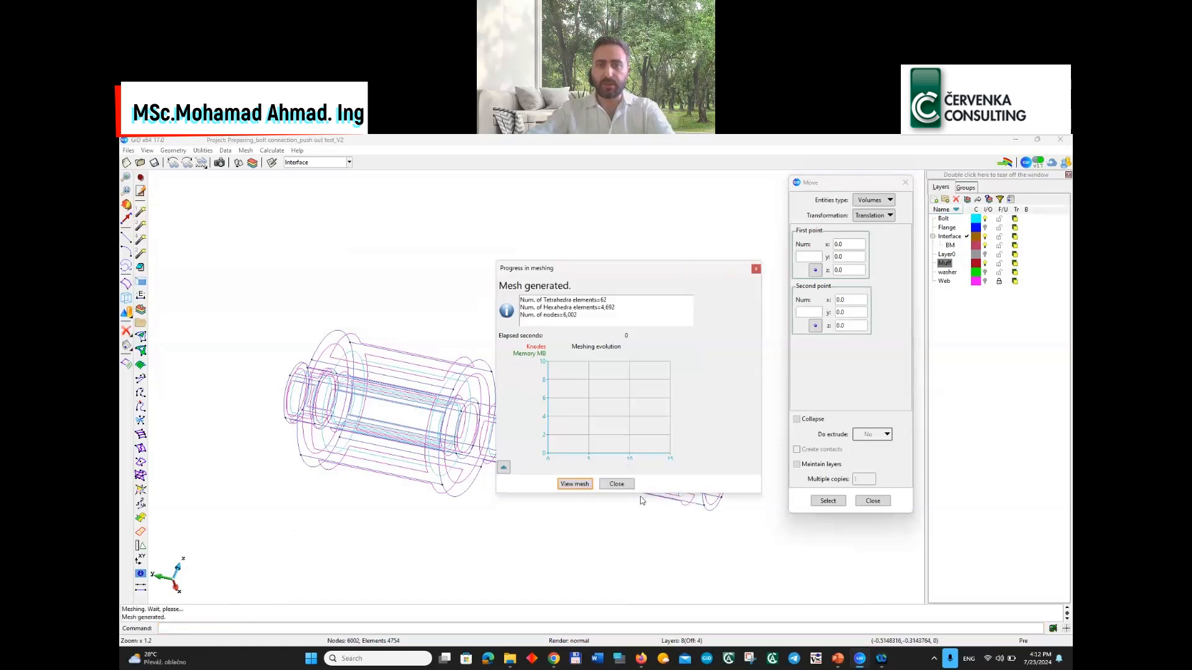
{"action": "left_click", "coordinate": [612, 484]}
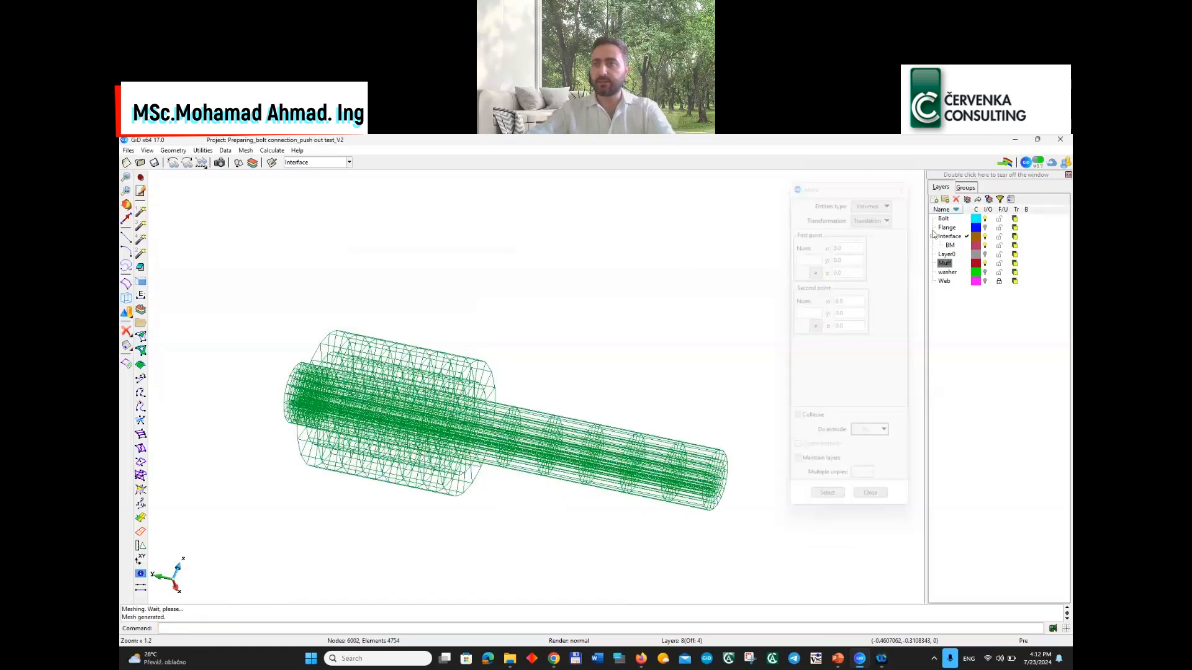
Hide the Bolt and Muff layers and examine the BM interface mesh in flat shaded display
{"action": "left_click", "coordinate": [985, 218]}
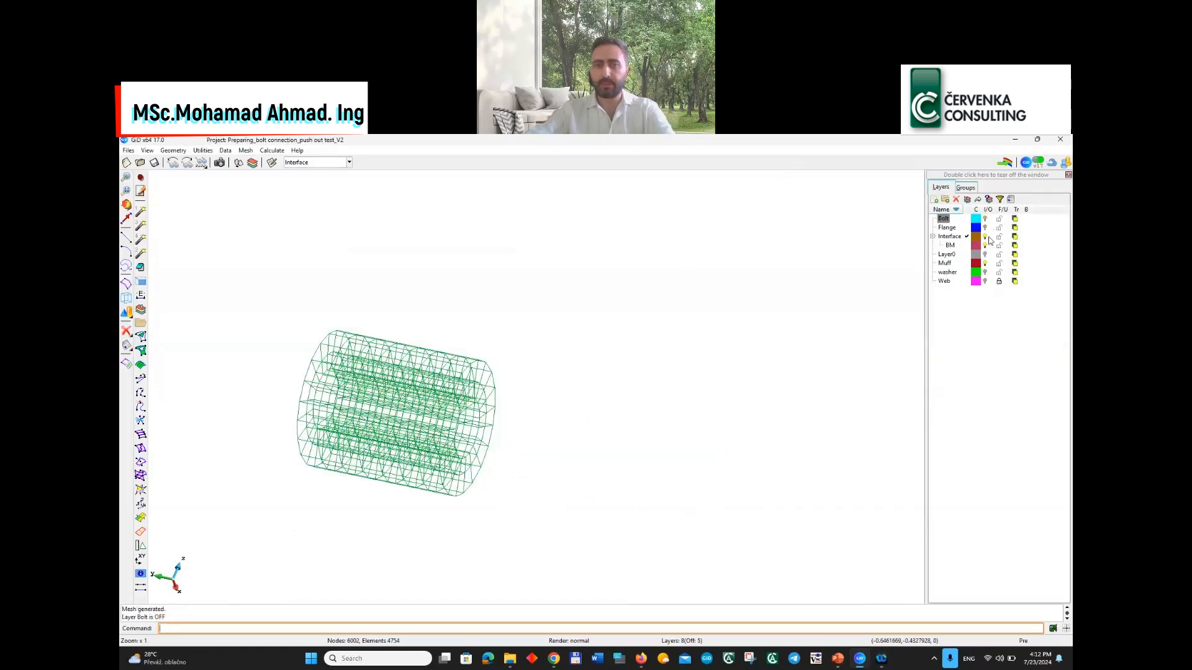
{"action": "left_click", "coordinate": [985, 264]}
{"action": "scroll", "coordinate": [410, 474], "scroll_direction": "down", "scroll_amount": 3}
{"action": "scroll", "coordinate": [375, 447], "scroll_direction": "up", "scroll_amount": 5}
{"action": "key", "text": "F6"}
{"action": "scroll", "coordinate": [508, 467], "scroll_direction": "down", "scroll_amount": 3}
{"action": "scroll", "coordinate": [508, 466], "scroll_direction": "up", "scroll_amount": 3}
{"action": "left_click_drag", "start_coordinate": [422, 386], "coordinate": [376, 394], "text": "shift"}
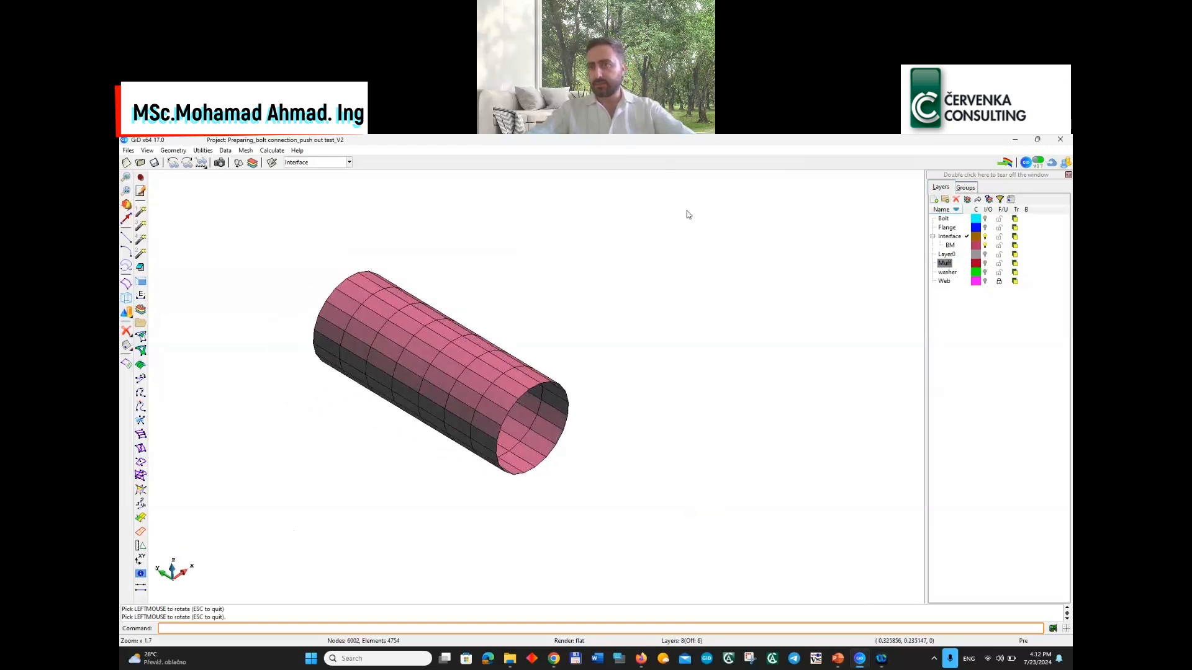
Show the Muff, Flange and Bolt layers together and examine the shaded connection from several angles
{"action": "left_click", "coordinate": [985, 263]}
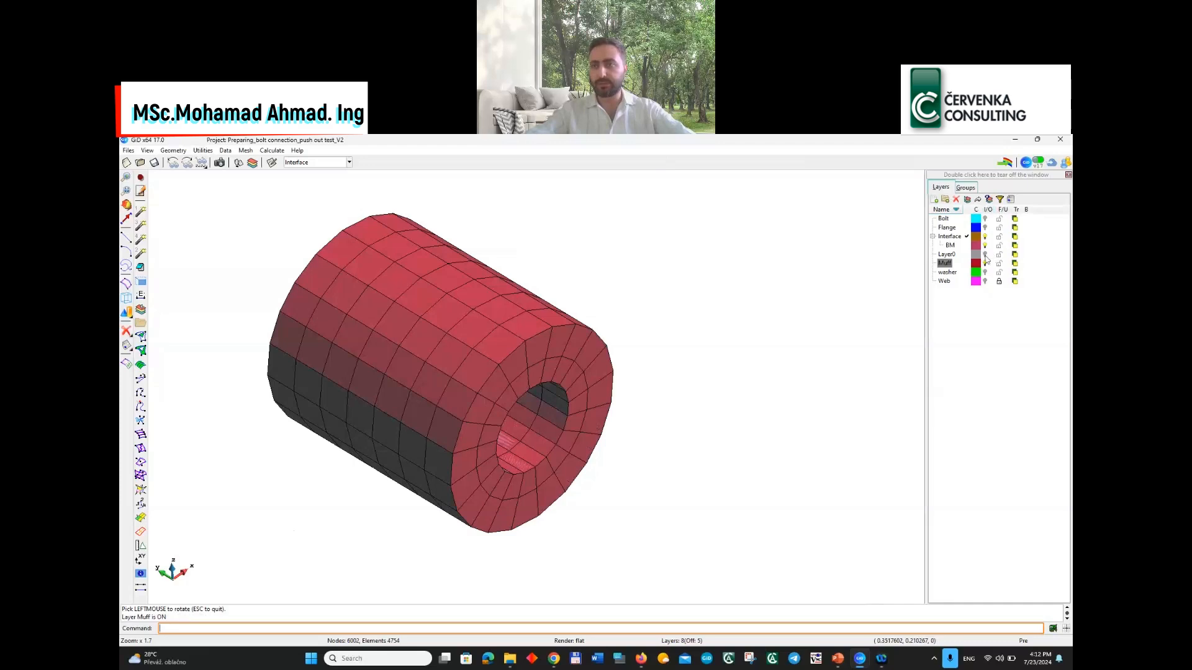
{"action": "left_click", "coordinate": [985, 227]}
{"action": "scroll", "coordinate": [538, 474], "scroll_direction": "down", "scroll_amount": 3}
{"action": "scroll", "coordinate": [538, 474], "scroll_direction": "down", "scroll_amount": 3}
{"action": "left_click_drag", "start_coordinate": [538, 474], "coordinate": [488, 482], "text": "shift"}
{"action": "left_click", "coordinate": [985, 218]}
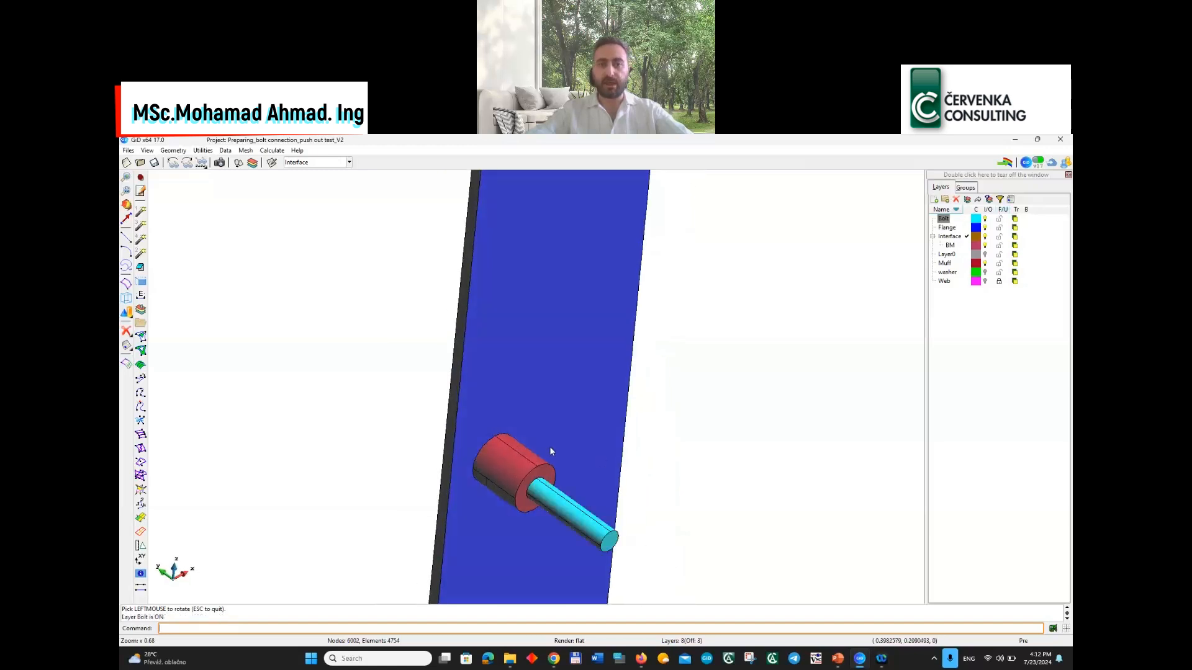
{"action": "scroll", "coordinate": [471, 510], "scroll_direction": "up", "scroll_amount": 2}
{"action": "left_click_drag", "start_coordinate": [600, 535], "coordinate": [631, 545], "text": "shift"}
{"action": "scroll", "coordinate": [391, 551], "scroll_direction": "down", "scroll_amount": 2}
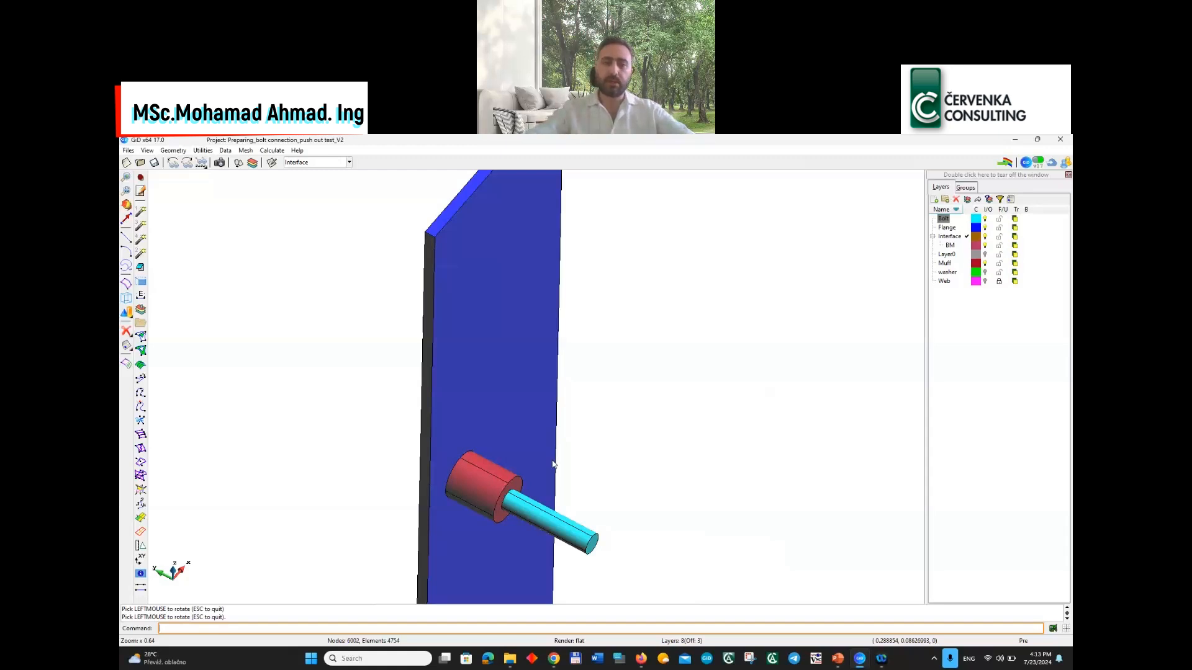
Examine the flange, muff and bolt connection, and hide the Flange layer to expose the muff's flange-side end
{"action": "left_click_drag", "start_coordinate": [553, 465], "coordinate": [443, 497]}
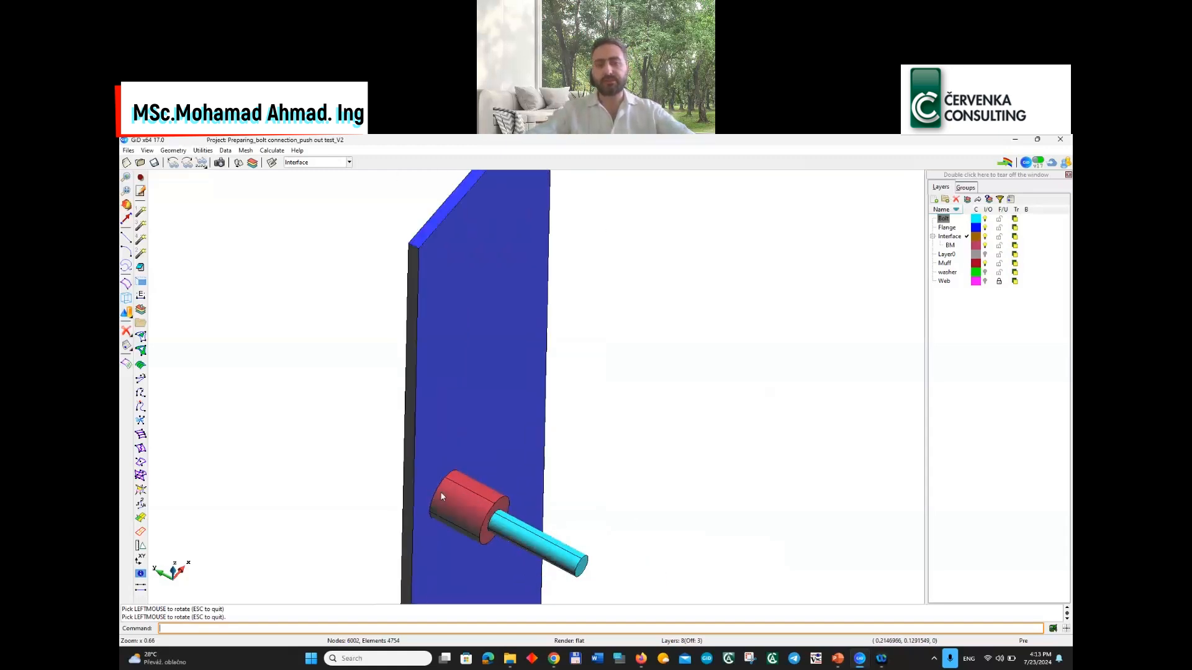
{"action": "scroll", "coordinate": [437, 494], "scroll_direction": "up", "scroll_amount": 3}
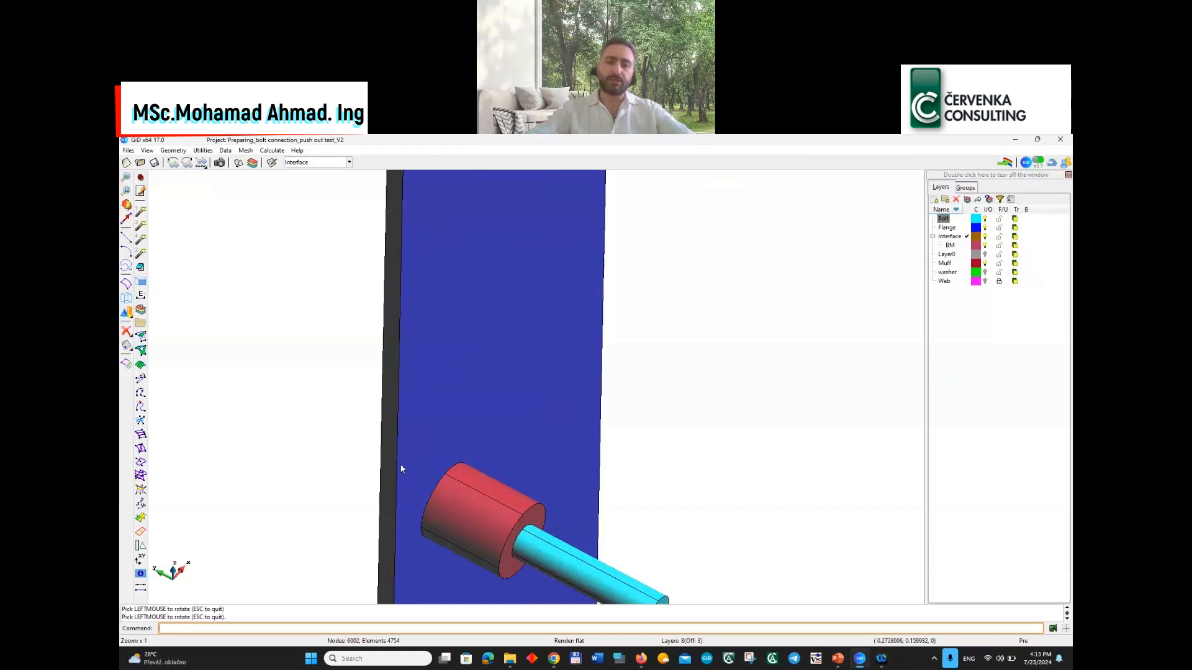
{"action": "scroll", "coordinate": [487, 478], "scroll_direction": "down", "scroll_amount": 2}
{"action": "scroll", "coordinate": [486, 445], "scroll_direction": "up", "scroll_amount": 4}
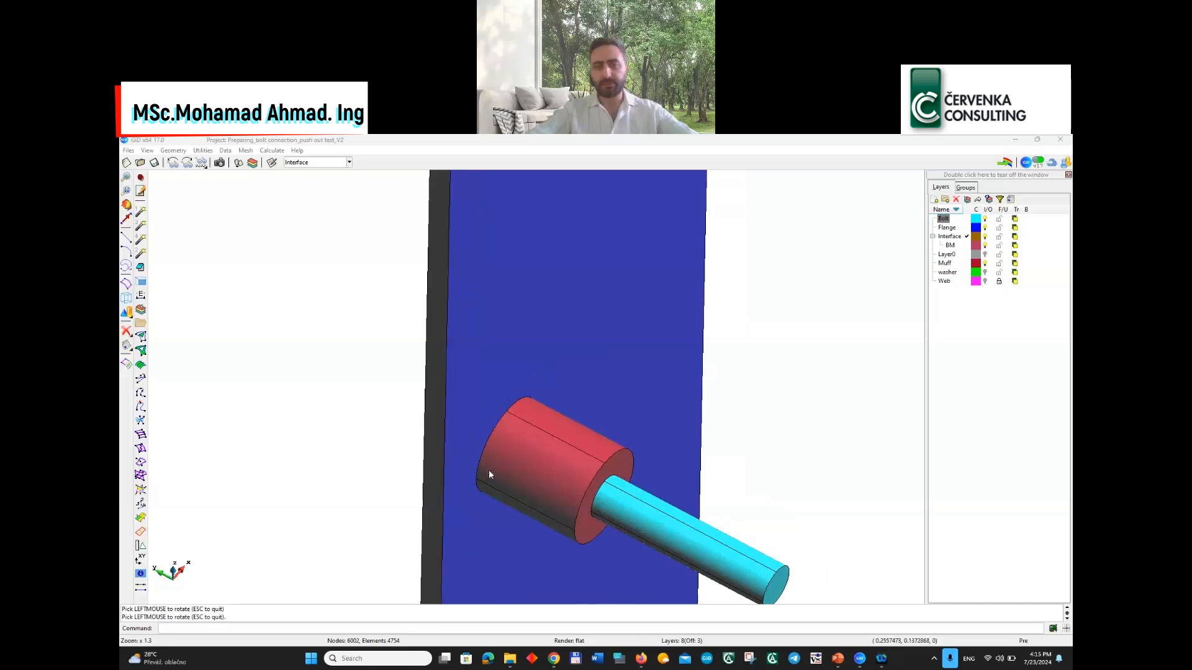
{"action": "left_click_drag", "start_coordinate": [524, 493], "coordinate": [516, 471]}
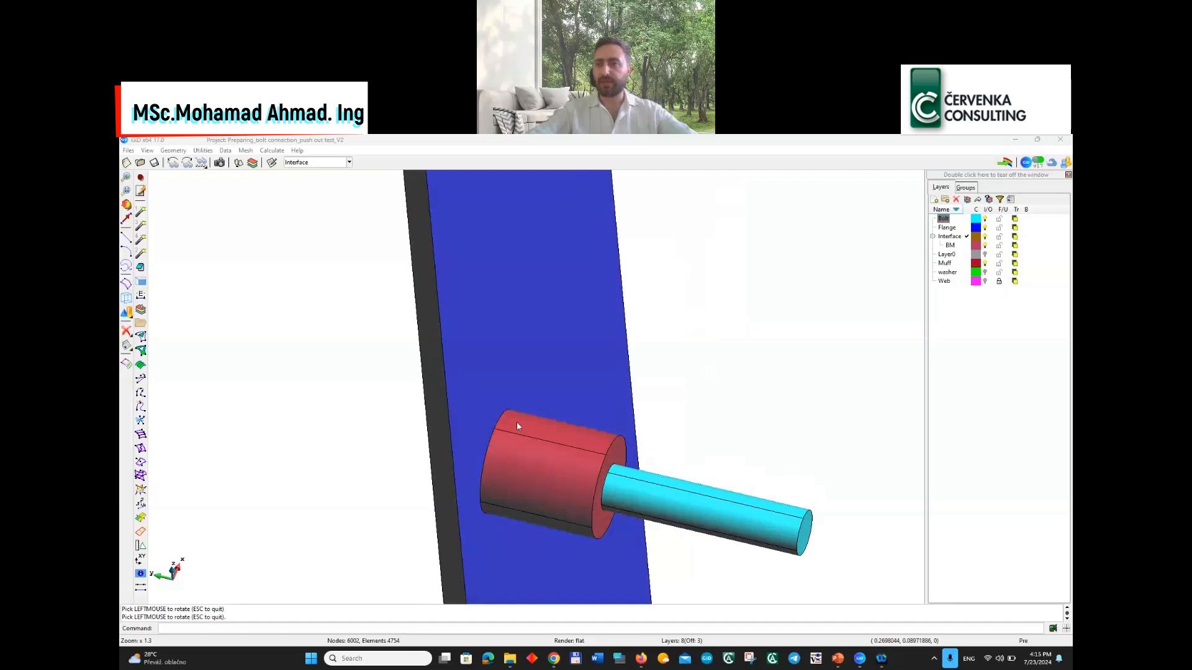
{"action": "left_click", "coordinate": [985, 227]}
{"action": "left_click_drag", "start_coordinate": [495, 455], "coordinate": [605, 439]}
Create a new sublayer named FM under the Interface layer and make it the current layer
{"action": "double_click", "coordinate": [947, 237]}
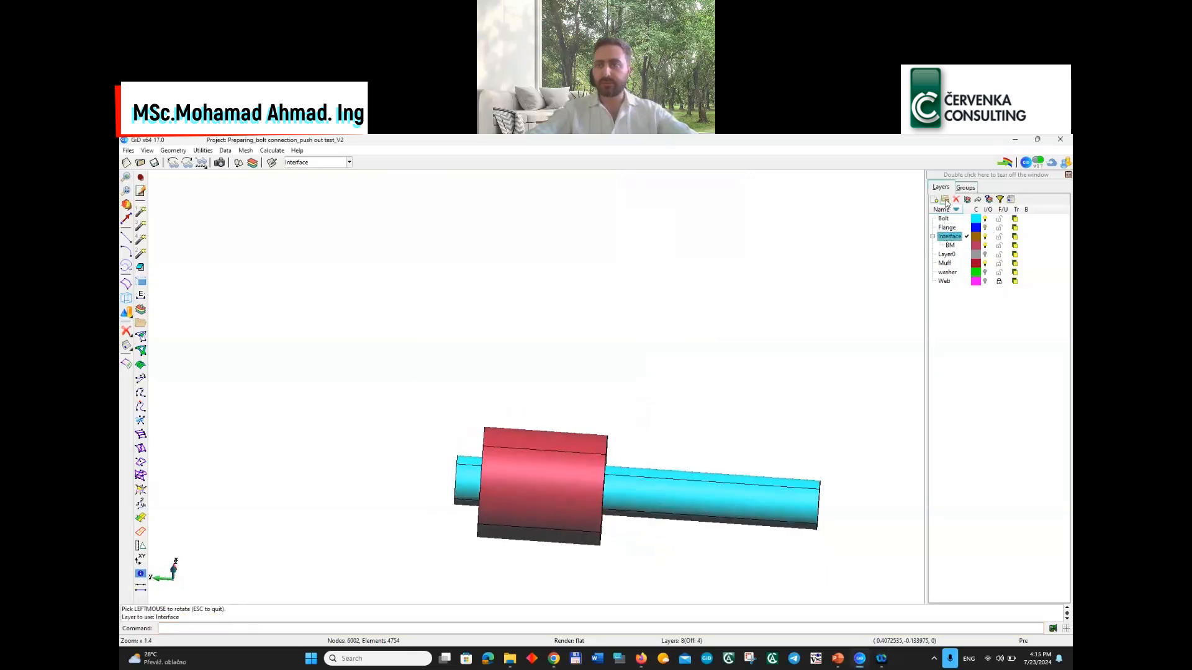
{"action": "left_click", "coordinate": [945, 200]}
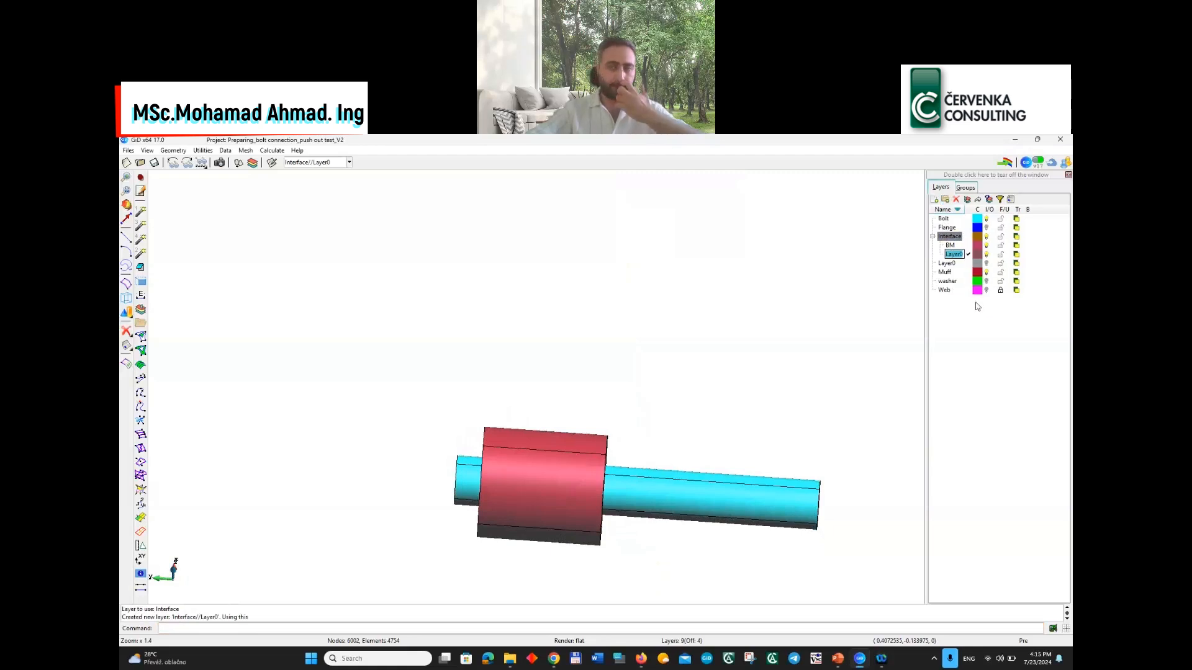
{"action": "left_click", "coordinate": [987, 365]}
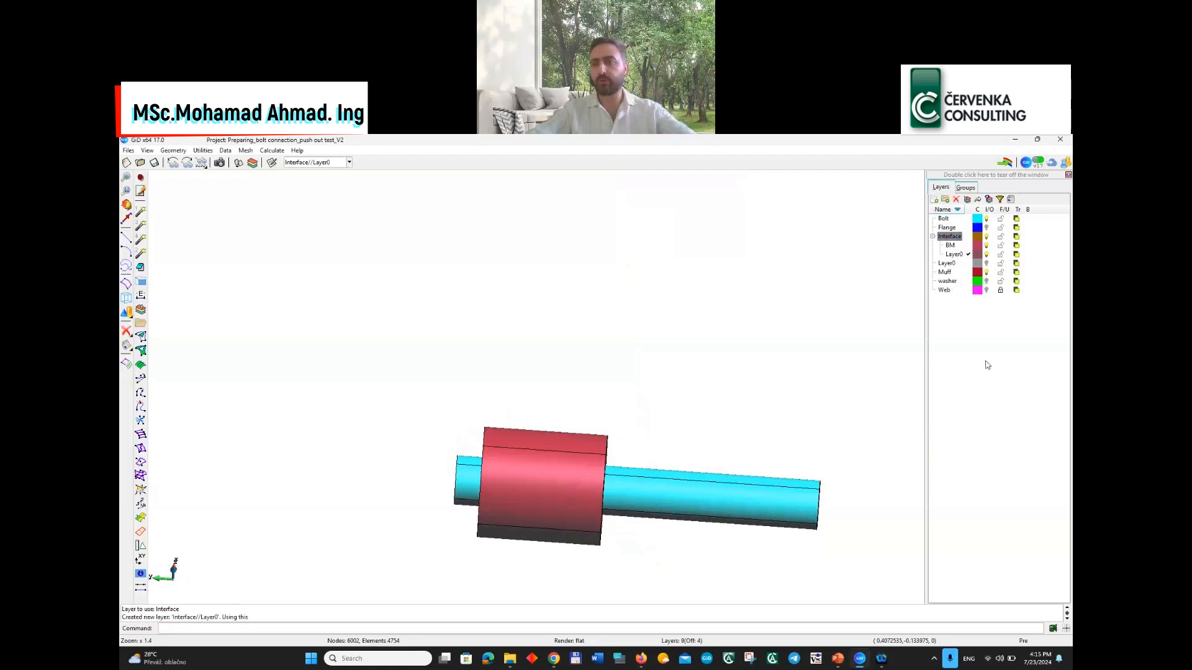
{"action": "left_click", "coordinate": [958, 255]}
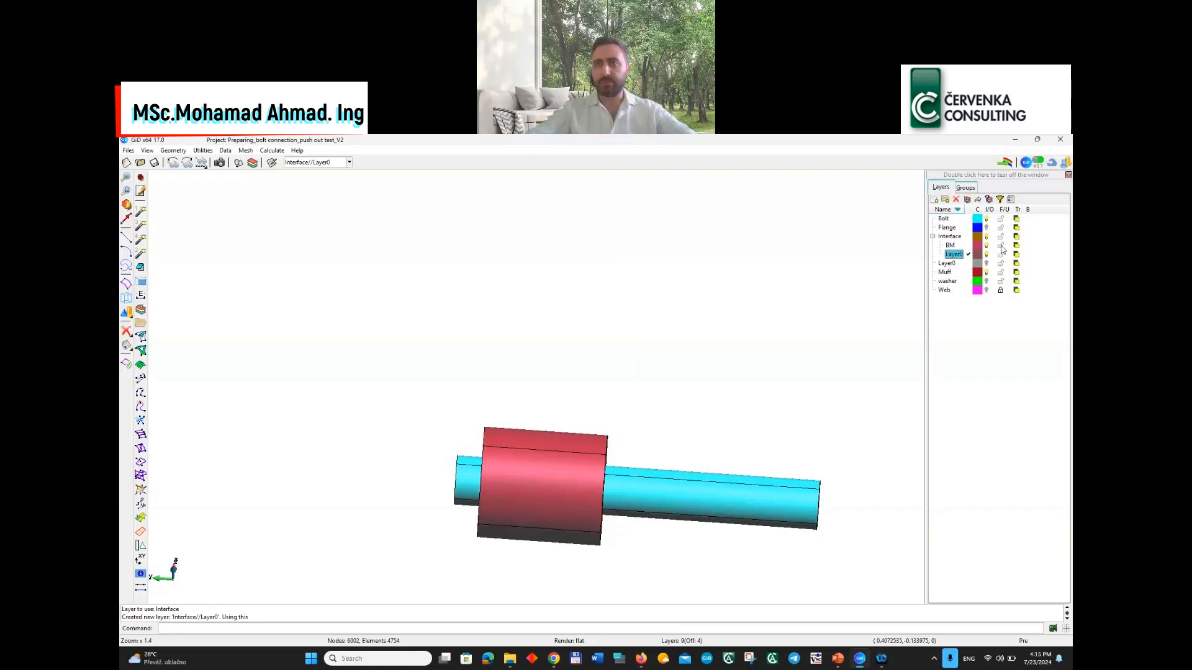
{"action": "double_click", "coordinate": [956, 255]}
{"action": "double_click", "coordinate": [956, 256]}
{"action": "left_click", "coordinate": [955, 255]}
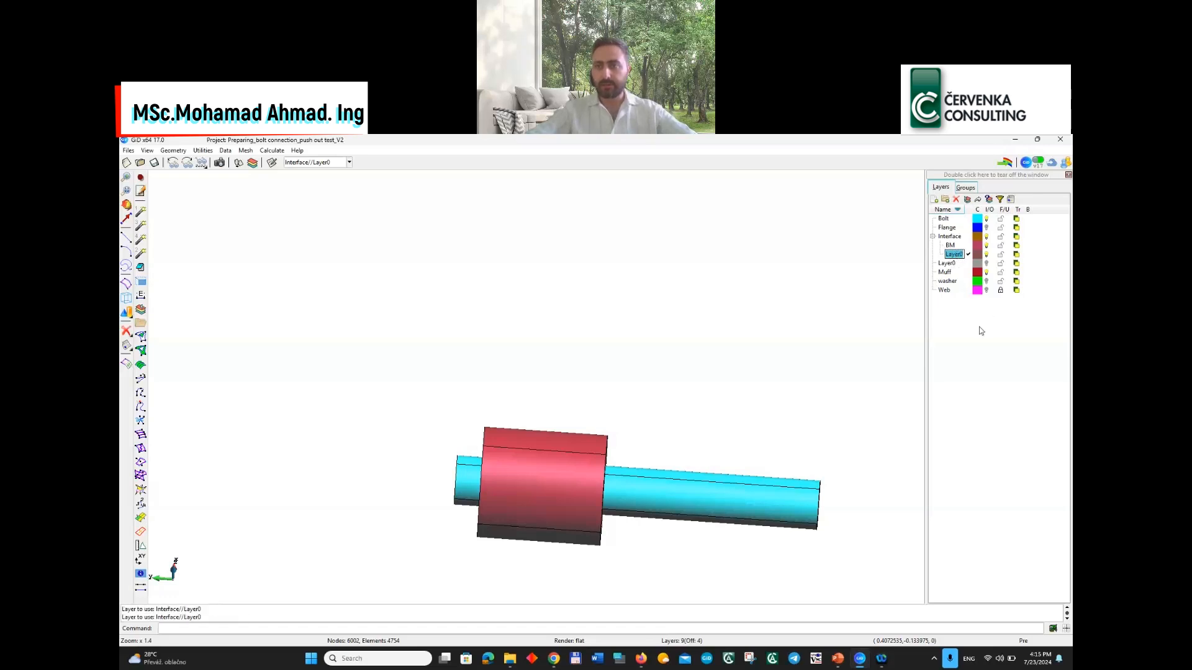
{"action": "type", "text": "F"}
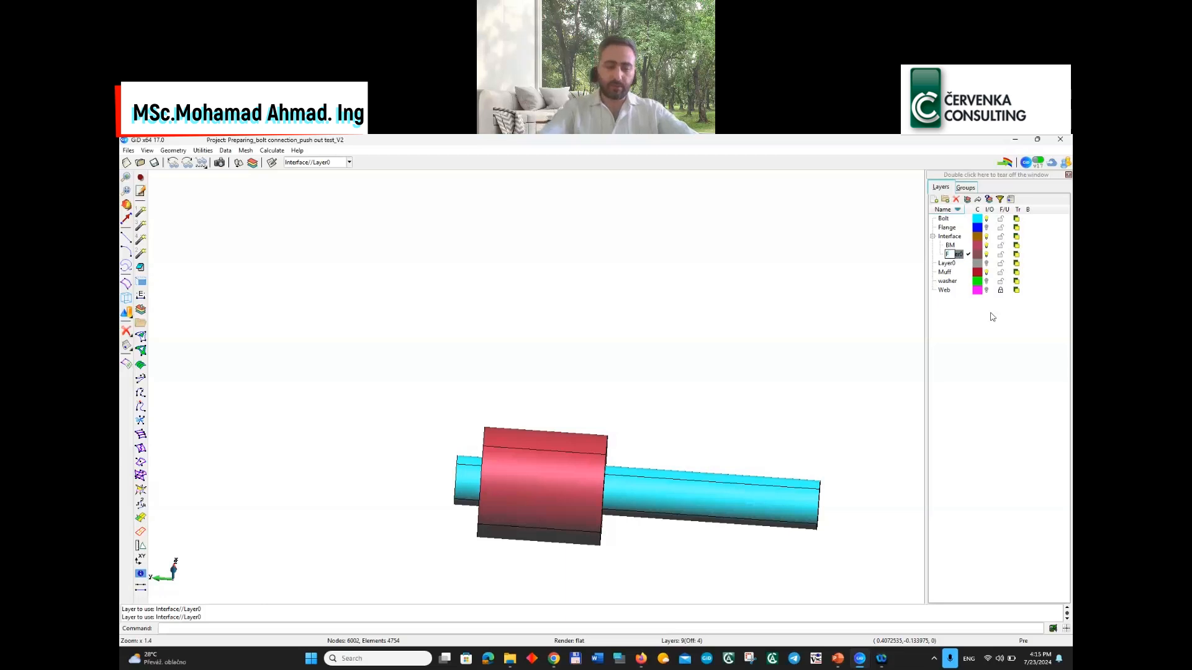
{"action": "type", "text": "M"}
{"action": "key", "text": "Return"}
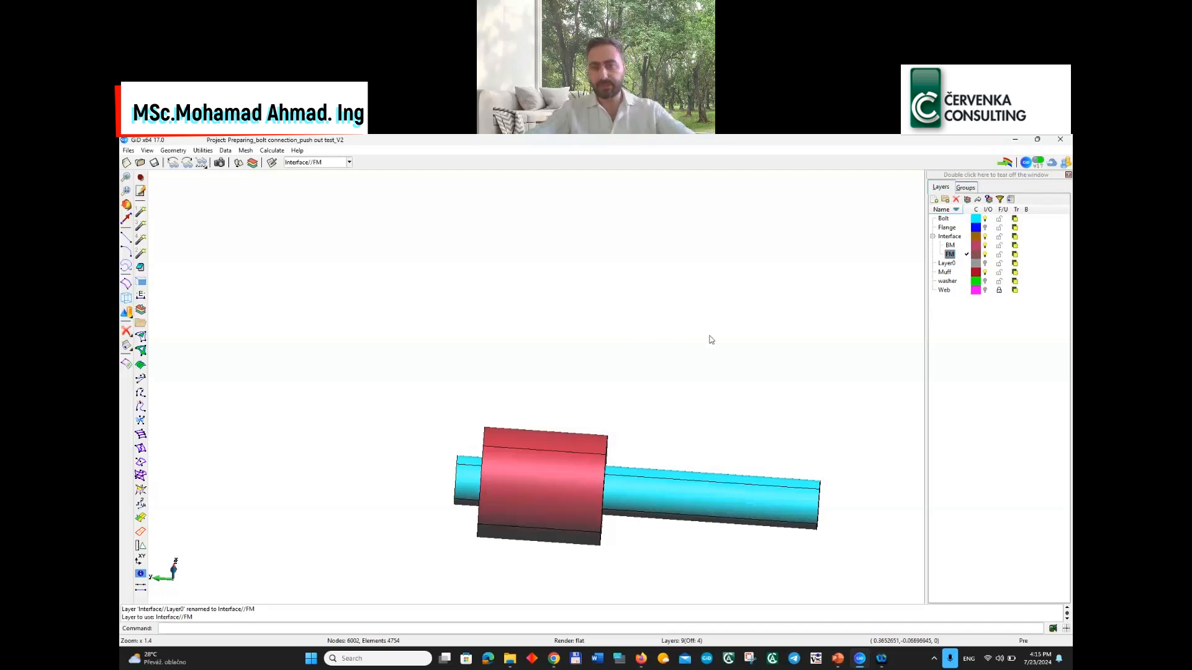
Copy the muff's flange-side ring surface in place into the FM layer, using a surface translation with zero offset
{"action": "key", "text": "ctrl+c"}
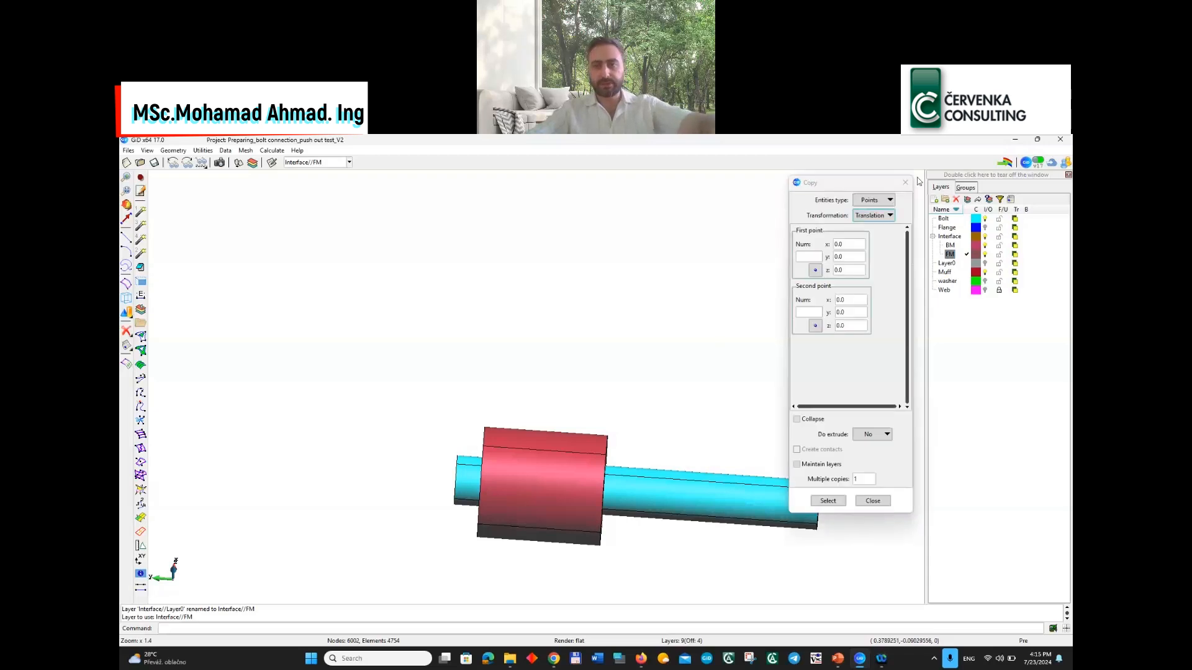
{"action": "left_click", "coordinate": [872, 199]}
{"action": "left_click", "coordinate": [872, 229]}
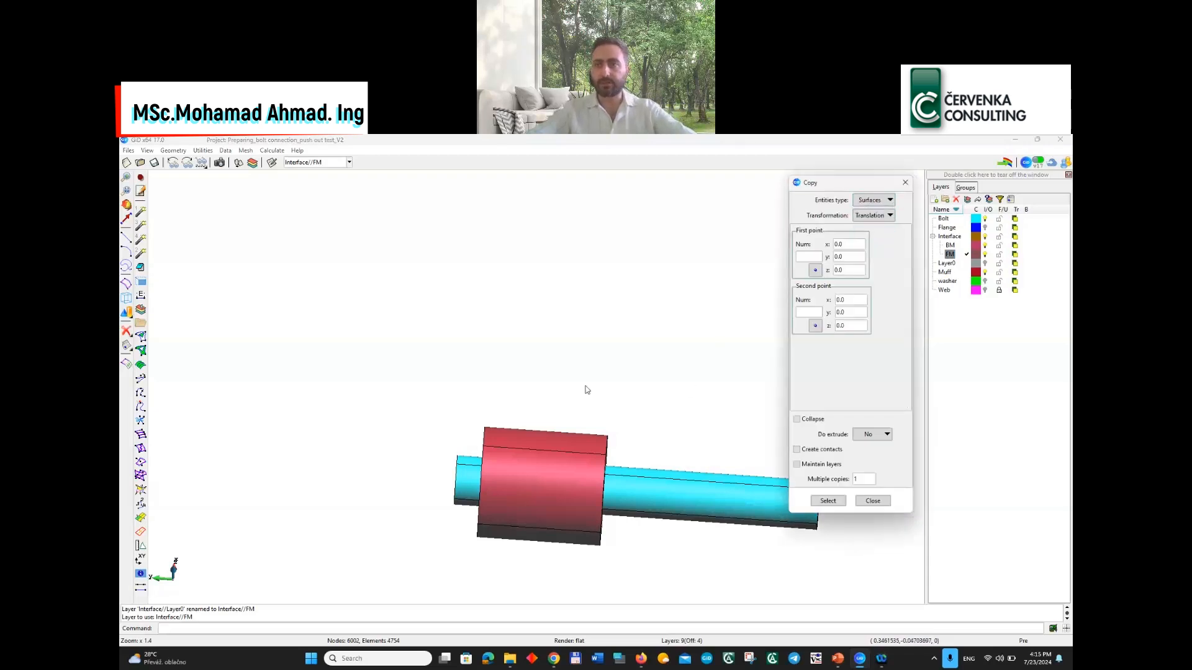
{"action": "scroll", "coordinate": [415, 427], "scroll_direction": "down", "scroll_amount": 3}
{"action": "scroll", "coordinate": [414, 427], "scroll_direction": "up", "scroll_amount": 2}
{"action": "left_click_drag", "start_coordinate": [549, 467], "coordinate": [589, 473], "text": "shift"}
{"action": "left_click_drag", "start_coordinate": [535, 386], "coordinate": [552, 388], "text": "shift"}
{"action": "scroll", "coordinate": [385, 527], "scroll_direction": "up", "scroll_amount": 2}
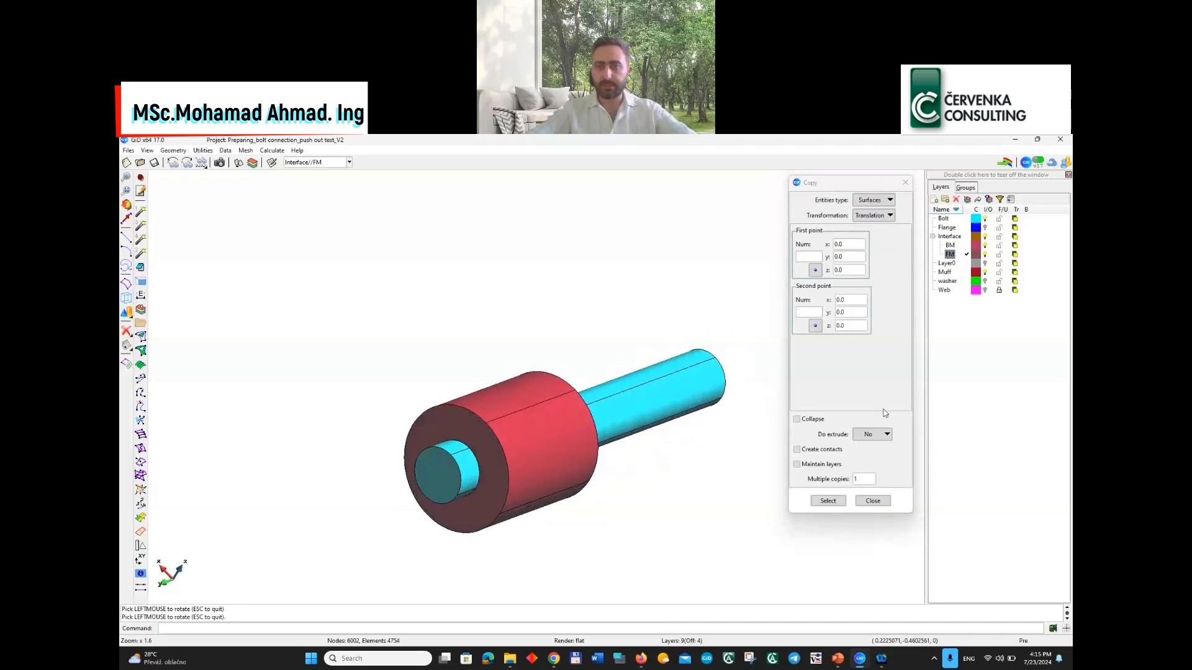
{"action": "left_click", "coordinate": [949, 255]}
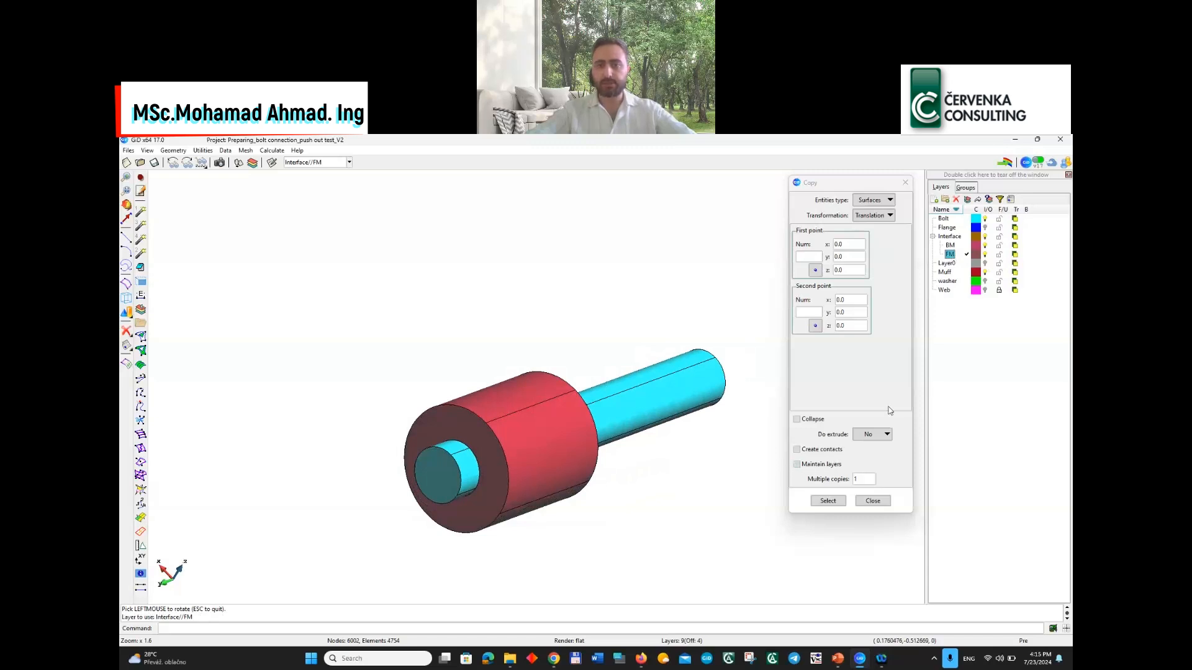
{"action": "left_click", "coordinate": [828, 501]}
{"action": "left_click", "coordinate": [486, 462]}
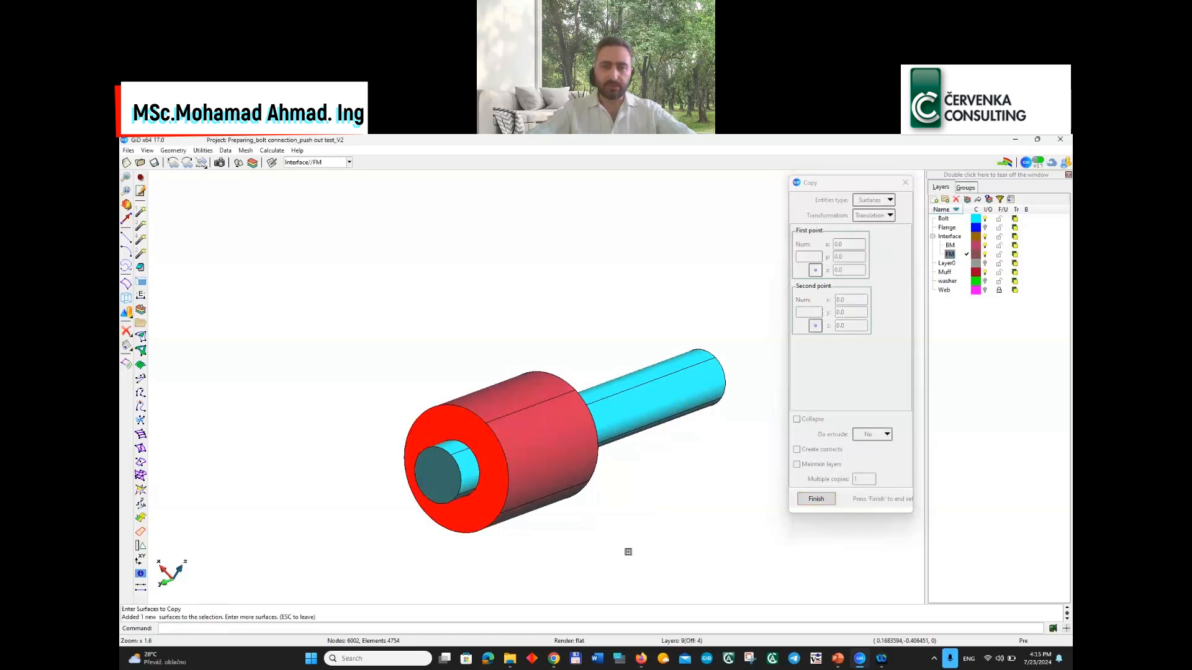
{"action": "key", "text": "Escape"}
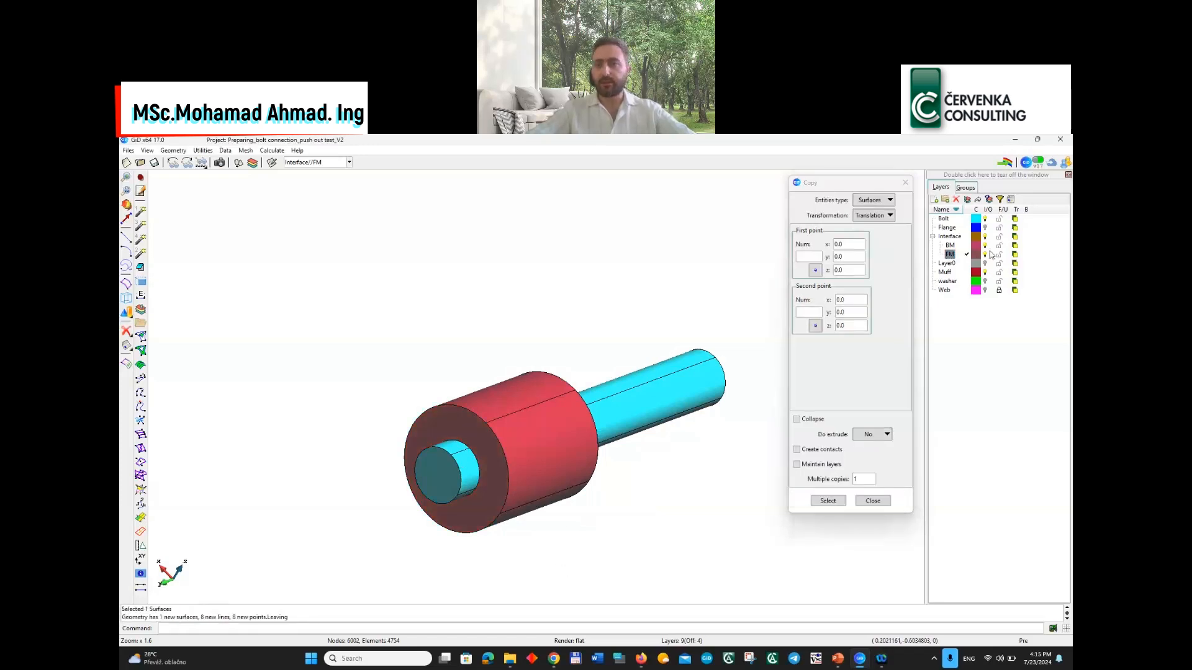
Hide the Bolt, Muff and BM layers and examine the copied ring surface from several angles
{"action": "left_click", "coordinate": [985, 219]}
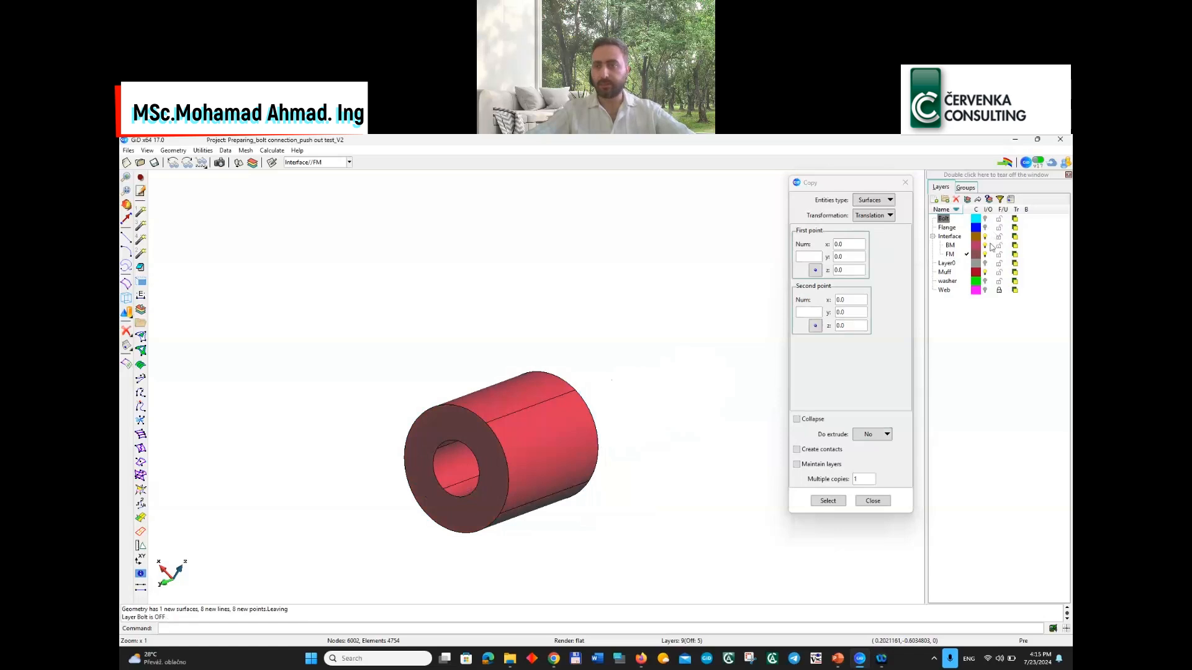
{"action": "left_click", "coordinate": [986, 273]}
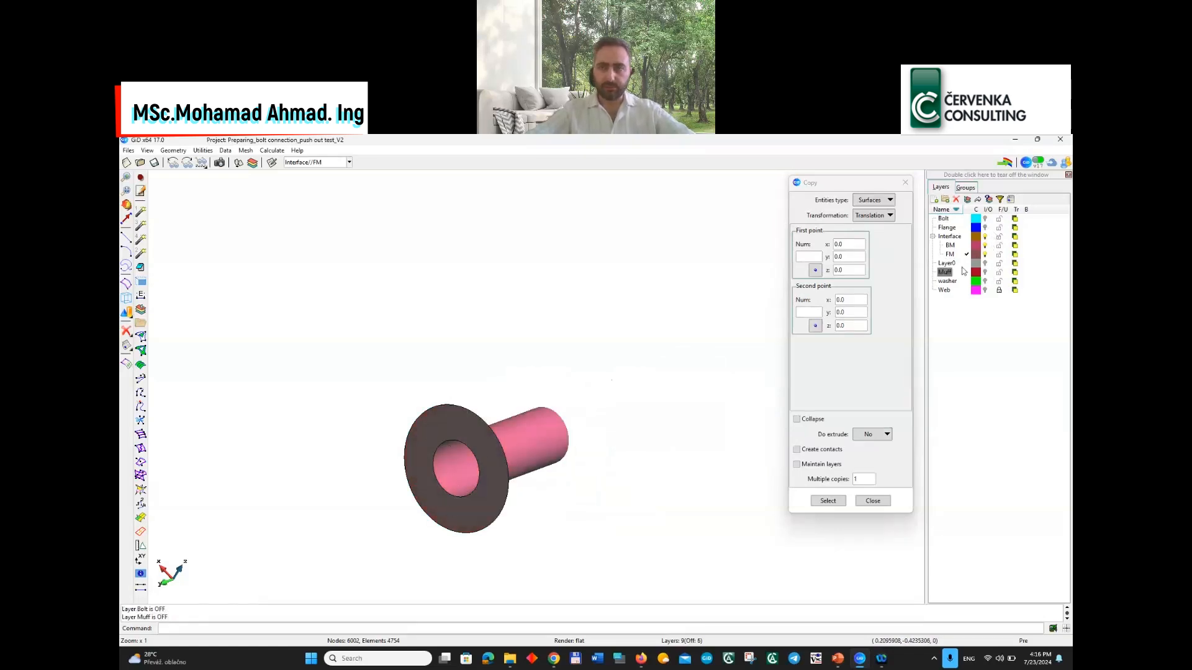
{"action": "left_click", "coordinate": [985, 245]}
{"action": "scroll", "coordinate": [547, 424], "scroll_direction": "up", "scroll_amount": 1}
{"action": "middle_click_drag", "start_coordinate": [547, 425], "coordinate": [628, 435]}
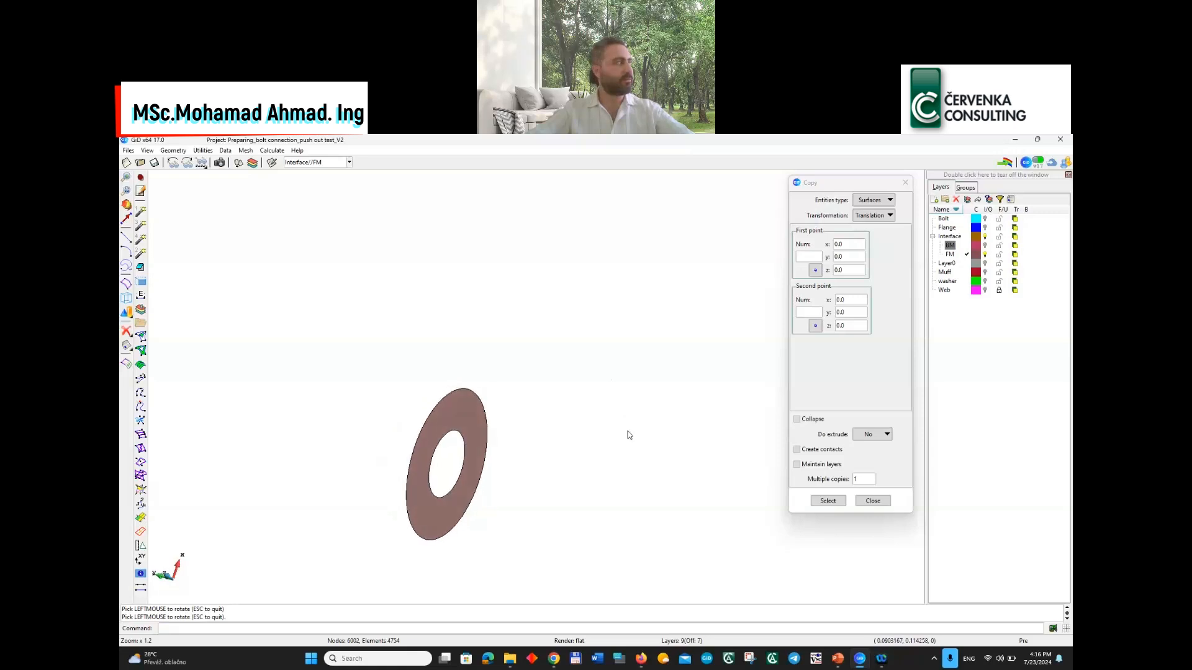
{"action": "left_click_drag", "start_coordinate": [601, 416], "coordinate": [648, 373], "text": "shift"}
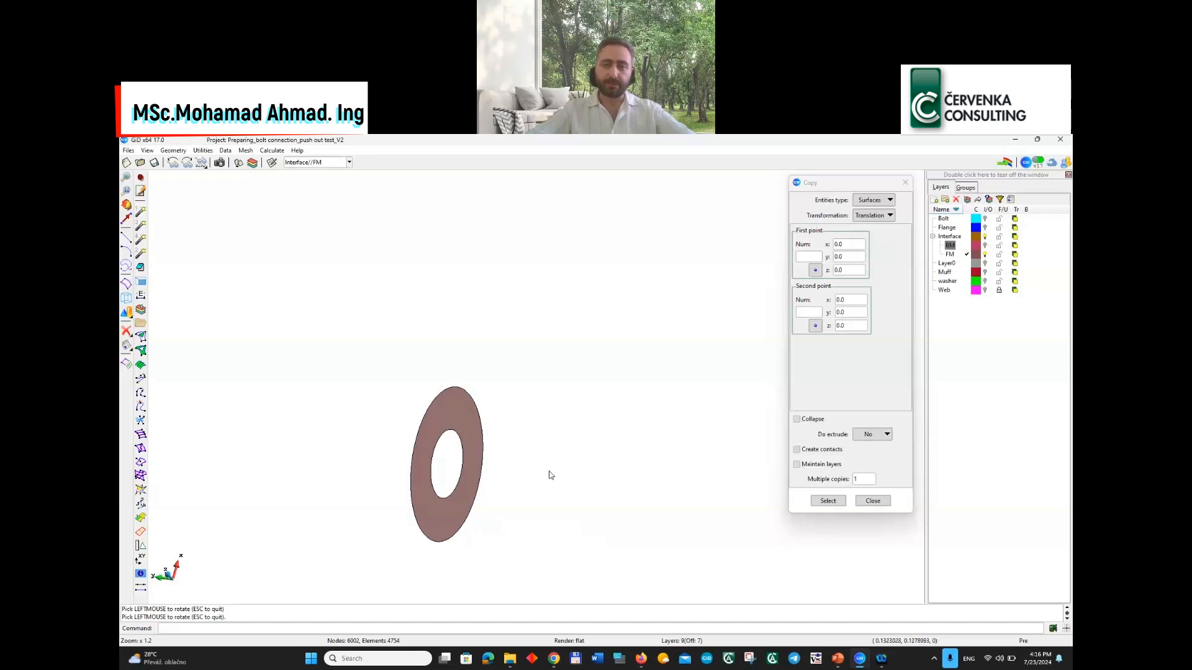
Swap the normal of the FM ring surface, briefly showing the Muff layer to compare its orientation
{"action": "left_click", "coordinate": [199, 151]}
{"action": "mouse_move", "coordinate": [284, 317]}
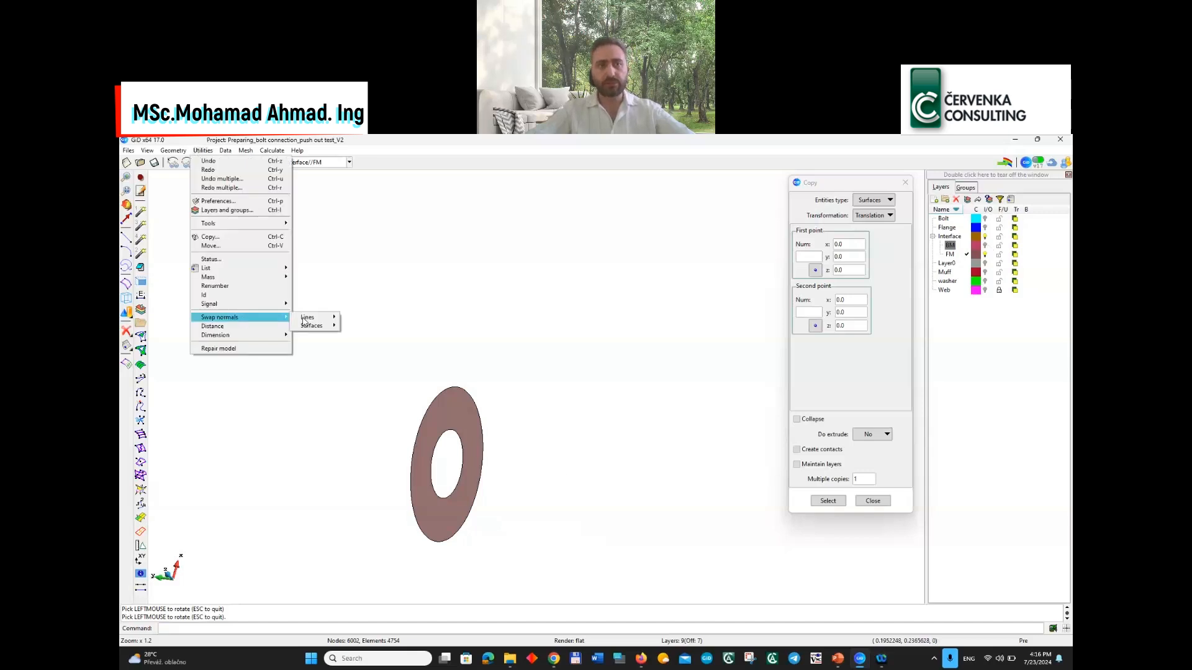
{"action": "left_click", "coordinate": [364, 322]}
{"action": "scroll", "coordinate": [508, 431], "scroll_direction": "up", "scroll_amount": 3}
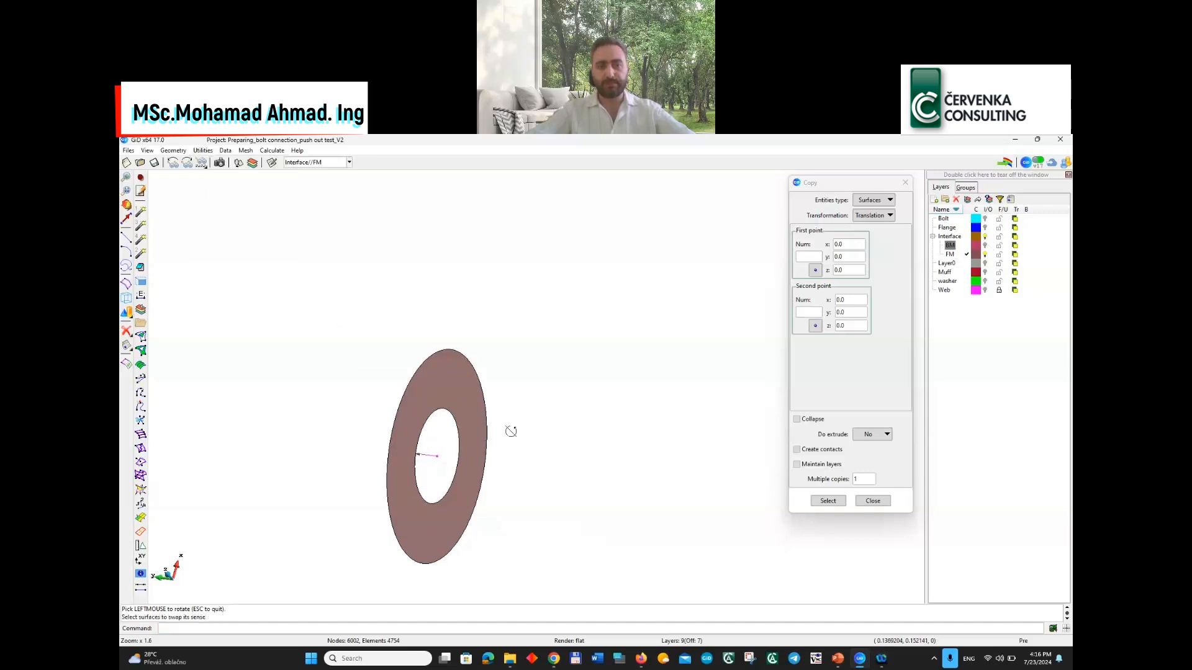
{"action": "left_click_drag", "start_coordinate": [466, 444], "coordinate": [458, 446], "text": "shift"}
{"action": "left_click", "coordinate": [986, 272]}
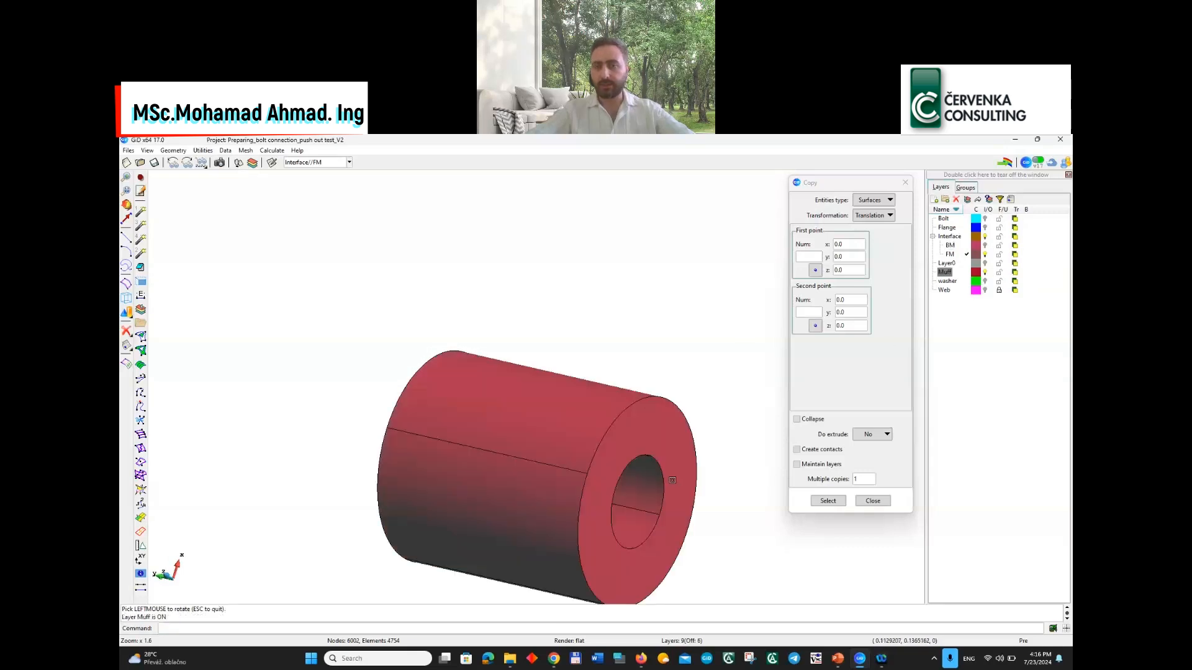
{"action": "left_click", "coordinate": [986, 271]}
{"action": "left_click_drag", "start_coordinate": [514, 376], "coordinate": [489, 449]}
{"action": "key", "text": "Escape"}
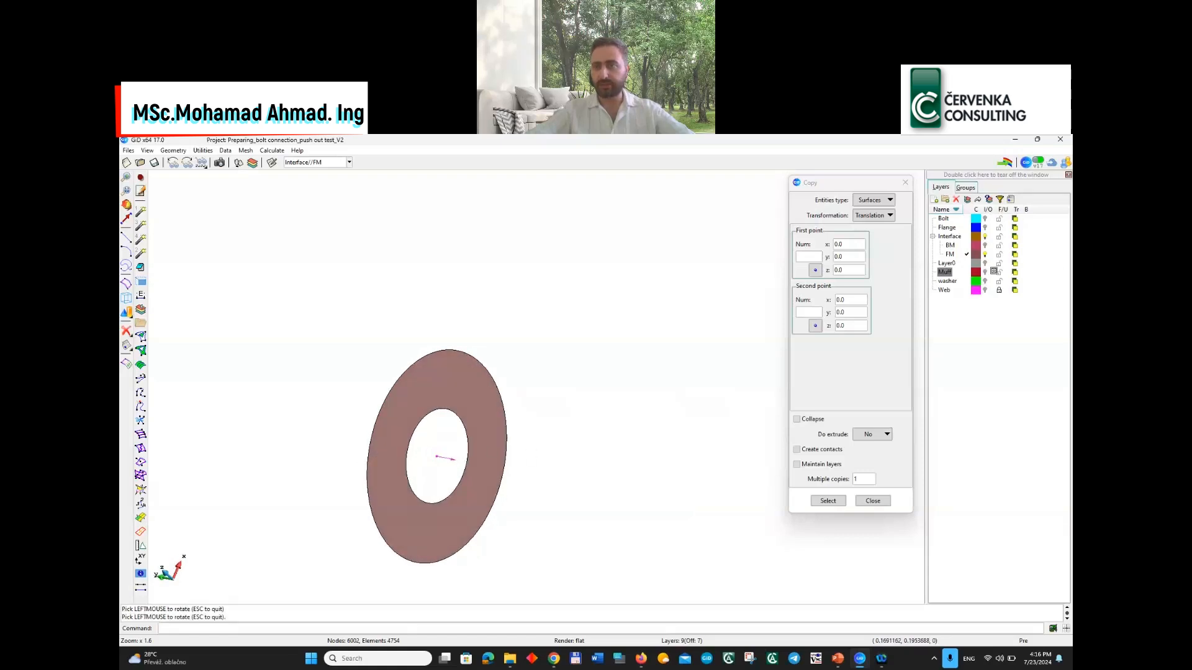
{"action": "key", "text": "Escape"}
Show the Muff layer, hide the FM layer and turn the muff to its flange-side end face
{"action": "left_click", "coordinate": [985, 272]}
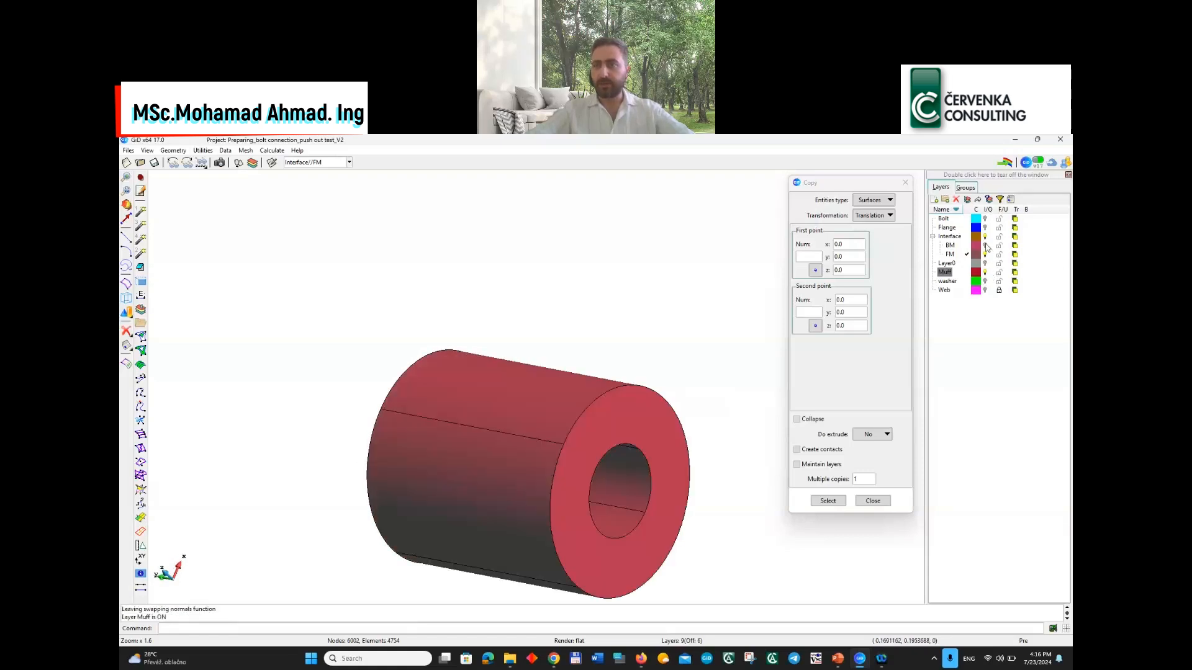
{"action": "left_click", "coordinate": [985, 254]}
{"action": "scroll", "coordinate": [527, 386], "scroll_direction": "up", "scroll_amount": 1}
{"action": "left_click_drag", "start_coordinate": [785, 371], "coordinate": [549, 446], "text": "shift"}
{"action": "right_click_drag", "start_coordinate": [549, 447], "coordinate": [548, 366], "text": "shift"}
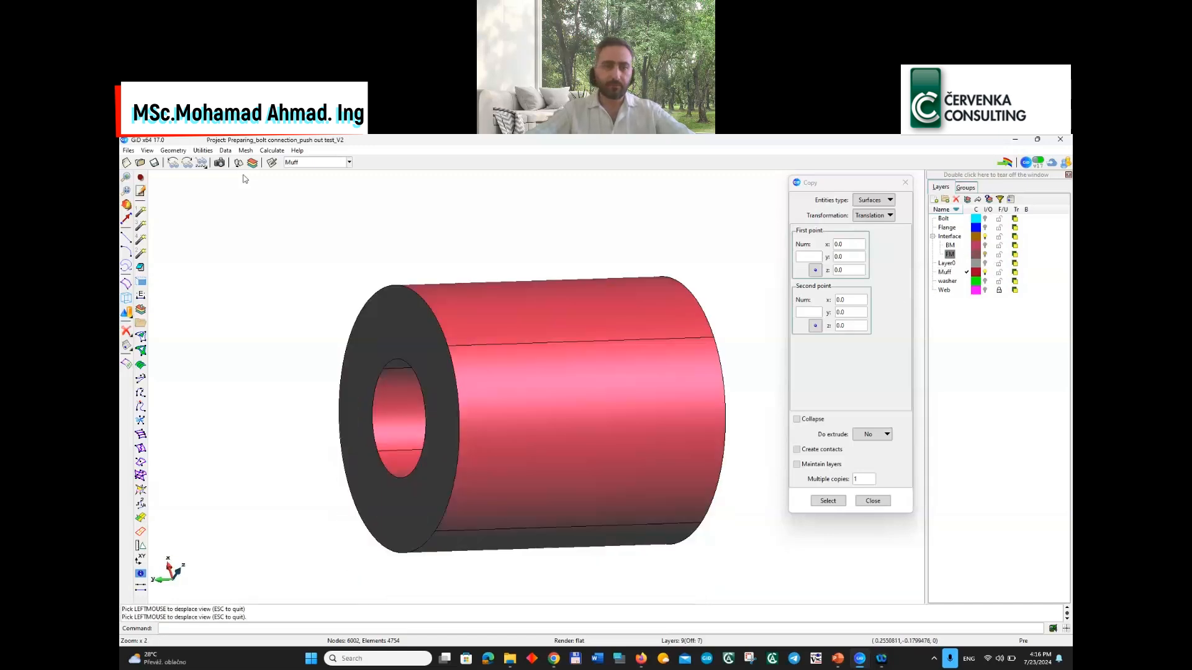
Display the muff's surface normals in normal render mode and examine the directions on its end faces
{"action": "left_click", "coordinate": [204, 151]}
{"action": "mouse_move", "coordinate": [239, 317]}
{"action": "mouse_move", "coordinate": [312, 326]}
{"action": "left_click", "coordinate": [376, 327]}
{"action": "scroll", "coordinate": [527, 399], "scroll_direction": "up", "scroll_amount": 1}
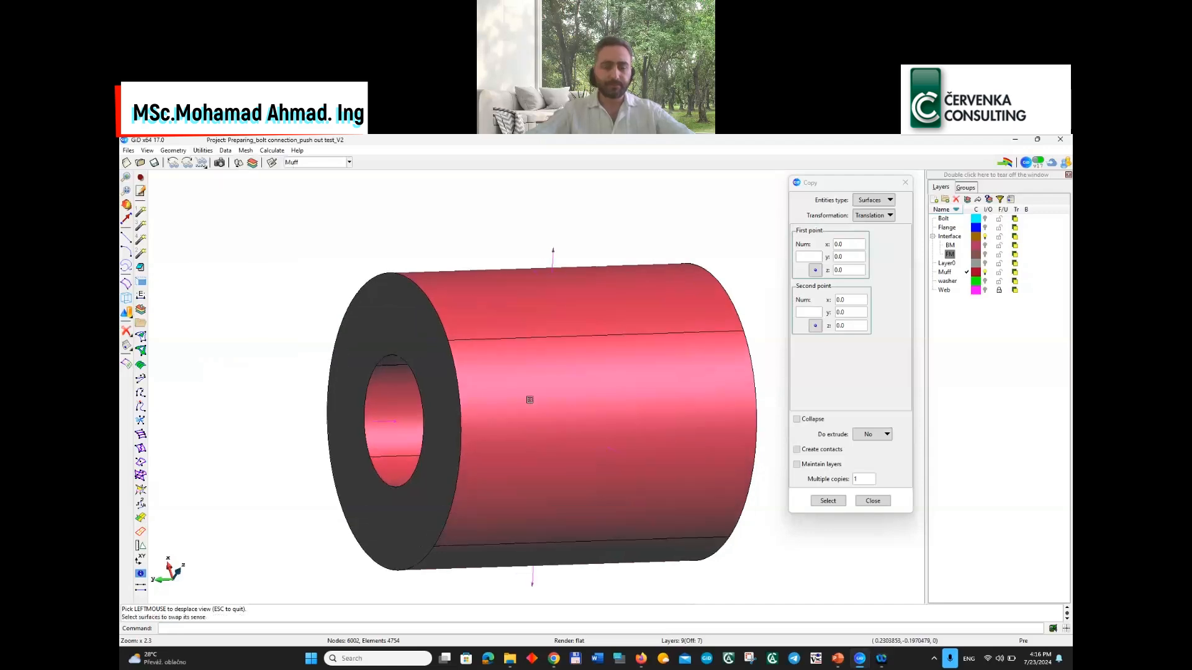
{"action": "key", "text": "F2"}
{"action": "scroll", "coordinate": [541, 427], "scroll_direction": "down", "scroll_amount": 2}
{"action": "scroll", "coordinate": [532, 426], "scroll_direction": "up", "scroll_amount": 1}
{"action": "left_click_drag", "start_coordinate": [532, 424], "coordinate": [346, 418], "text": "shift"}
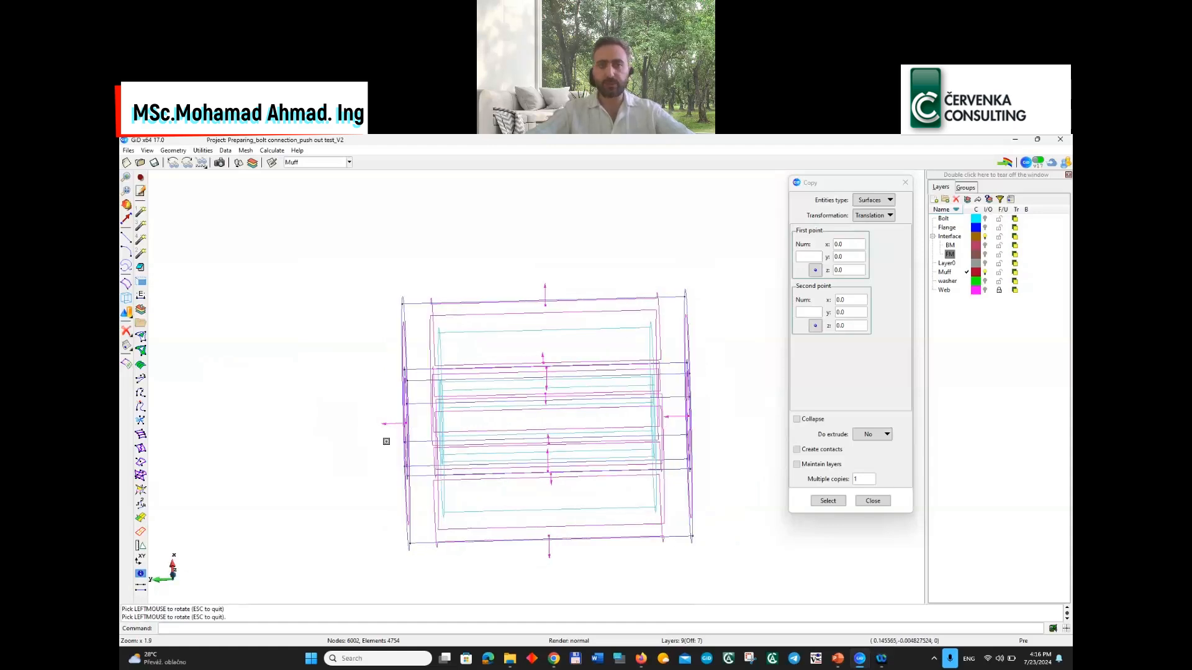
{"action": "scroll", "coordinate": [507, 400], "scroll_direction": "up", "scroll_amount": 2}
{"action": "mouse_move", "coordinate": [584, 388]}
{"action": "left_mouse_down", "text": "shift"}
{"action": "mouse_move", "coordinate": [555, 371]}
{"action": "mouse_move", "coordinate": [574, 380]}
{"action": "left_mouse_up", "text": "shift"}
{"action": "key", "text": "Escape"}
Turn on the FM layer as the current layer and create a contact volume between the muff end face and its copied ring surface
{"action": "double_click", "coordinate": [951, 255]}
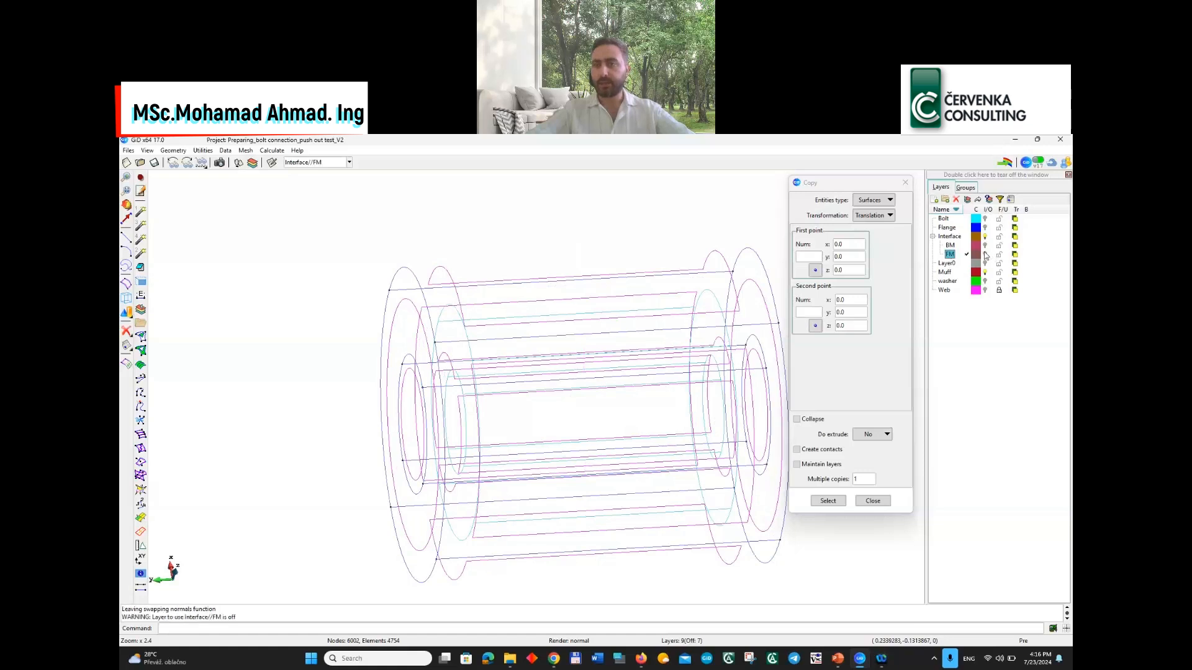
{"action": "left_click", "coordinate": [172, 150]}
{"action": "mouse_move", "coordinate": [180, 161]}
{"action": "mouse_move", "coordinate": [267, 268]}
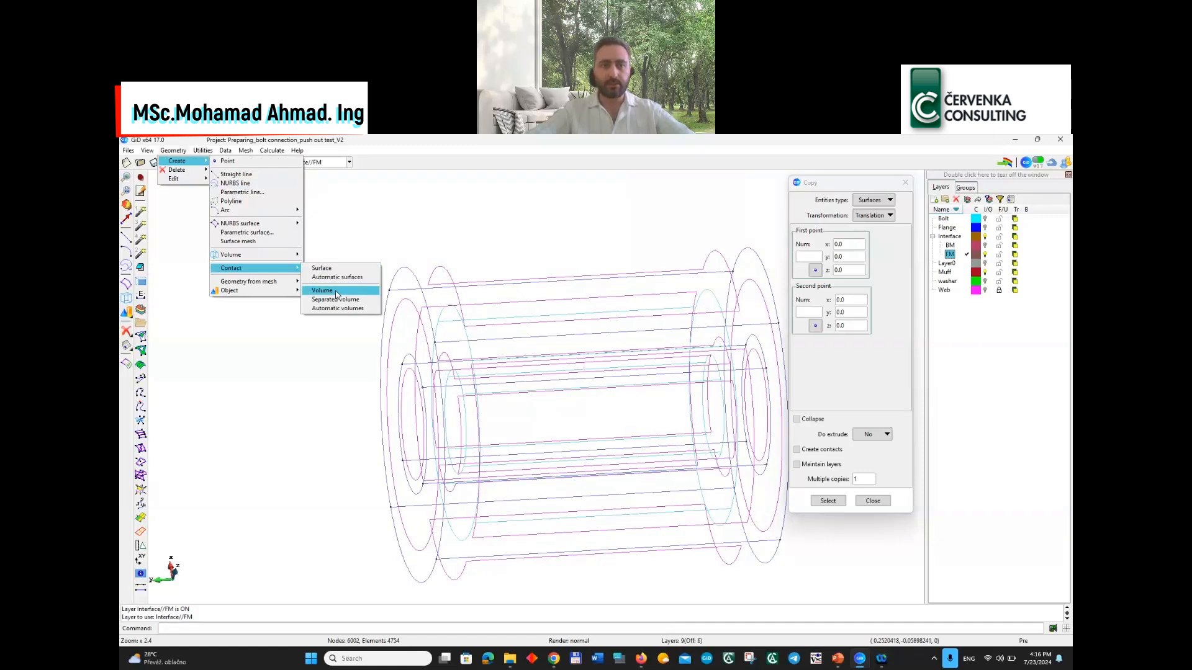
{"action": "left_click", "coordinate": [336, 294]}
{"action": "left_click", "coordinate": [391, 507]}
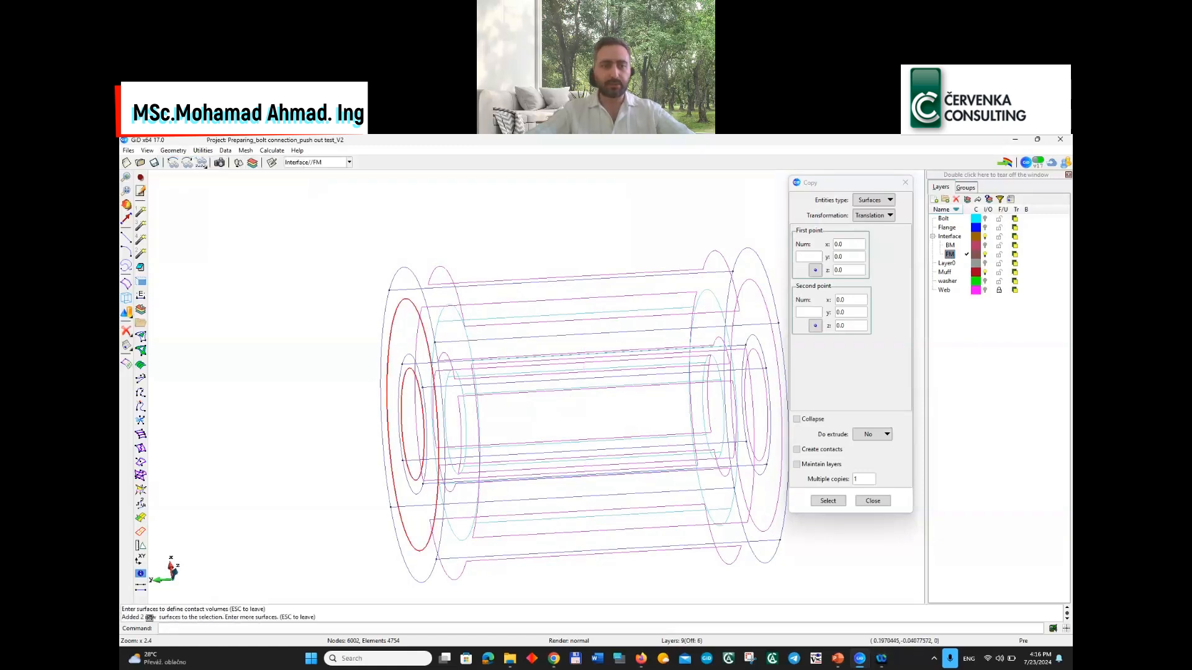
{"action": "key", "text": "Escape"}
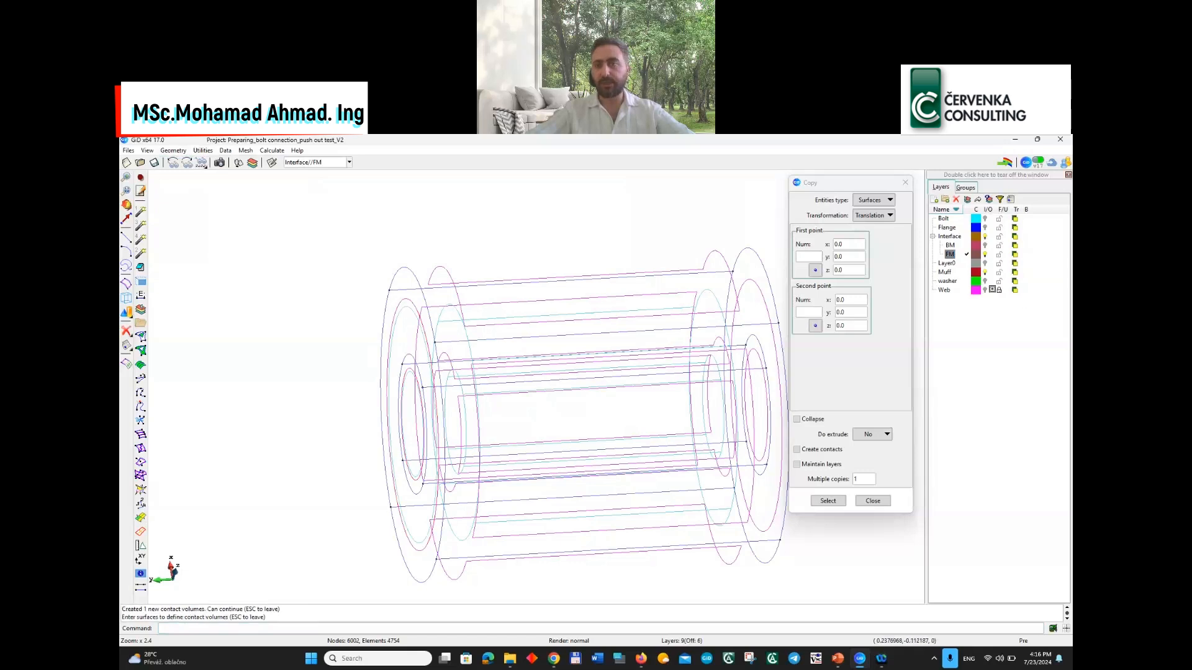
Hide the Muff layer and examine the FM contact volume from several angles
{"action": "left_click", "coordinate": [987, 271]}
{"action": "scroll", "coordinate": [356, 310], "scroll_direction": "up", "scroll_amount": 3}
{"action": "scroll", "coordinate": [422, 321], "scroll_direction": "down", "scroll_amount": 2}
{"action": "left_click_drag", "start_coordinate": [509, 352], "coordinate": [416, 323], "text": "shift"}
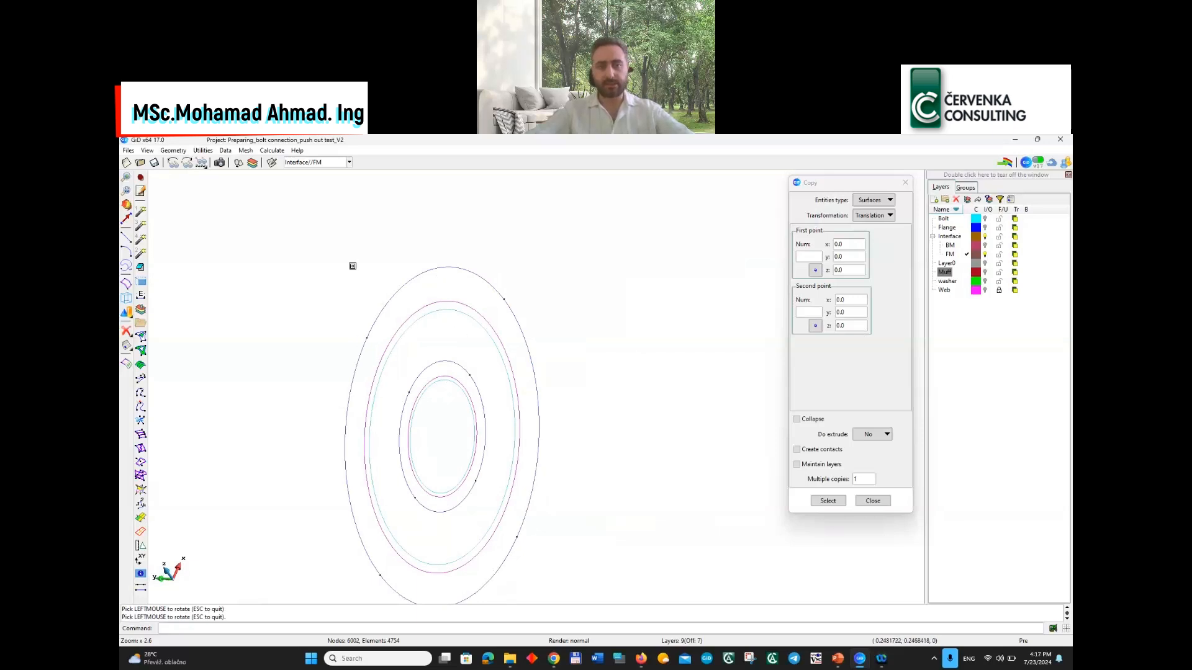
{"action": "left_click_drag", "start_coordinate": [279, 370], "coordinate": [473, 352]}
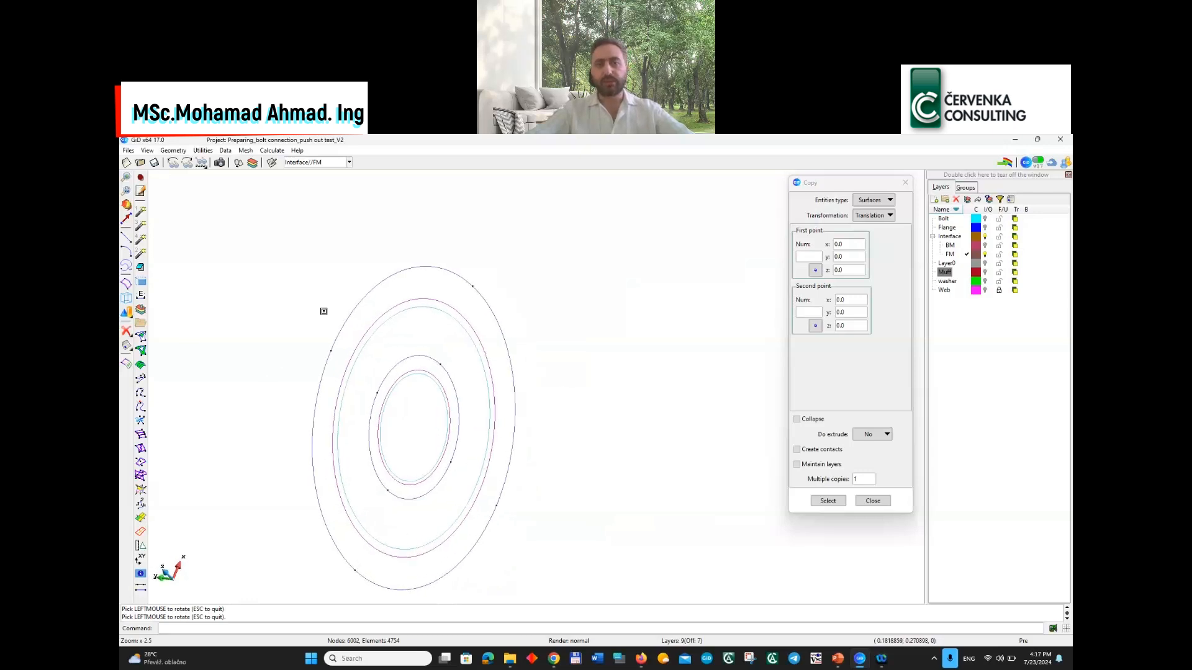
Close the copy settings, save the project and load the ATENA Static problem type
{"action": "left_click", "coordinate": [873, 501]}
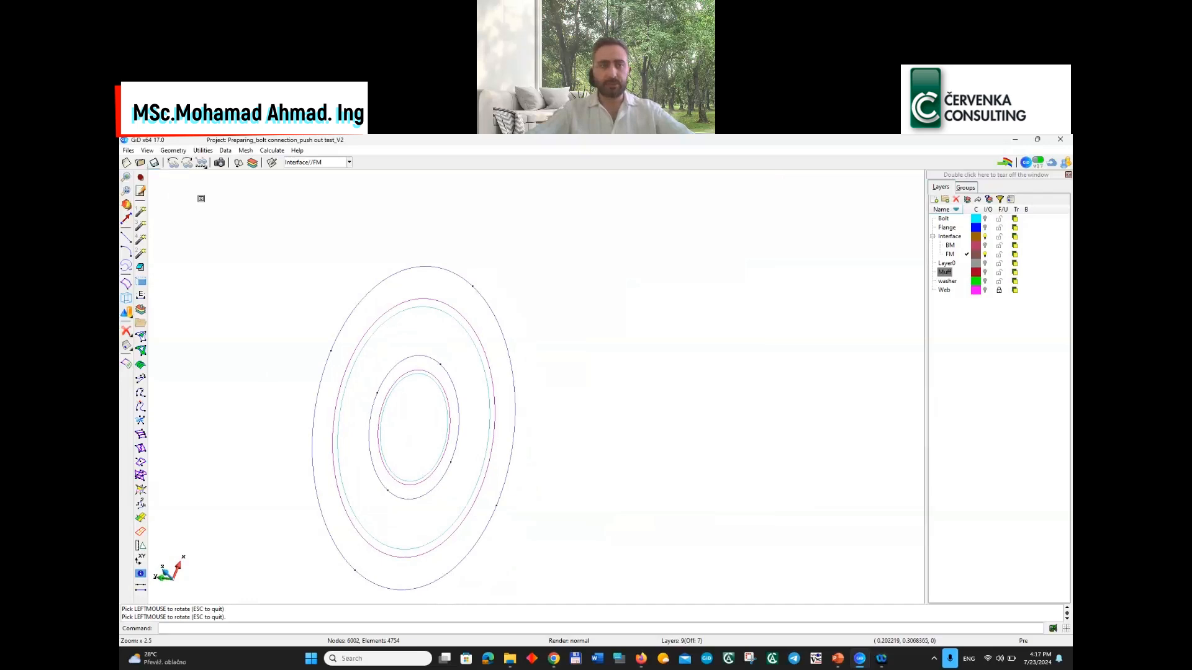
{"action": "key", "text": "ctrl+s"}
{"action": "left_click", "coordinate": [226, 151]}
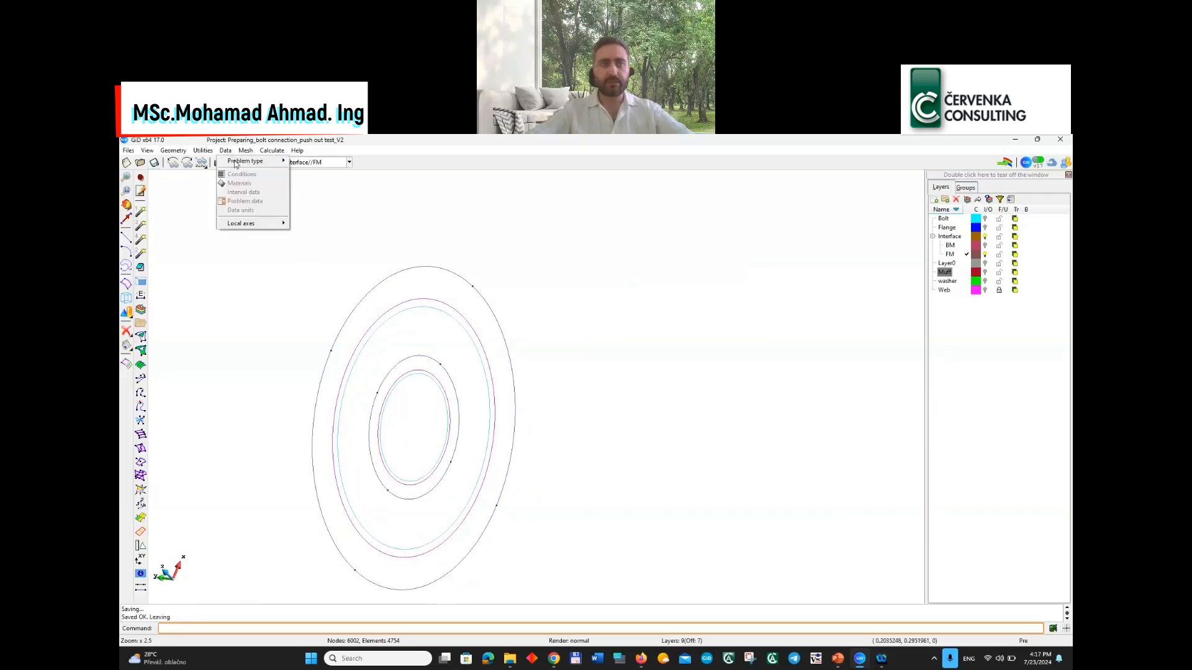
{"action": "mouse_move", "coordinate": [249, 161]}
{"action": "mouse_move", "coordinate": [323, 177]}
{"action": "left_click", "coordinate": [394, 216]}
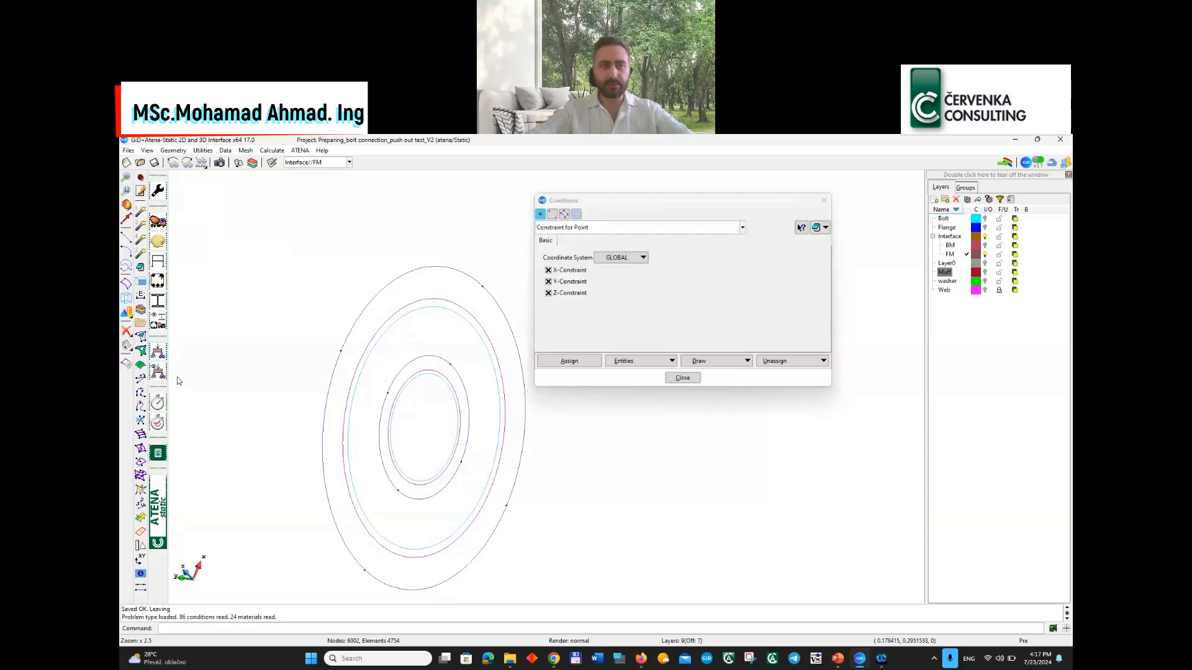
Choose the Fixed Contact for Surface condition and set its type to Slave
{"action": "left_click", "coordinate": [600, 232]}
{"action": "scroll", "coordinate": [593, 281], "scroll_direction": "down", "scroll_amount": 2}
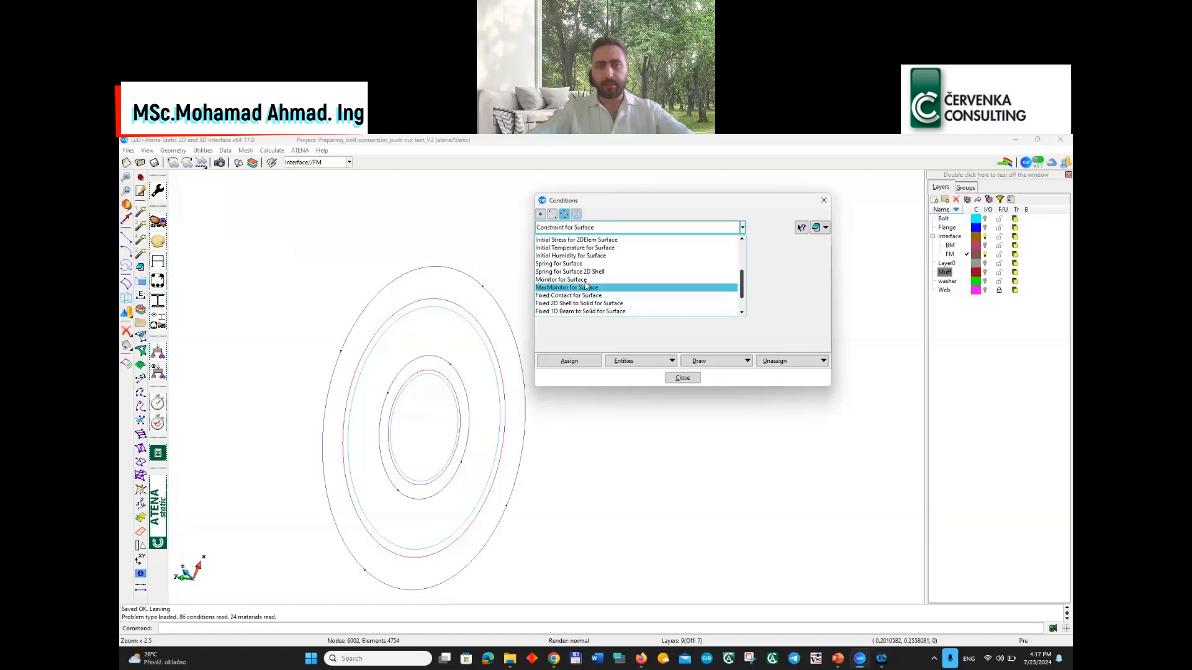
{"action": "left_click", "coordinate": [588, 296]}
{"action": "left_click", "coordinate": [715, 284]}
{"action": "left_click", "coordinate": [706, 275]}
{"action": "left_click", "coordinate": [694, 286]}
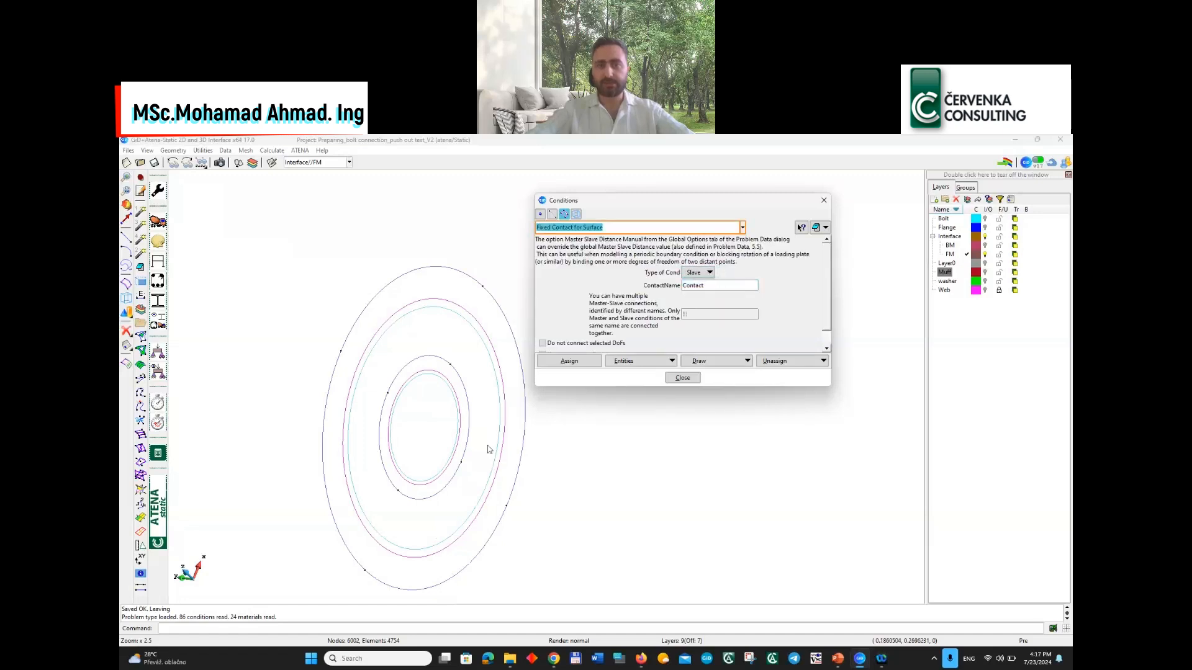
Switch to flat rendering and show the Flange layer together with the FM contact volume
{"action": "scroll", "coordinate": [315, 373], "scroll_direction": "down", "scroll_amount": 2}
{"action": "scroll", "coordinate": [375, 378], "scroll_direction": "up", "scroll_amount": 3}
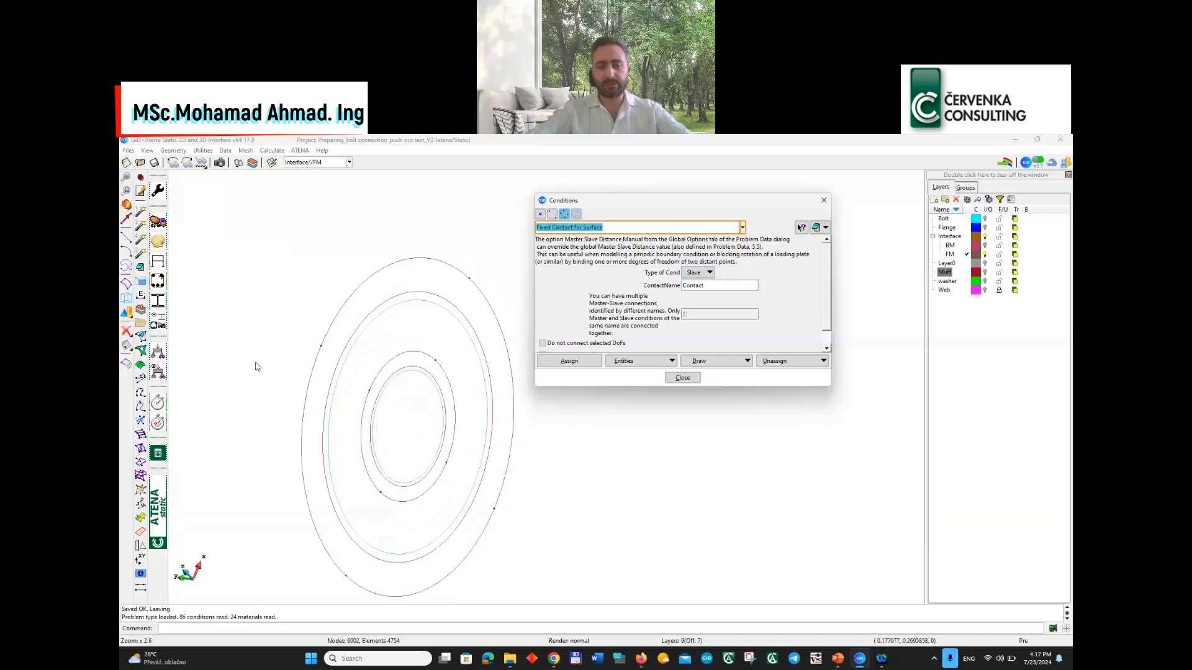
{"action": "middle_click", "coordinate": [327, 394]}
{"action": "scroll", "coordinate": [353, 393], "scroll_direction": "down", "scroll_amount": 1}
{"action": "scroll", "coordinate": [355, 395], "scroll_direction": "down", "scroll_amount": 2}
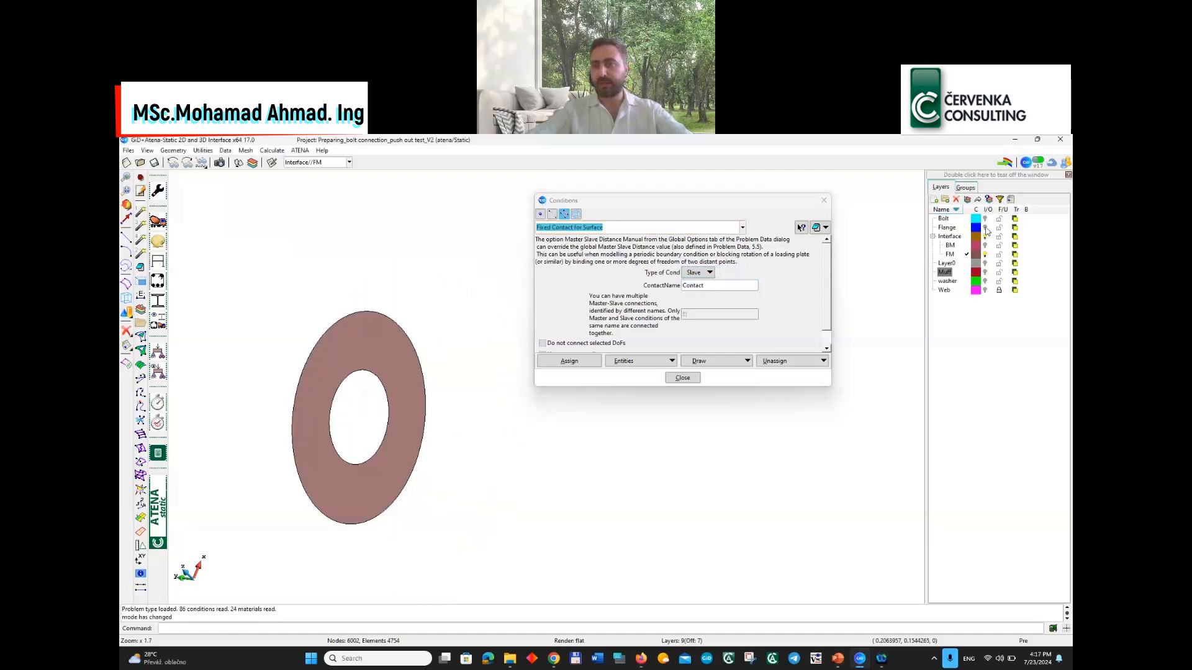
{"action": "left_click", "coordinate": [985, 228]}
{"action": "scroll", "coordinate": [398, 429], "scroll_direction": "down", "scroll_amount": 6}
{"action": "scroll", "coordinate": [353, 434], "scroll_direction": "up", "scroll_amount": 3}
{"action": "left_click_drag", "start_coordinate": [356, 452], "coordinate": [457, 449], "text": "shift"}
Name the contact FM, hide the Flange layer and assign the slave condition to the contact volume's ring surface
{"action": "left_click_drag", "start_coordinate": [730, 285], "coordinate": [640, 387]}
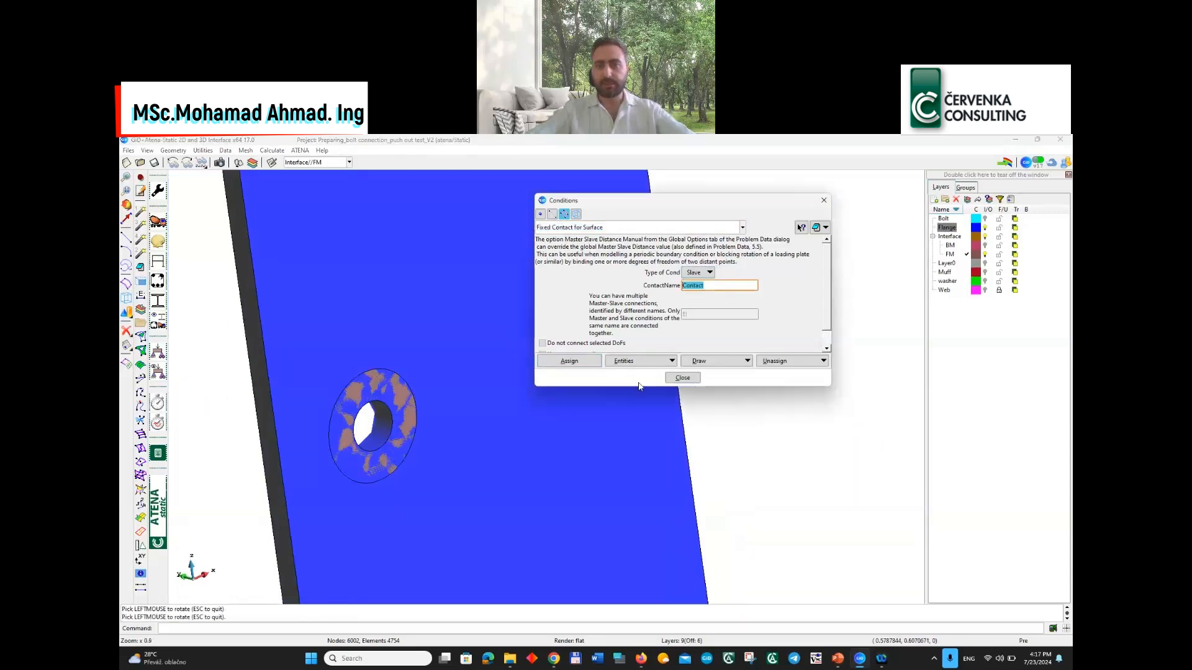
{"action": "type", "text": "FM"}
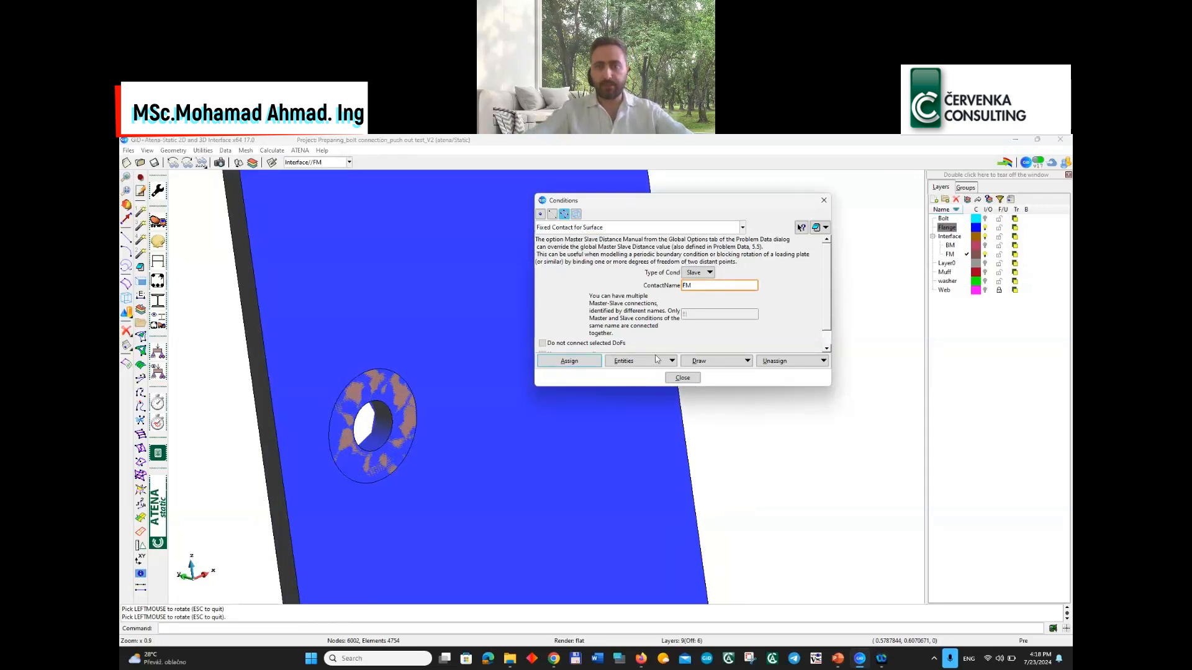
{"action": "left_click", "coordinate": [570, 360]}
{"action": "left_click", "coordinate": [989, 228]}
{"action": "left_click_drag", "start_coordinate": [427, 371], "coordinate": [393, 456]}
{"action": "key", "text": "Escape"}
Set the condition type to Master, show the Flange layer again and assign the FM contact to the flange face
{"action": "left_click", "coordinate": [708, 273]}
{"action": "left_click", "coordinate": [696, 260]}
{"action": "left_click", "coordinate": [985, 228]}
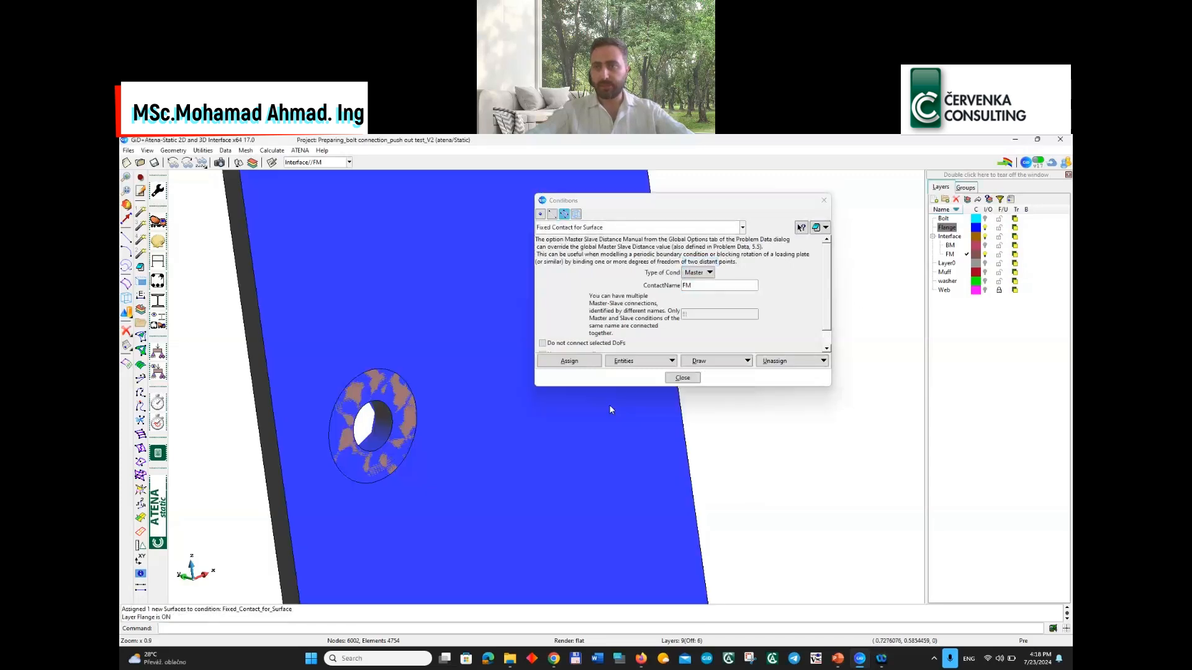
{"action": "left_click", "coordinate": [583, 365]}
{"action": "left_click", "coordinate": [373, 486]}
{"action": "scroll", "coordinate": [374, 487], "scroll_direction": "down", "scroll_amount": 3}
{"action": "key", "text": "Escape"}
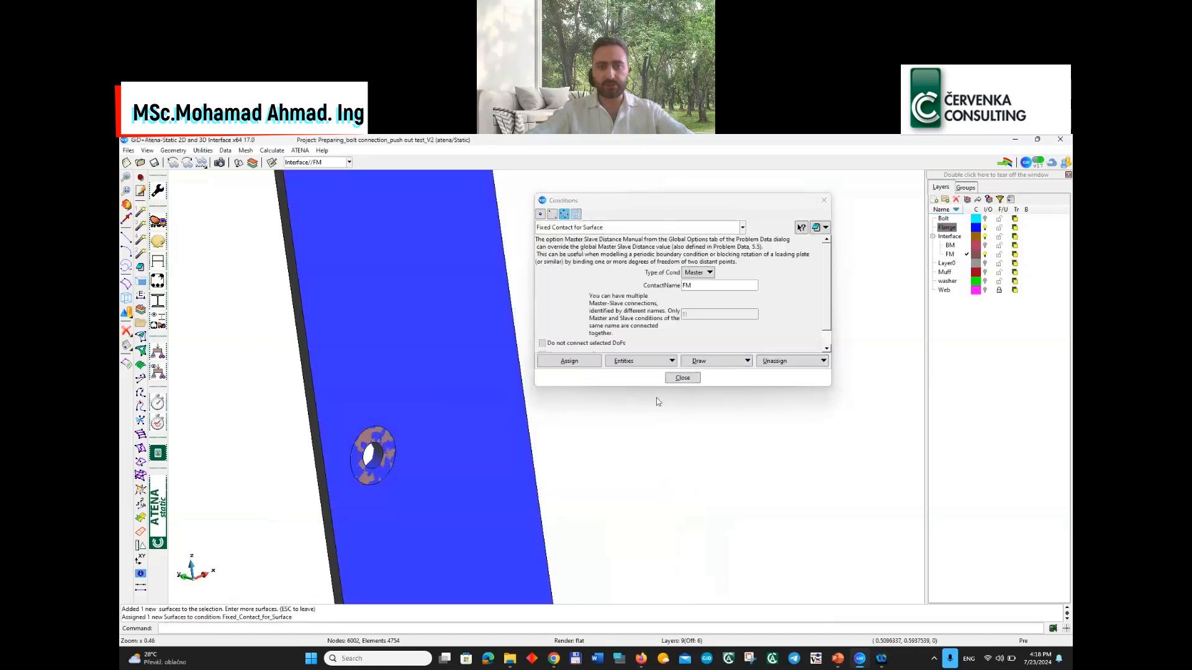
Draw the assigned contact condition by colour, examine the master and slave surfaces around the hole and close the conditions
{"action": "left_click", "coordinate": [714, 361]}
{"action": "left_click", "coordinate": [715, 375]}
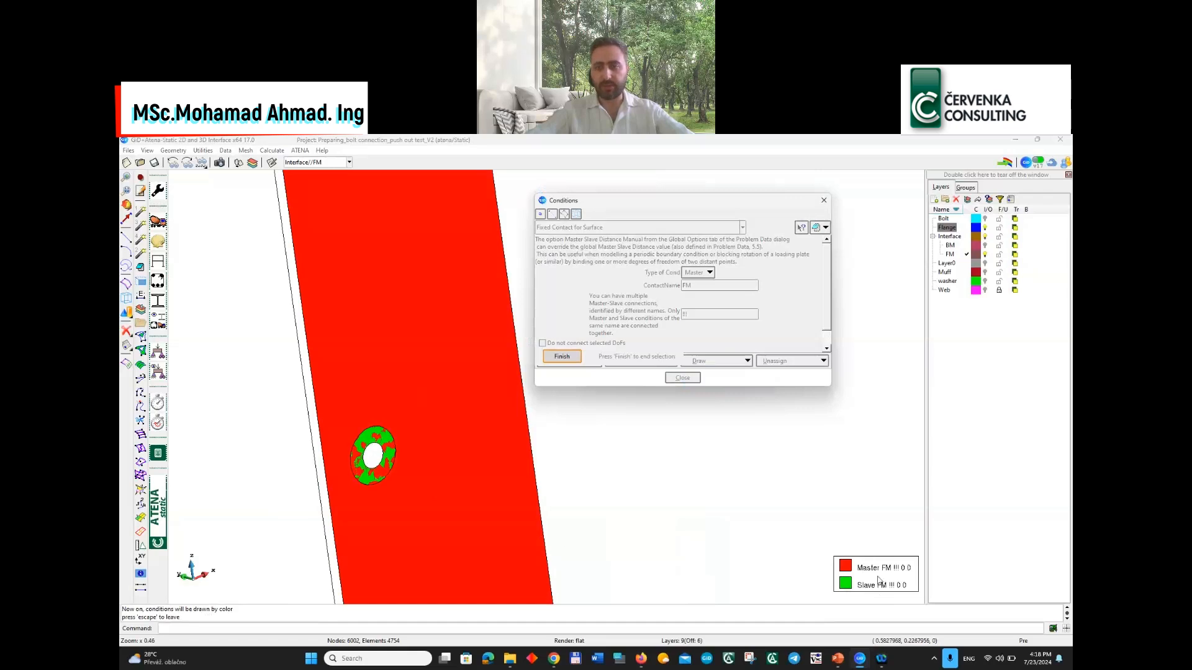
{"action": "scroll", "coordinate": [349, 459], "scroll_direction": "up", "scroll_amount": 3}
{"action": "scroll", "coordinate": [385, 476], "scroll_direction": "down", "scroll_amount": 3}
{"action": "scroll", "coordinate": [385, 476], "scroll_direction": "up", "scroll_amount": 3}
{"action": "key", "text": "Escape"}
{"action": "left_click", "coordinate": [694, 380]}
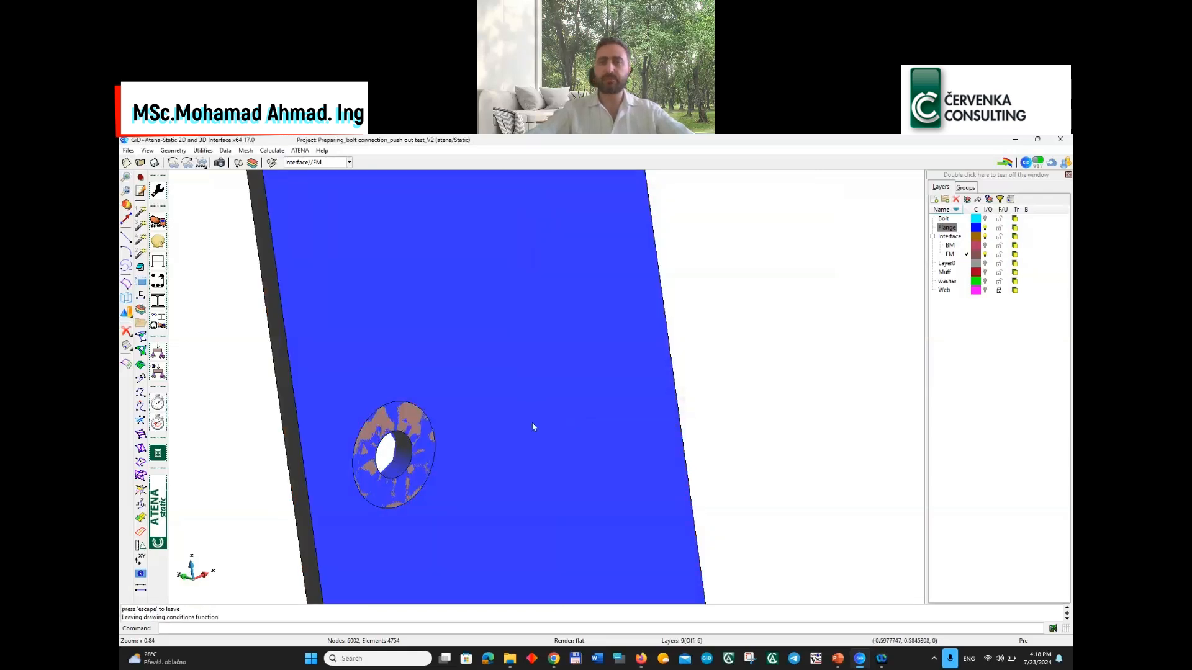
{"action": "scroll", "coordinate": [559, 427], "scroll_direction": "down", "scroll_amount": 3}
{"action": "scroll", "coordinate": [566, 357], "scroll_direction": "up", "scroll_amount": 2}
{"action": "left_click_drag", "start_coordinate": [566, 357], "coordinate": [525, 361], "text": "shift"}
{"action": "scroll", "coordinate": [415, 486], "scroll_direction": "down", "scroll_amount": 1}
{"action": "scroll", "coordinate": [415, 486], "scroll_direction": "up", "scroll_amount": 2}
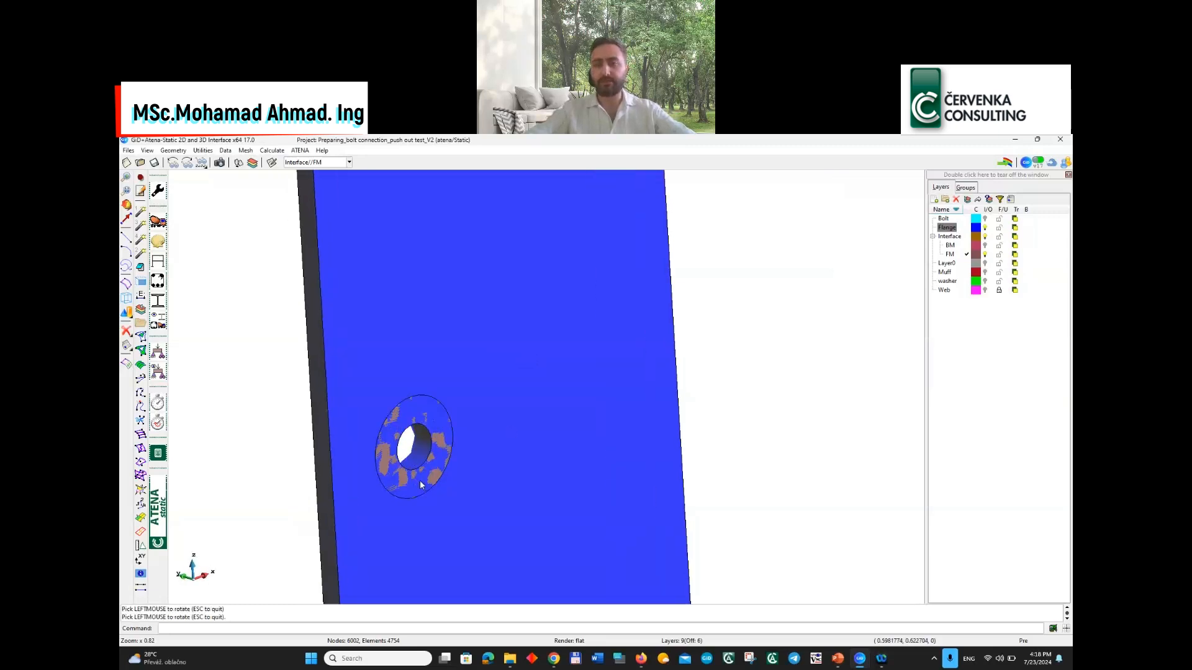
{"action": "scroll", "coordinate": [432, 482], "scroll_direction": "down", "scroll_amount": 2}
{"action": "scroll", "coordinate": [435, 483], "scroll_direction": "up", "scroll_amount": 2}
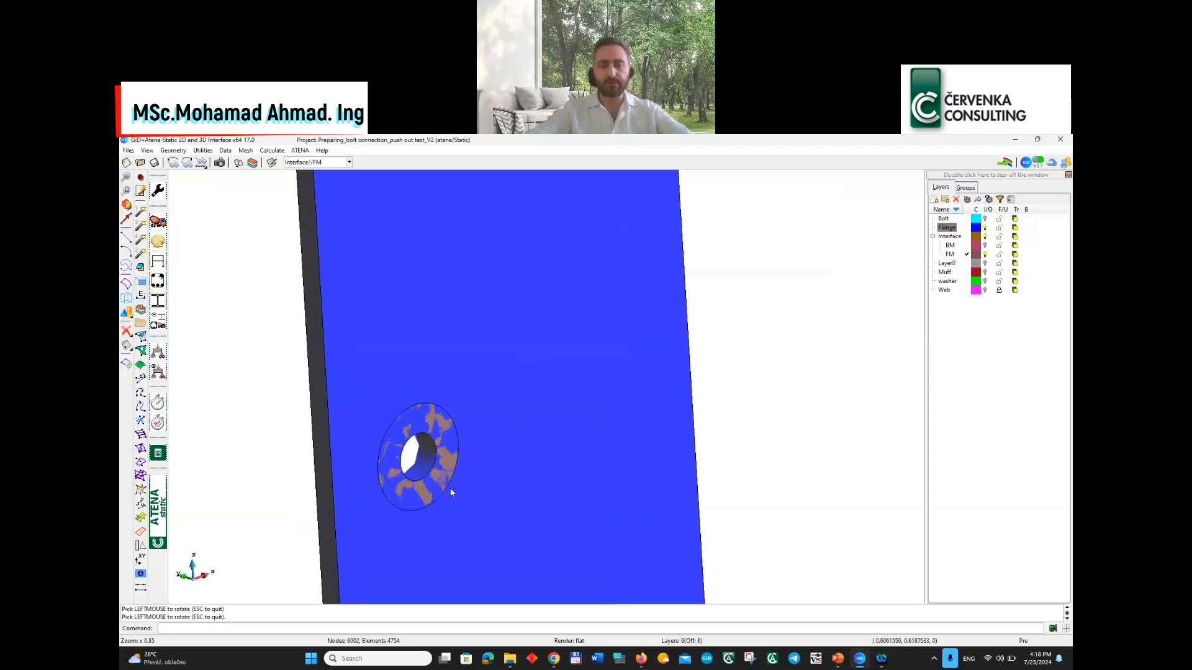
{"action": "scroll", "coordinate": [450, 490], "scroll_direction": "down", "scroll_amount": 3}
{"action": "scroll", "coordinate": [451, 461], "scroll_direction": "down", "scroll_amount": 2}
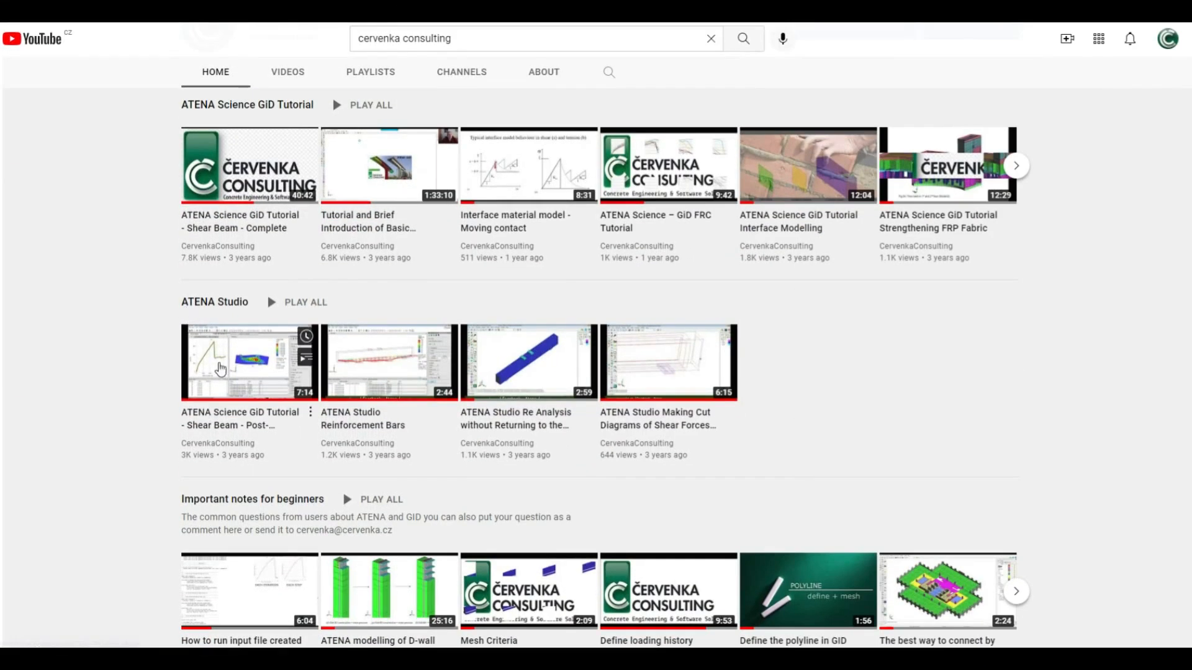
{"action": "scroll", "coordinate": [230, 507], "scroll_direction": "down", "scroll_amount": 4}
{"action": "scroll", "coordinate": [229, 508], "scroll_direction": "down", "scroll_amount": 4}
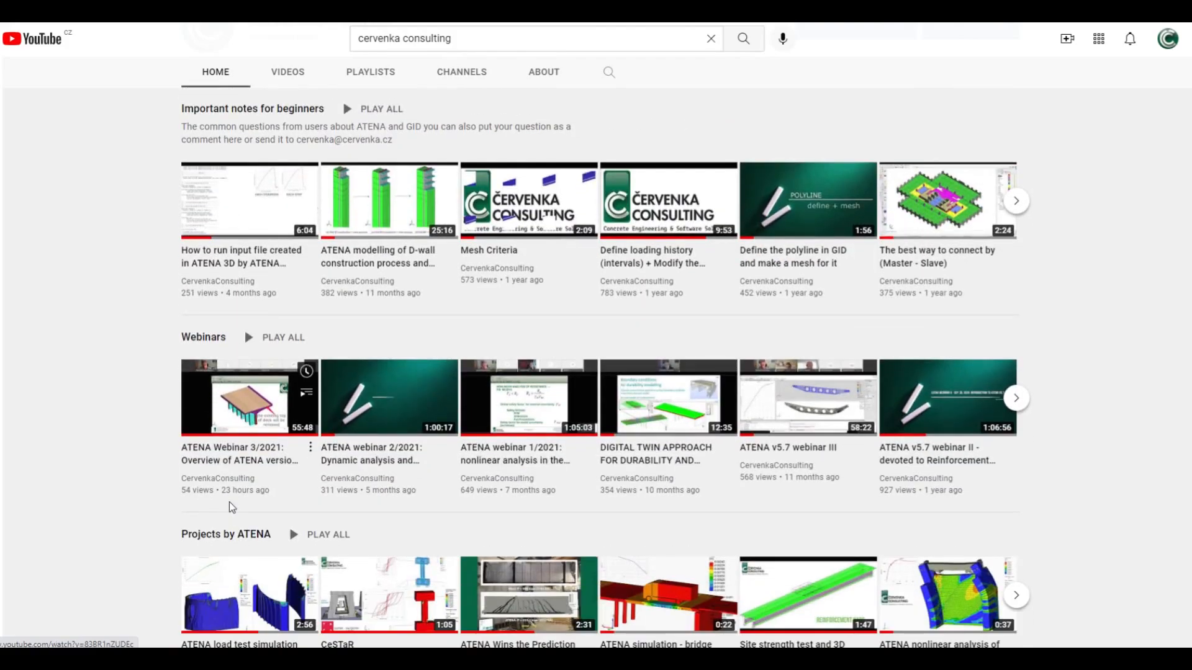